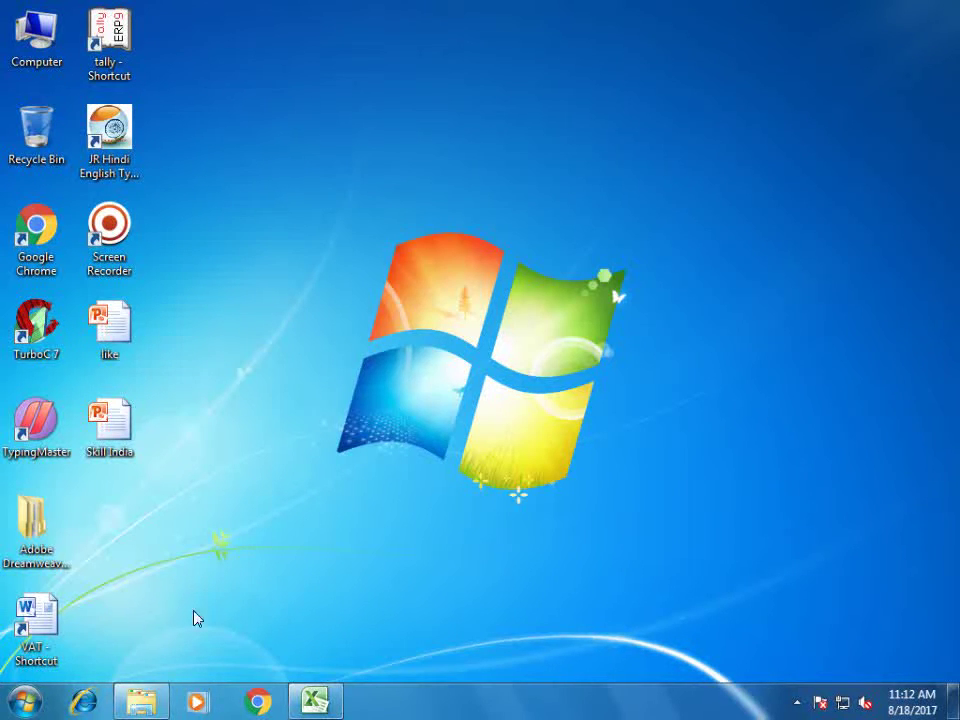
- Restore the minimized Book1 Excel window from the taskbar
left_click(306, 703)
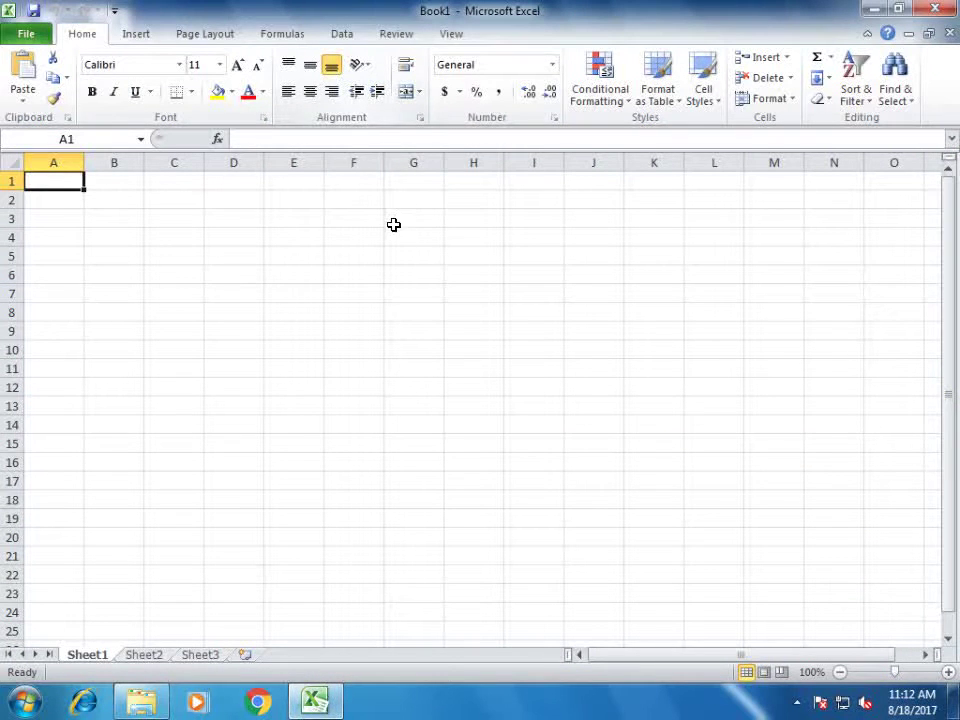
- Zoom the empty sheet in to 170% and select the range B2:B10
left_click(948, 673)
left_click(948, 673)
left_click(948, 673)
left_click(948, 673)
left_click(948, 673)
left_click(948, 673)
left_click(948, 673)
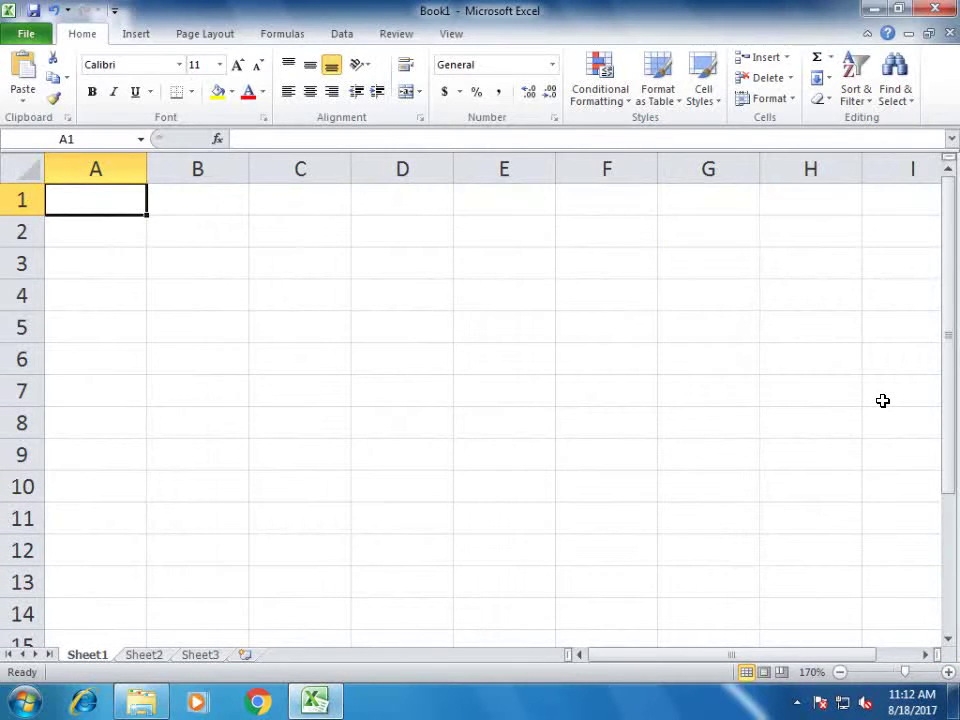
mouse_move(210, 231)
left_mouse_down()
mouse_move(275, 488)
mouse_move(236, 489)
left_mouse_up()
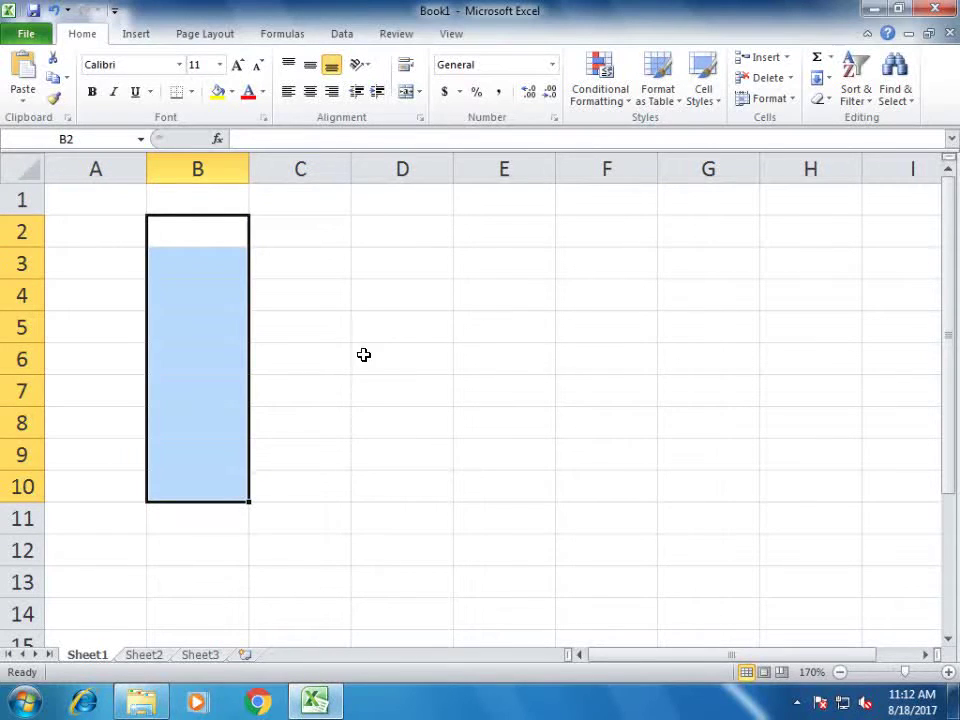
left_click_drag(306, 316, 704, 332)
- Click through cells B8, B3, B1, B4, C4, C6, C8, C5 and C3
left_click(210, 407)
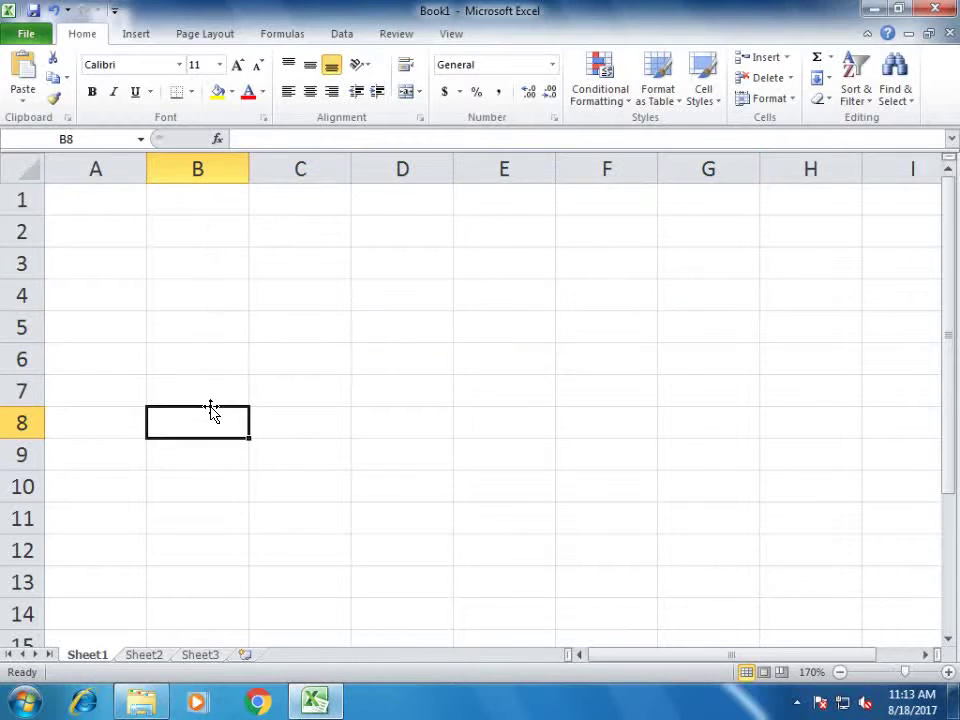
left_click(195, 267)
left_click(210, 208)
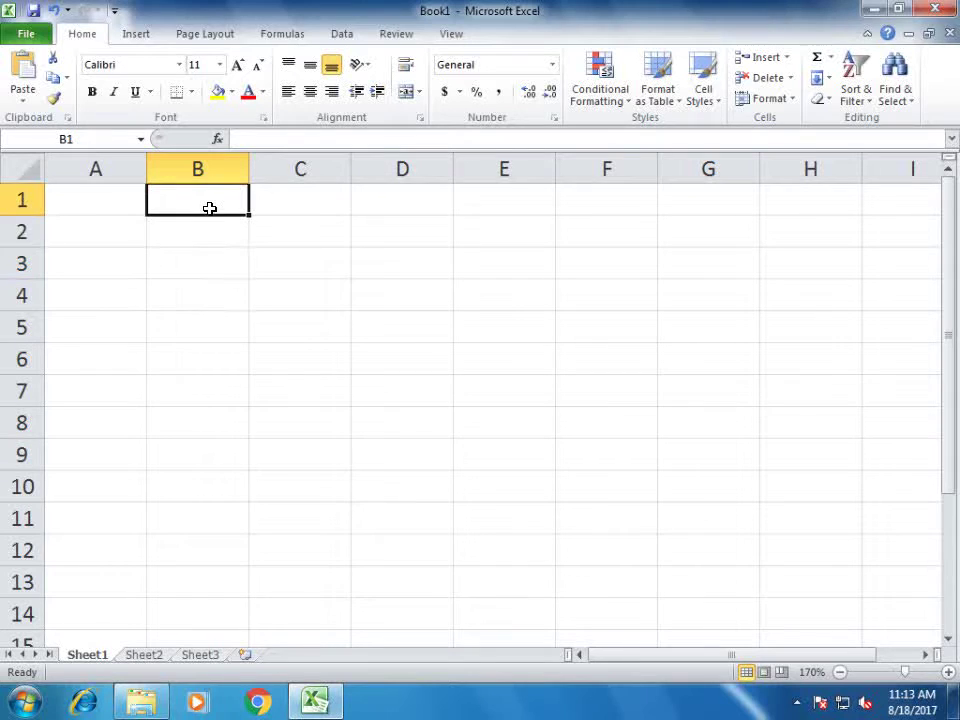
left_click(226, 284)
left_click(349, 300)
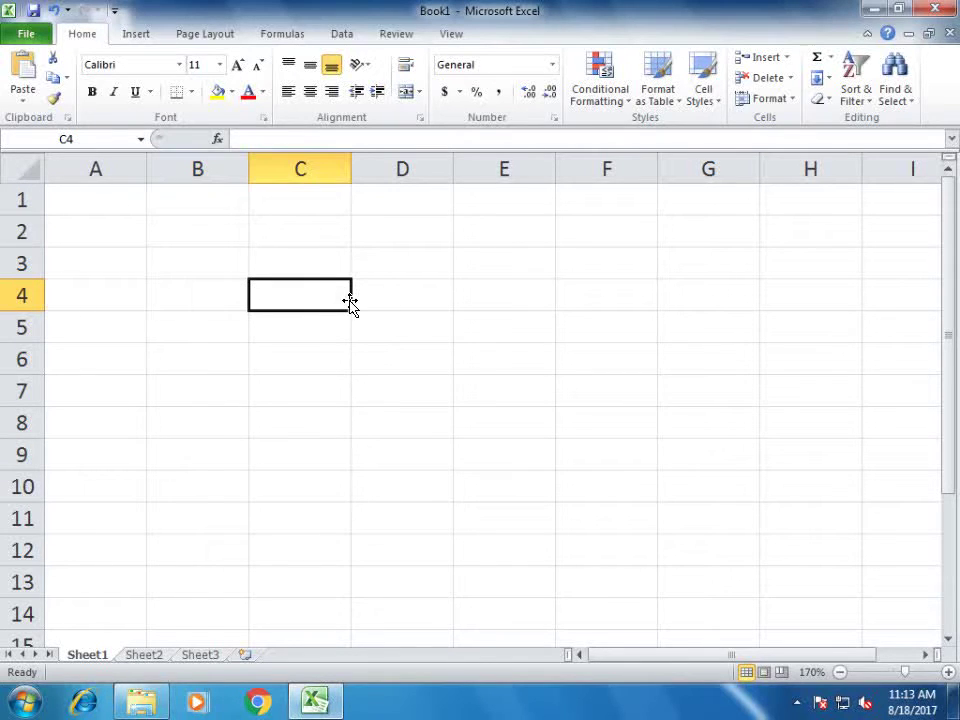
left_click(321, 372)
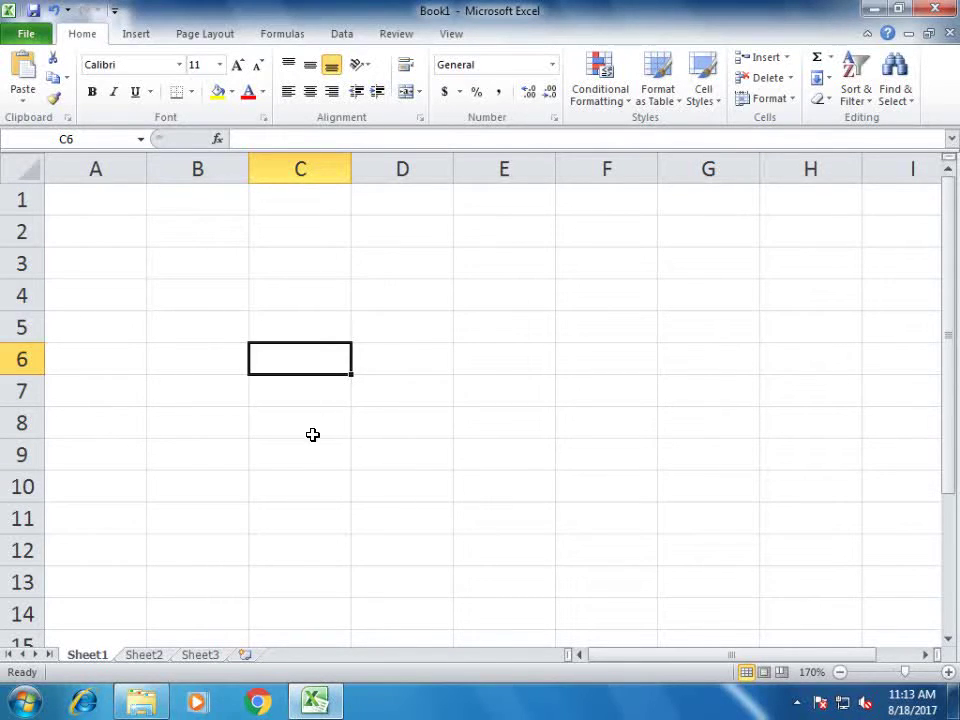
left_click(313, 435)
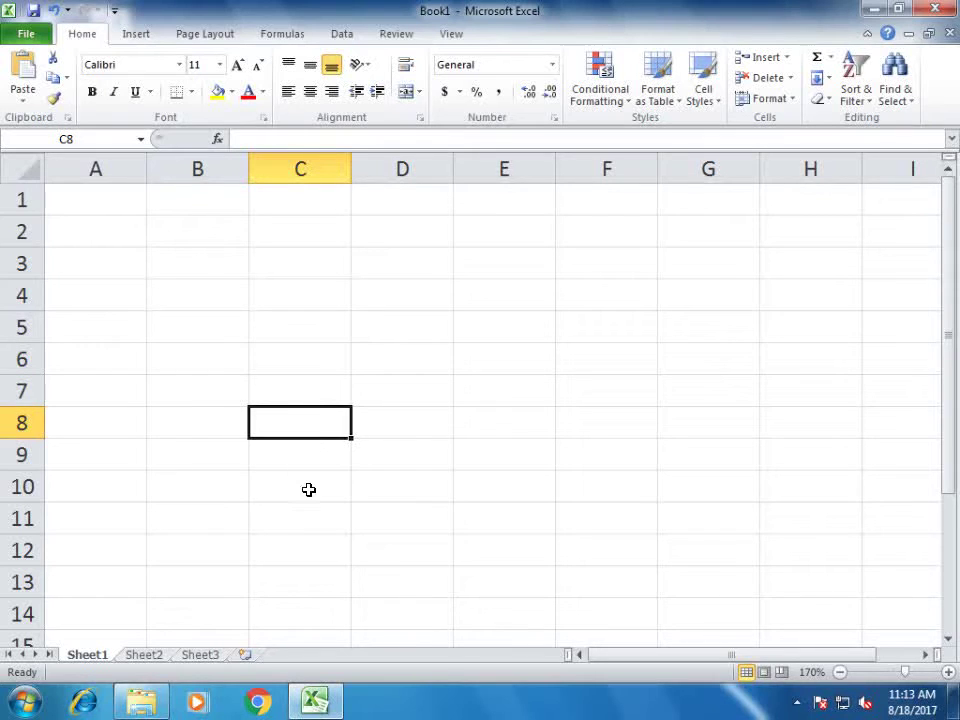
left_click(321, 324)
left_click(302, 263)
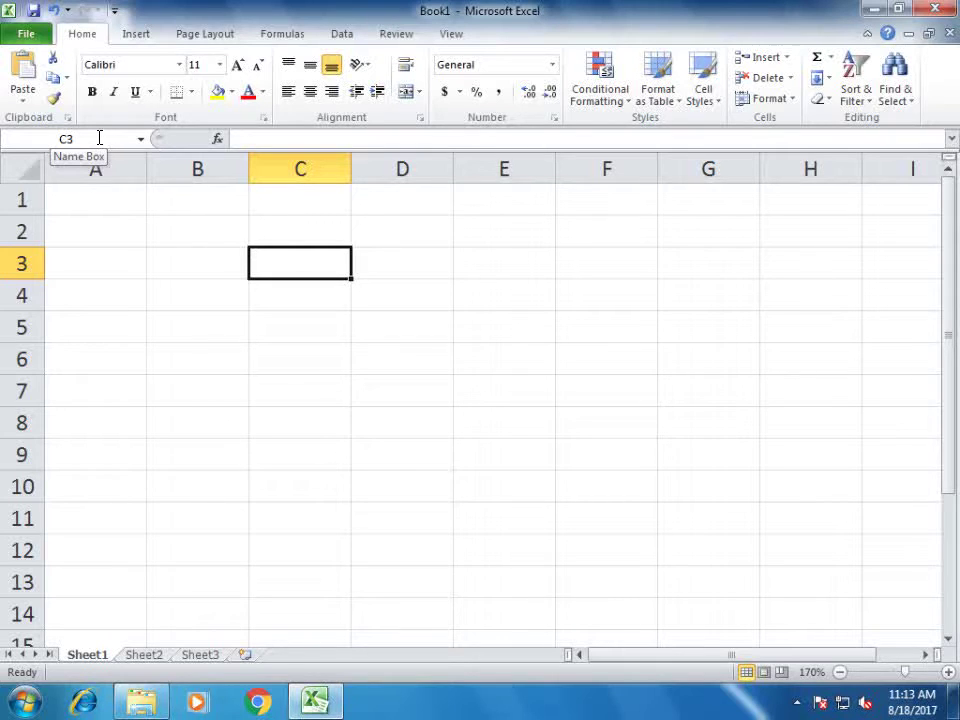
- Select B4, B7, C4, C6, A2 and B4 in turn, ending on cell A1
left_click(217, 300)
left_click(218, 380)
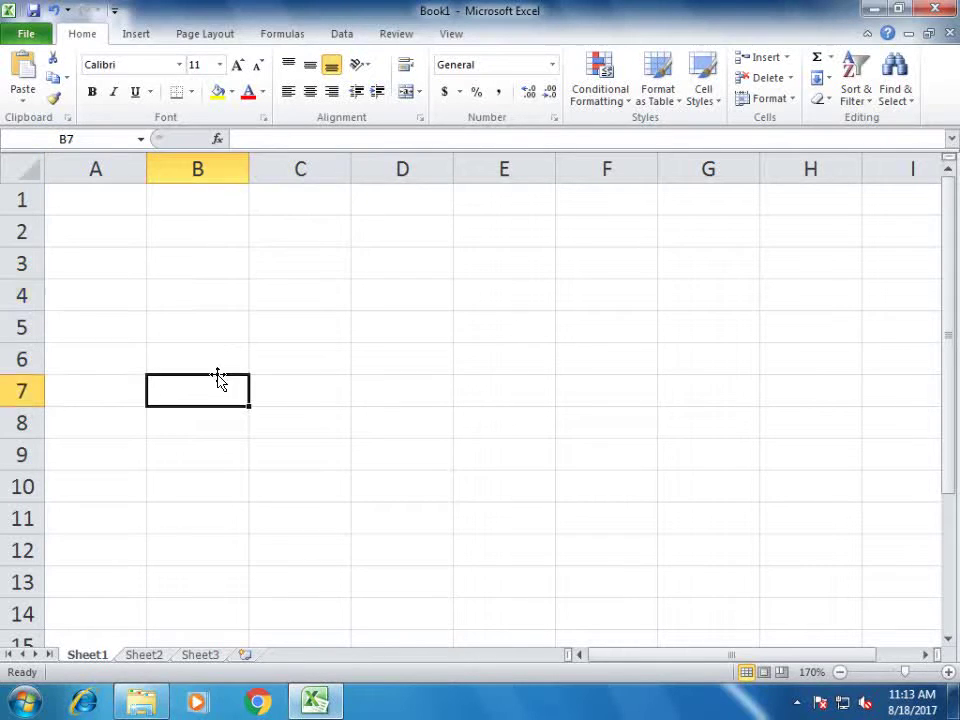
left_click(294, 302)
left_click(300, 350)
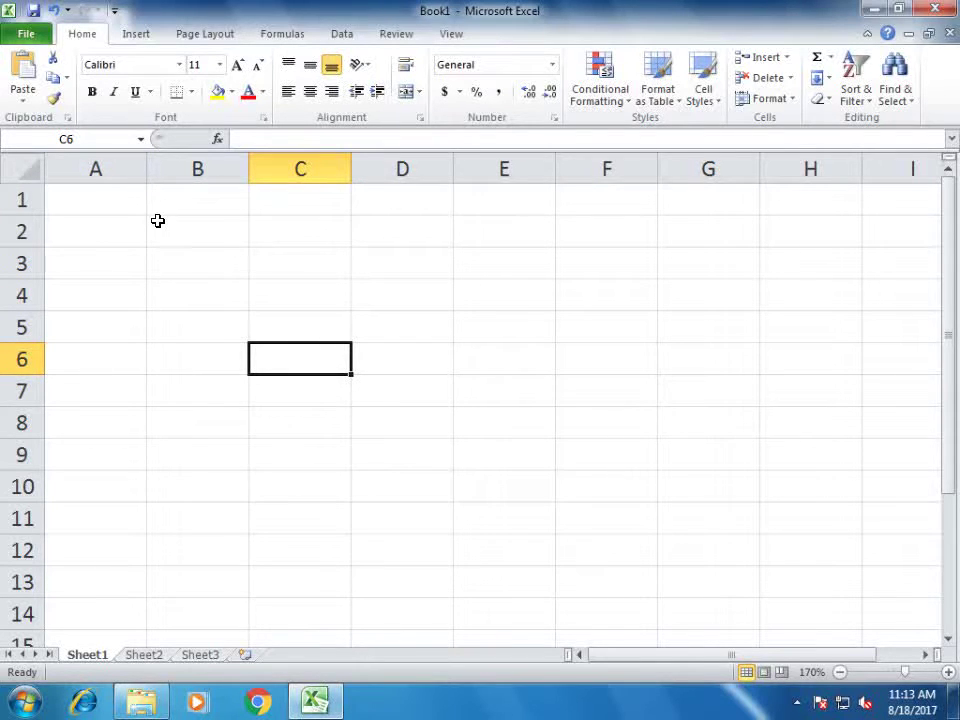
left_click(114, 236)
left_click(231, 296)
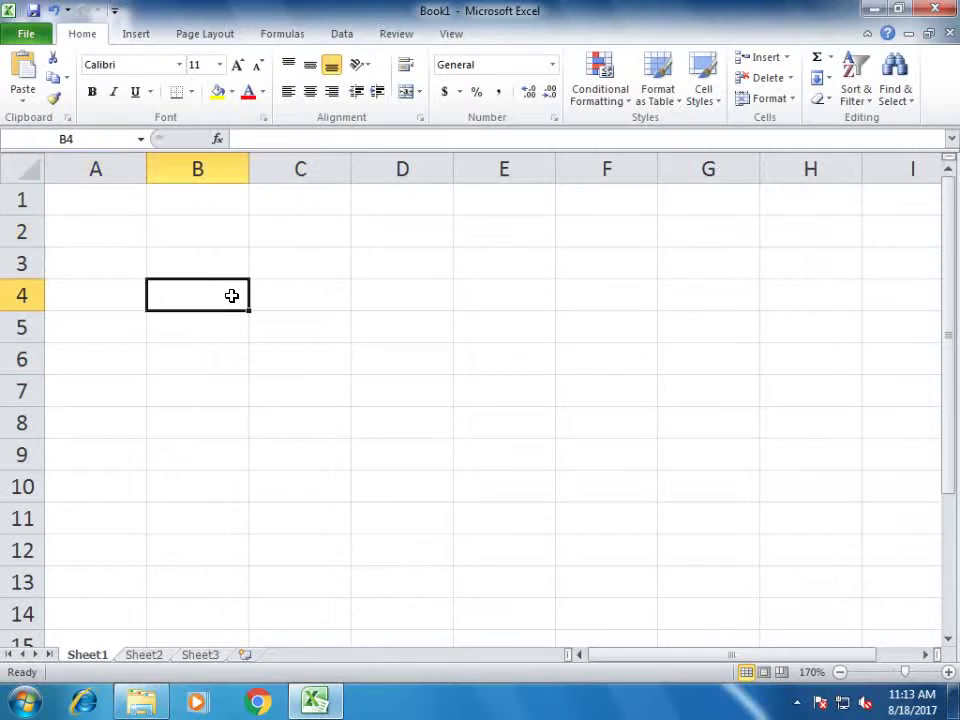
left_click(99, 204)
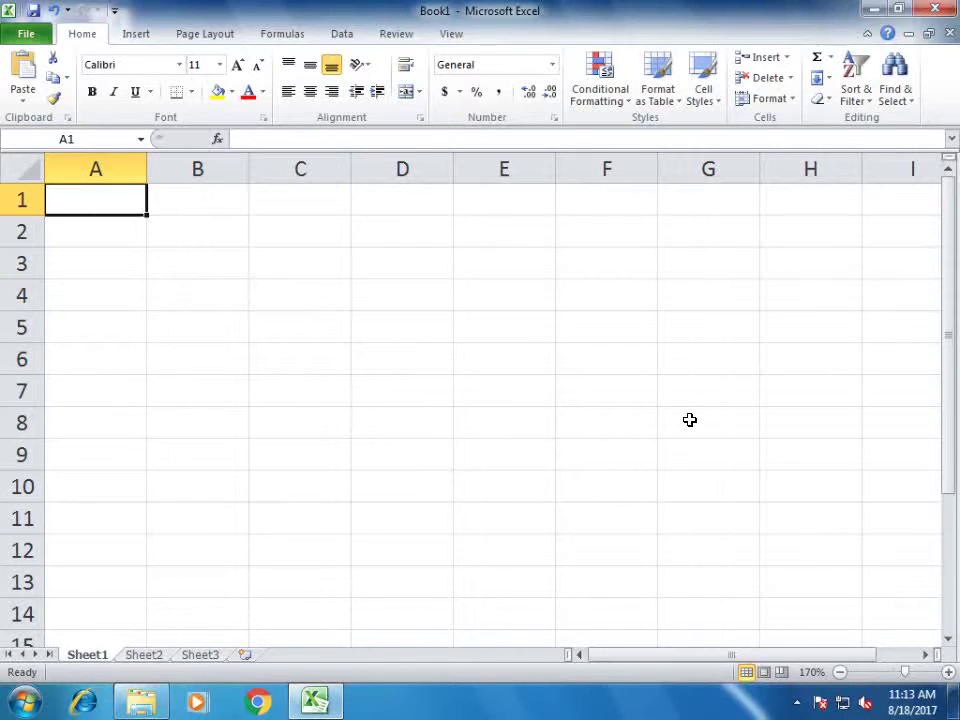
- Enter 90 in A1 and 45 in B1
type("90")
key("Tab")
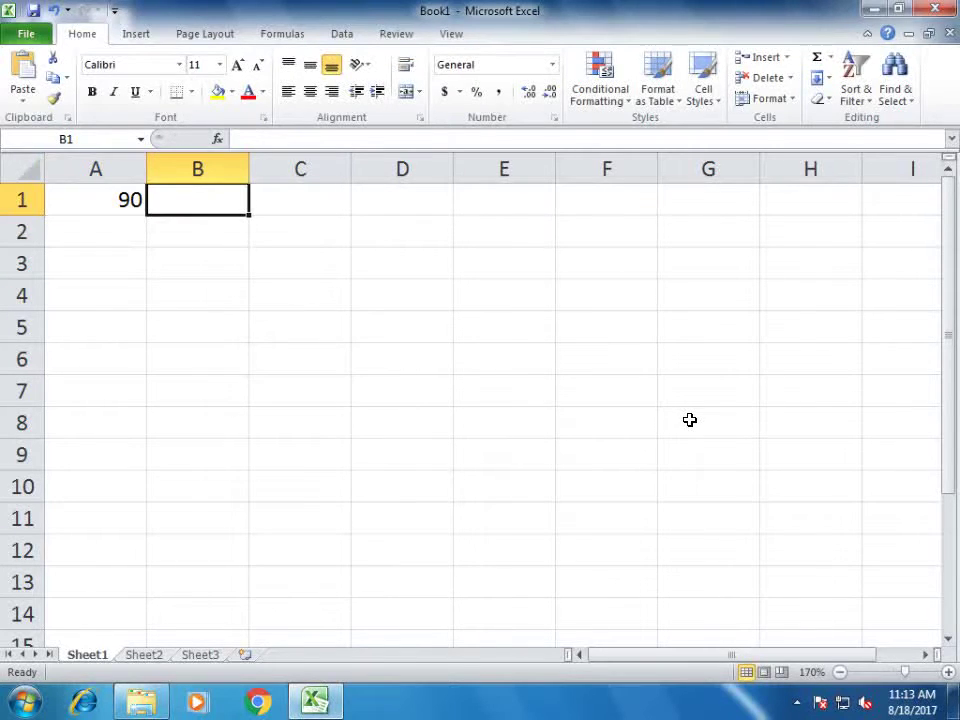
type("45")
key("Tab")
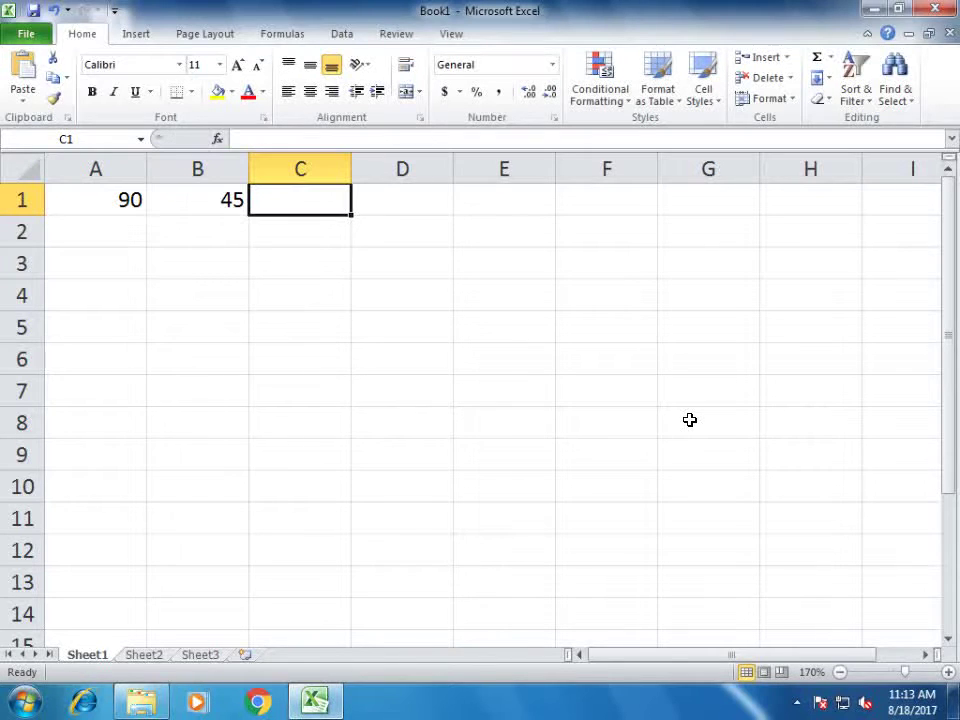
- Check cells E8, A1 and B3, then begin a formula with = in D3
left_click(465, 431)
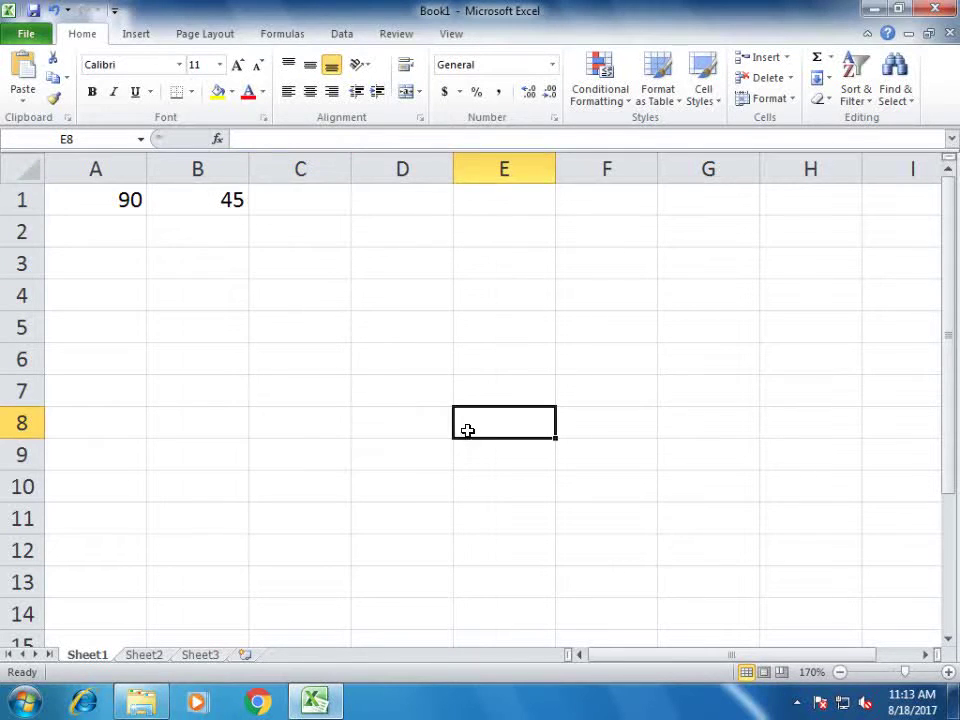
left_click(131, 199)
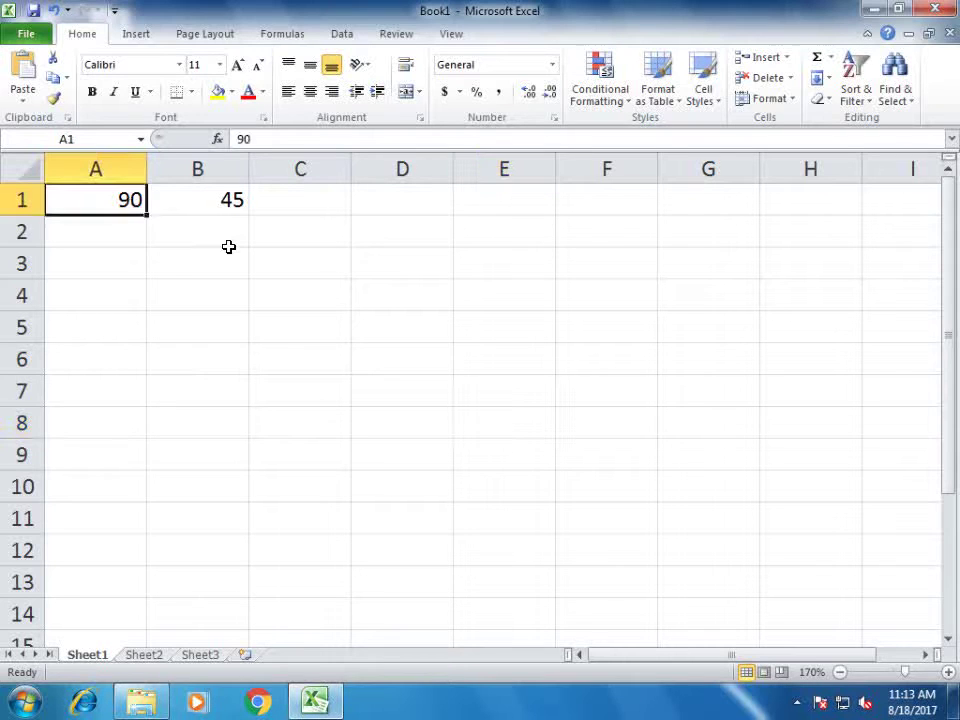
left_click(229, 251)
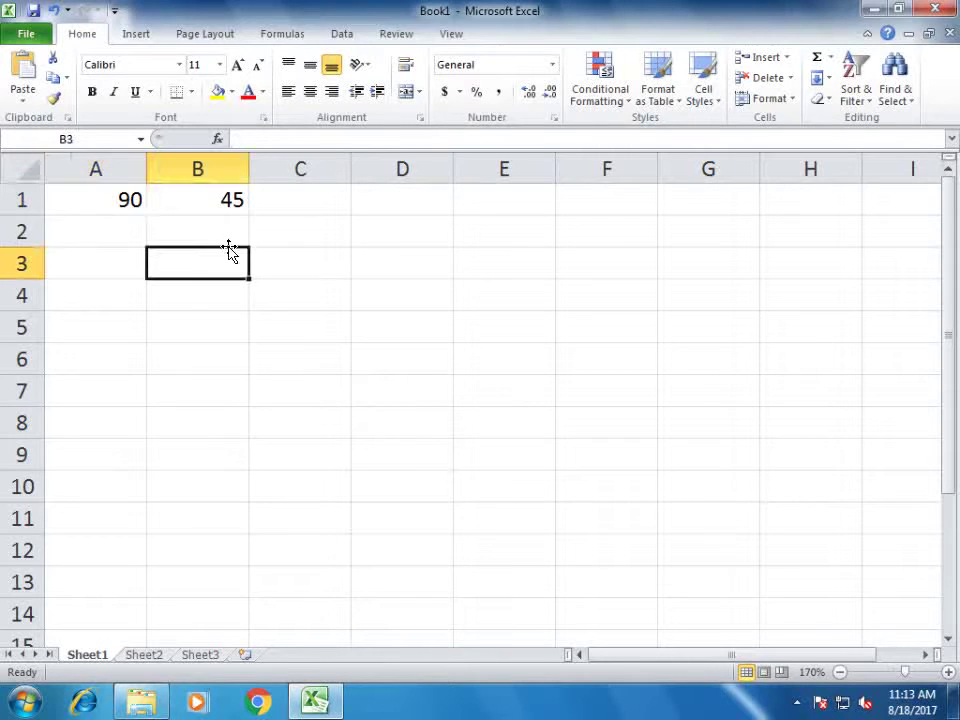
left_click(418, 268)
left_click(418, 320)
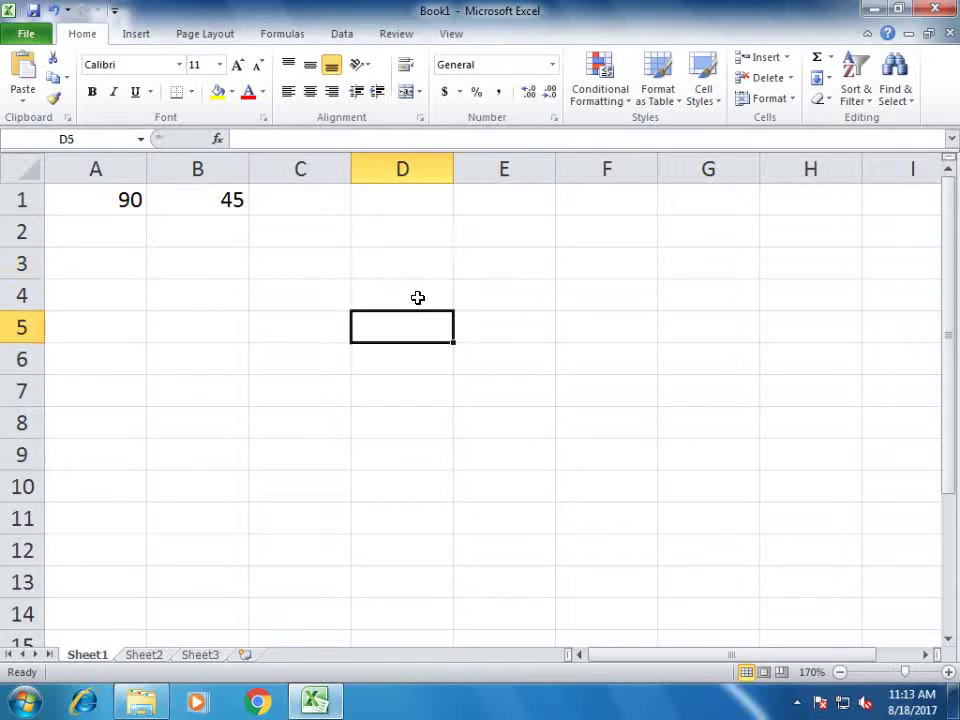
left_click(422, 264)
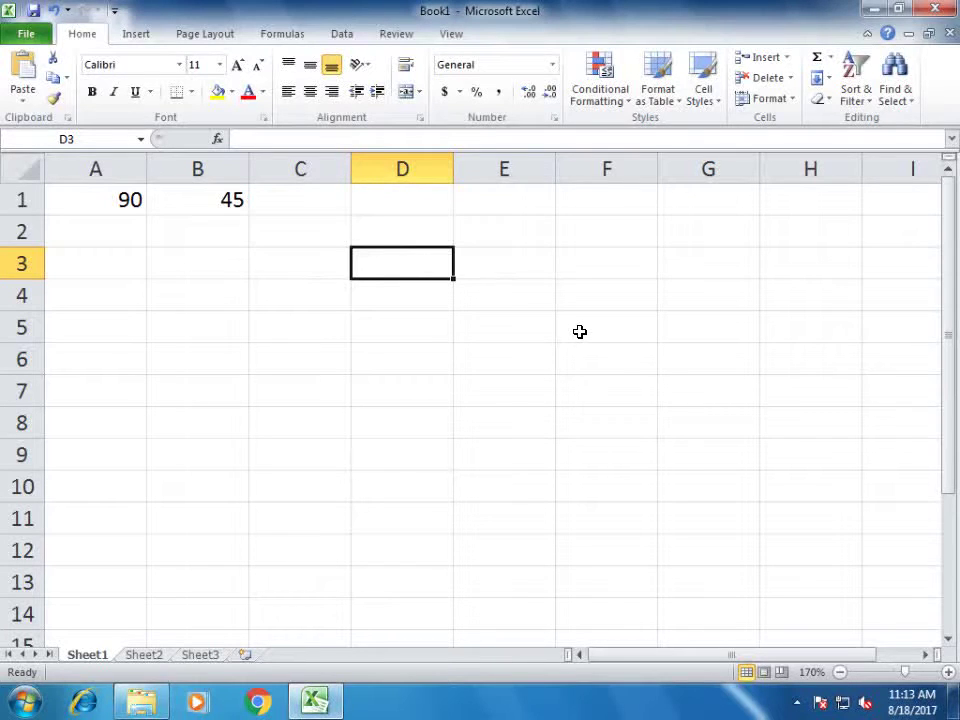
type("=")
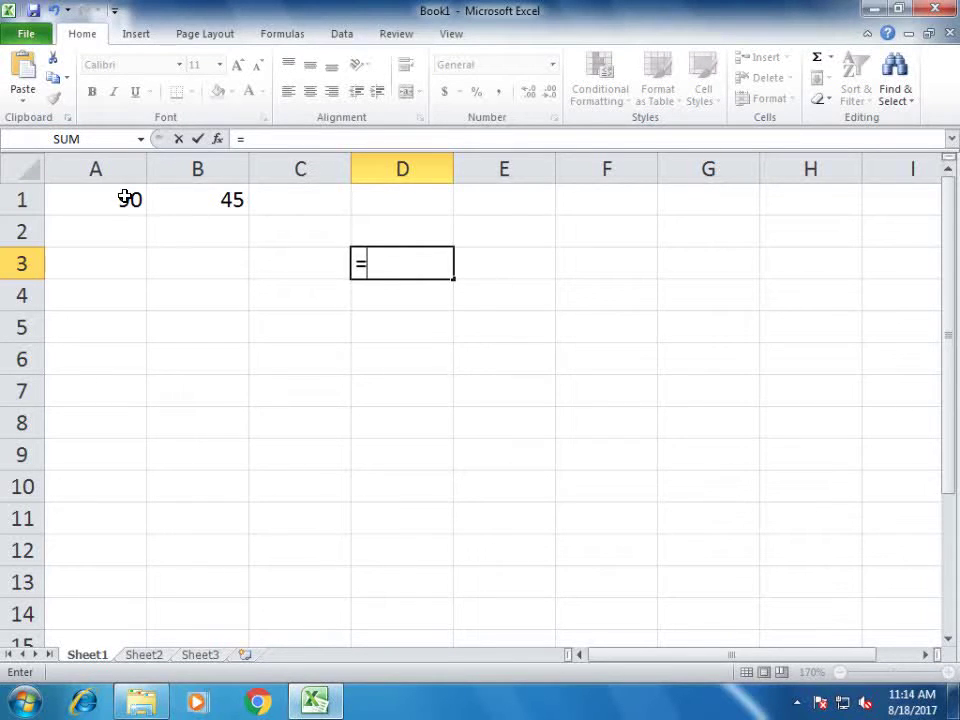
- Complete D3's formula as =A1+B1 so it shows 135
left_click(127, 199)
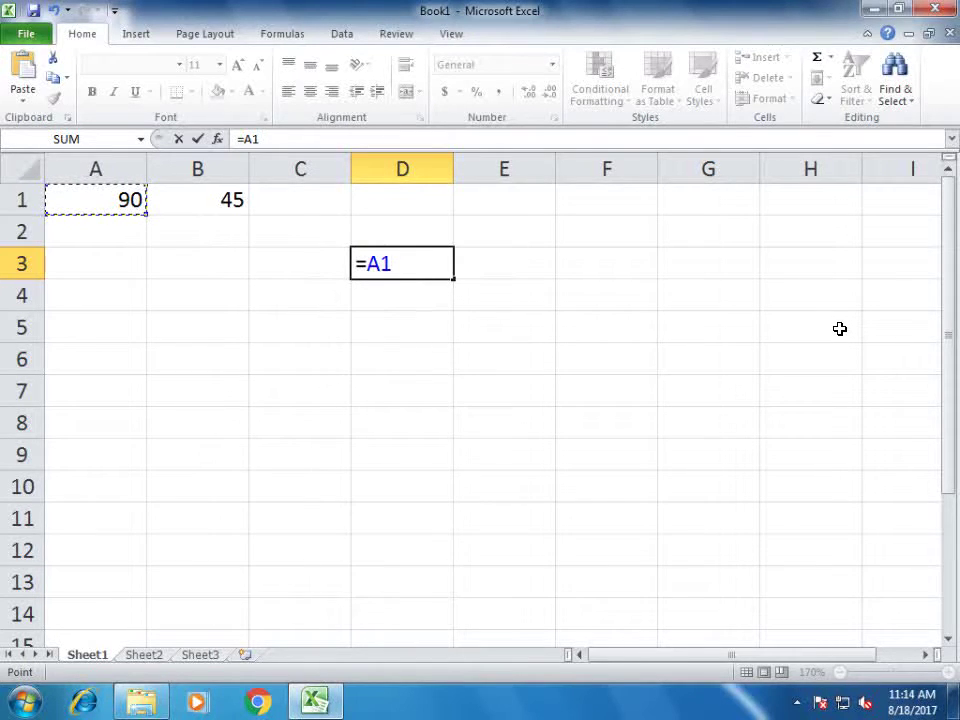
type("+")
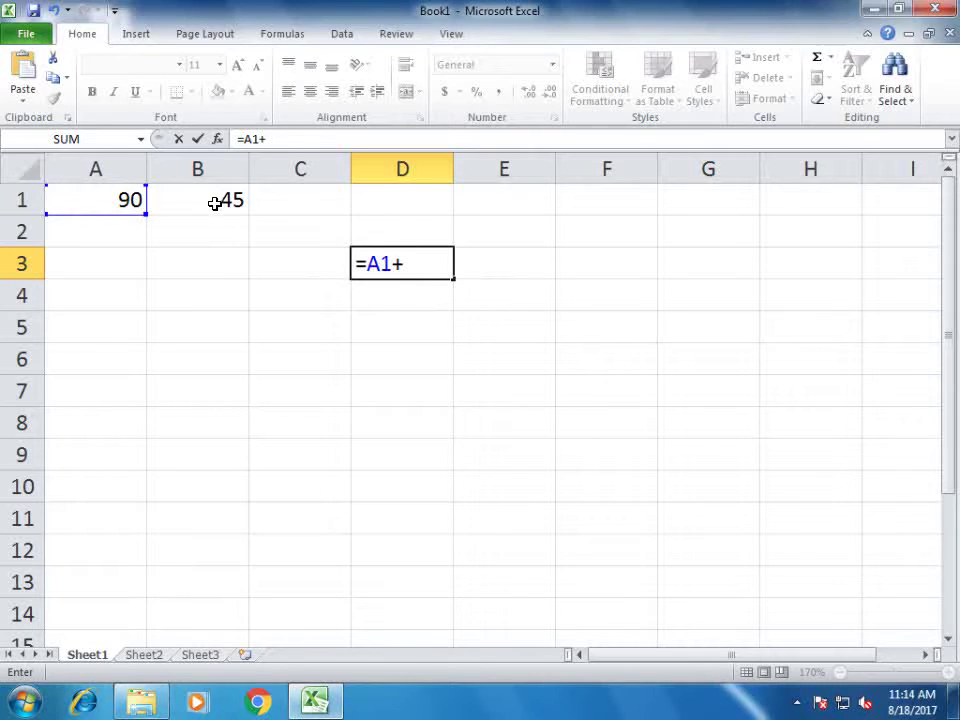
left_click(215, 203)
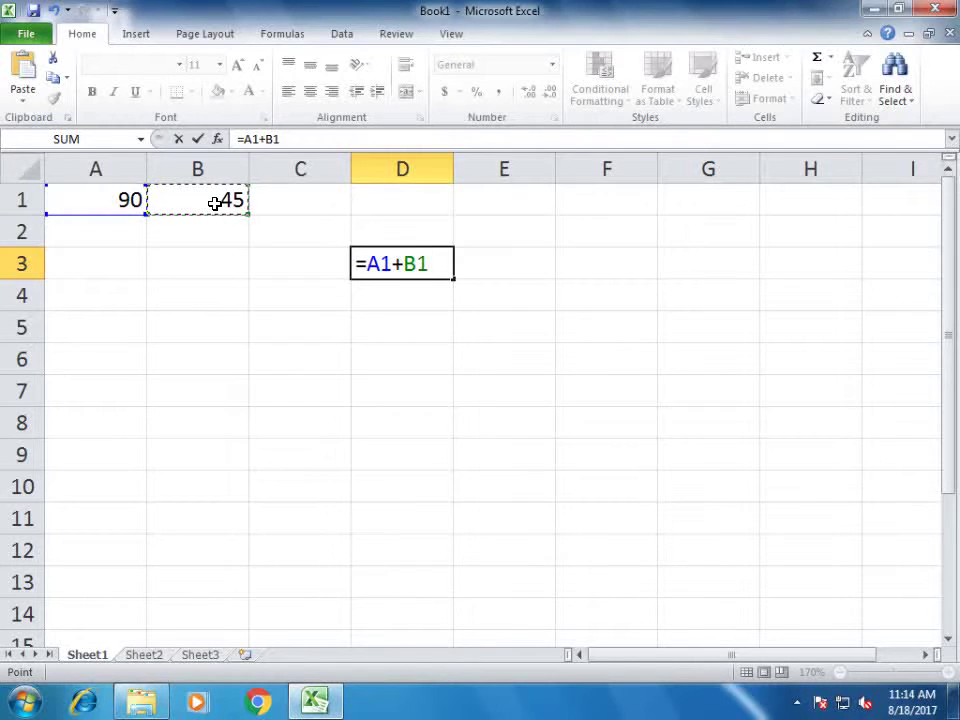
key("Return")
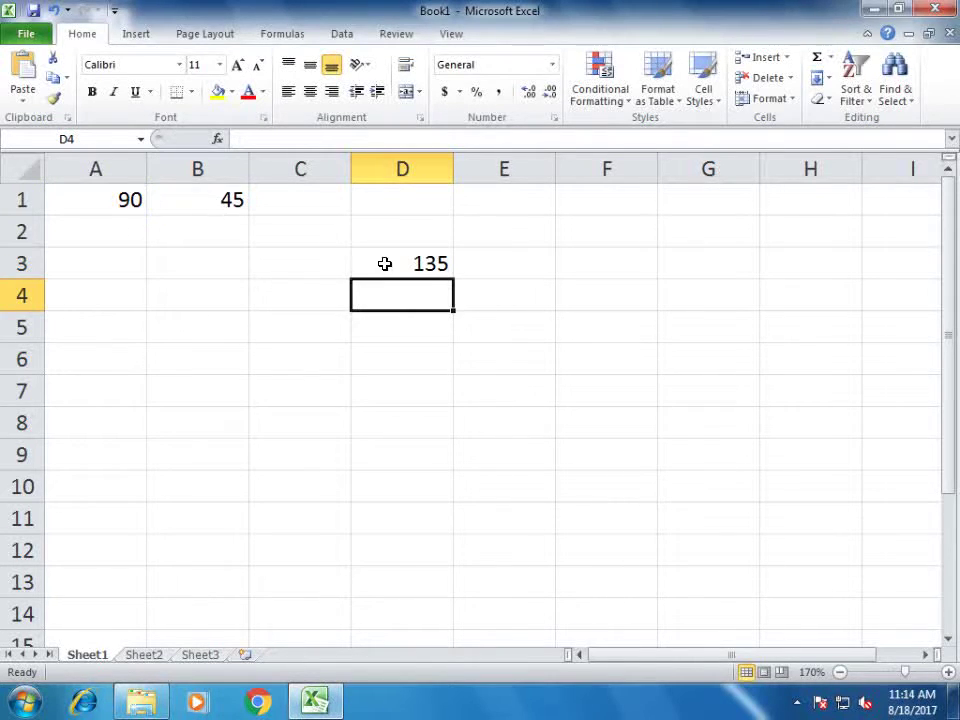
- Check the contents of D3, A1 and B1, ending with D3 selected
left_click(385, 263)
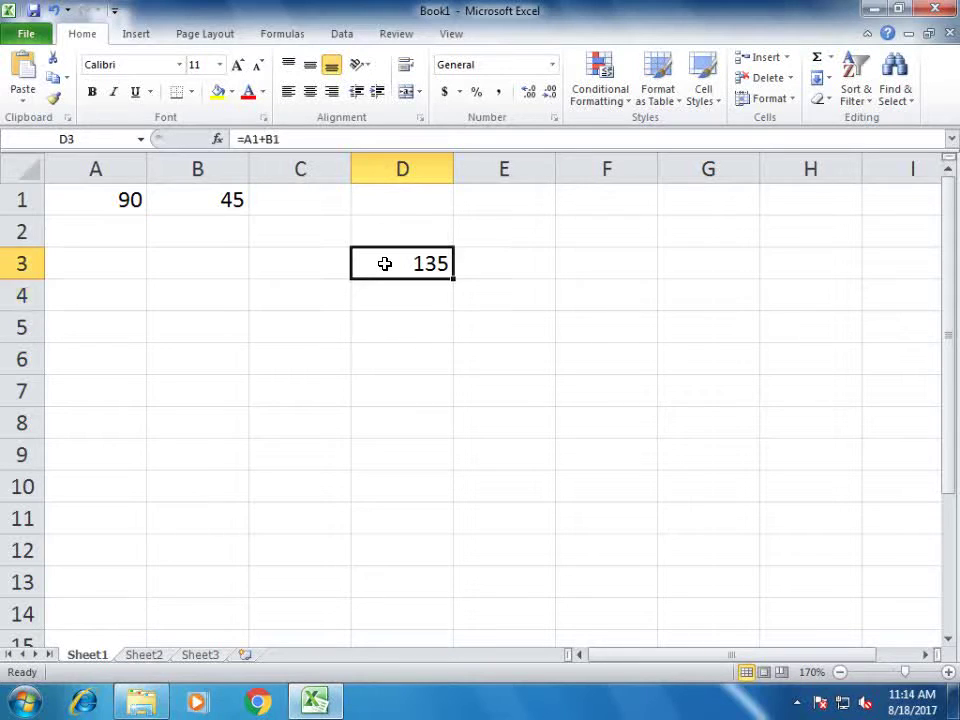
left_click(111, 199)
left_click(201, 204)
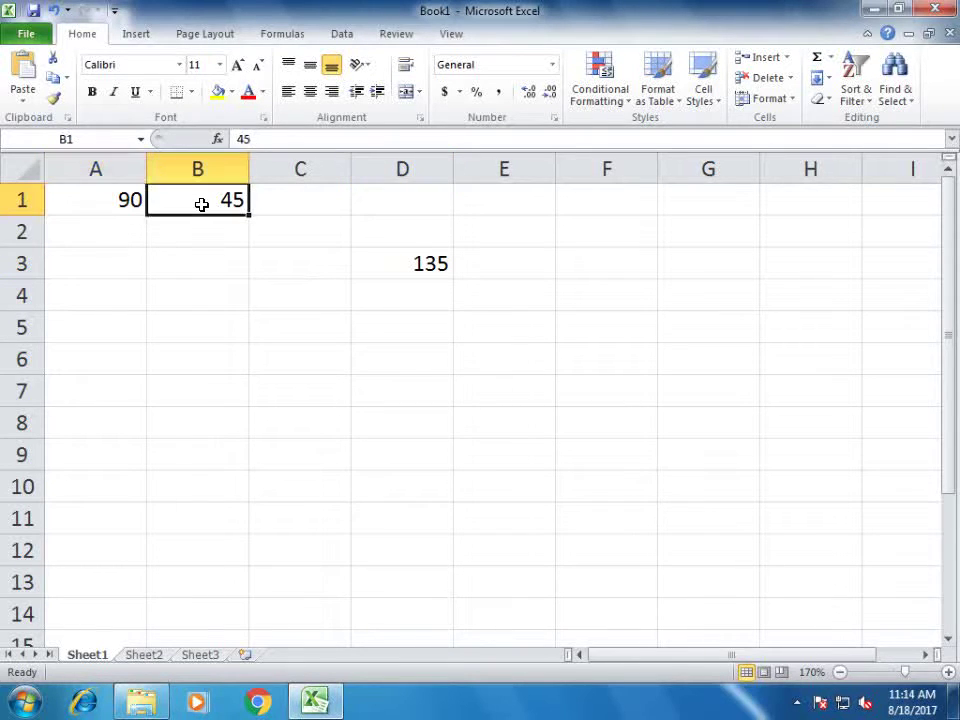
left_click(107, 203)
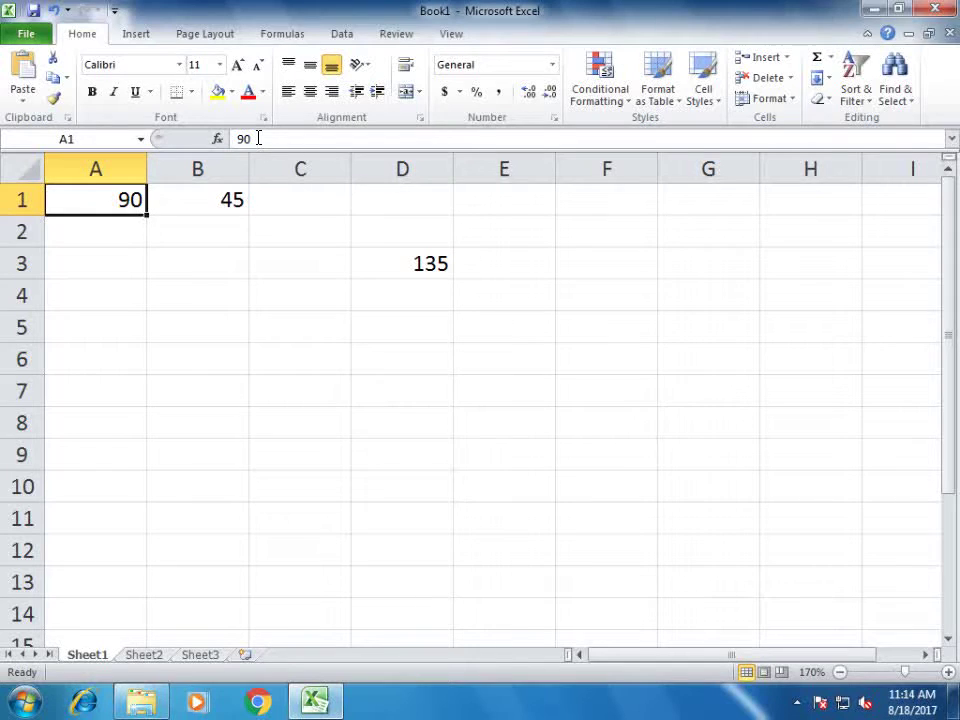
left_click(419, 258)
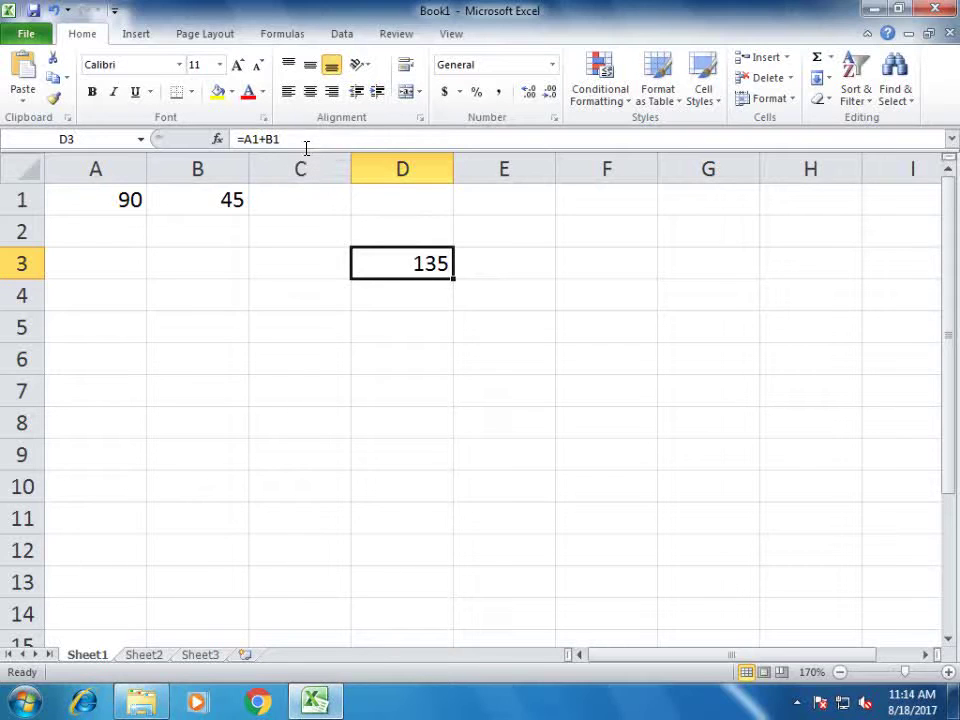
left_click(319, 284)
left_click(407, 264)
left_click(208, 197)
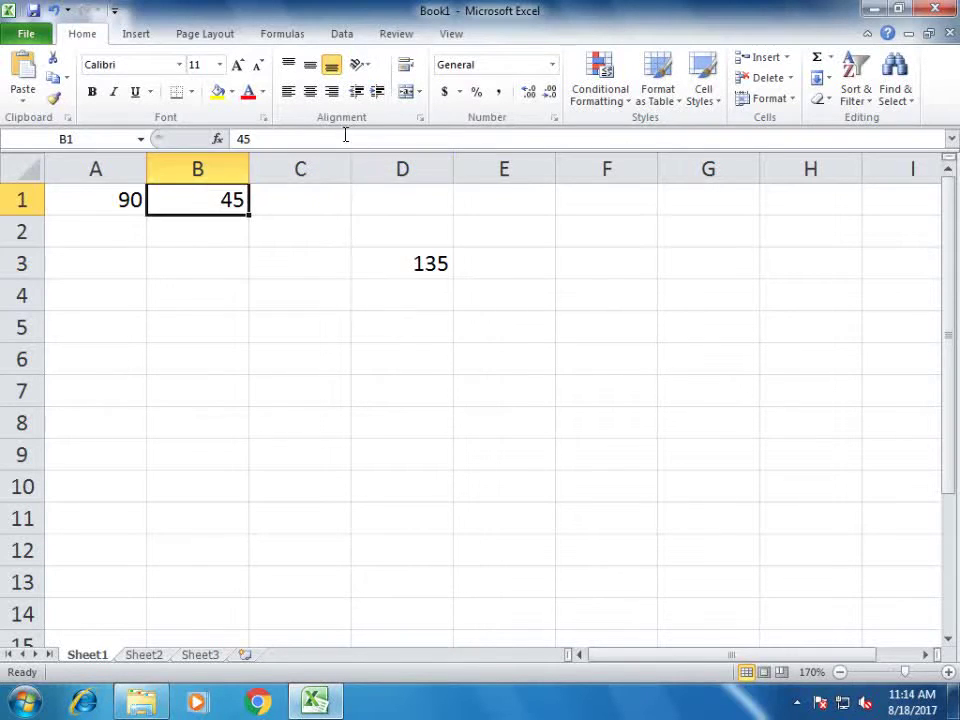
left_click(424, 263)
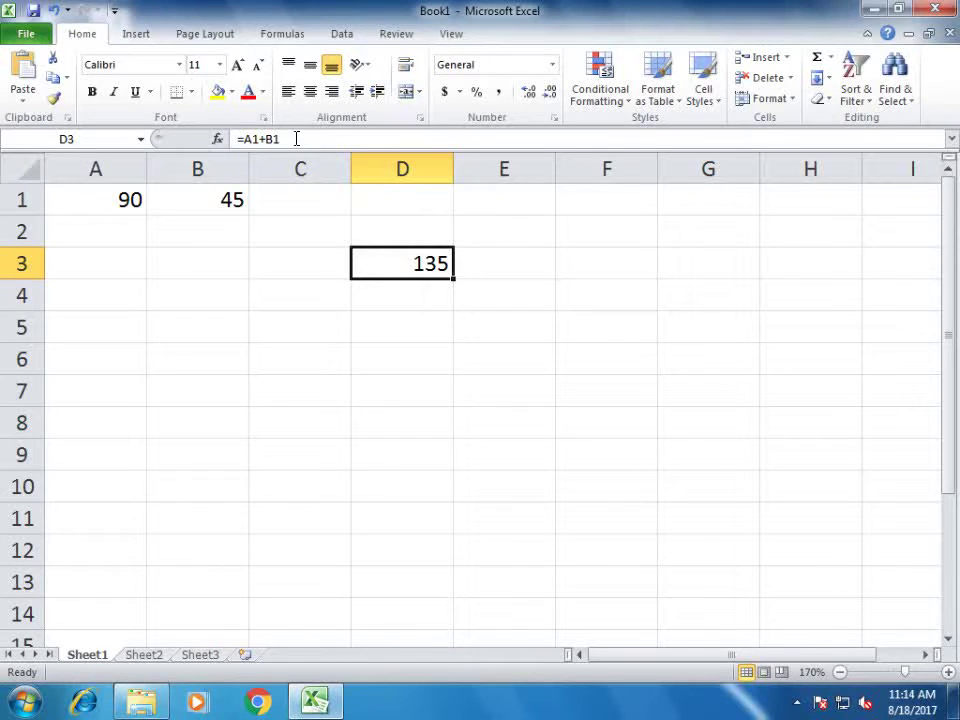
left_click_drag(296, 139, 226, 143)
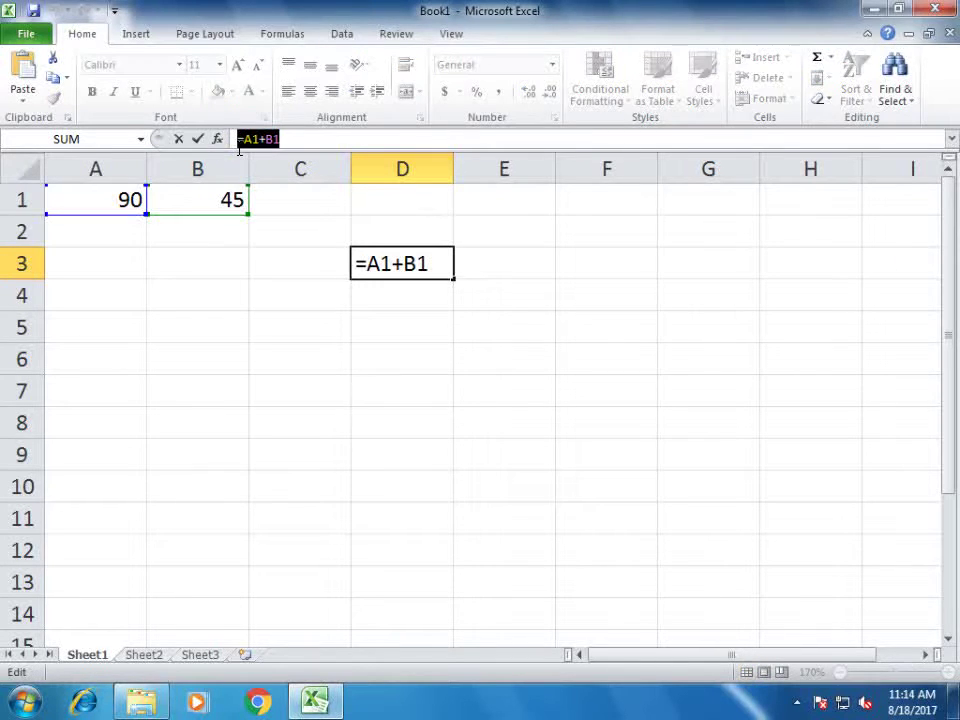
key("Return")
left_click(396, 265)
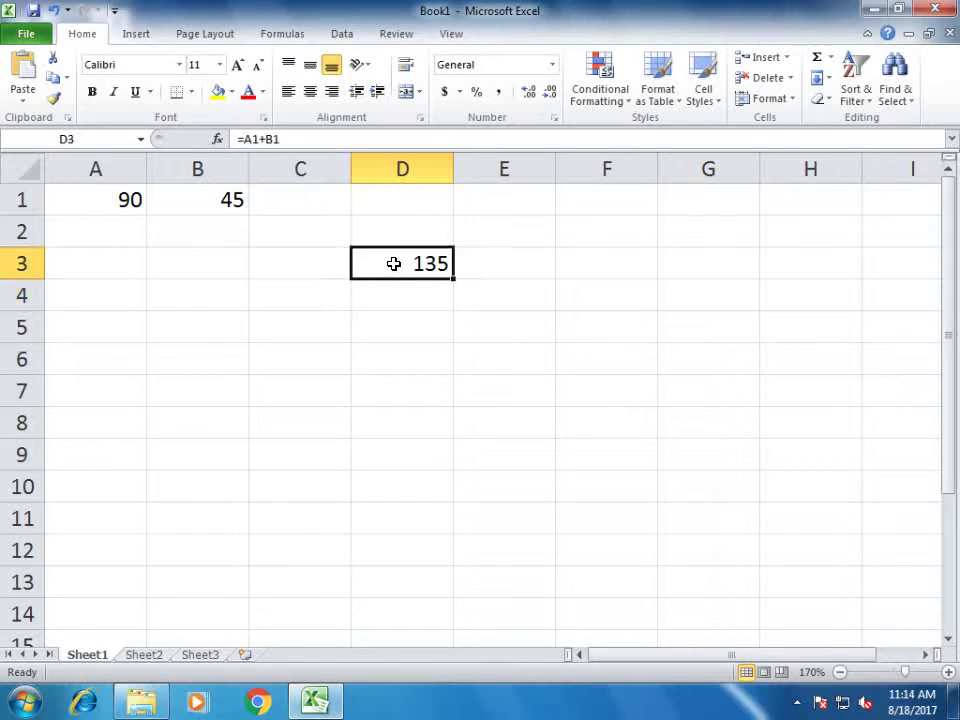
double_click(399, 266)
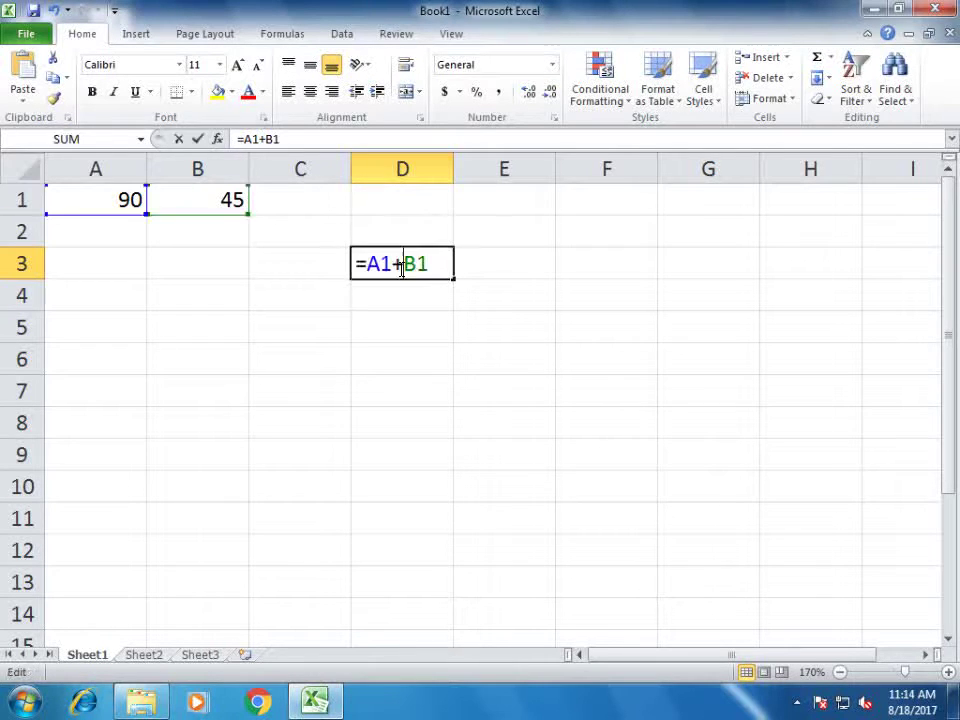
left_click(435, 332)
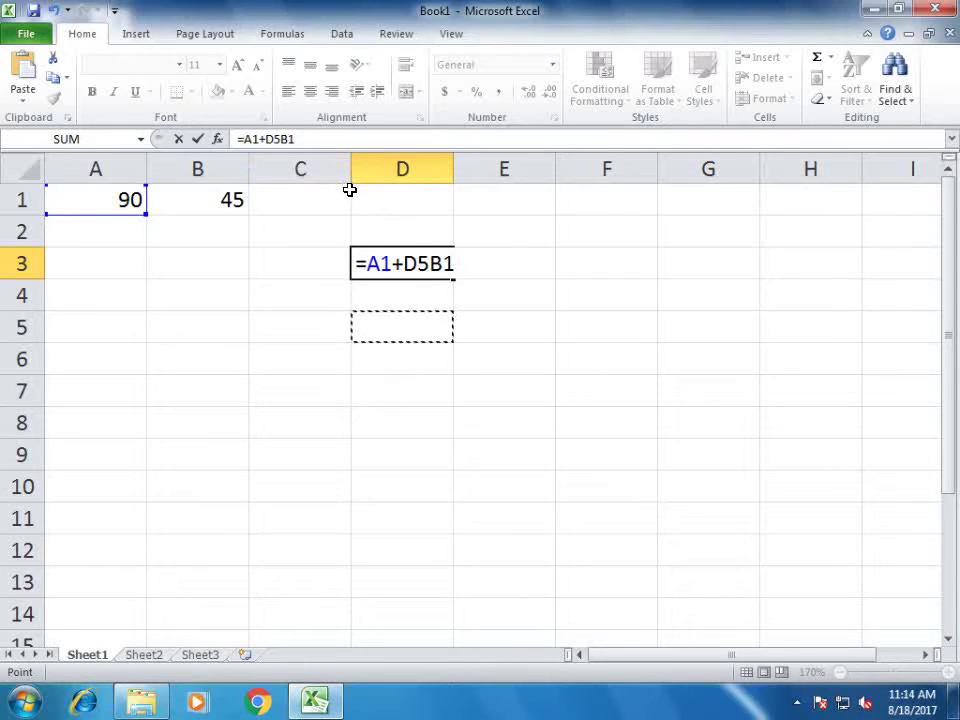
key("Escape")
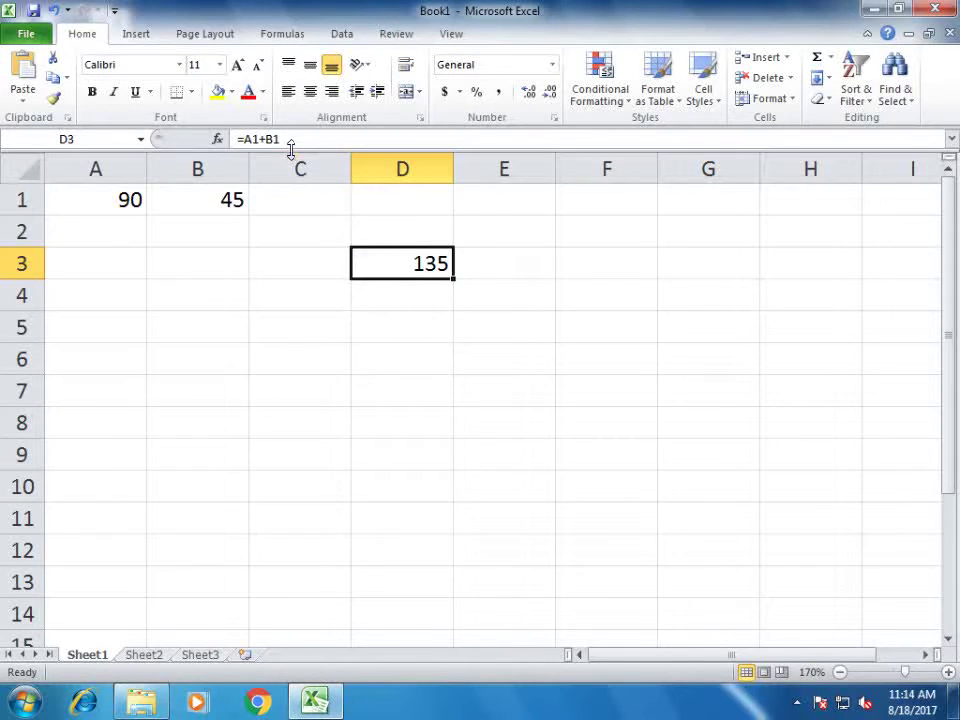
left_click(299, 358)
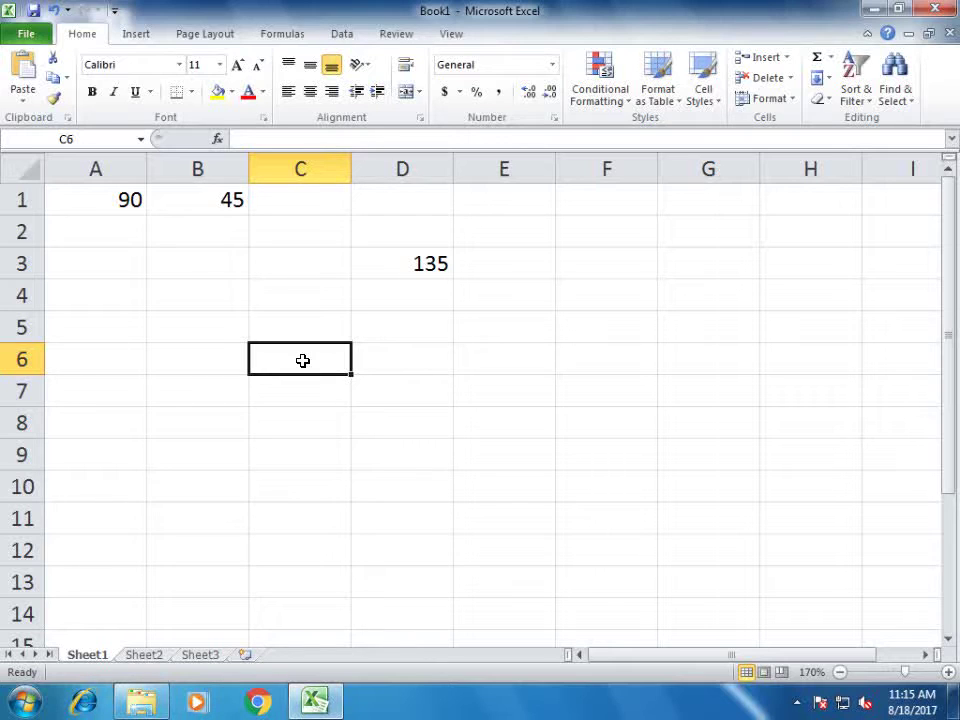
- Enter 'The current year 2016' in C6
type("The")
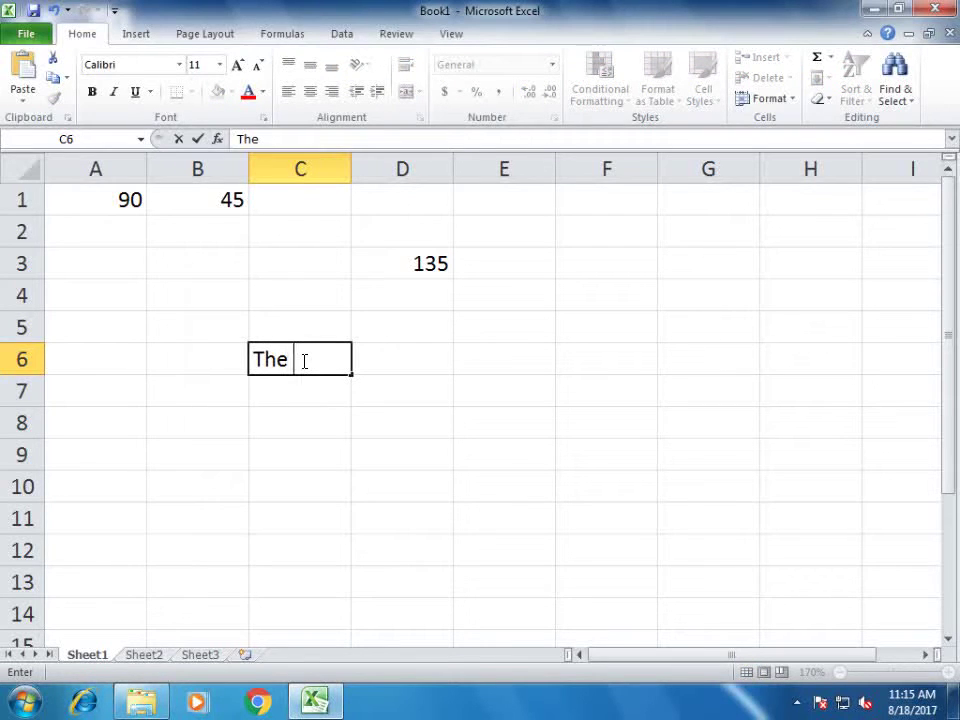
type(" current ")
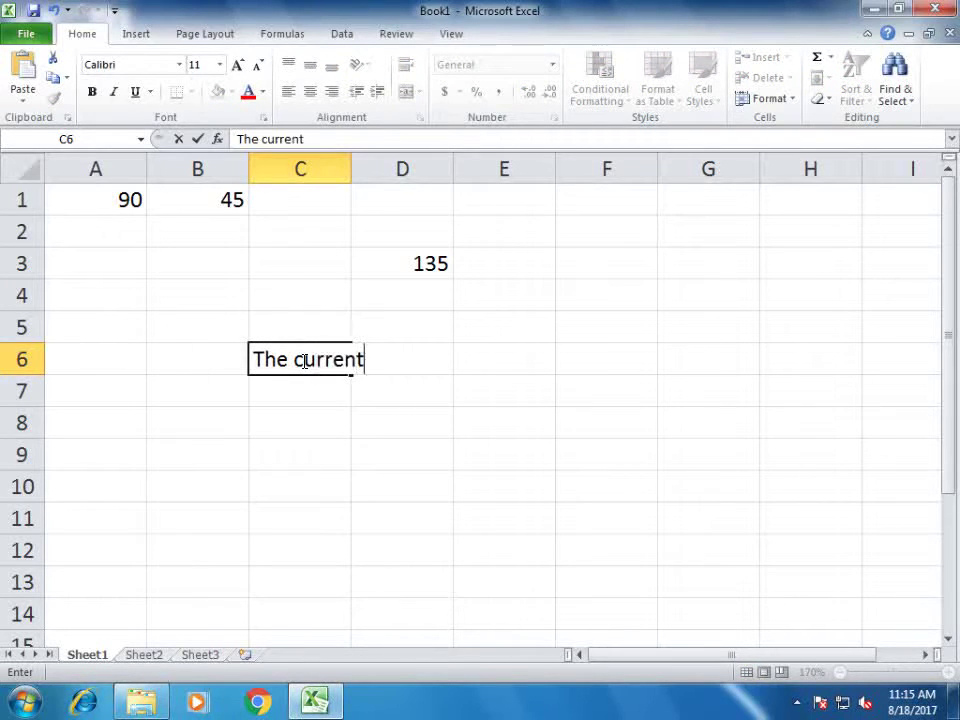
type("year ")
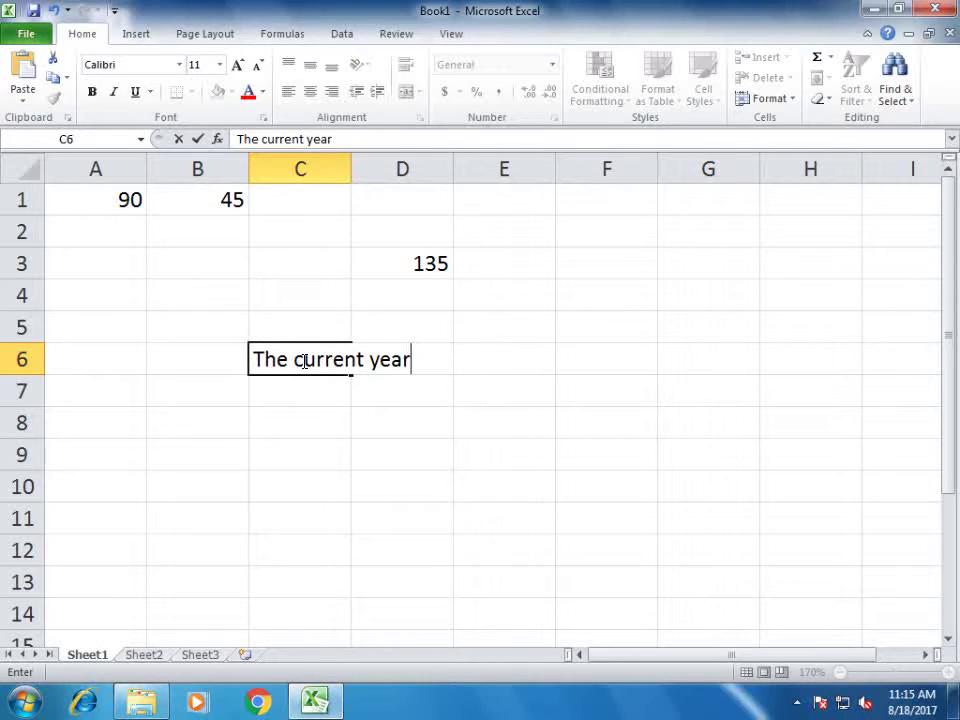
type("2016")
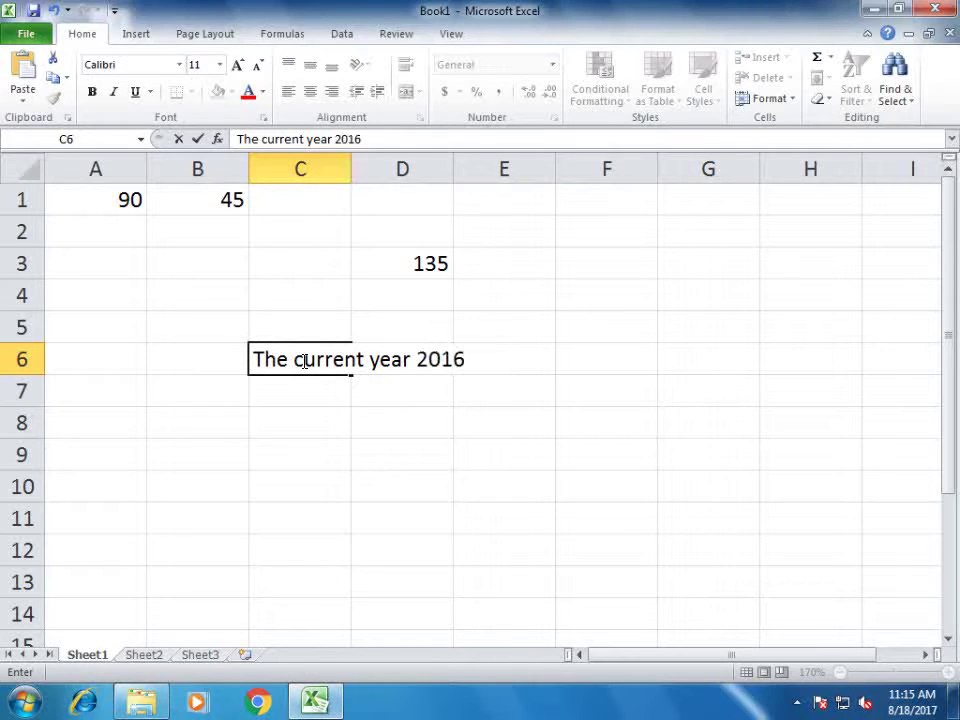
key("Return")
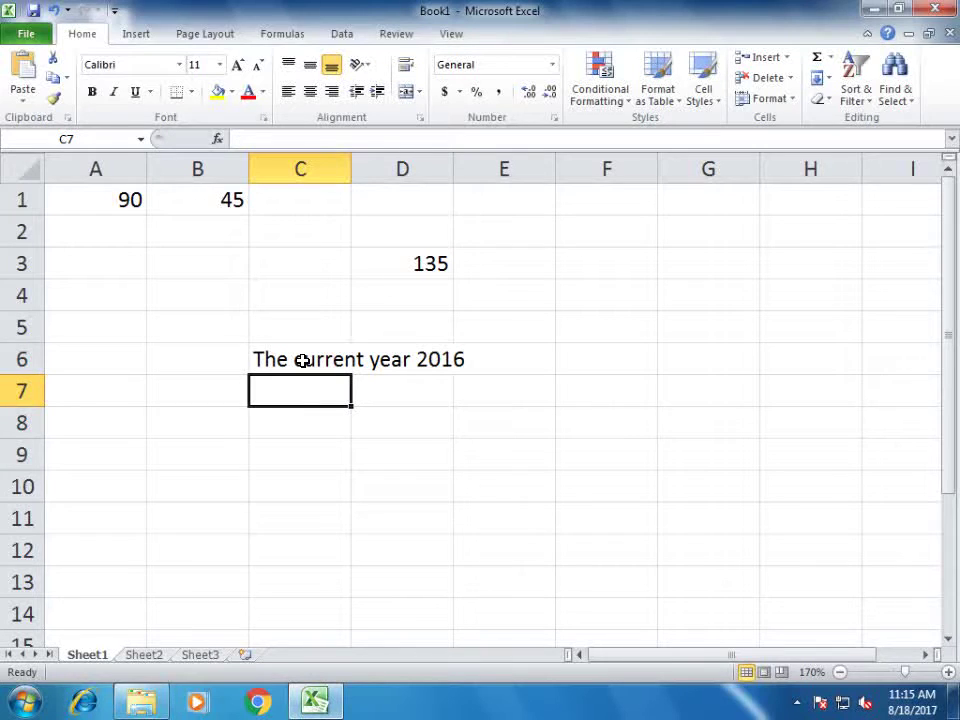
left_click(505, 412)
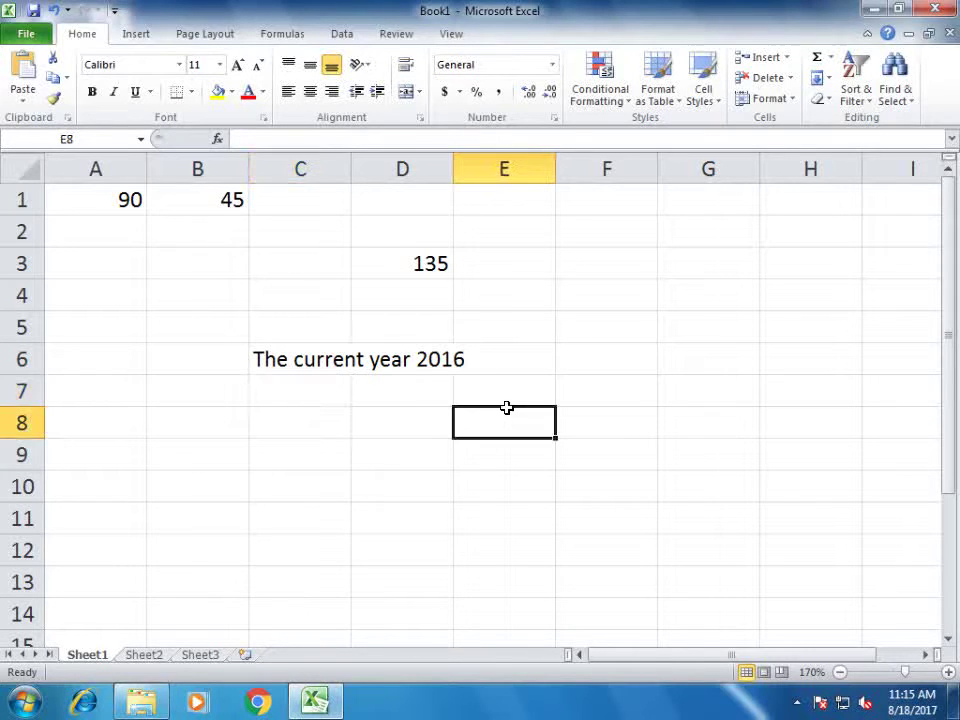
- Type 7 in E6, then delete it so E6 stays empty
left_click(461, 360)
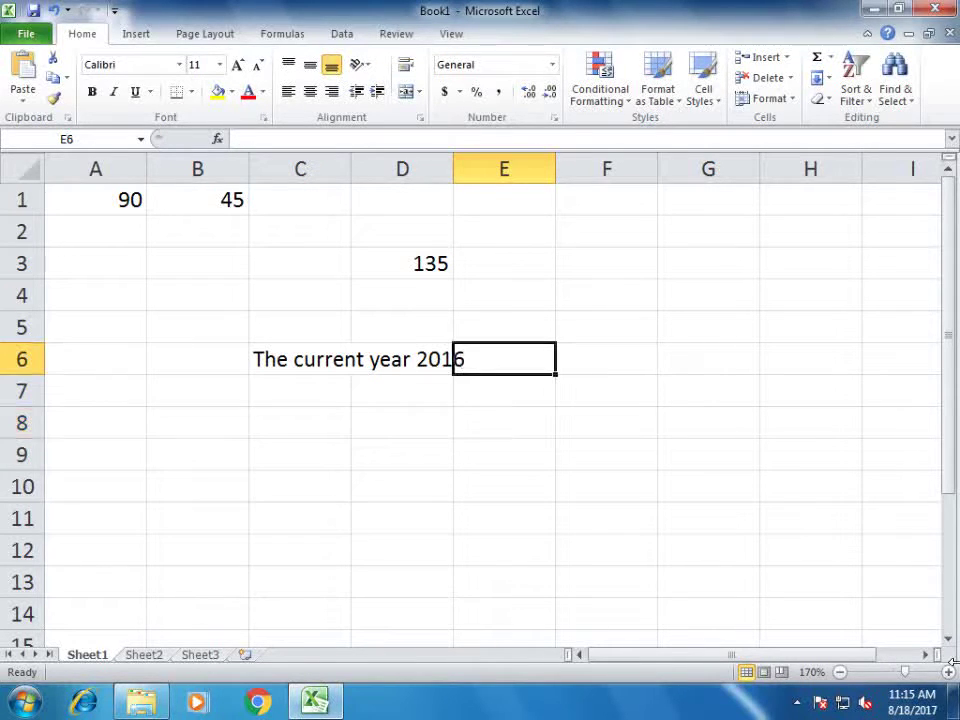
type("7")
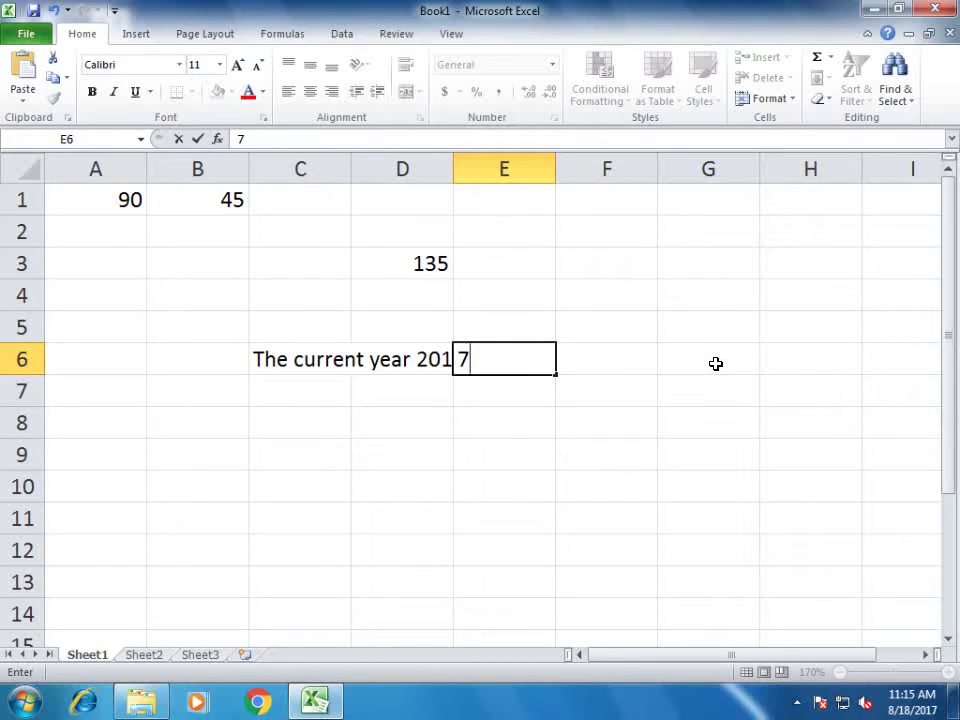
key("Return")
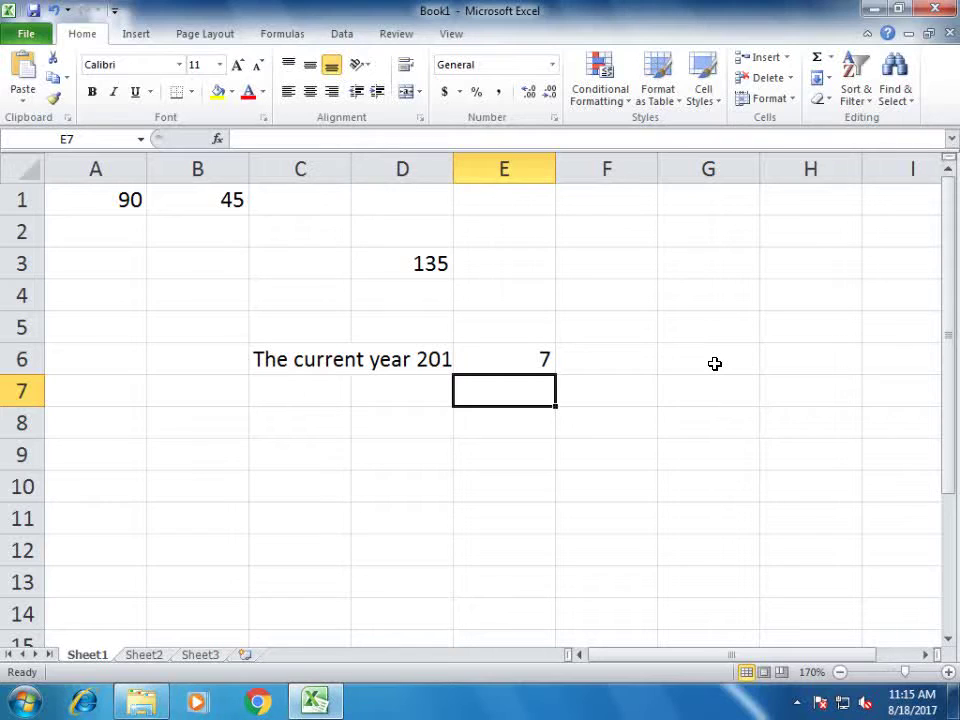
key("Up")
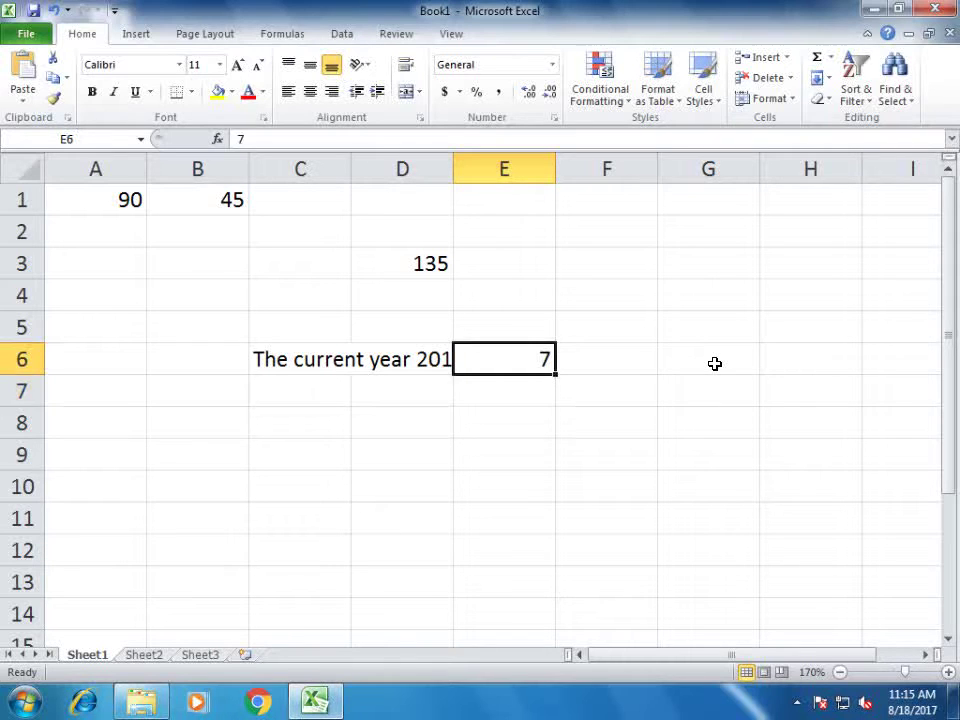
key("Delete")
left_click(396, 422)
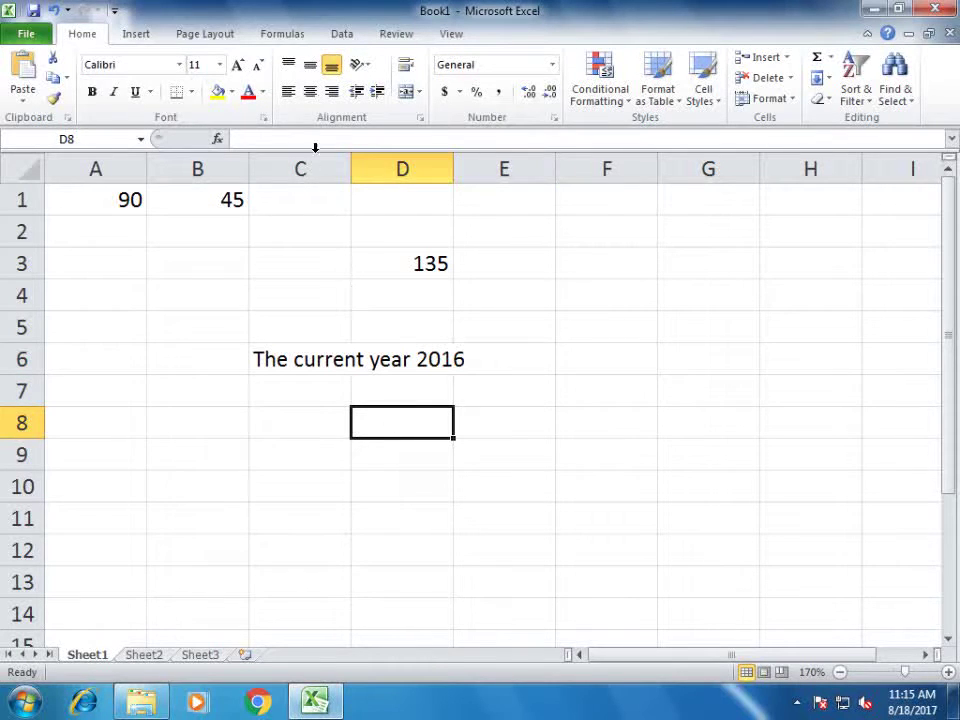
left_click(440, 366)
left_click(467, 360)
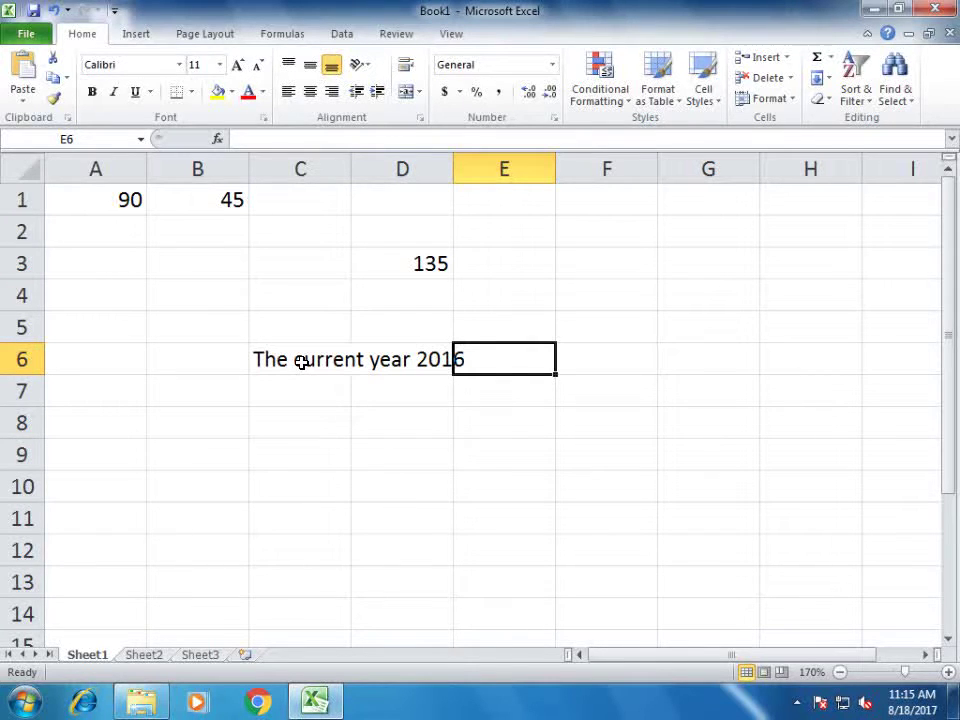
- Edit C6 to read 'The current year 2017', then switch to Sheet2
left_click(301, 363)
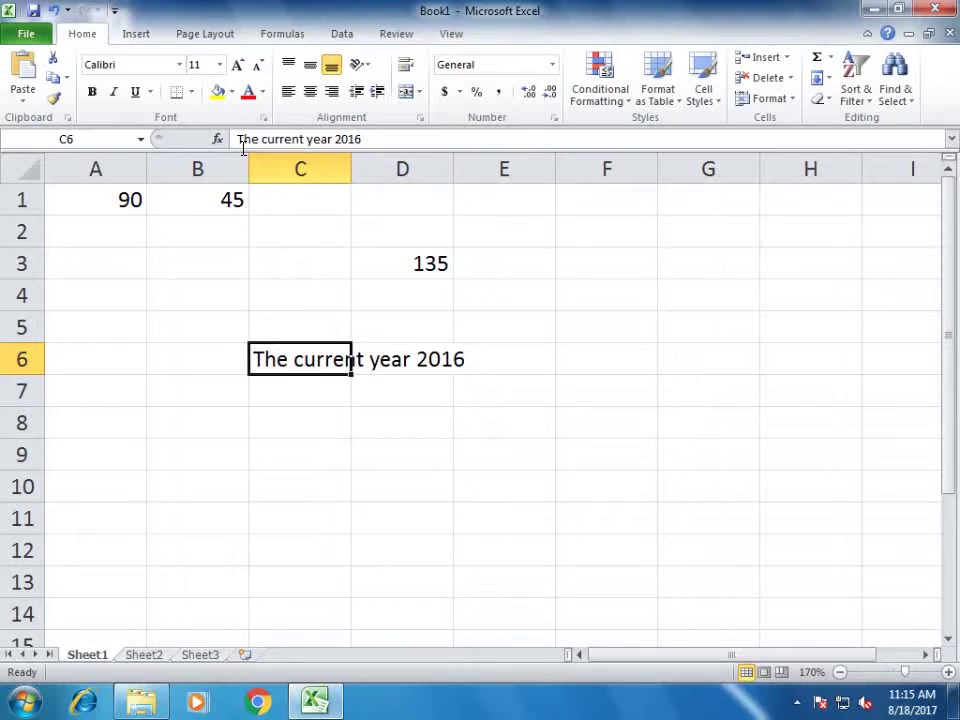
left_click(384, 139)
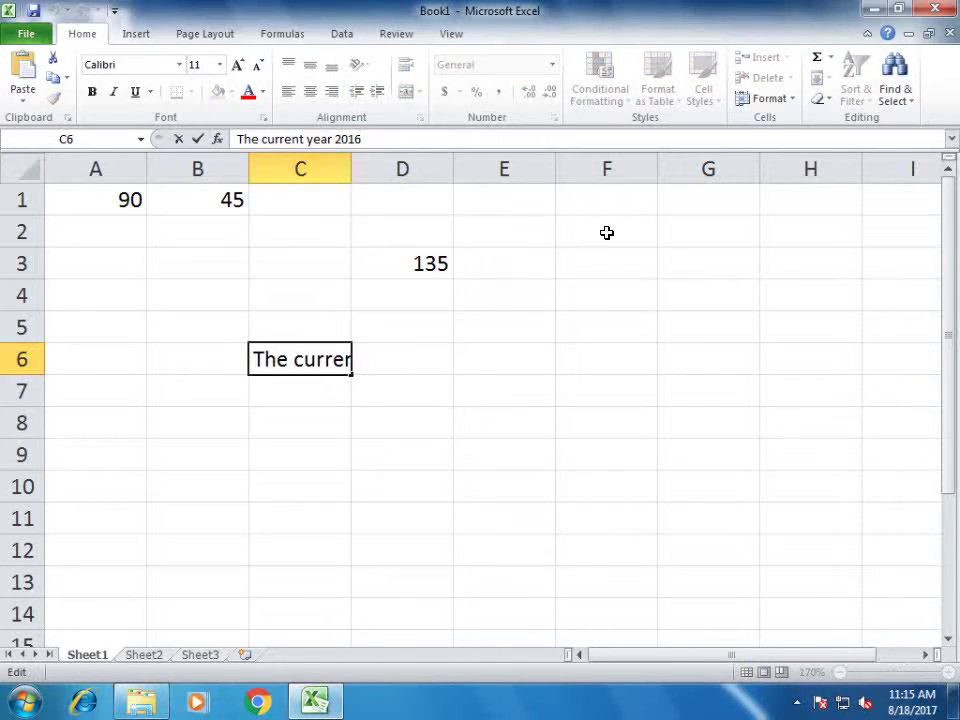
key("BackSpace")
type("7")
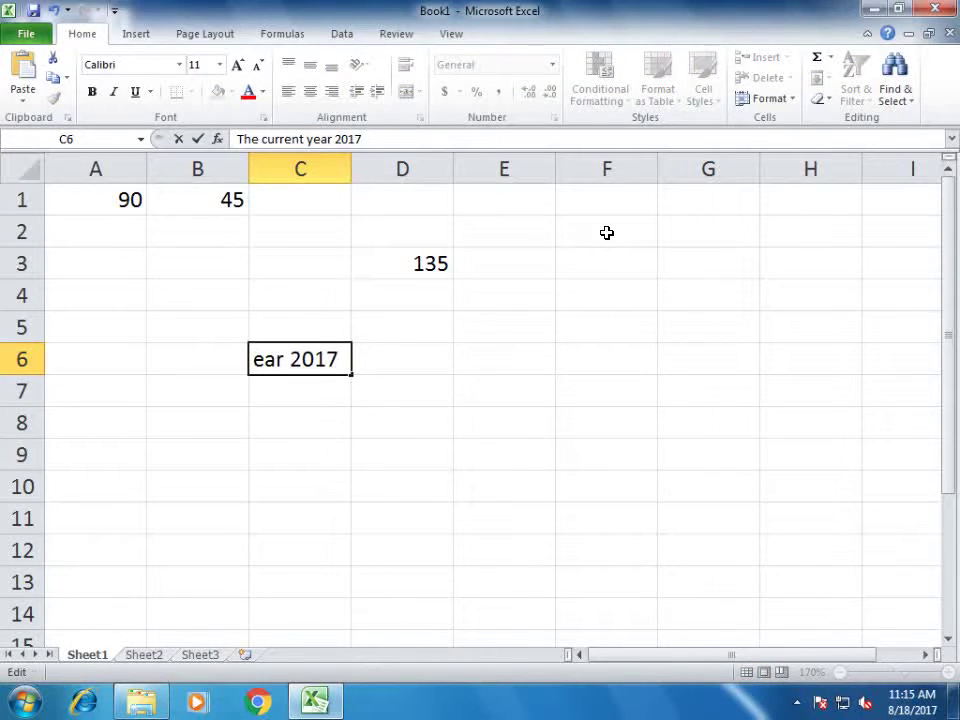
key("Return")
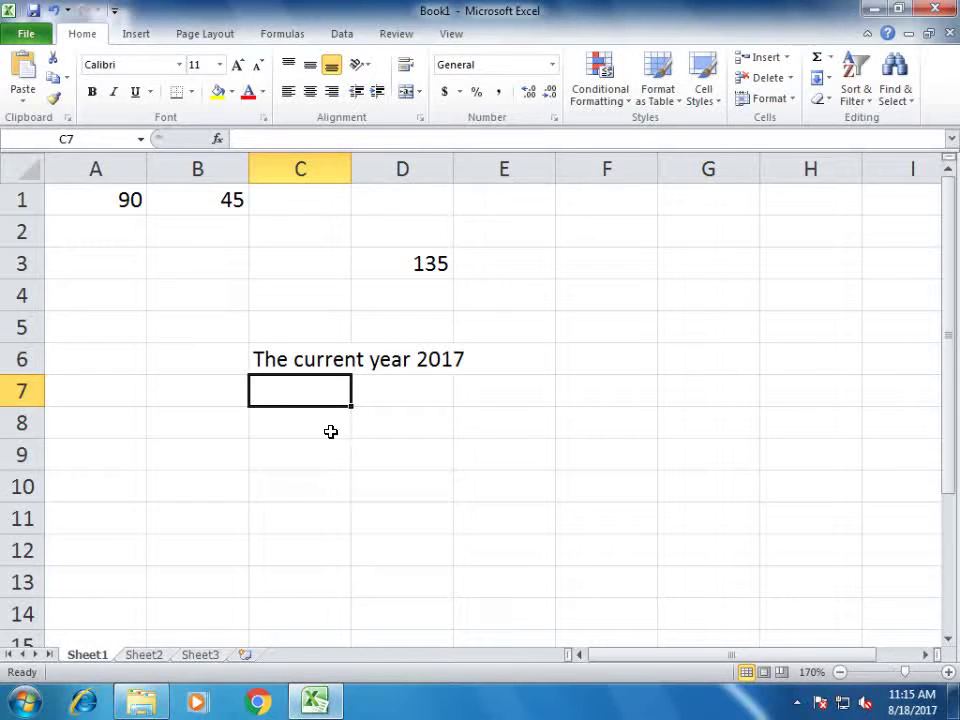
left_click(150, 655)
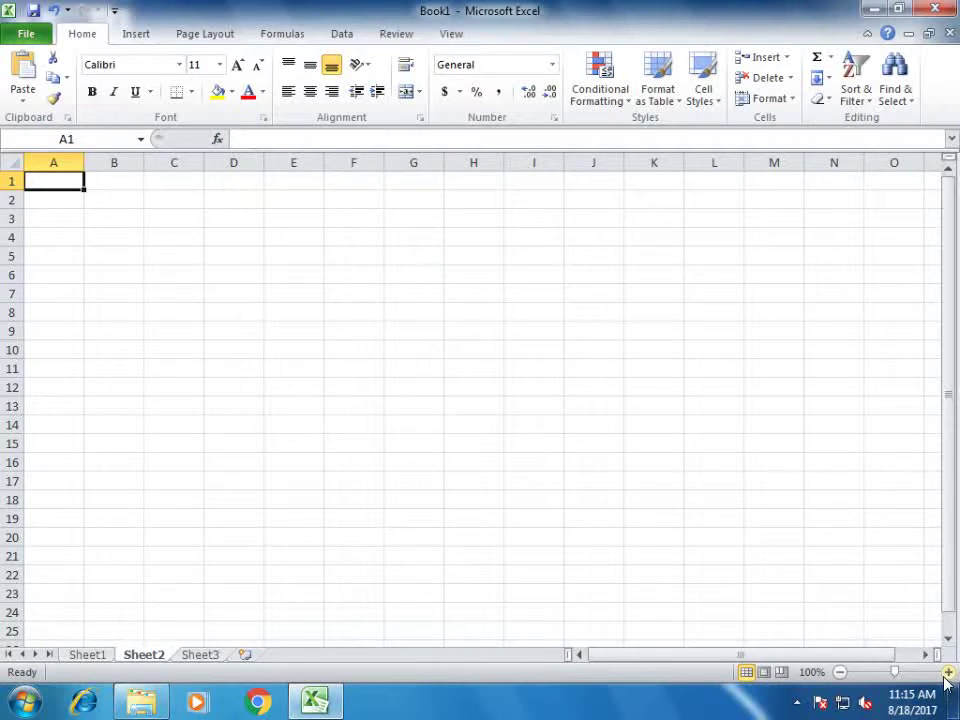
- Zoom Sheet2 in and enter 'Sun' in C2 and 'Sunday' in D2
left_click(947, 672)
left_click(947, 672)
left_click(947, 672)
left_click(947, 672)
left_click(947, 672)
left_click(947, 672)
left_click(947, 672)
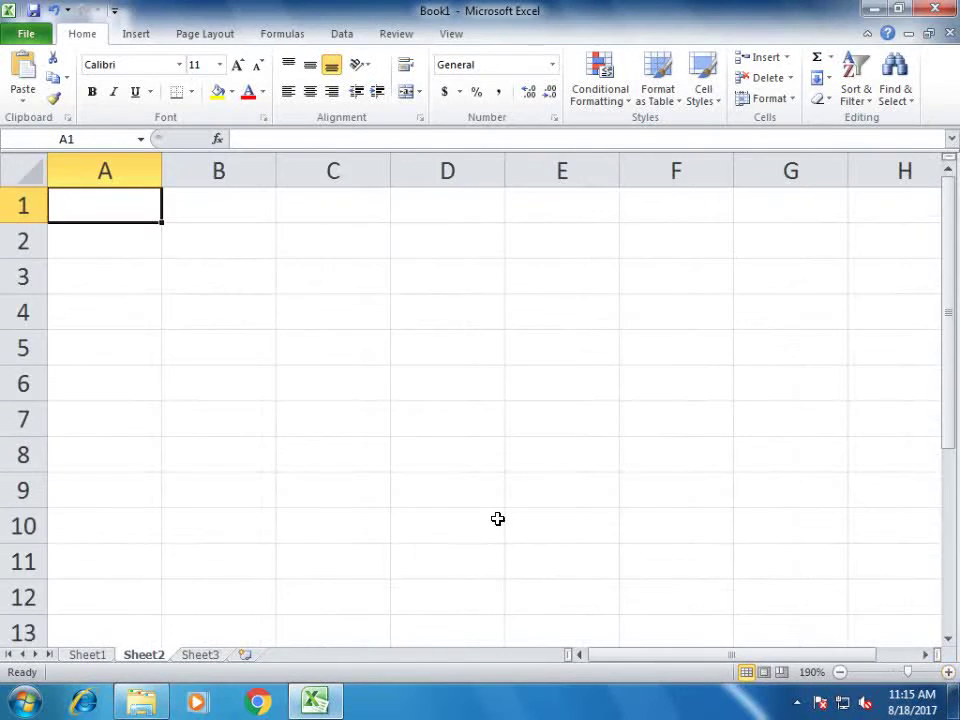
left_click(302, 236)
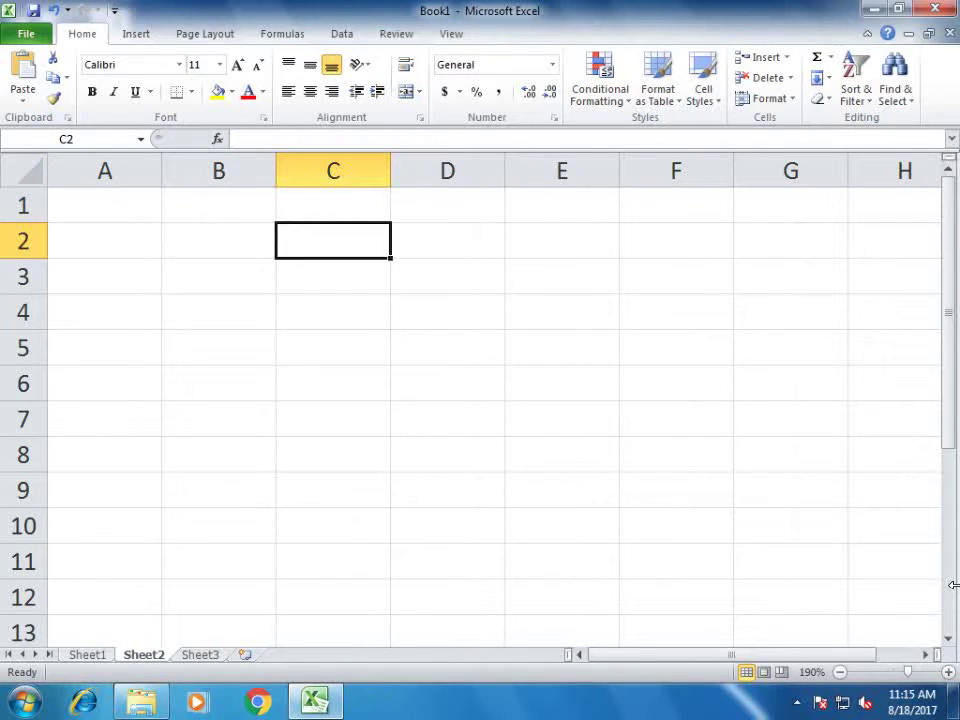
type("S")
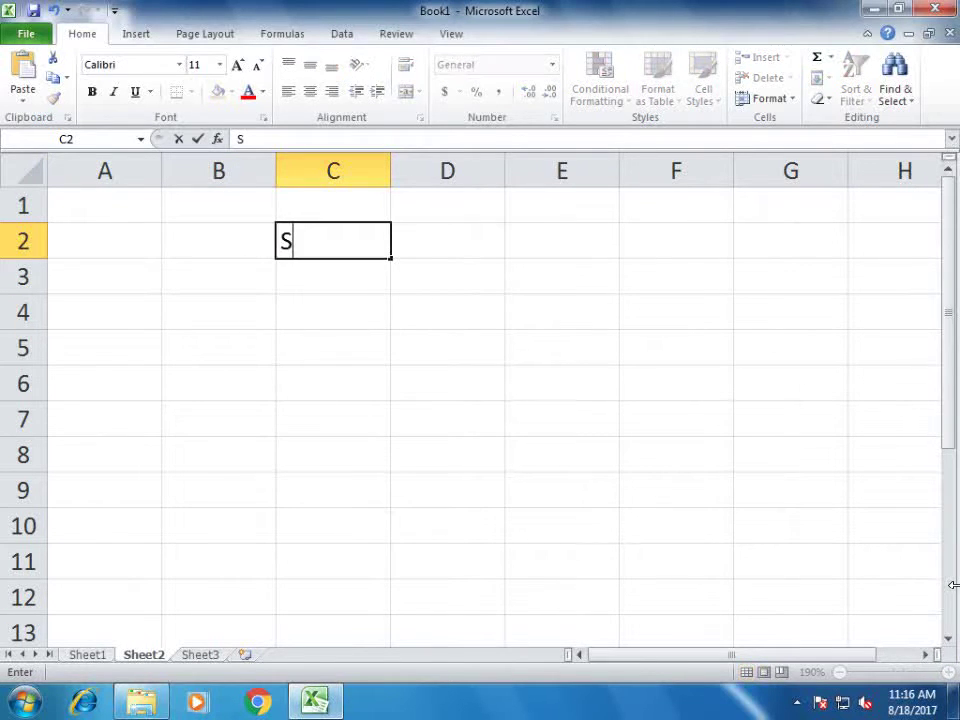
type("u")
type("n")
key("Tab")
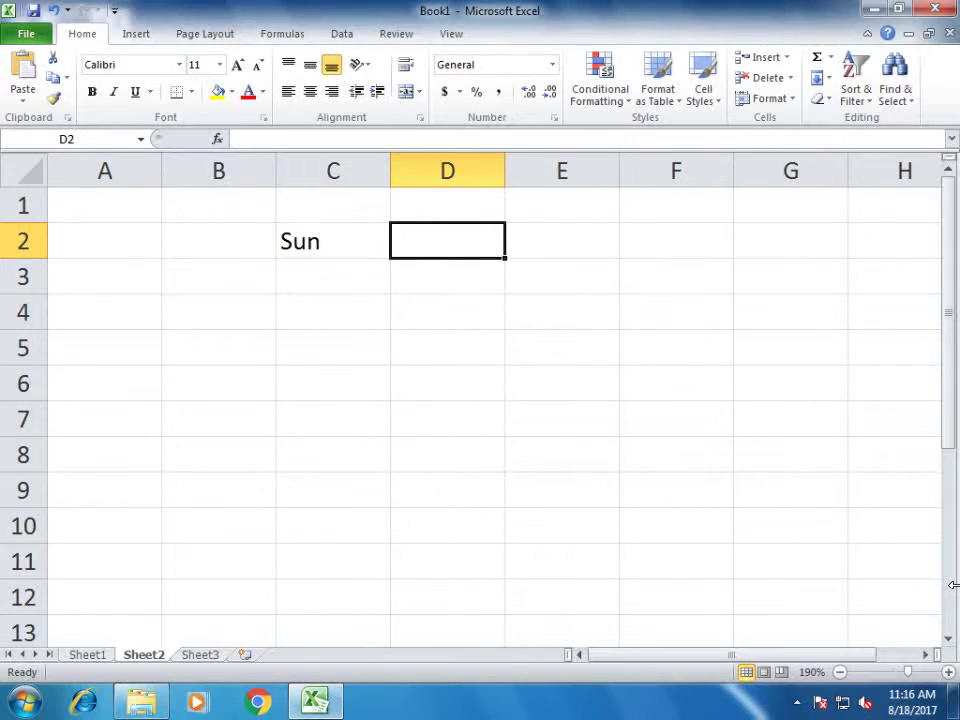
type("Sun")
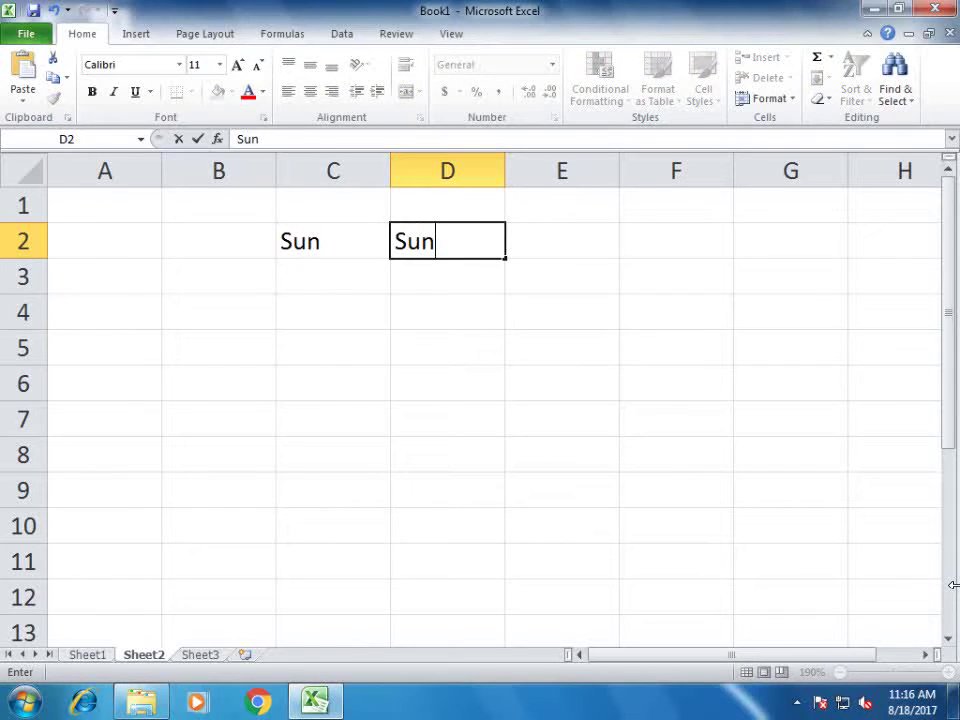
type("day")
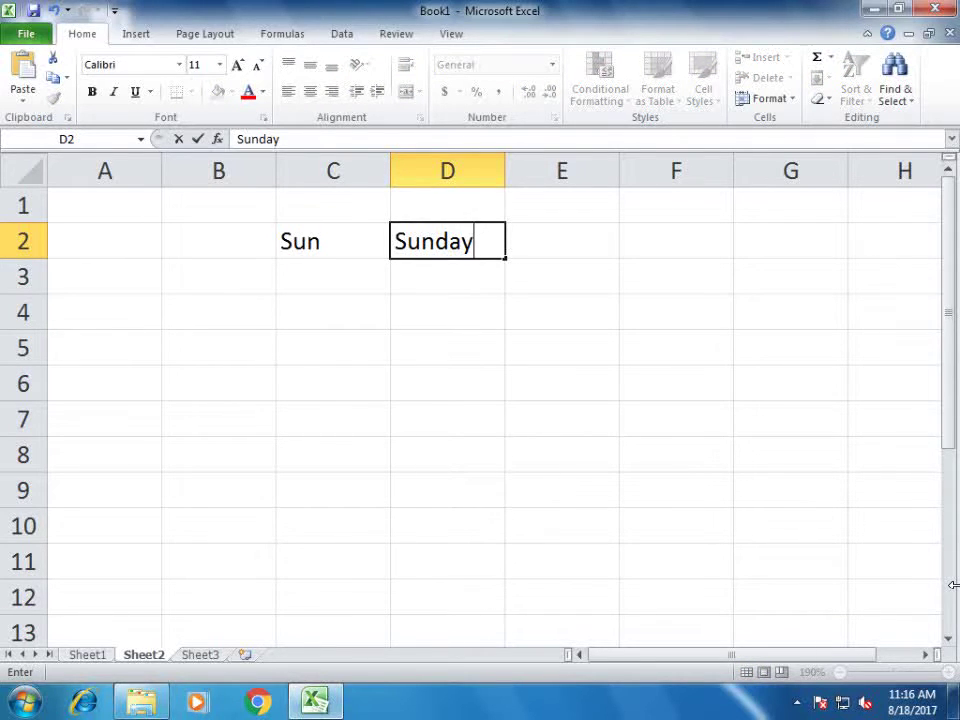
key("Return")
- Fill Sun and Sunday down to row 7, listing Mon–Fri and Monday–Friday
left_click(318, 242)
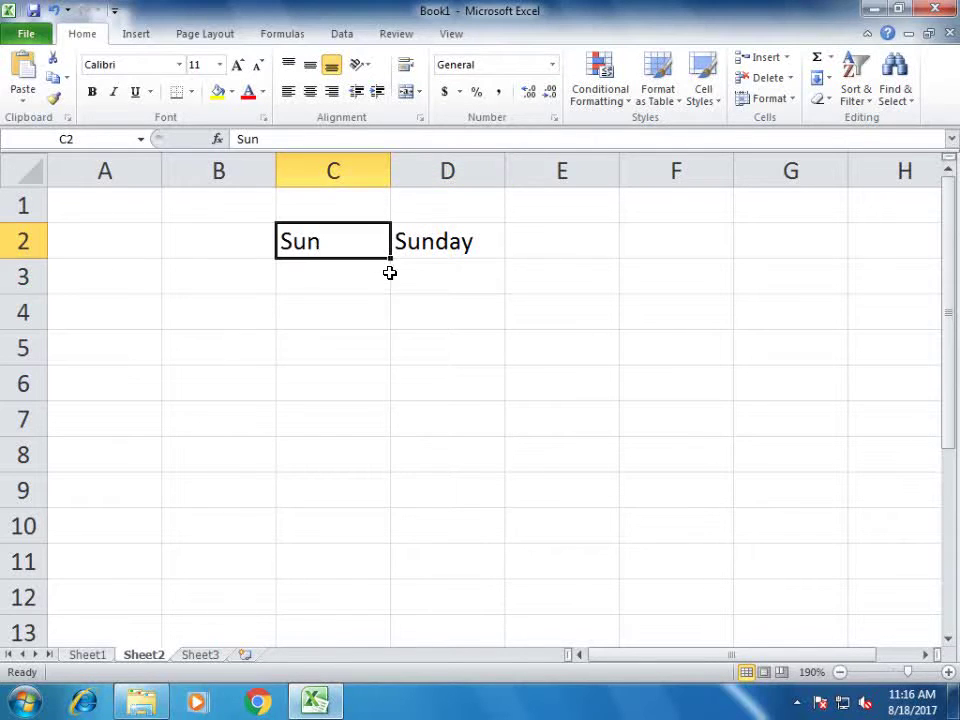
left_click_drag(389, 258, 382, 438)
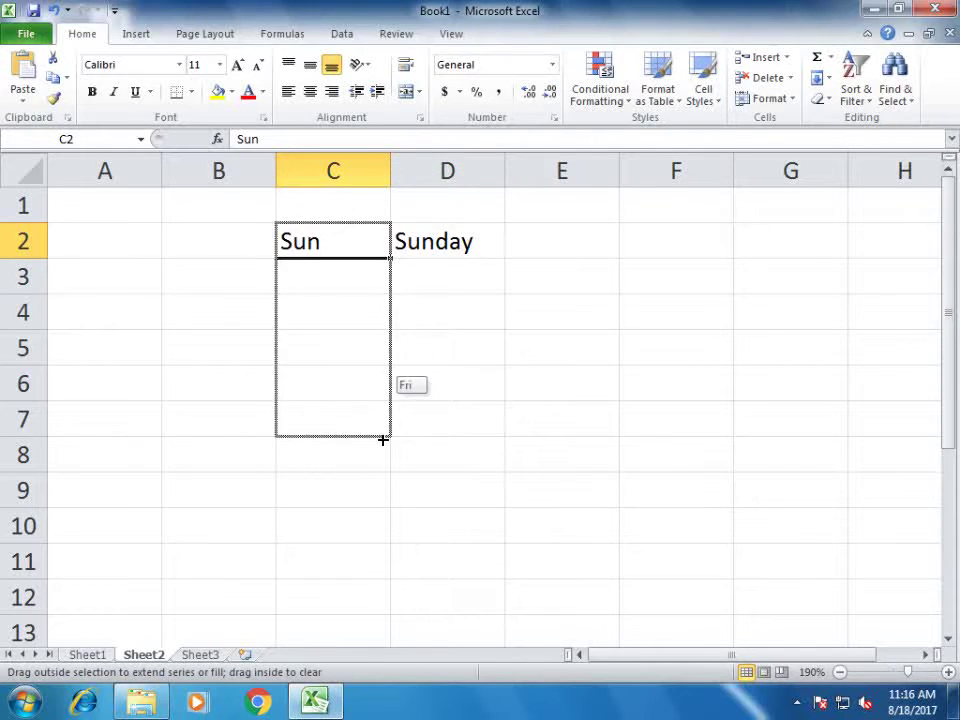
left_click(489, 255)
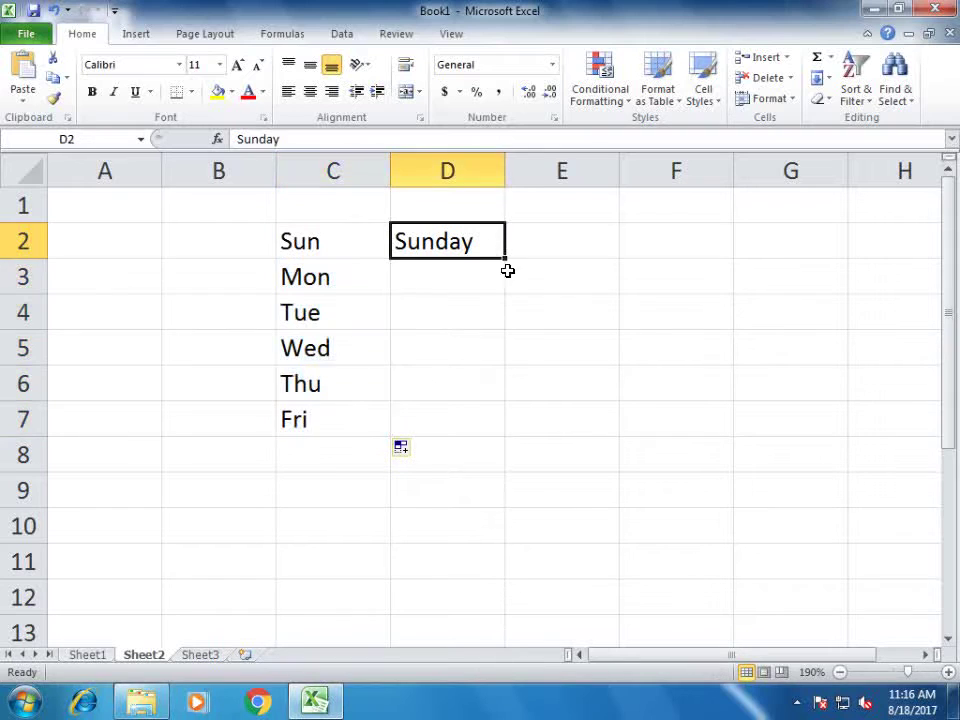
left_click_drag(506, 258, 495, 433)
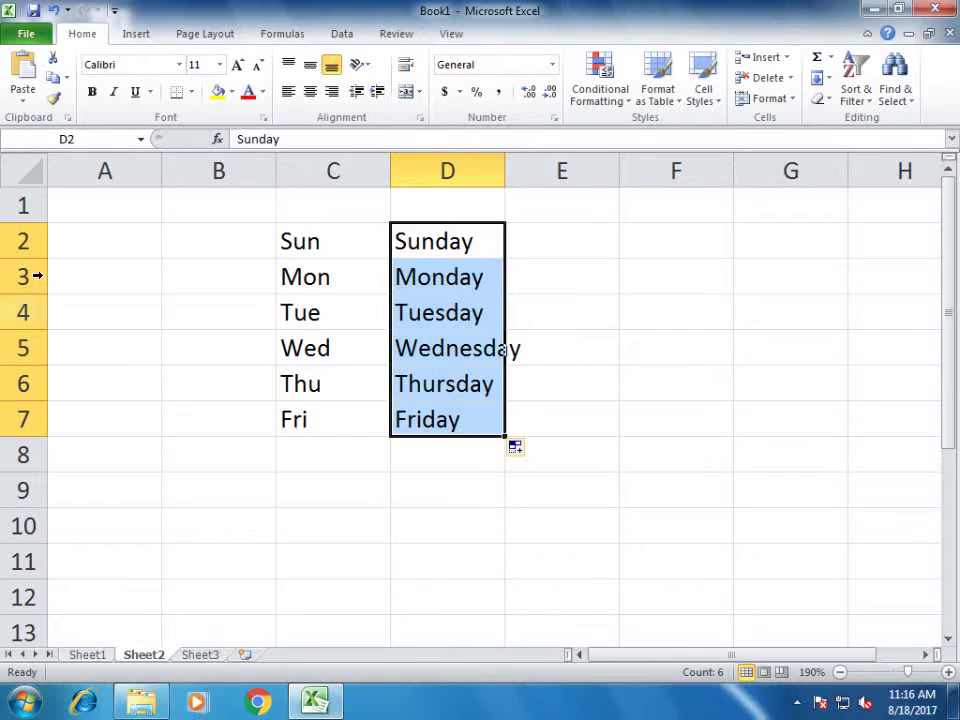
left_click(81, 238)
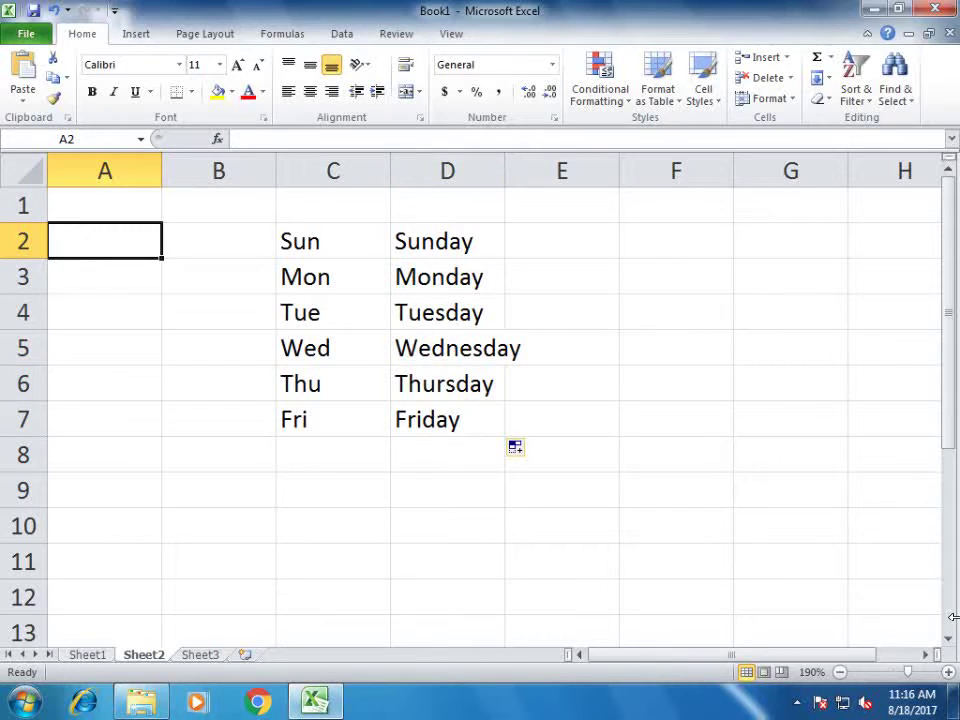
- Enter 'a' in A2 and copy it down through A7
key("Right")
key("Left")
type("a")
key("Return")
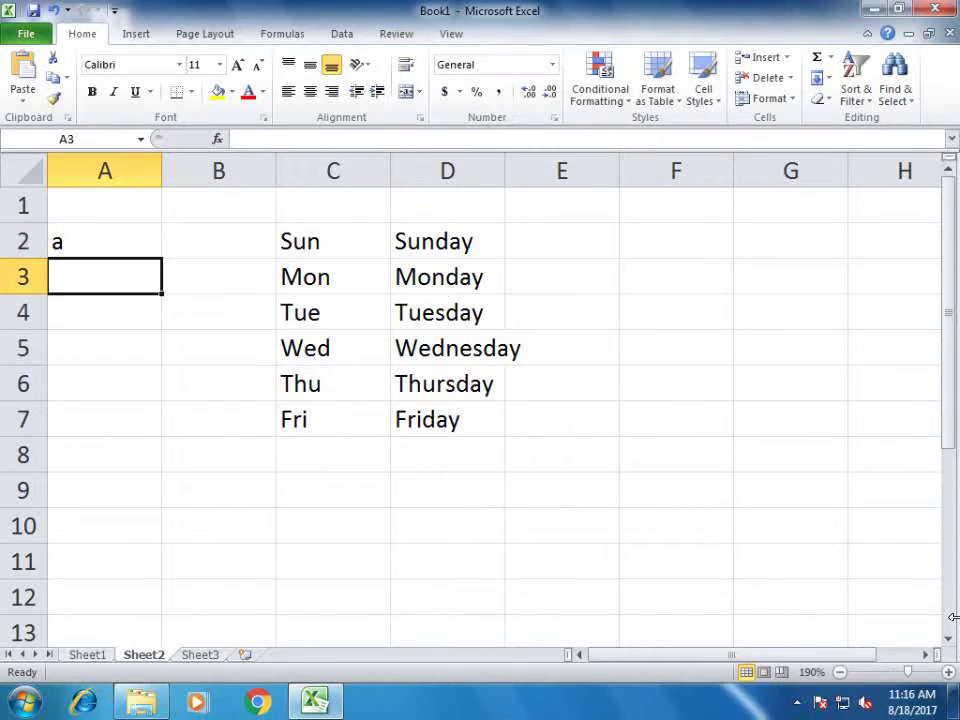
left_click(135, 244)
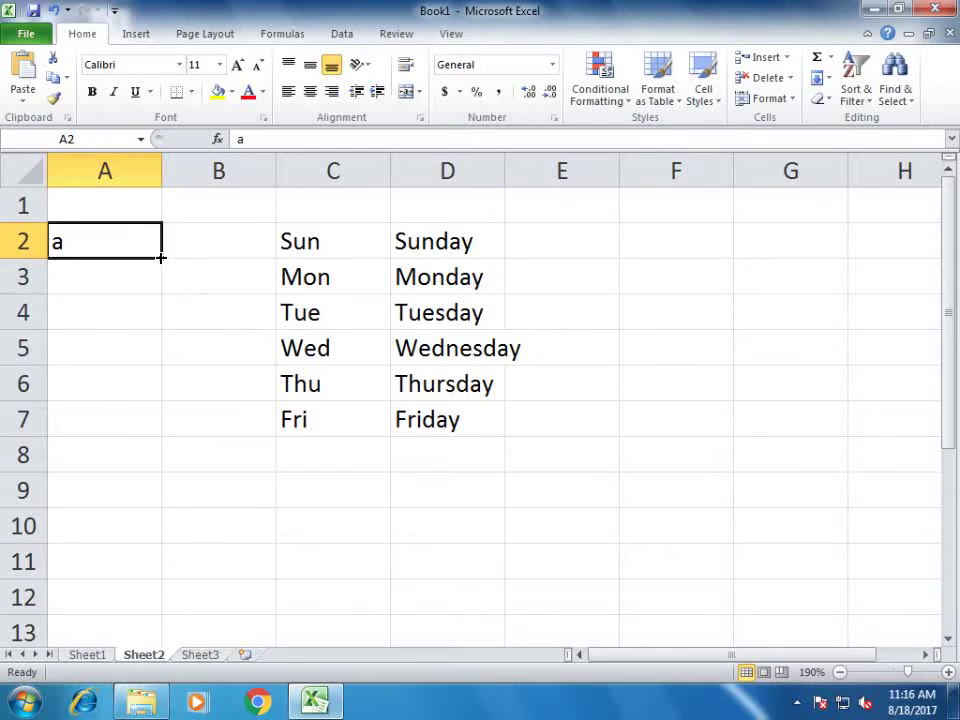
left_click_drag(162, 258, 162, 441)
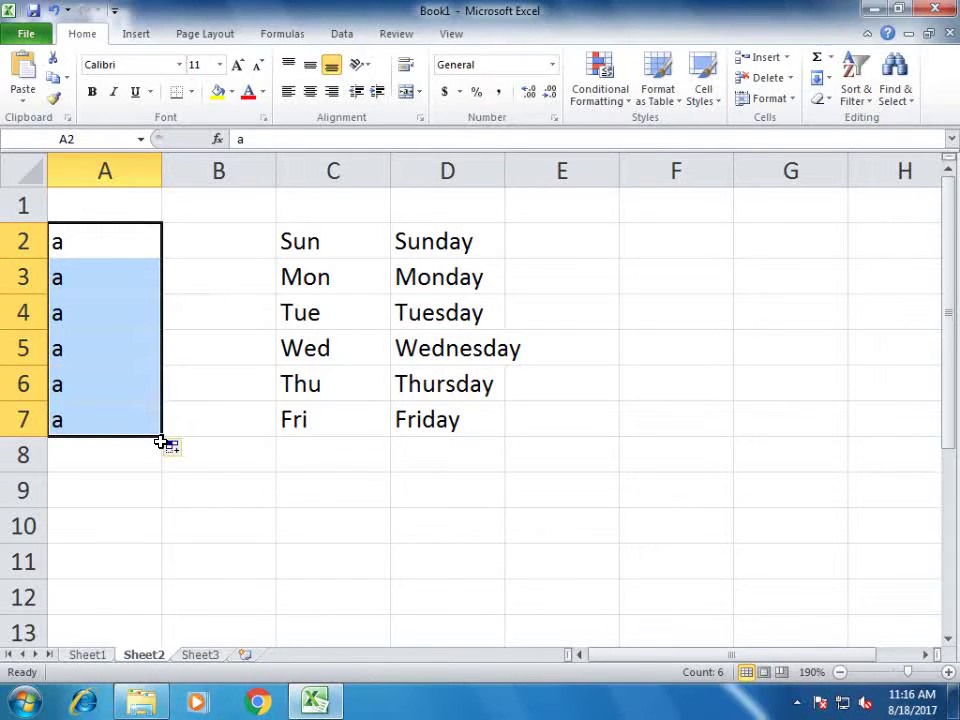
left_click(236, 489)
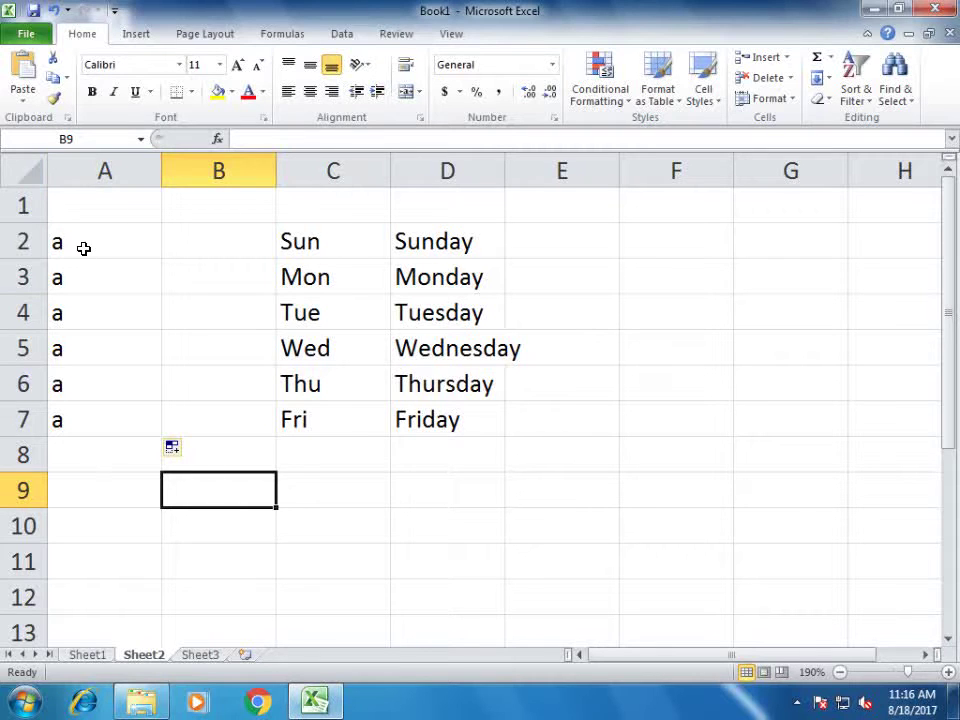
- Select the column A entries and the day lists in C:D, then deselect
left_click_drag(81, 246, 101, 407)
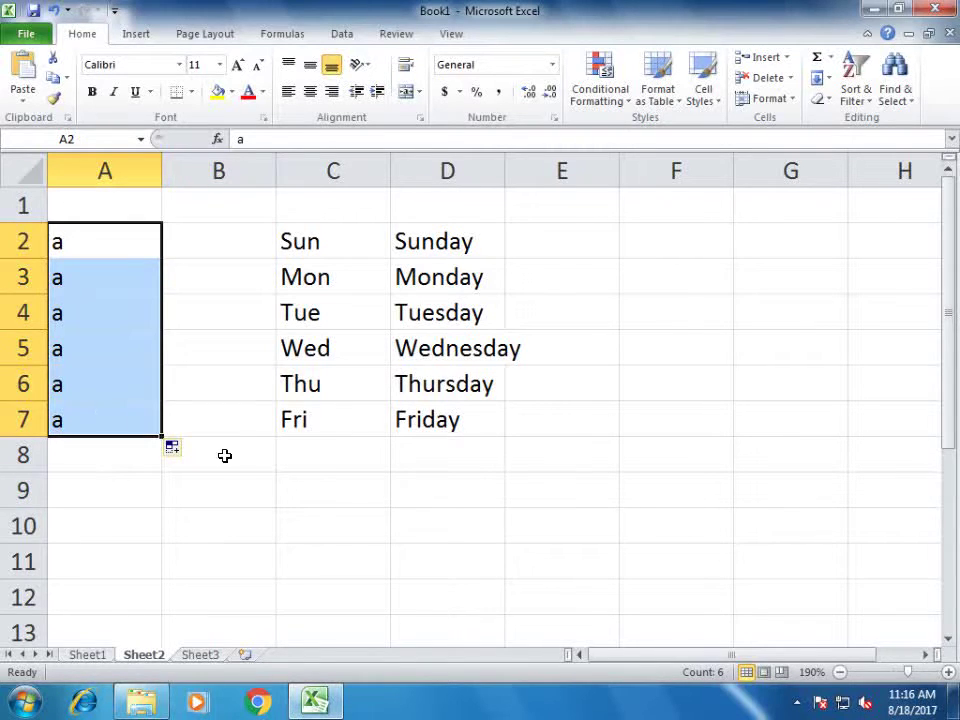
left_click_drag(313, 254, 435, 427)
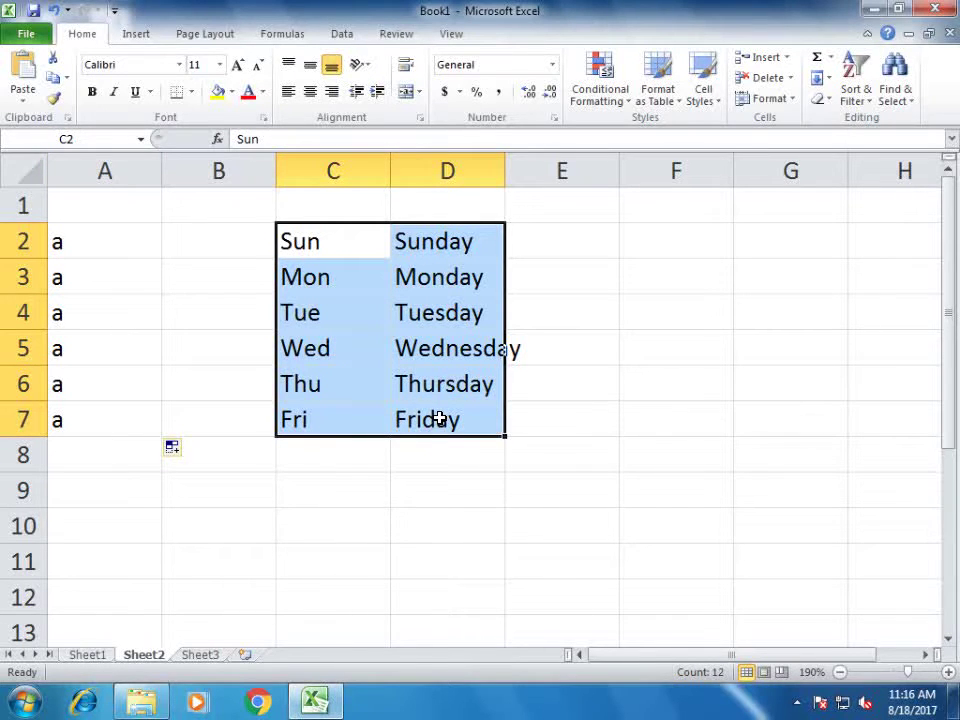
left_click(443, 572)
left_click(669, 258)
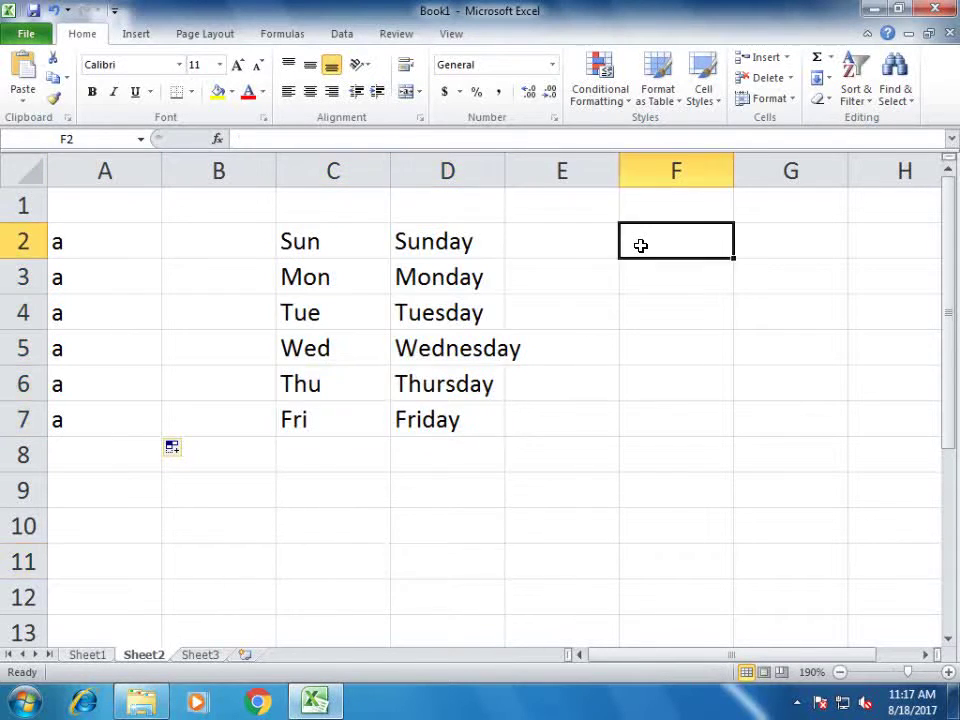
type("1")
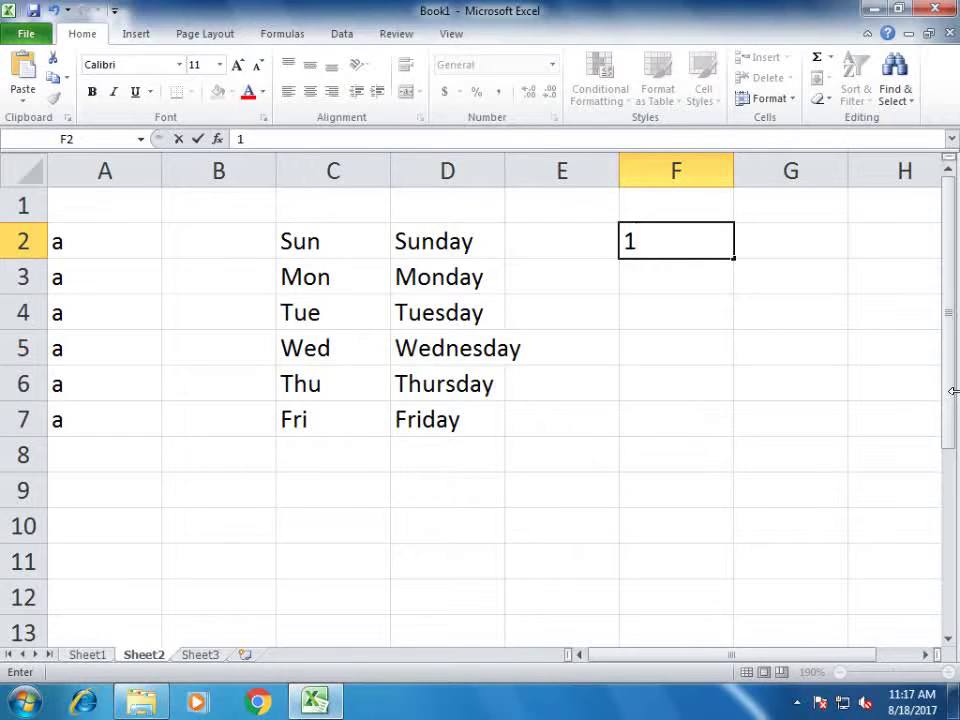
key("Return")
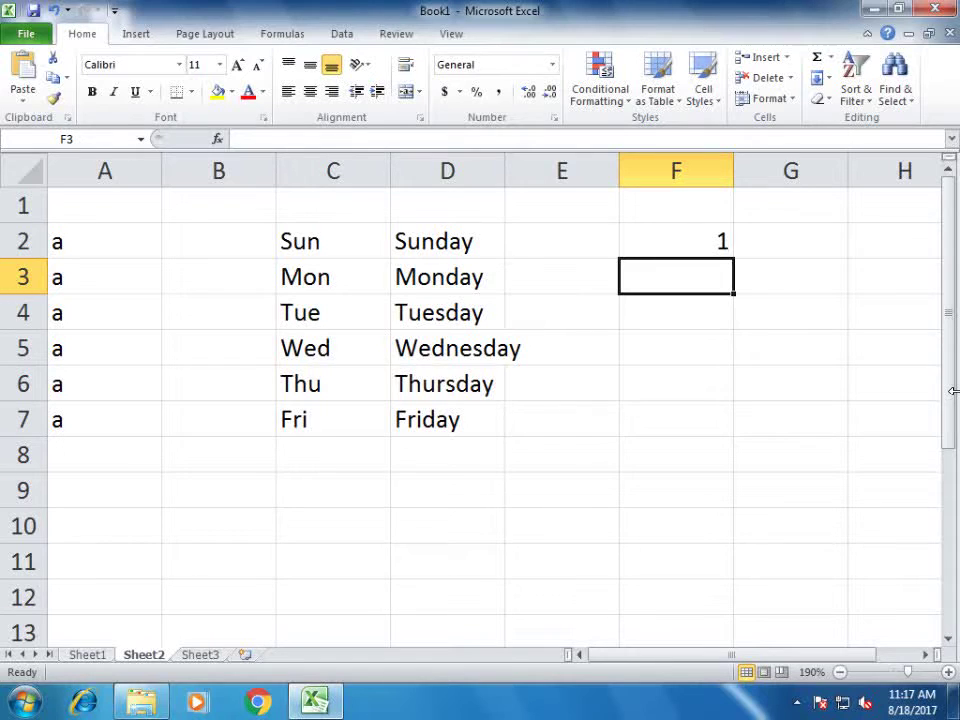
left_click(701, 238)
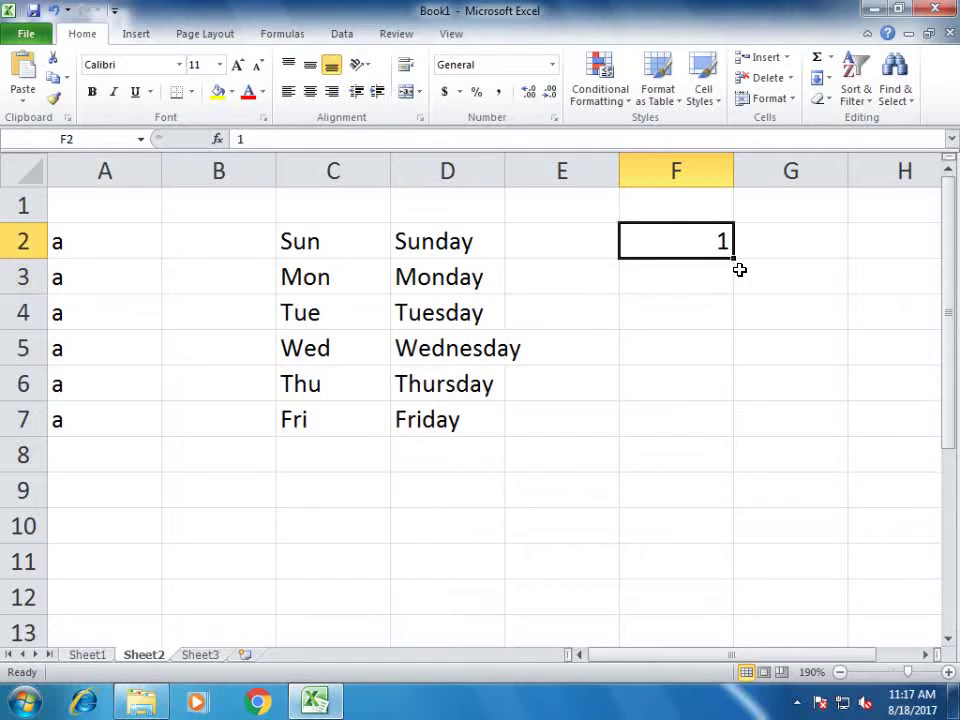
left_click_drag(734, 259, 727, 535)
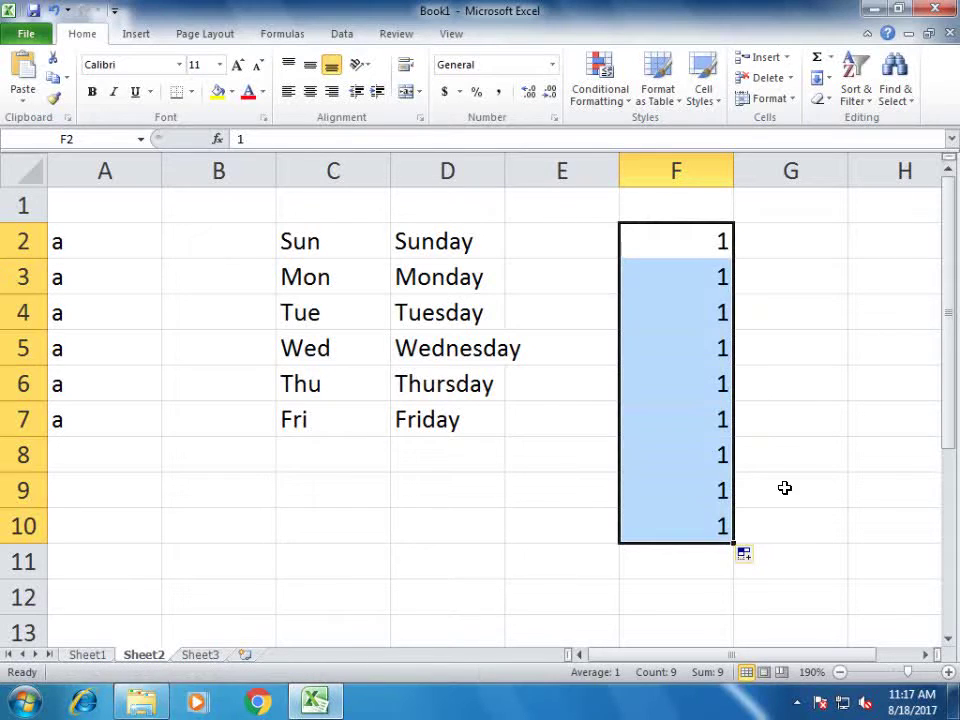
left_click(849, 331)
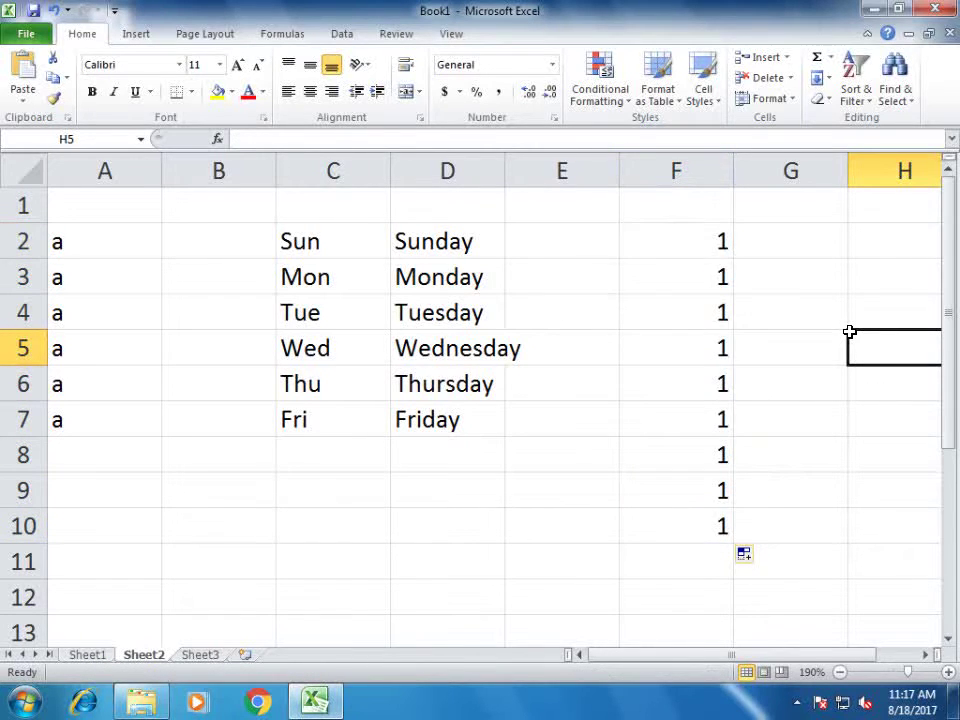
left_click_drag(675, 255, 711, 519)
- Clear column F, then number F2:F10 from 1 to 9 using a 1, 2 series
key("Delete")
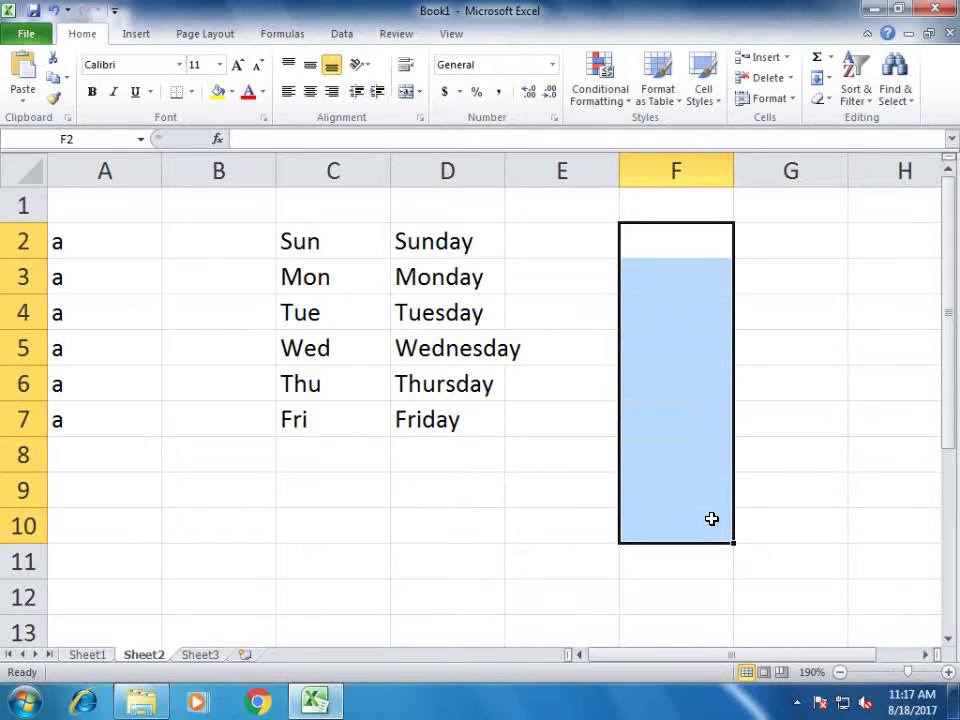
key("Up")
key("Down")
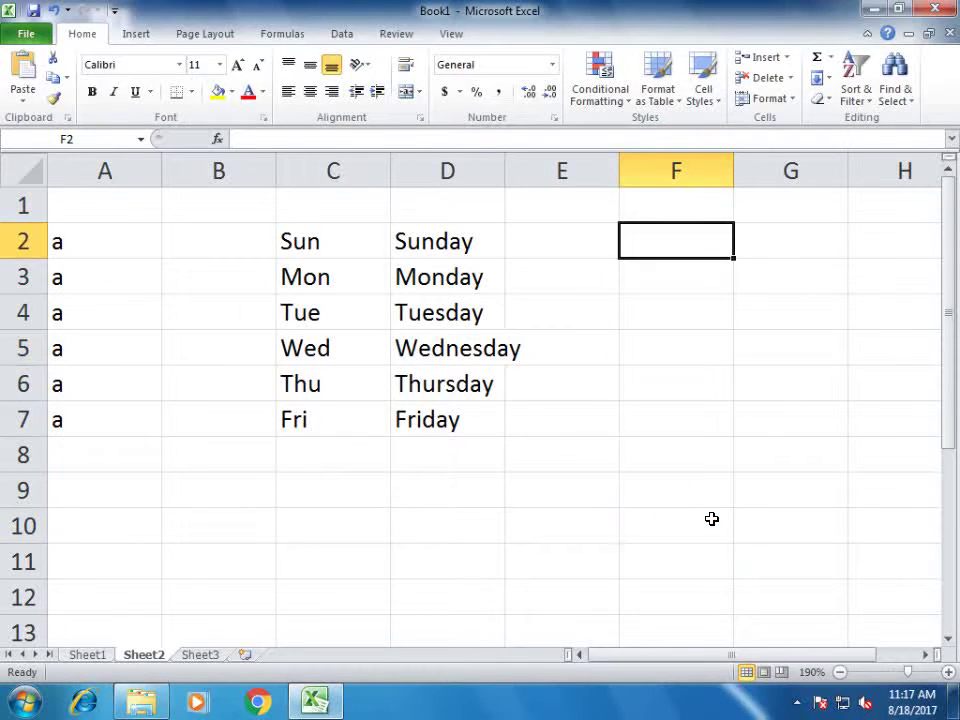
type("1")
key("Return")
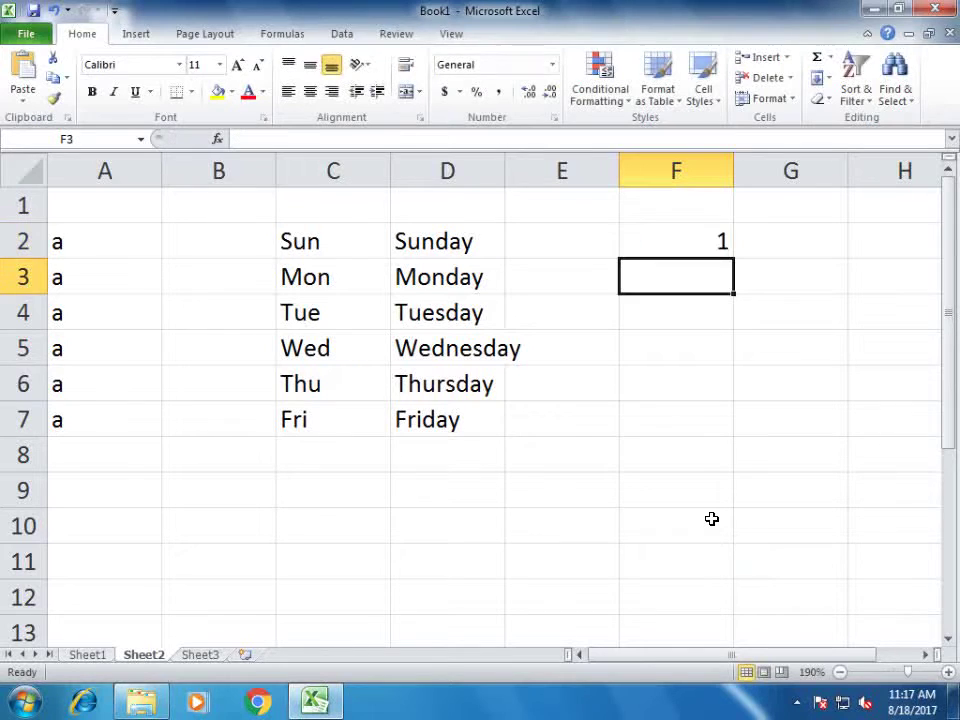
type("2")
key("Return")
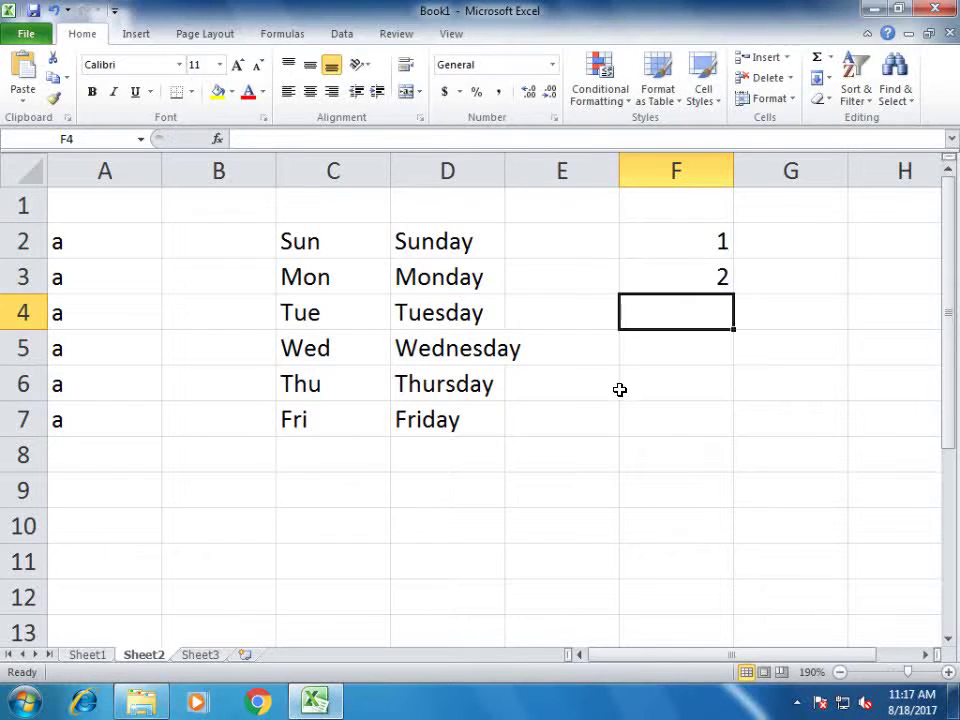
left_click_drag(709, 244, 720, 527)
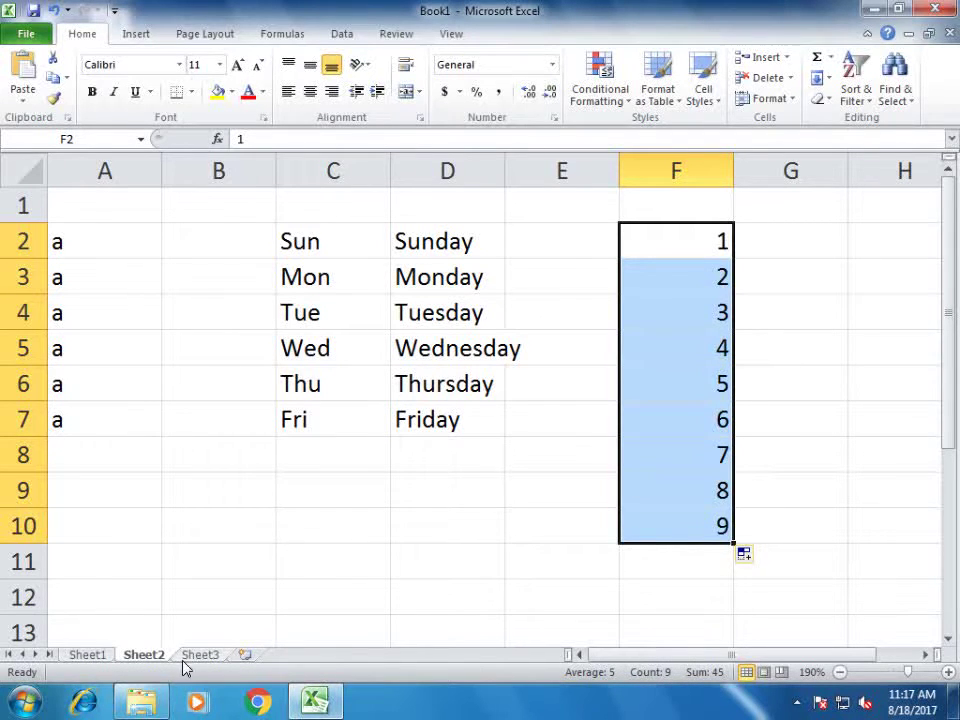
- Enter 1 in cell B2
left_click(199, 240)
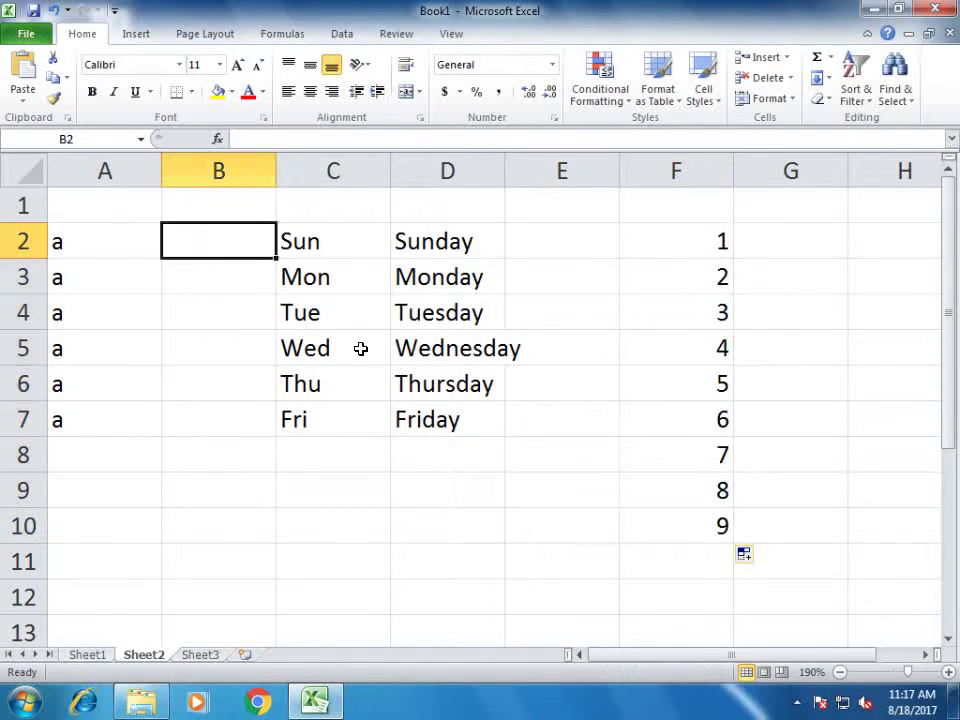
type("1")
key("Return")
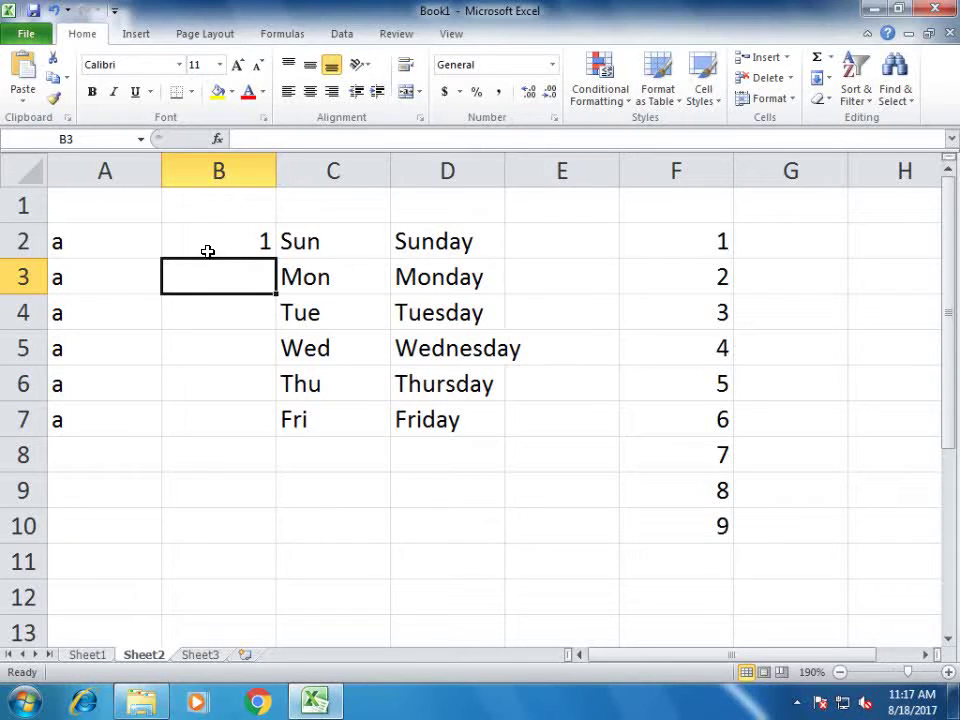
- Fill B2:B8 with a counting series 1 to 7 from the single 1 in B2
left_click(248, 242)
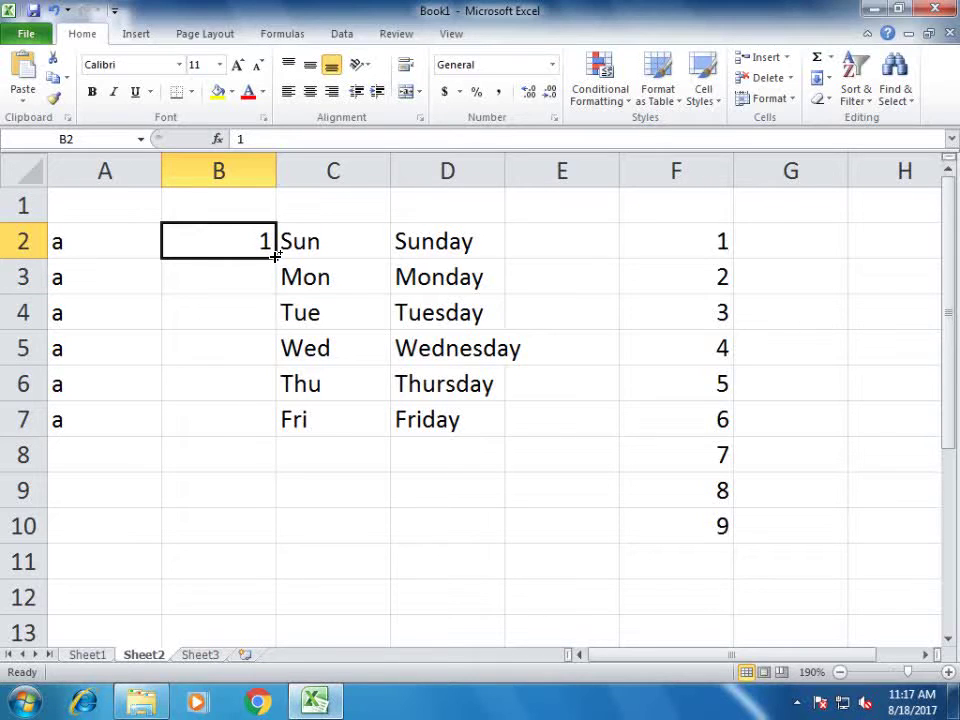
left_click_drag(275, 256, 258, 478)
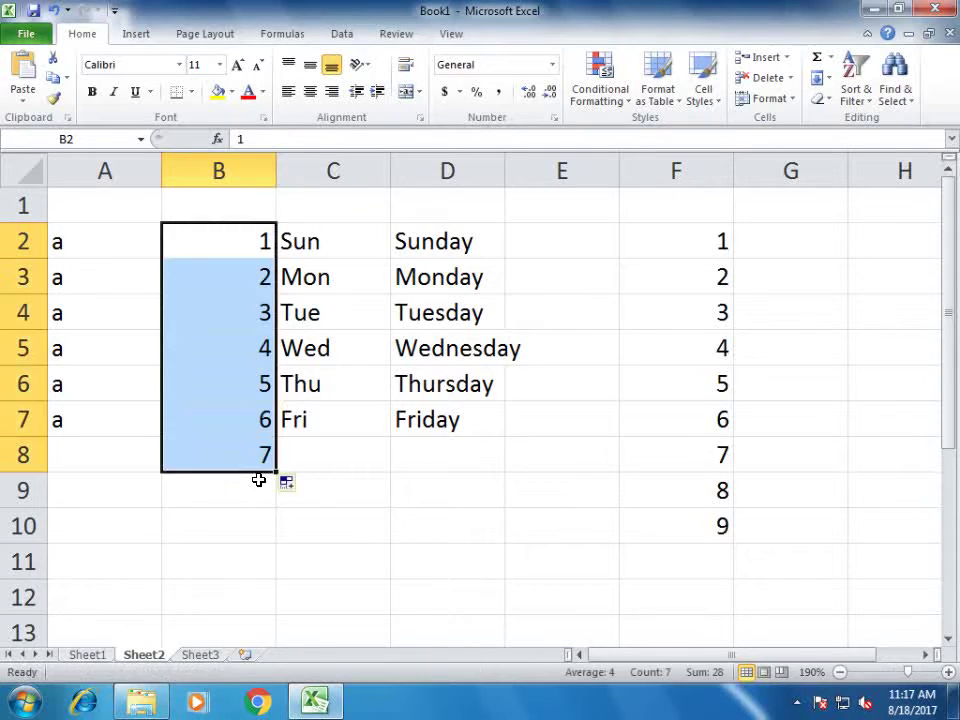
left_click(358, 484)
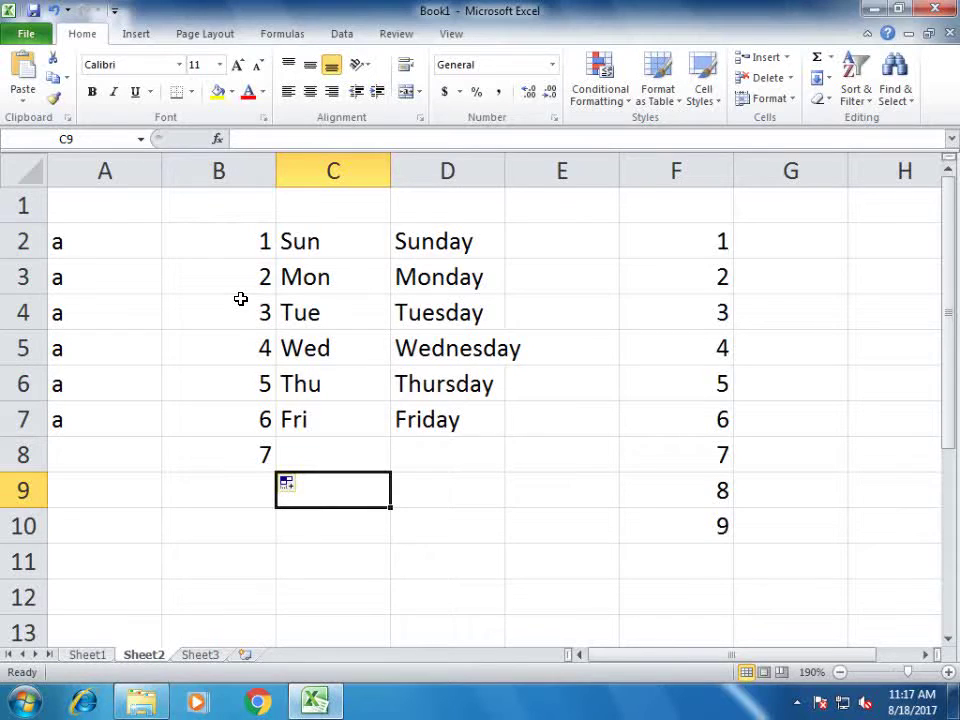
- Enter 1 and 2 in cells E2 and E3 on Sheet2
left_click(587, 249)
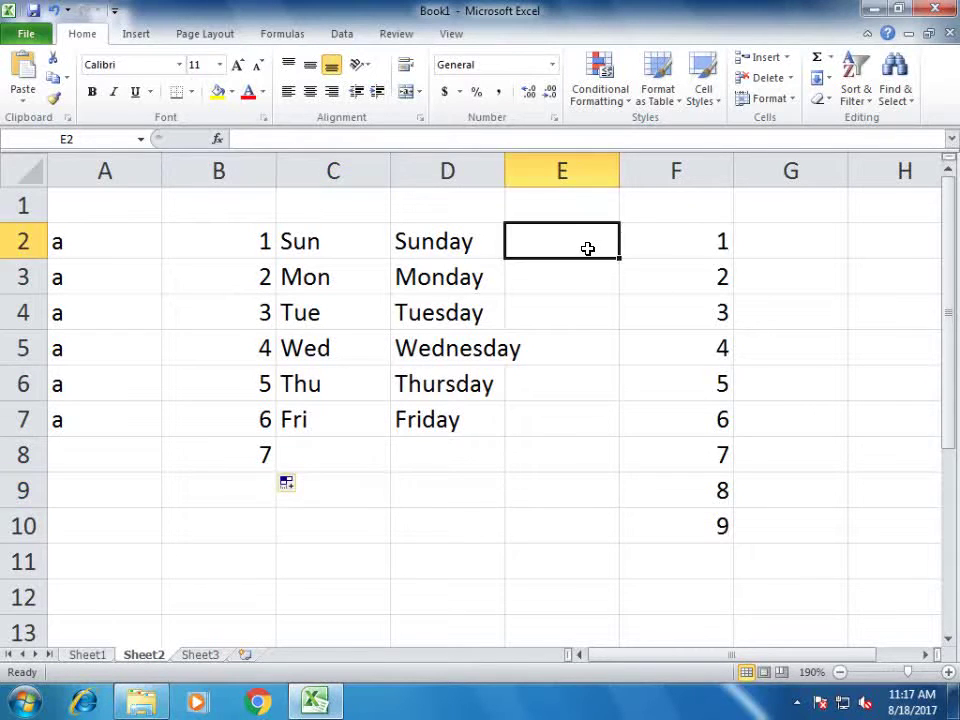
type("1")
key("Return")
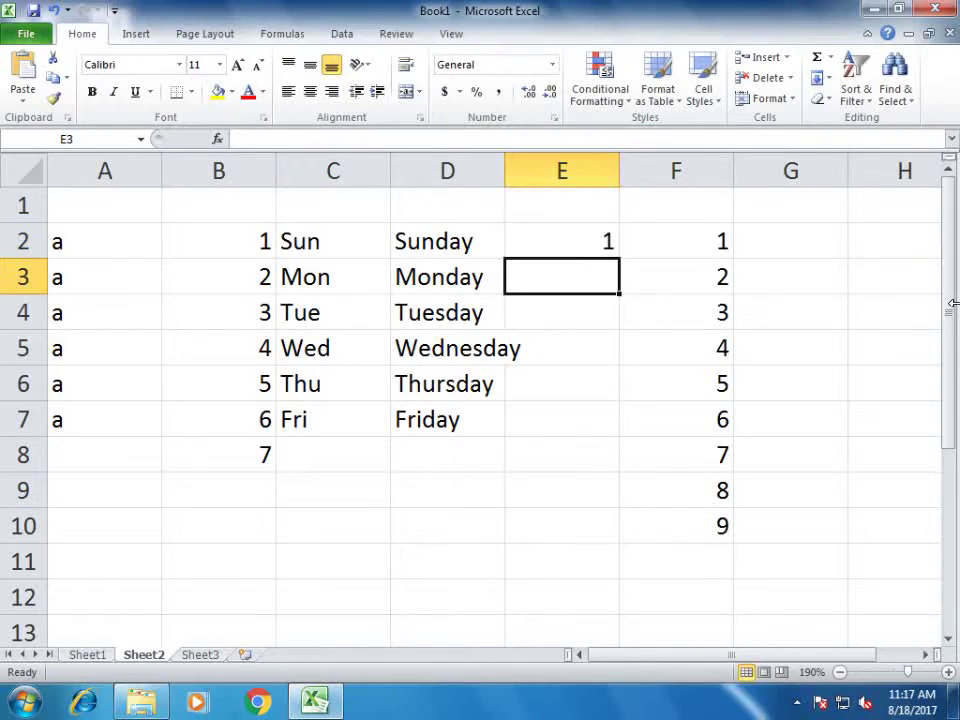
type("2")
key("Return")
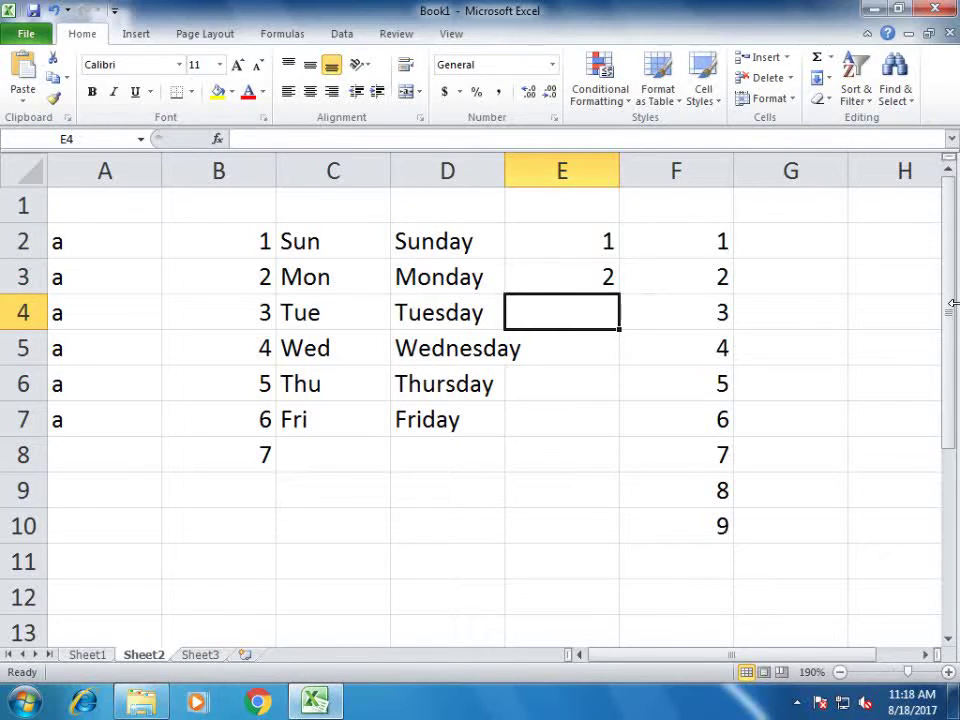
- Select the 1 and 2 in column E, then move to the empty Sheet3
left_click(257, 244)
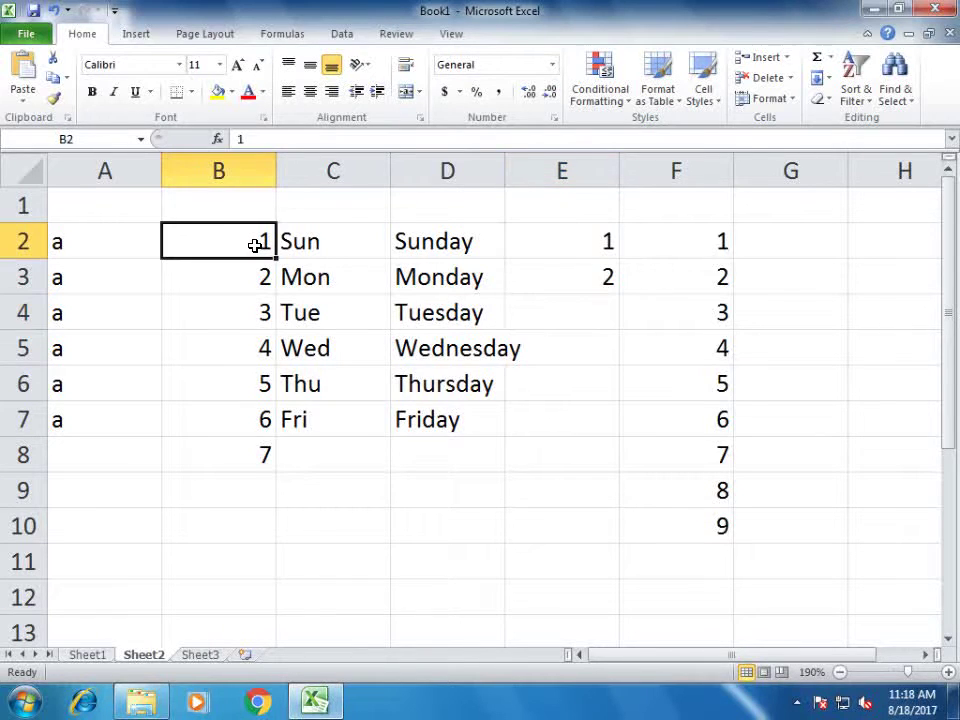
left_click_drag(606, 247, 608, 277)
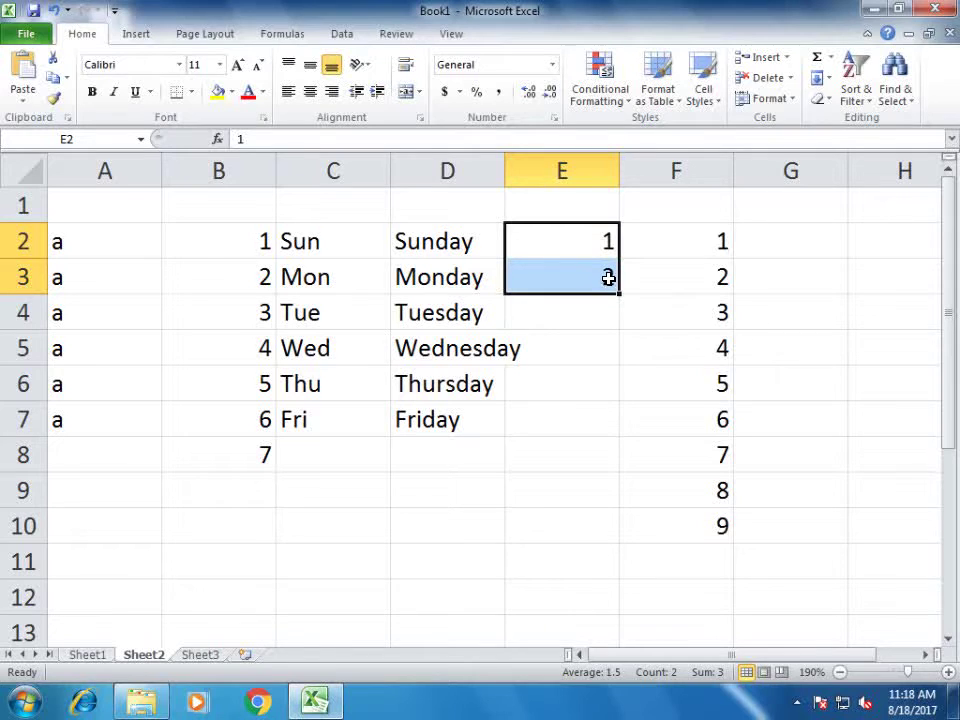
left_click(313, 497)
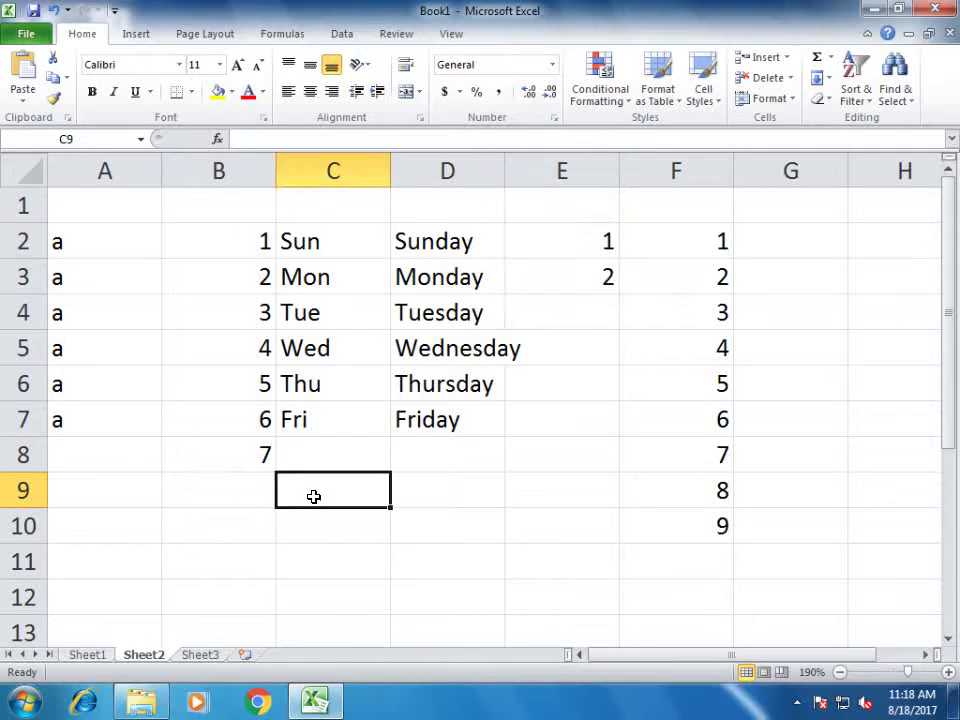
left_click(183, 656)
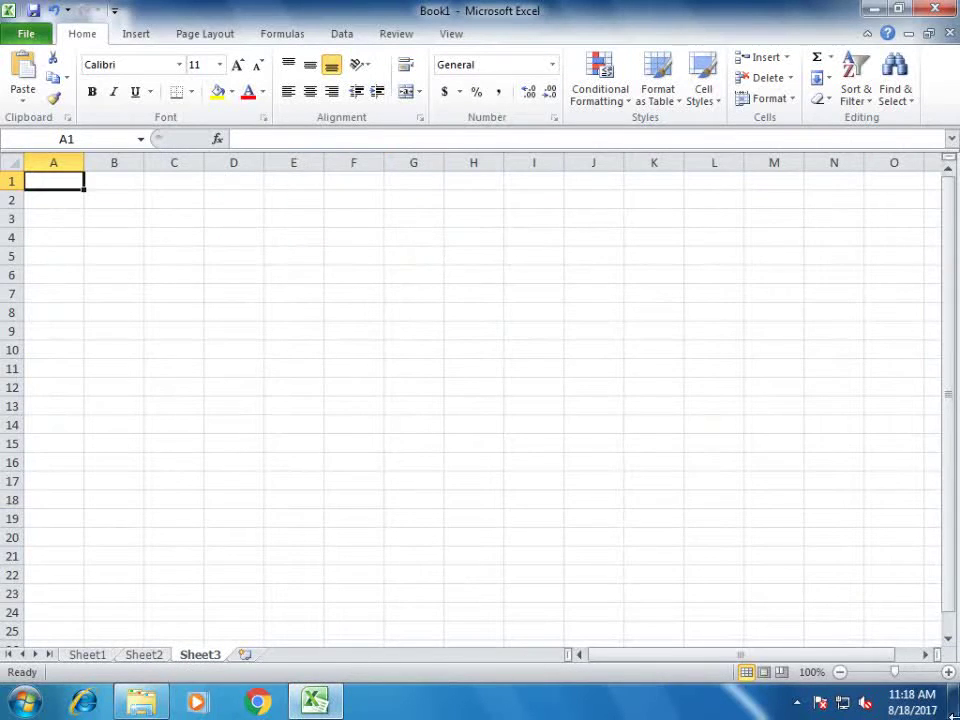
- Zoom in on Sheet3 and type the heading 'Roll no.' in A1
left_click(947, 672)
left_click(947, 672)
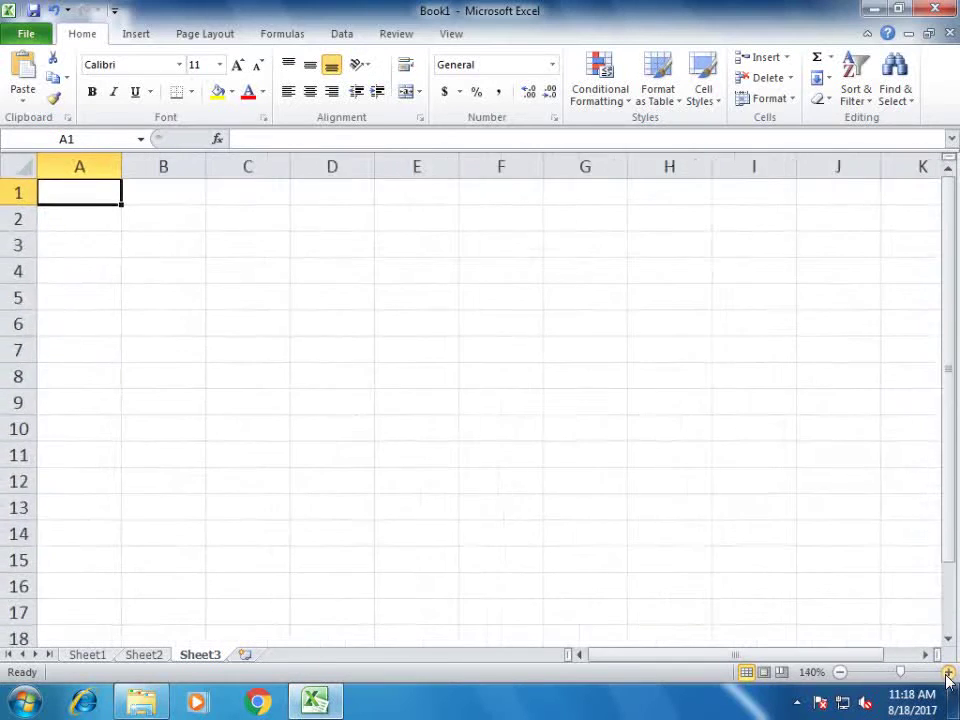
left_click(947, 672)
left_click(947, 672)
left_click(947, 672)
left_click(449, 403)
left_click(118, 205)
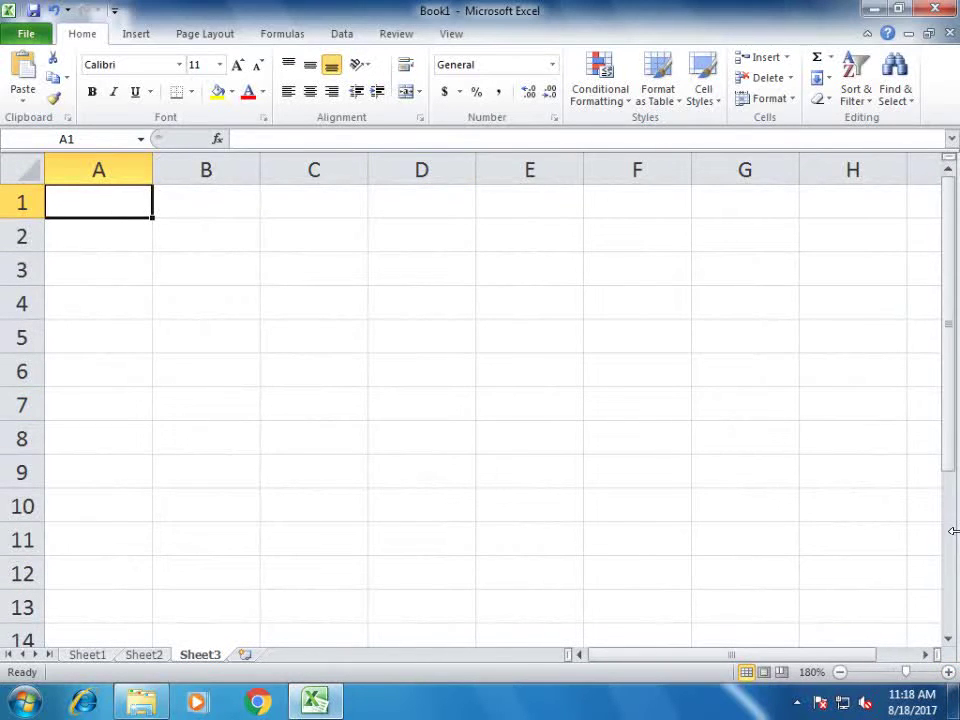
type("Roll")
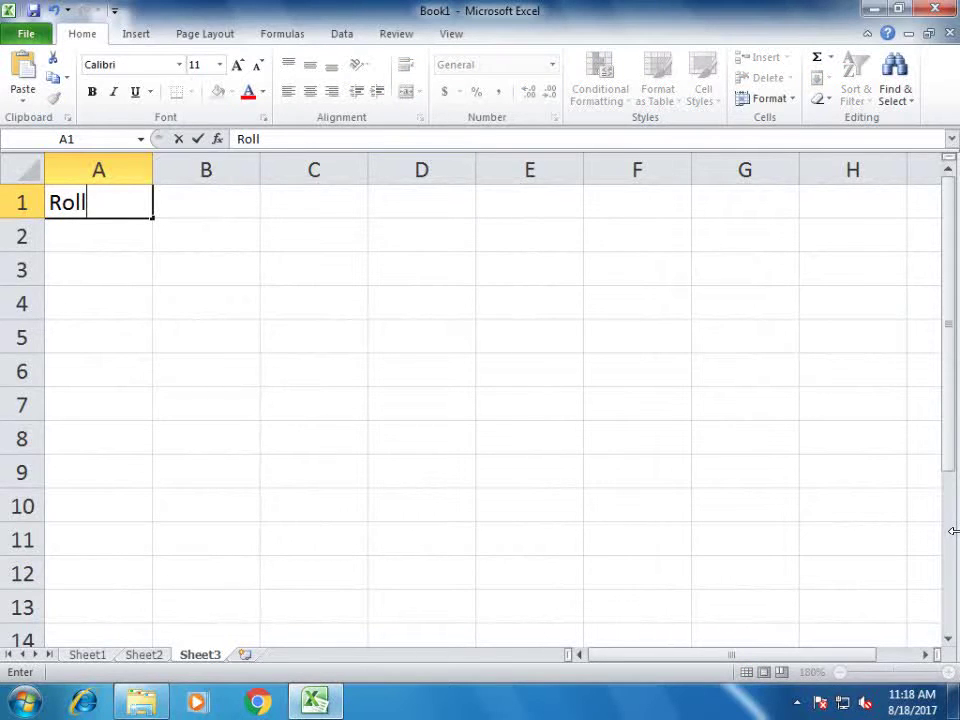
type(" no")
type(".")
key("Return")
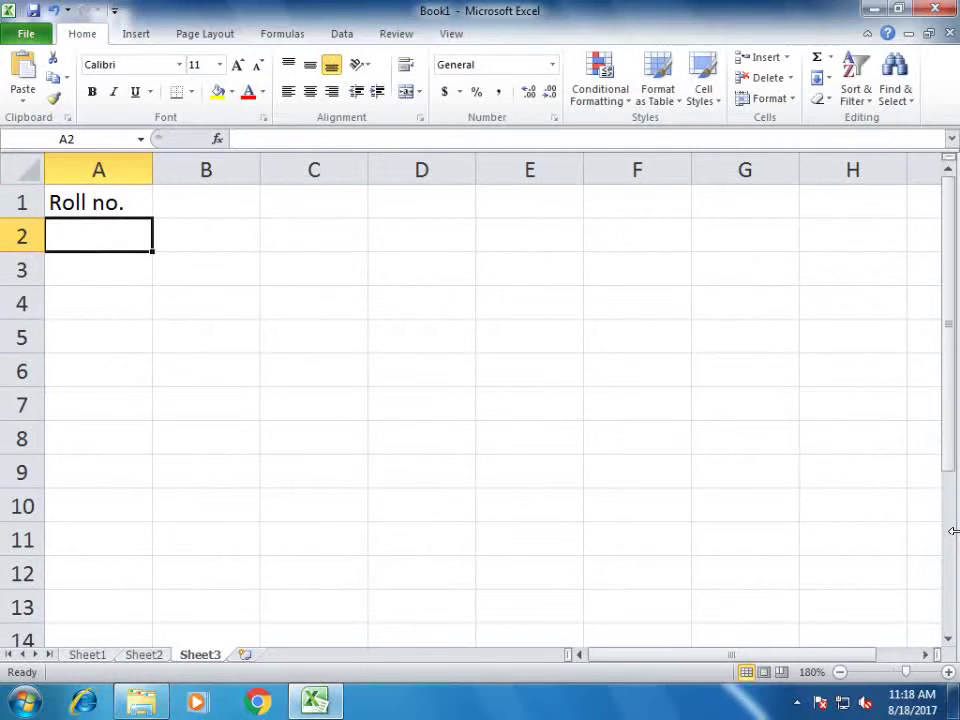
- Enter 101 in A2 and fill roll numbers 101 to 108 down A2:A9
type("101")
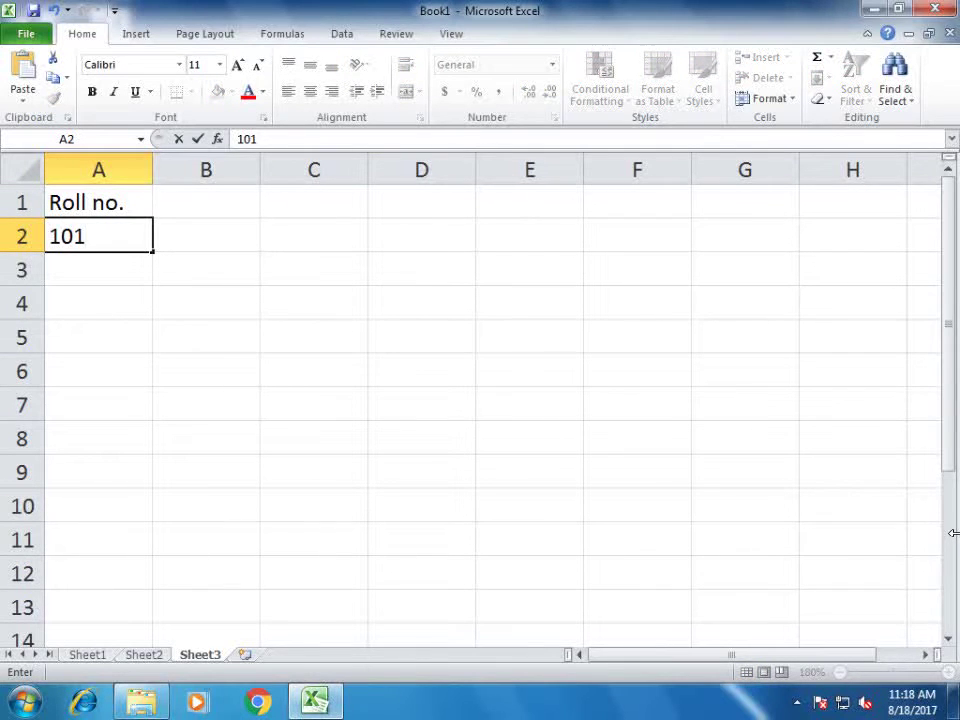
key("Return")
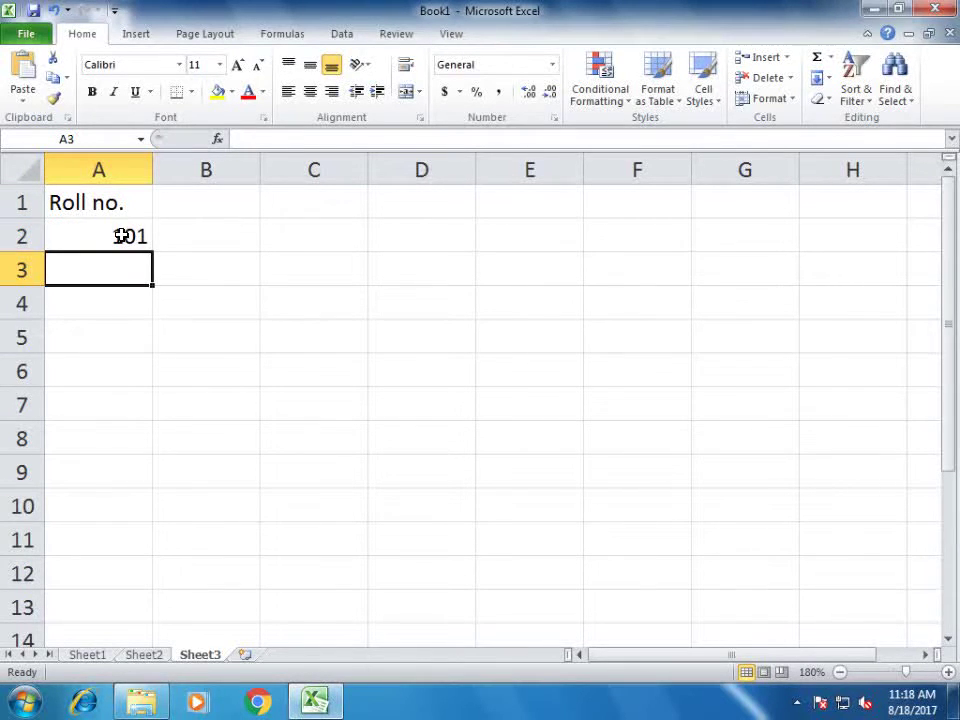
left_click(118, 237)
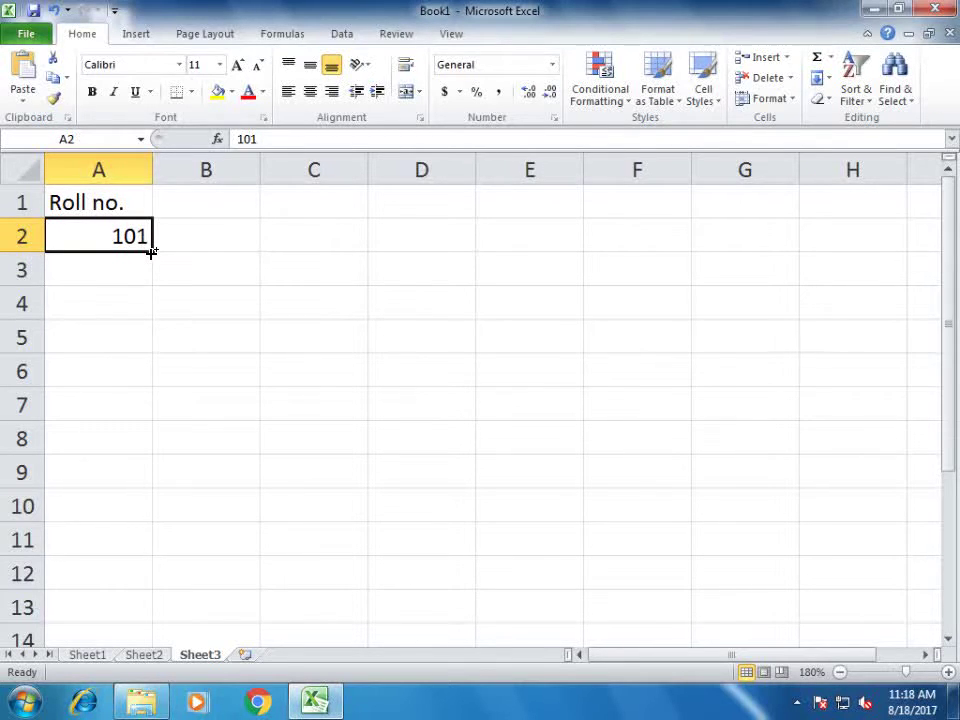
left_click_drag(151, 252, 166, 476)
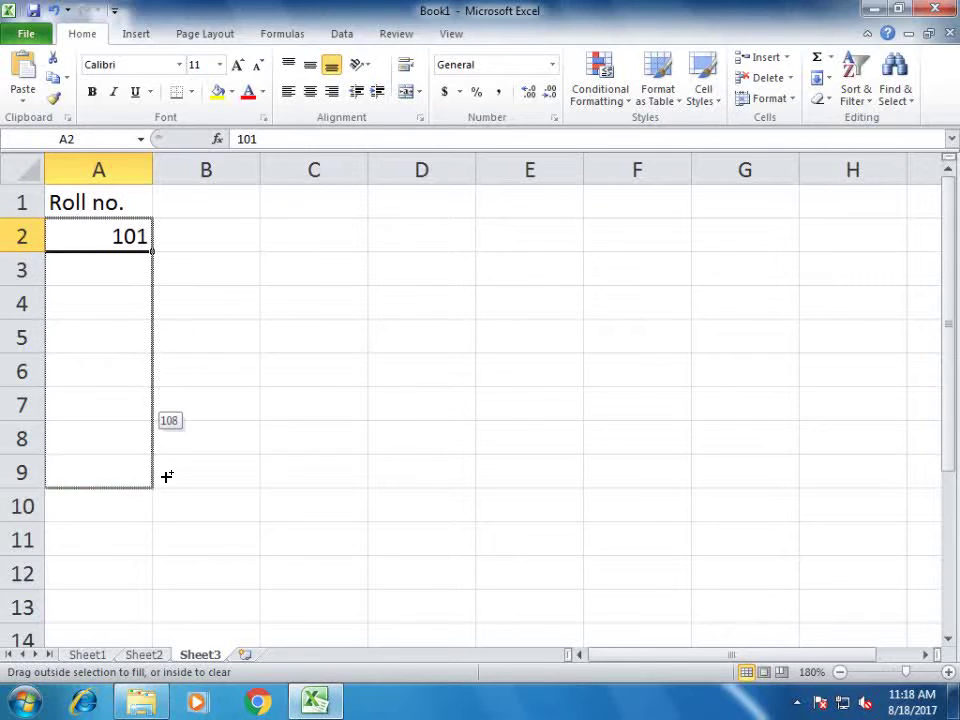
left_click(250, 380)
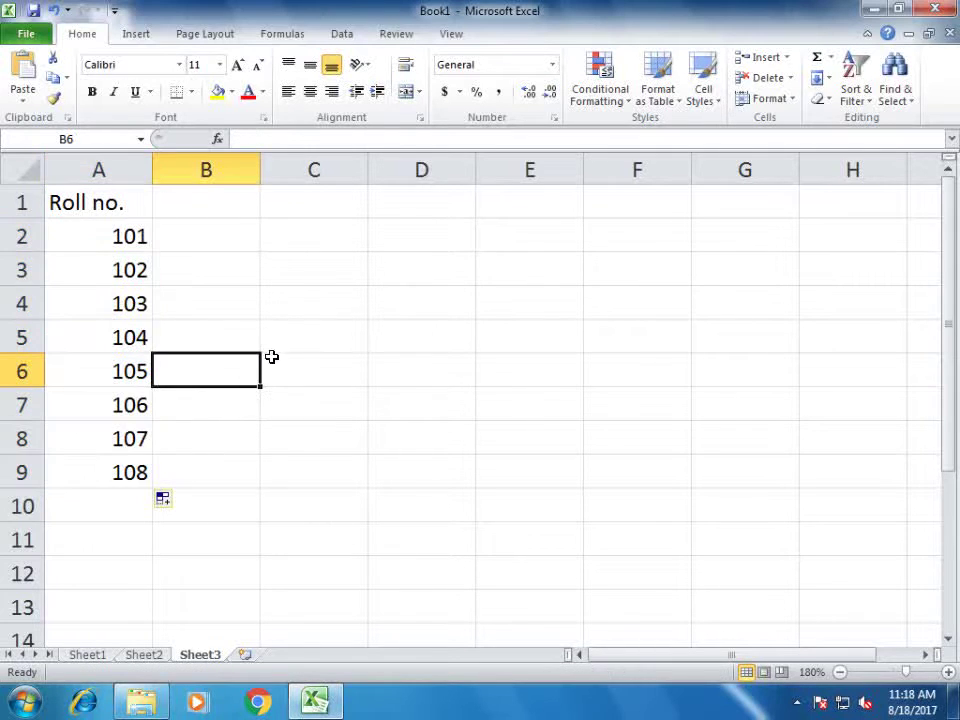
left_click(322, 206)
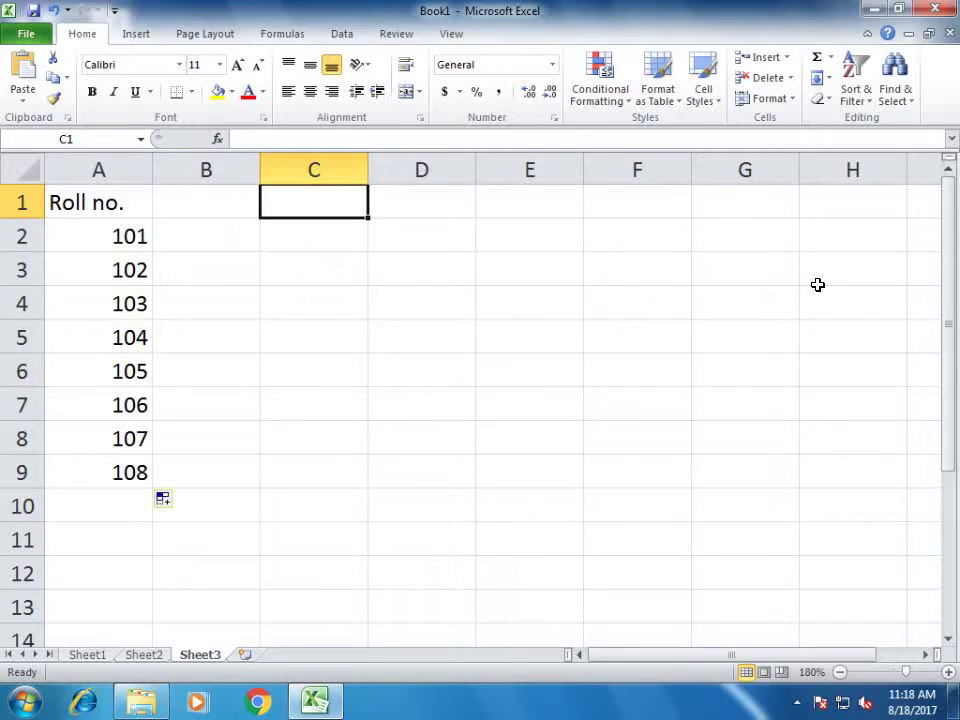
- Type 'PAN No.' as the C1 heading and ABV123 in C2 below it
type("P")
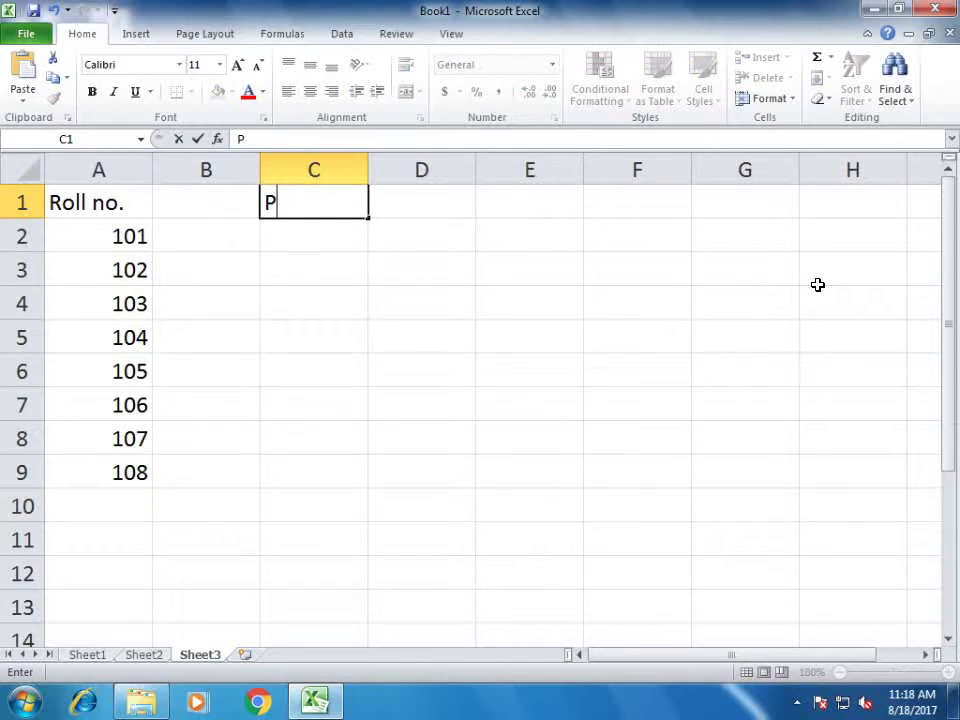
type("AN")
type(" N")
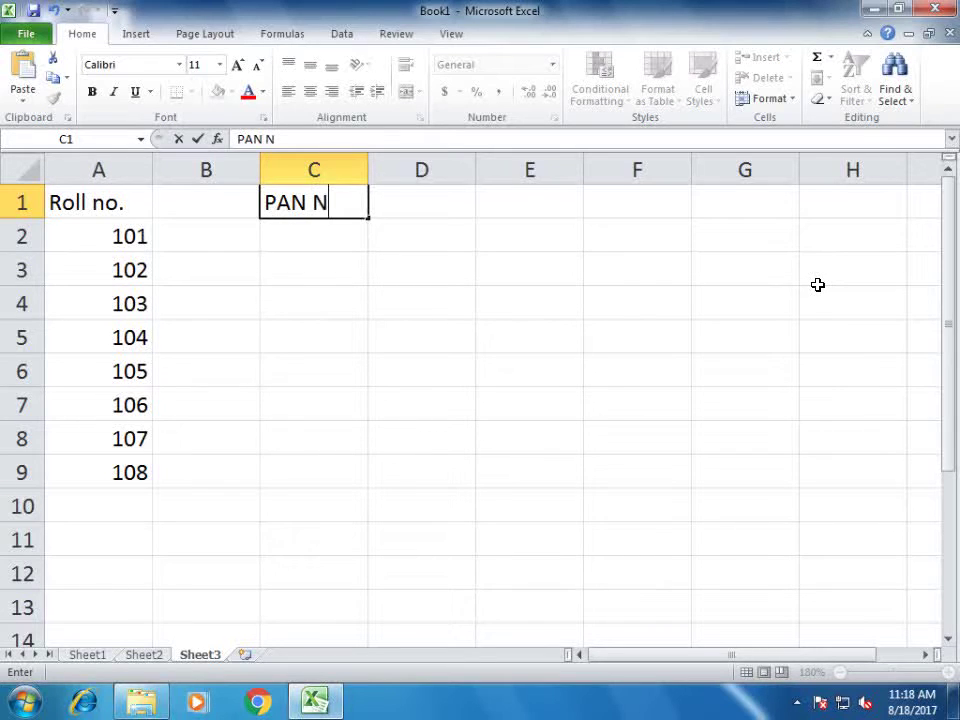
type("o.")
key("Return")
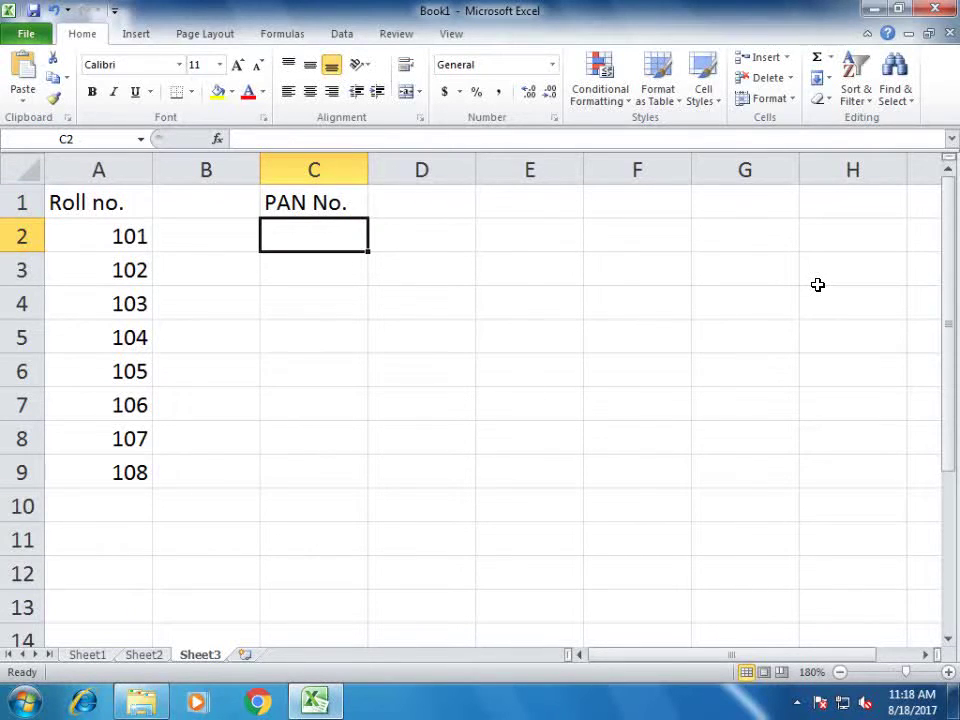
type("ABV")
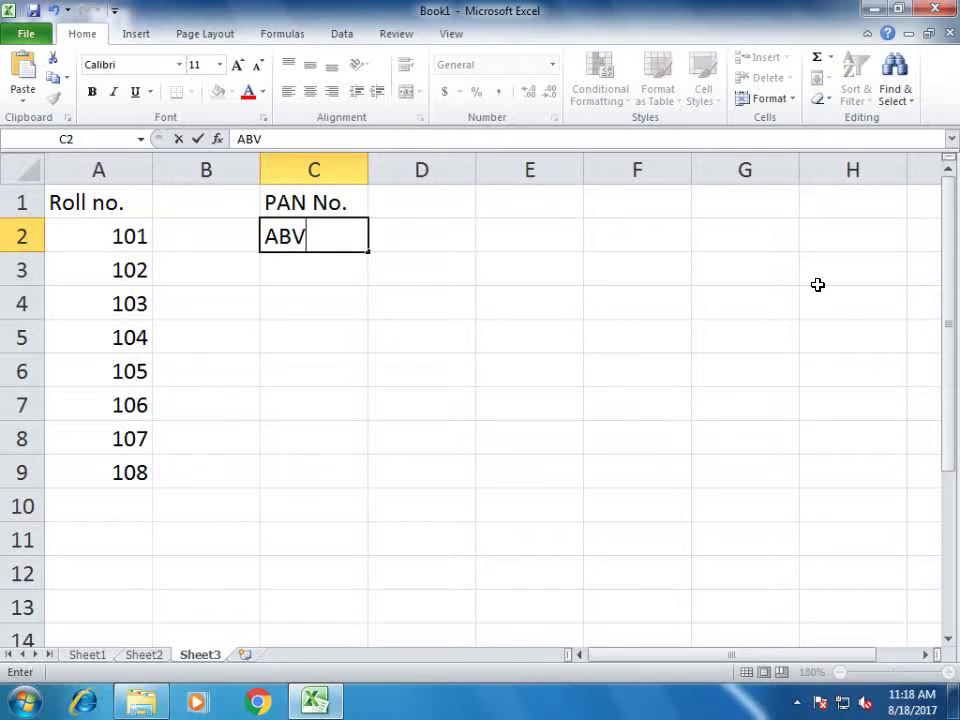
type("123")
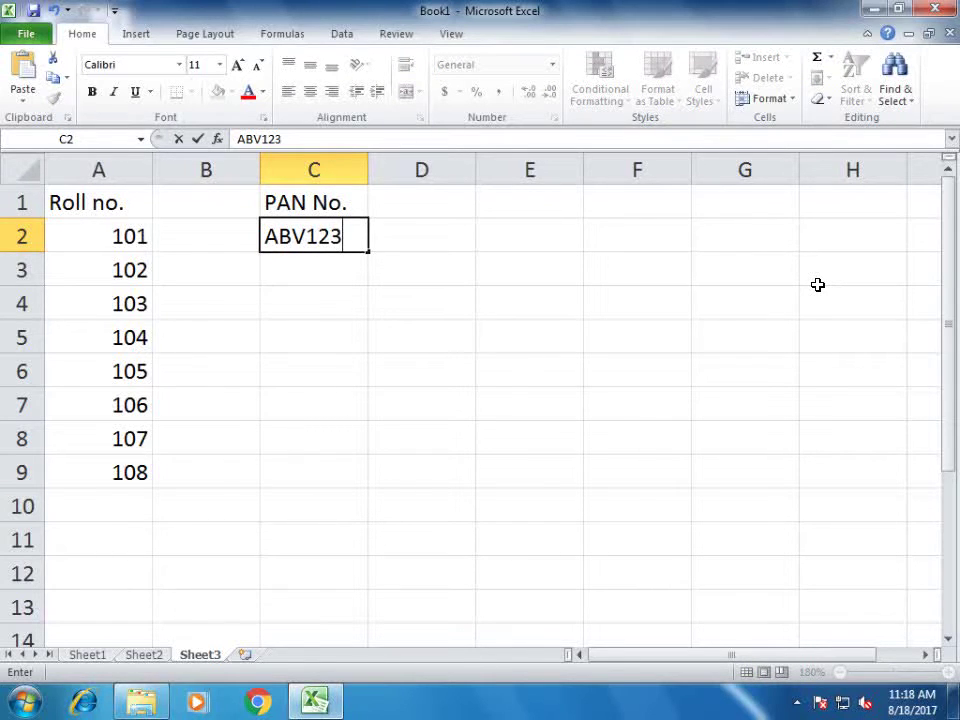
key("Return")
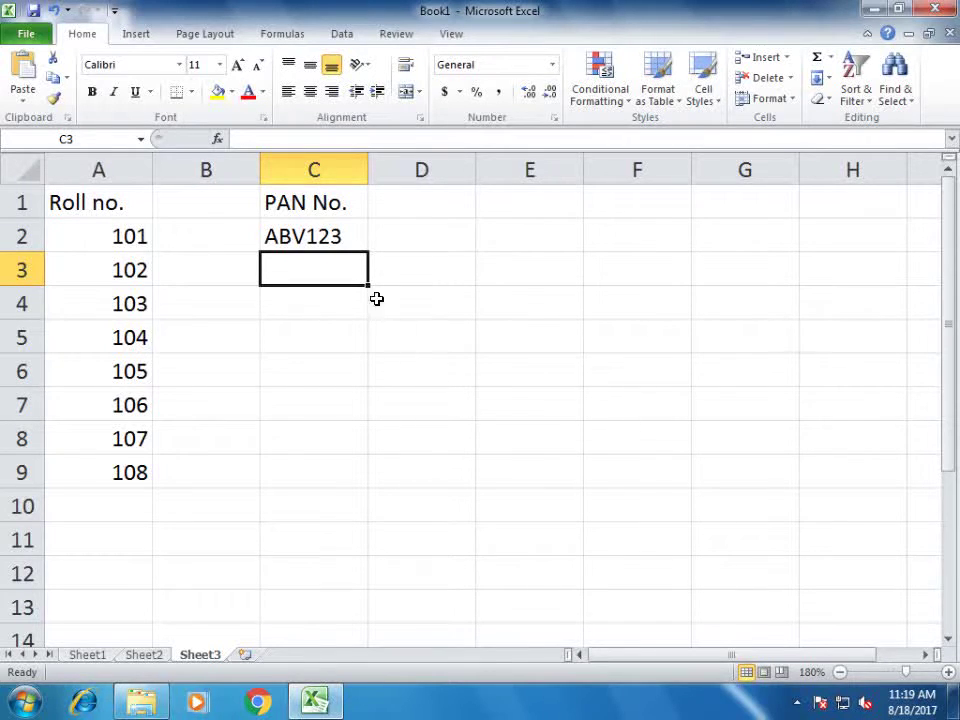
left_click(345, 246)
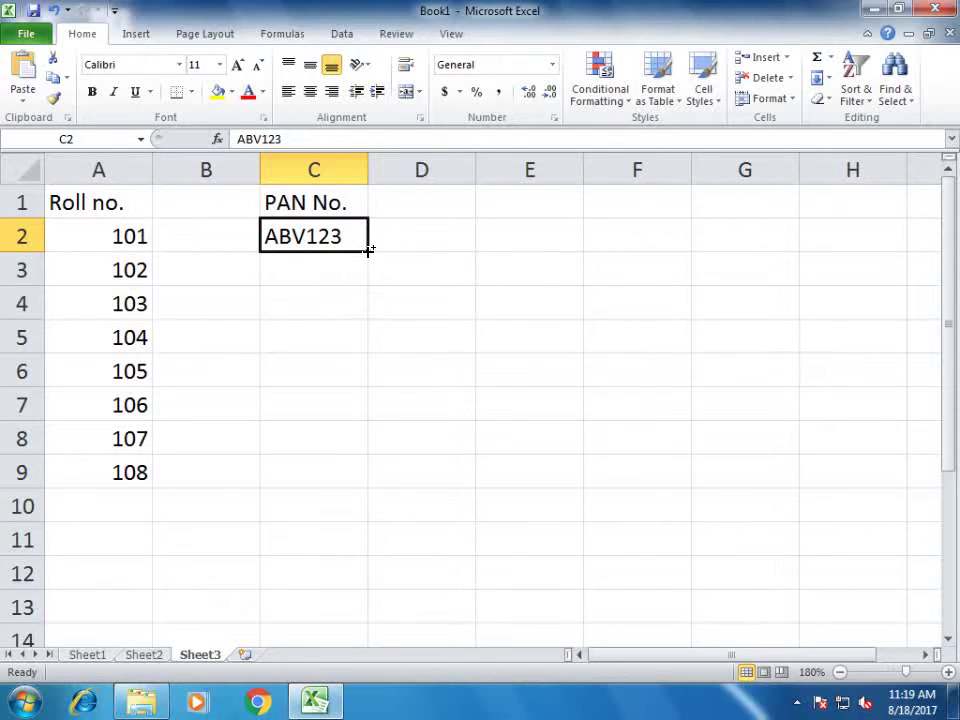
left_click_drag(368, 255, 368, 390)
left_click_drag(363, 474, 366, 480)
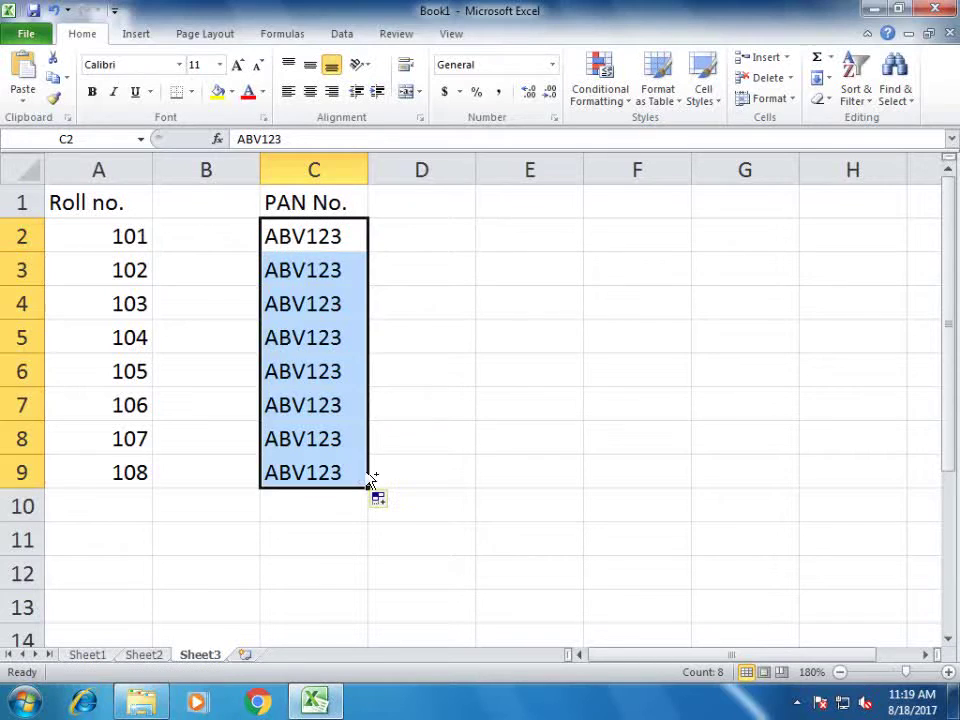
left_click(497, 437)
left_click_drag(311, 272, 330, 478)
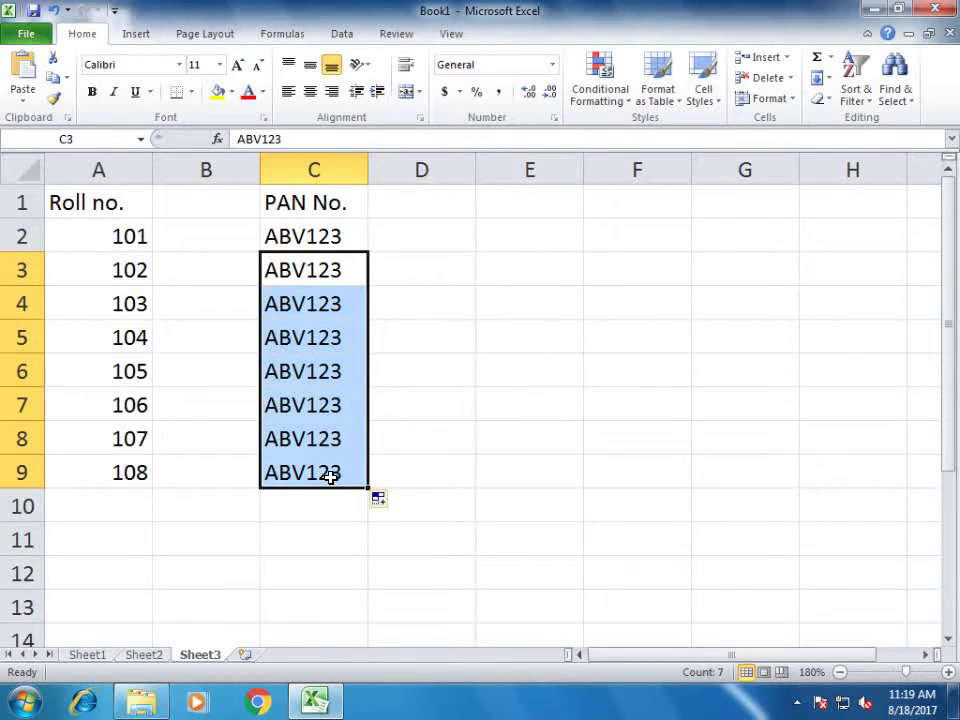
key("Delete")
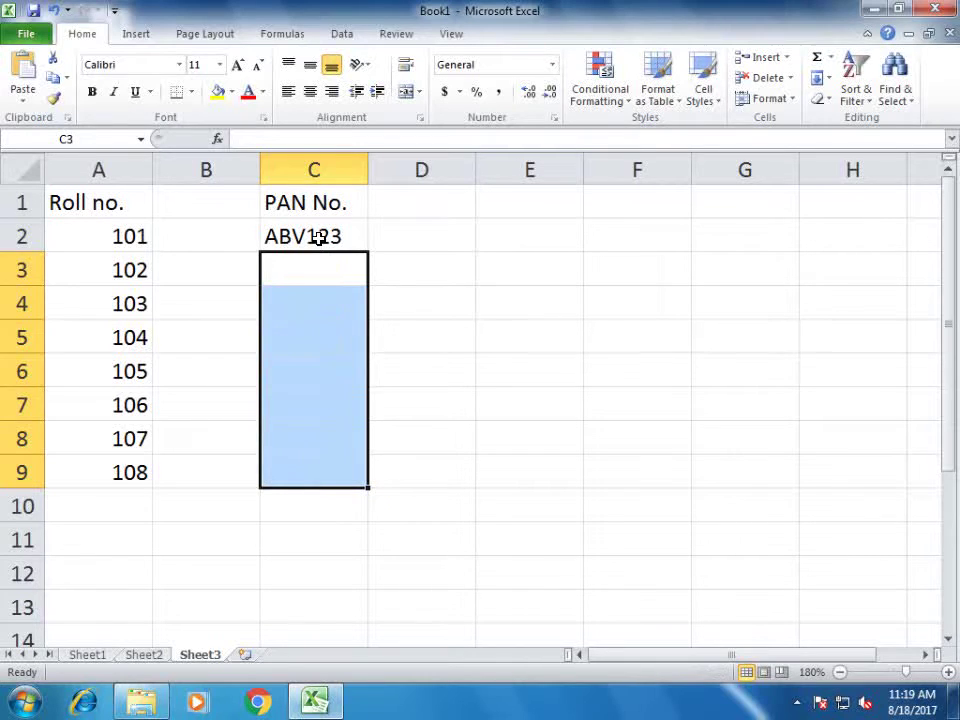
left_click(317, 240)
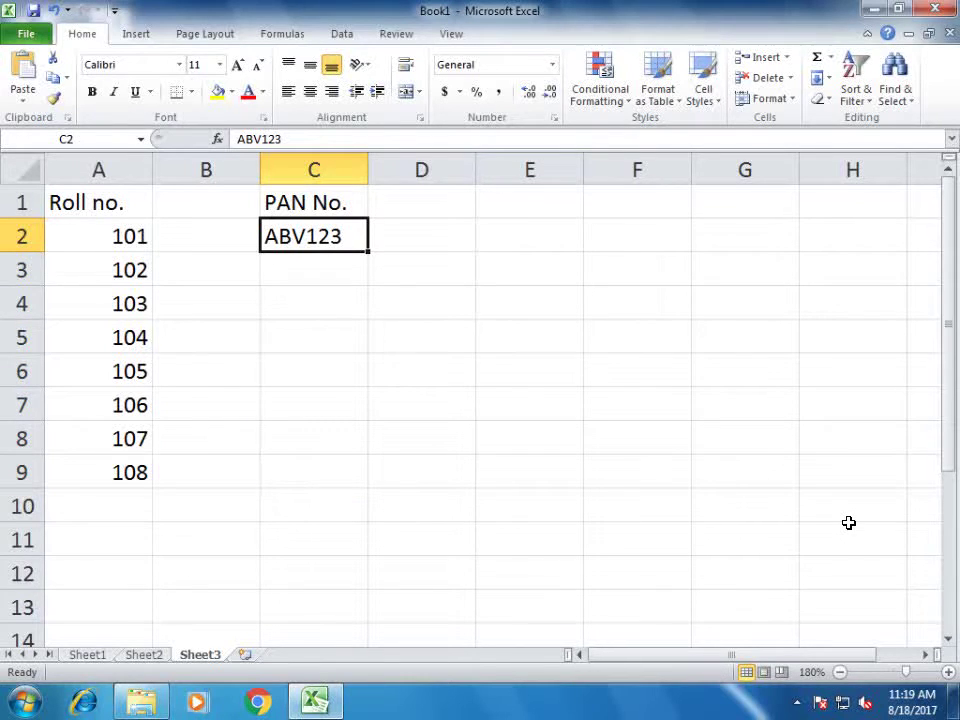
key("ctrl+c")
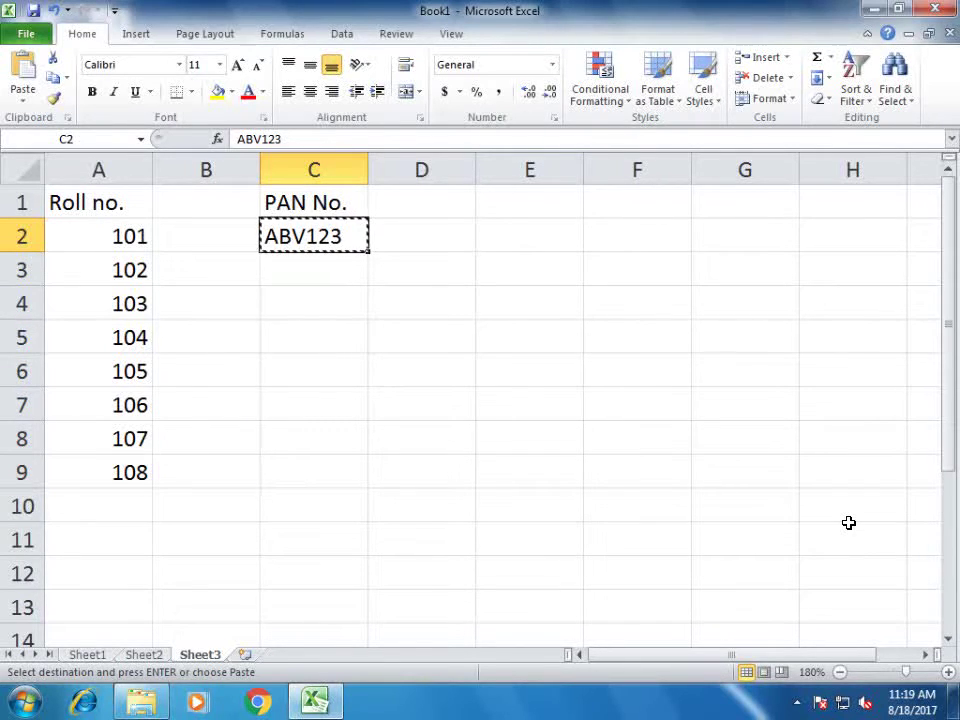
- Copy ABV123 into C3 and edit its last digit so it reads ABV124
key("Escape")
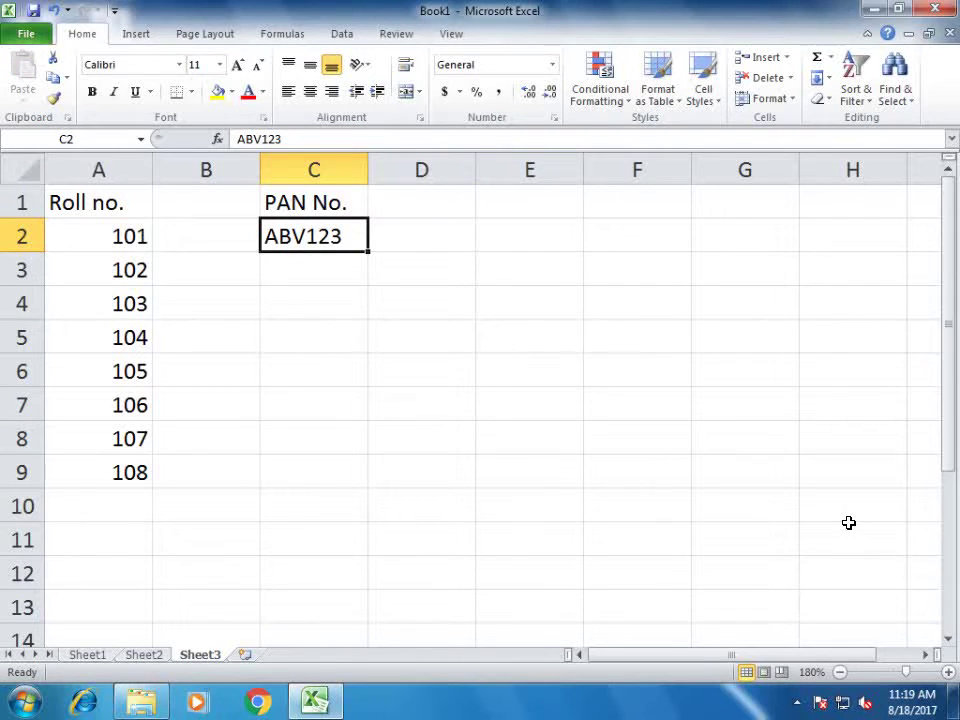
key("ctrl+c")
key("Down")
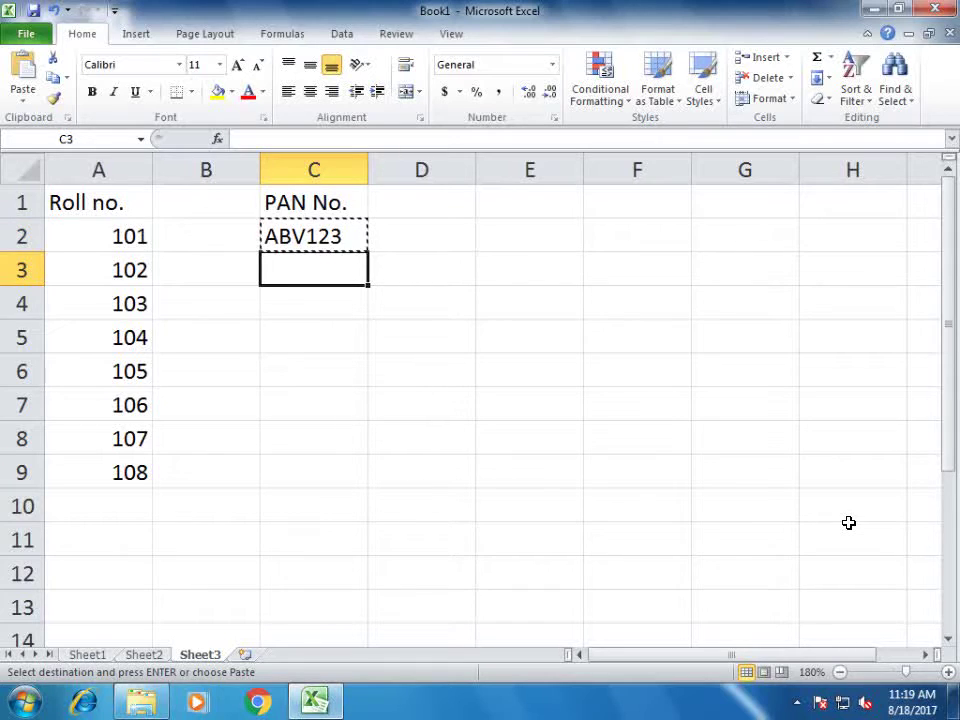
key("ctrl+v")
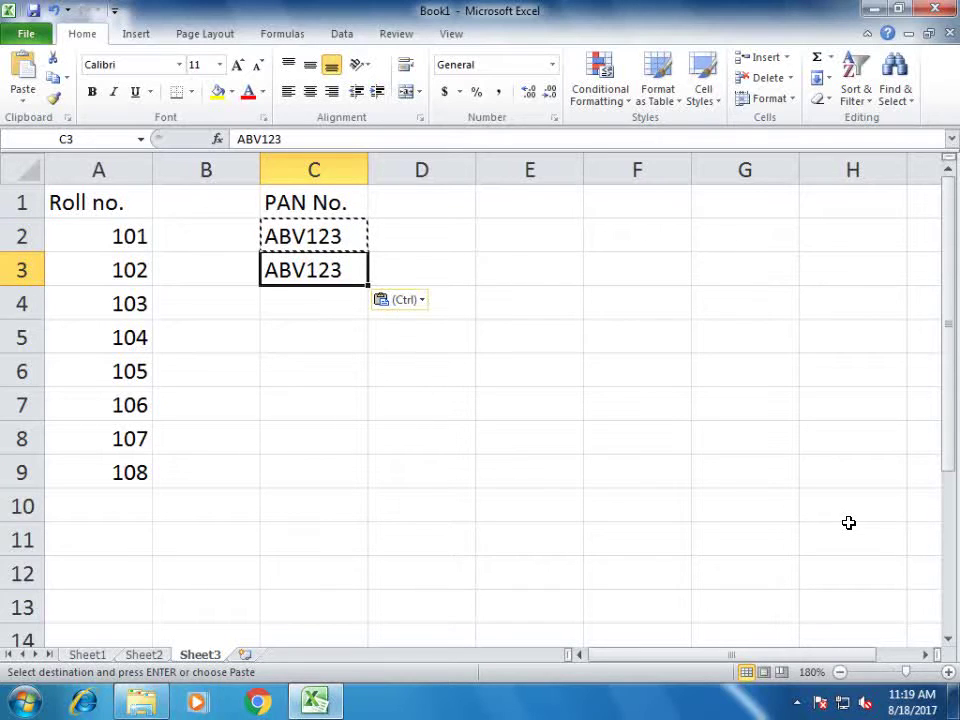
double_click(349, 268)
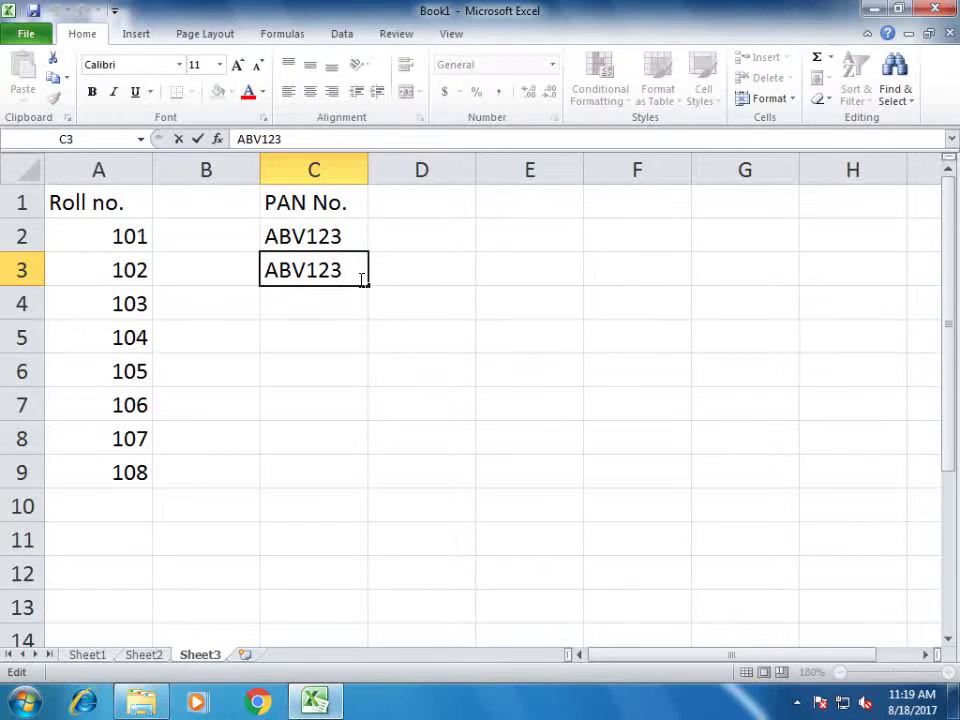
key("BackSpace")
type("4")
key("Return")
- Extend the PAN code pattern so C2:C10 runs ABV123 to ABV131
left_click_drag(343, 252, 347, 267)
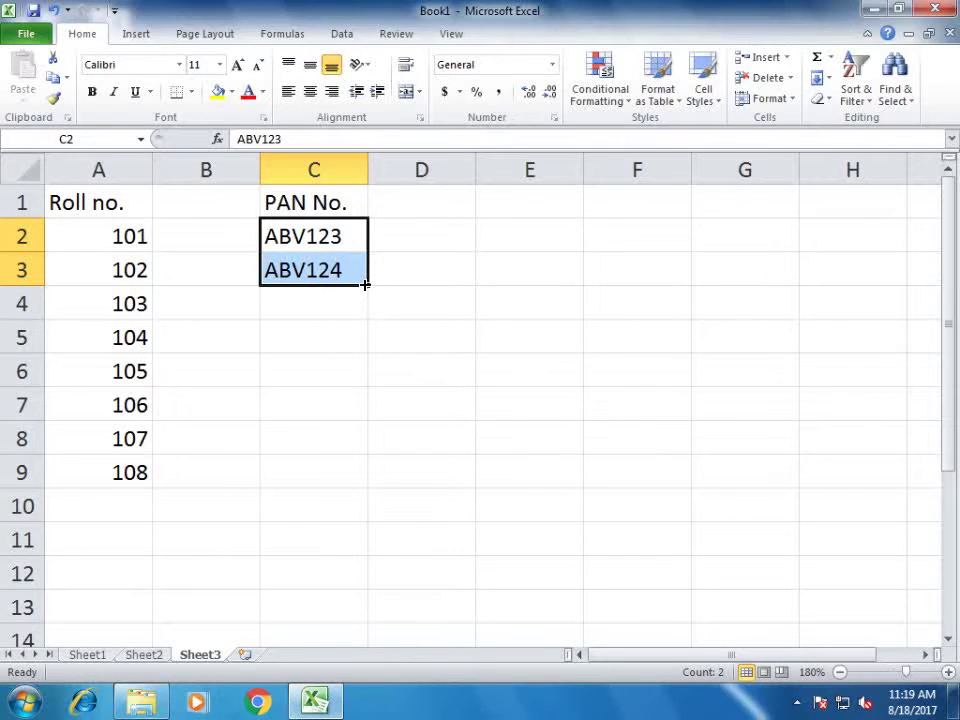
left_click_drag(365, 285, 359, 441)
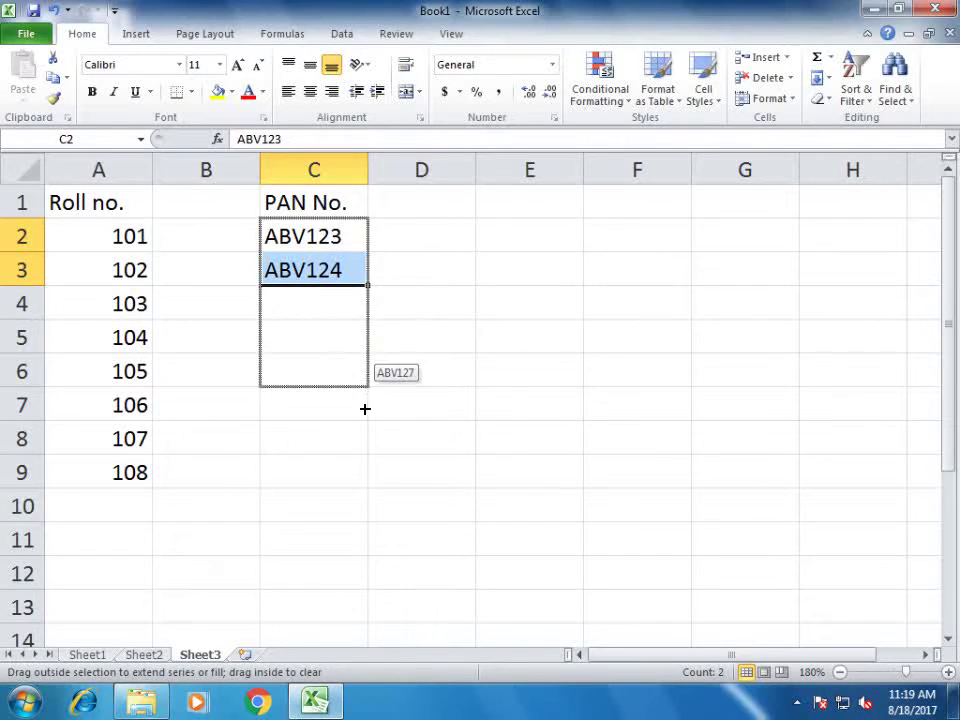
left_click_drag(359, 441, 349, 510)
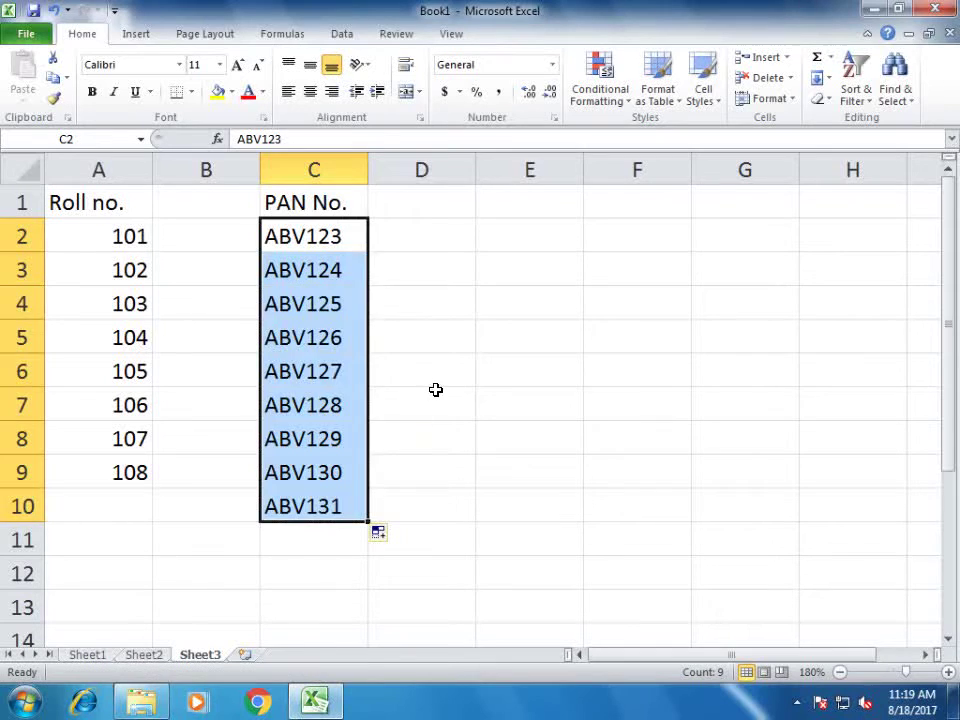
left_click(436, 390)
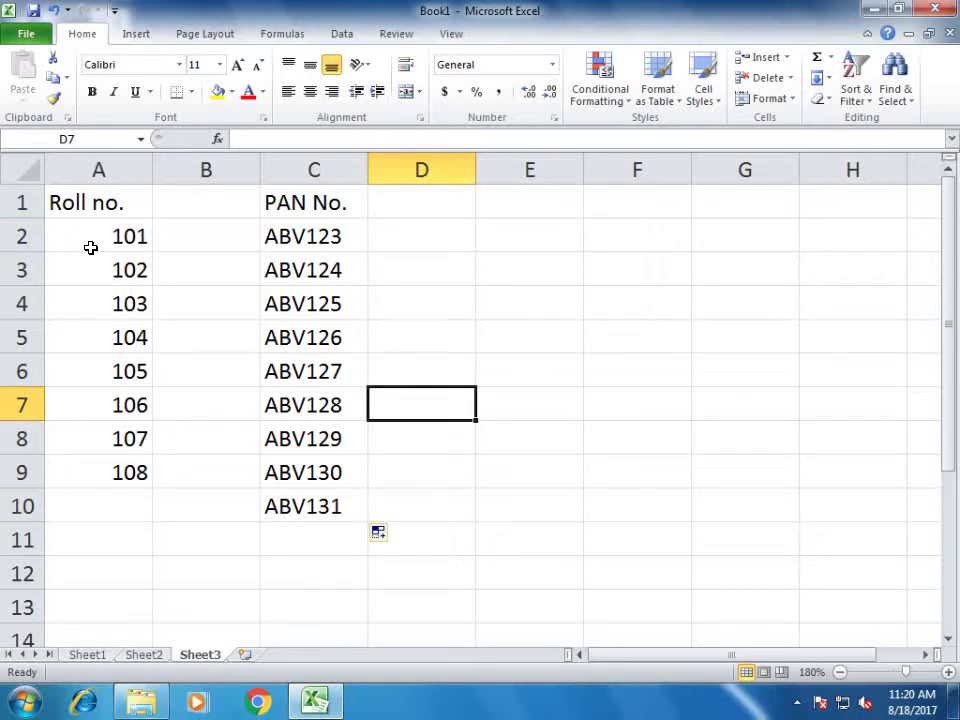
- Select entries in the PAN No. column, then insert a new blank Sheet4
left_click(322, 248)
left_click(336, 272)
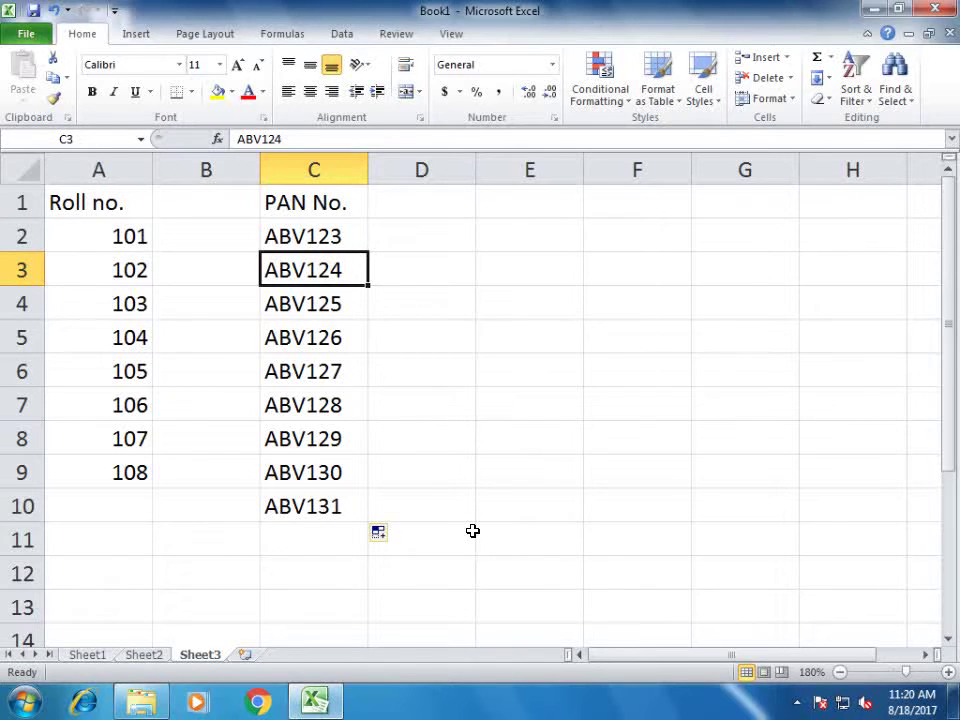
left_click(244, 654)
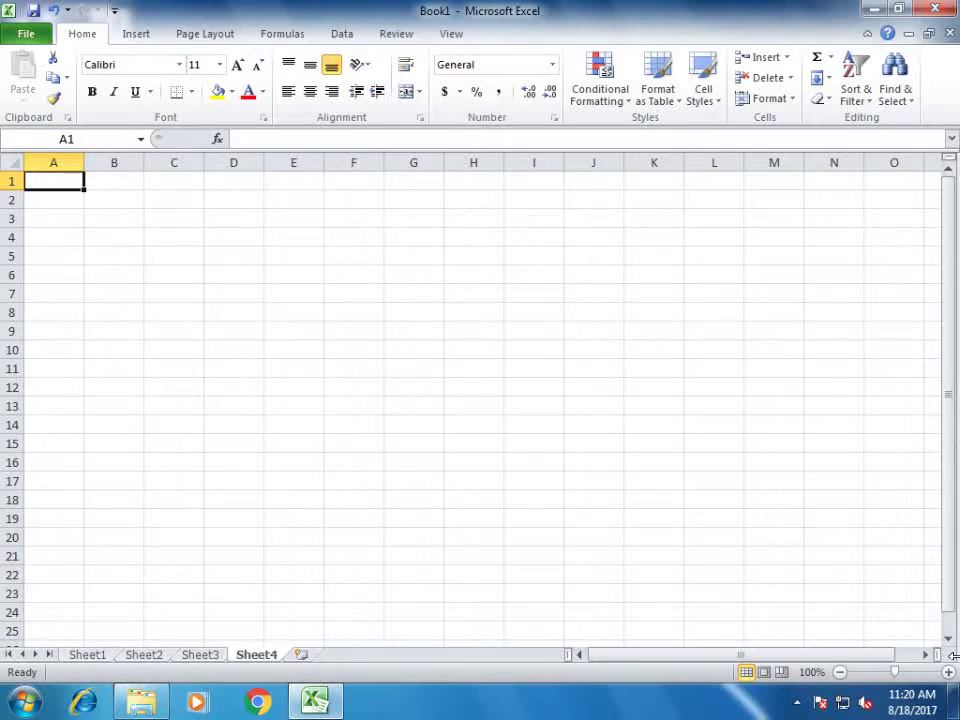
- Zoom to 180% and enter the headings Hindi, Eng. and Maths in A1:C1
left_click(948, 672)
left_click(948, 672)
left_click(948, 672)
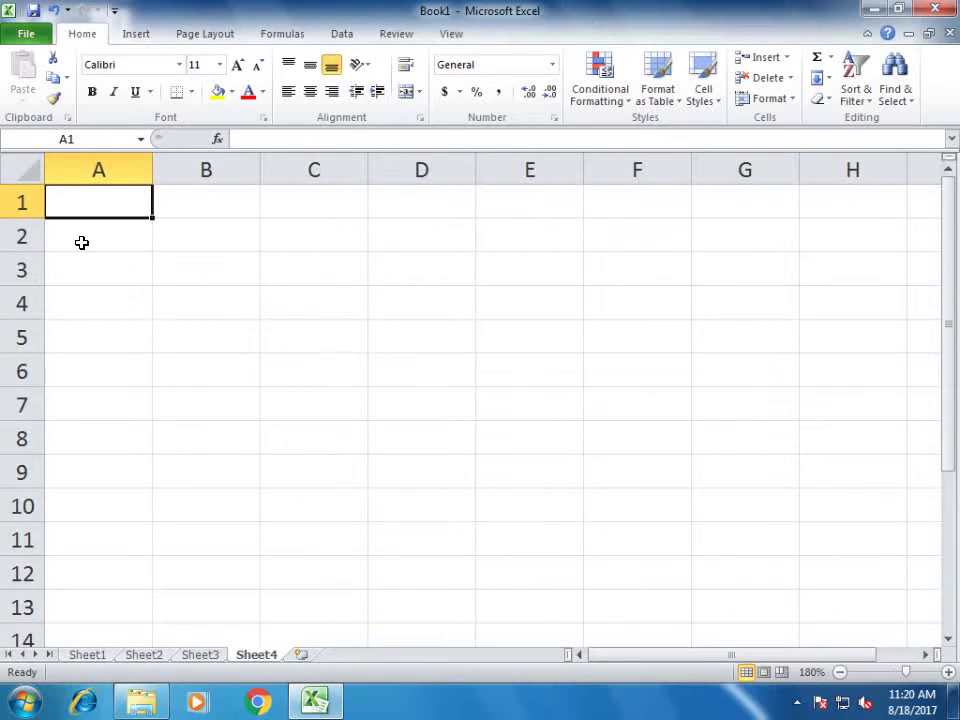
left_click(175, 278)
left_click(102, 212)
type("Hin")
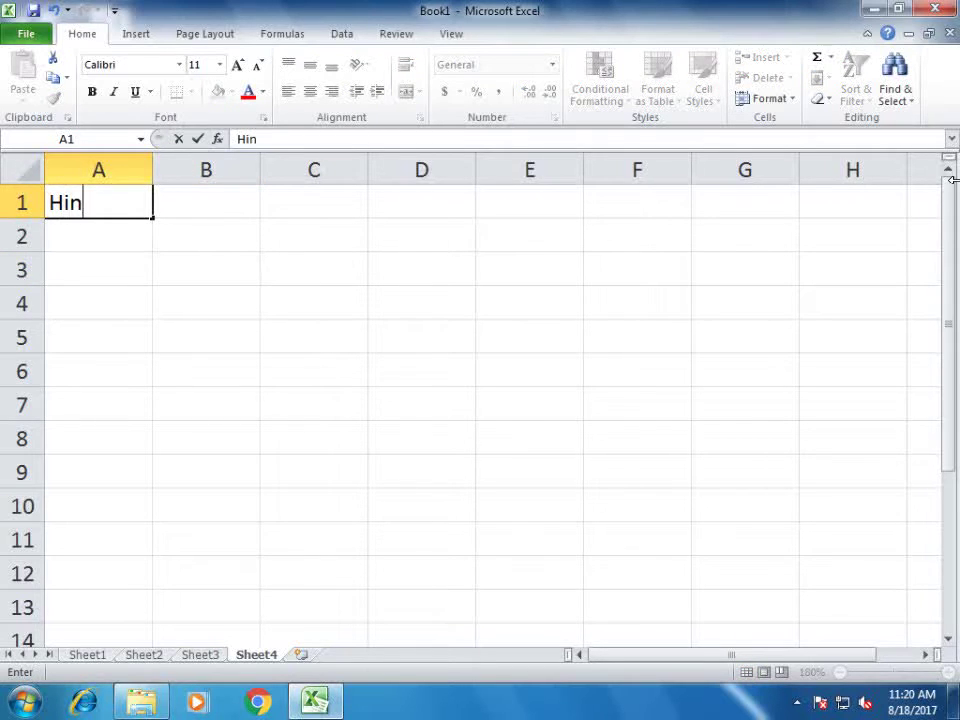
type("di")
key("Tab")
type("E")
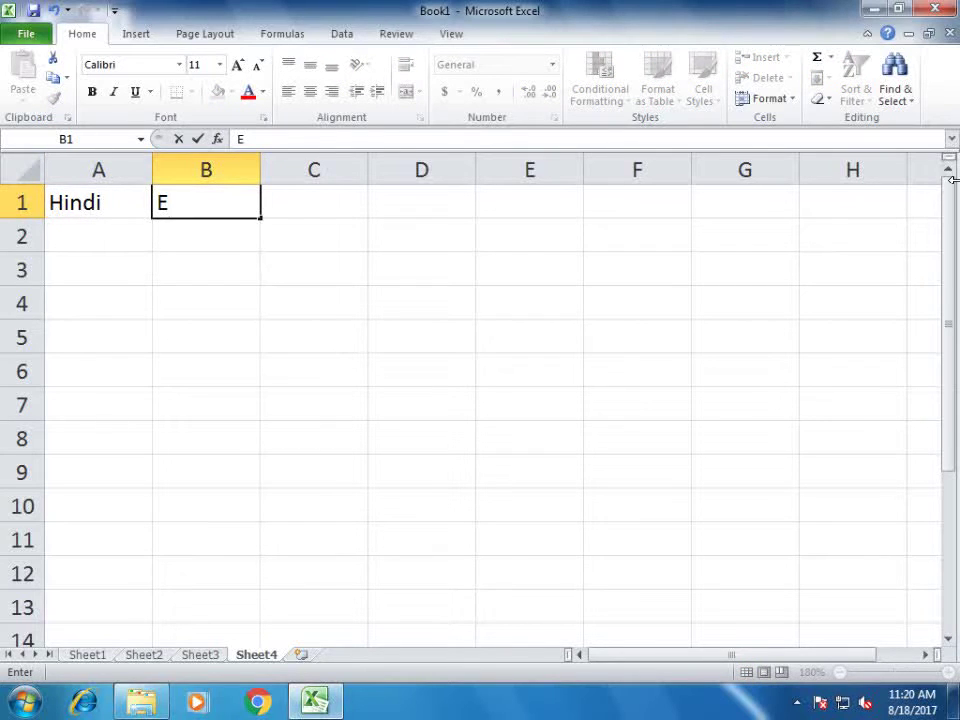
type("ng.")
key("Tab")
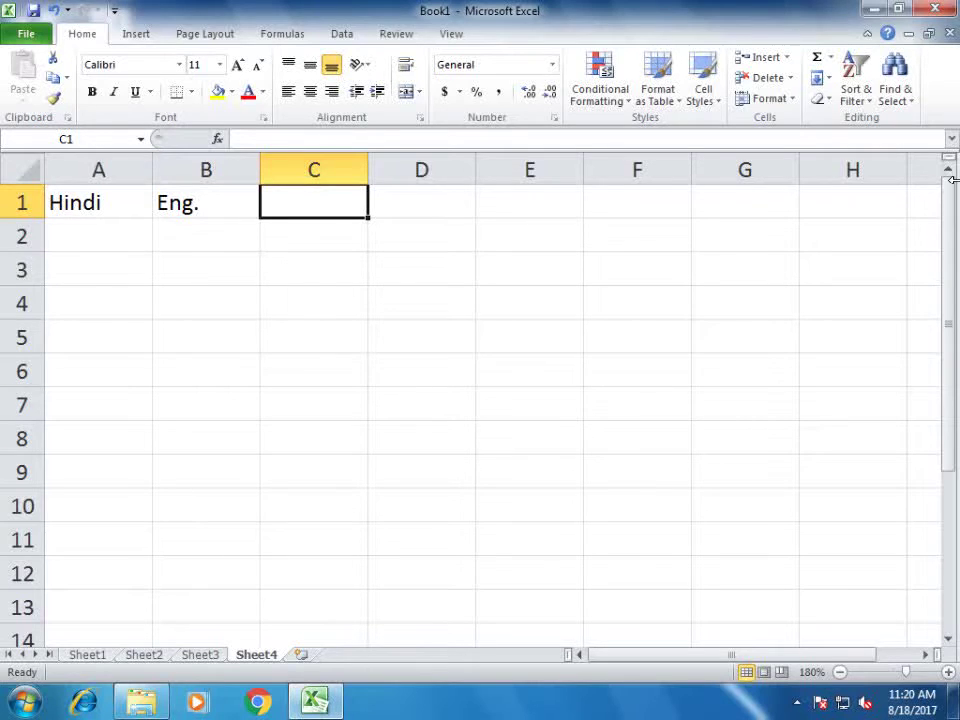
type("Mat")
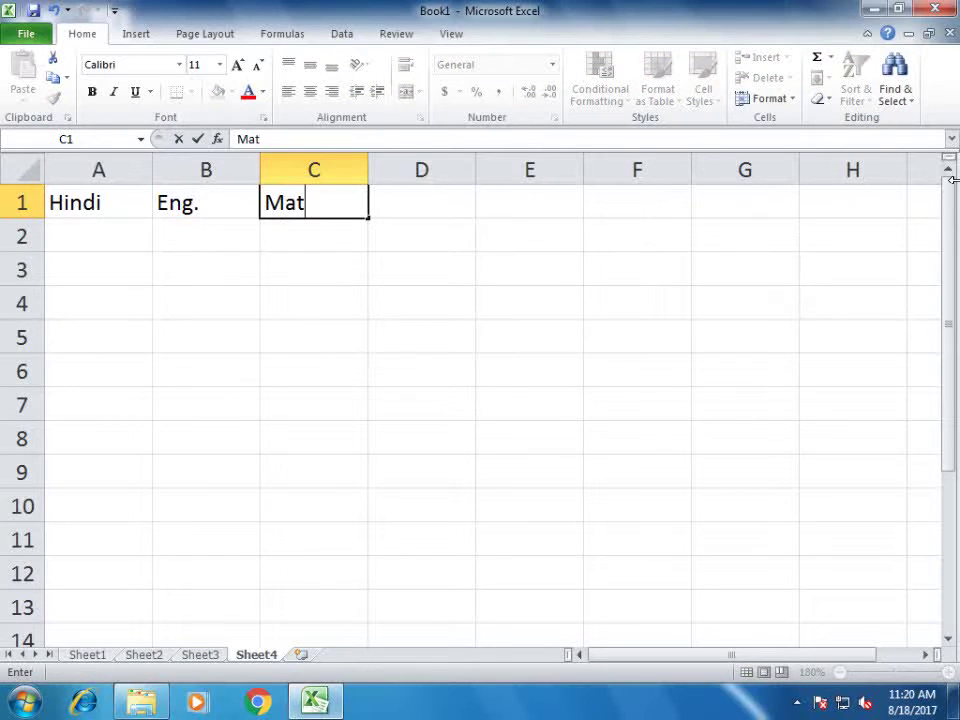
type("hs")
key("Return")
- Enter the Hindi marks 78, 90, 56 and 78 in A2:A5
key("Left")
key("Left")
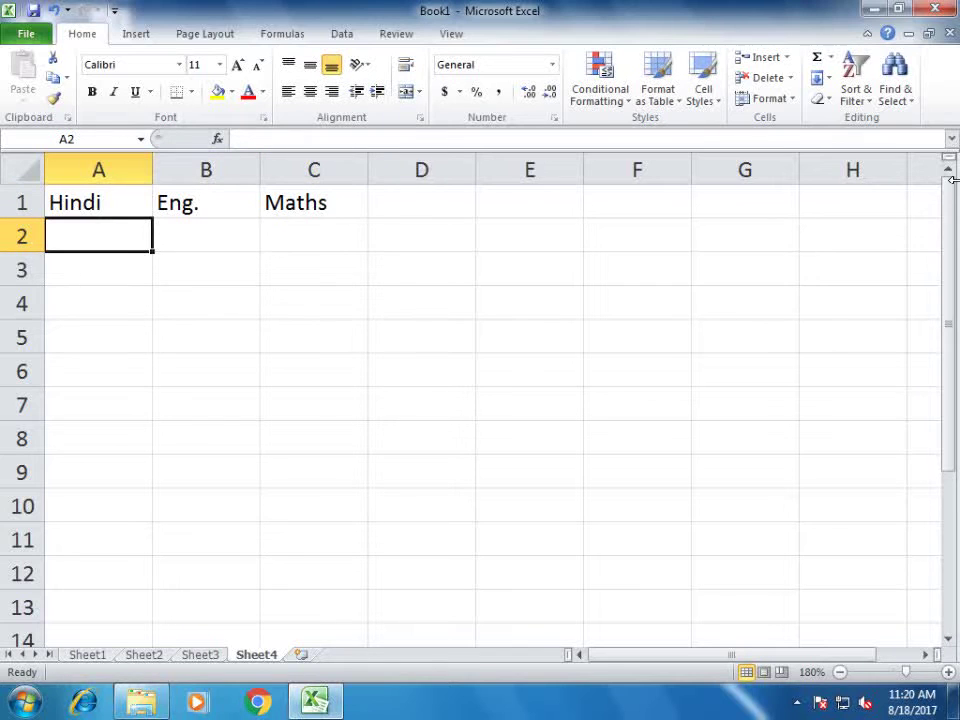
type("7")
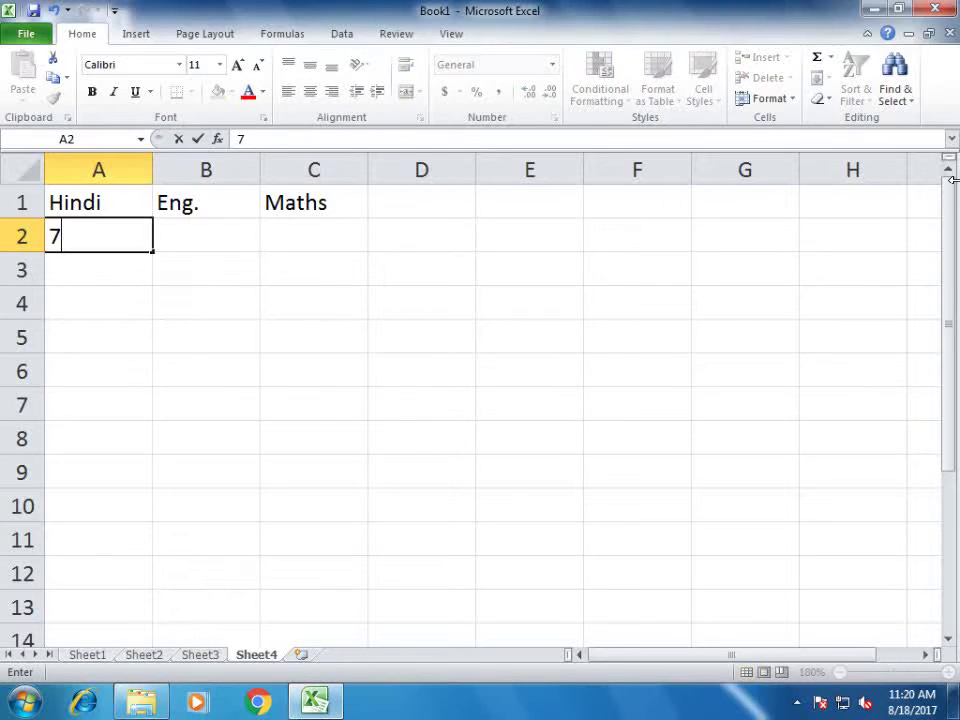
type("8")
key("Return")
type("90")
key("Return")
type("5")
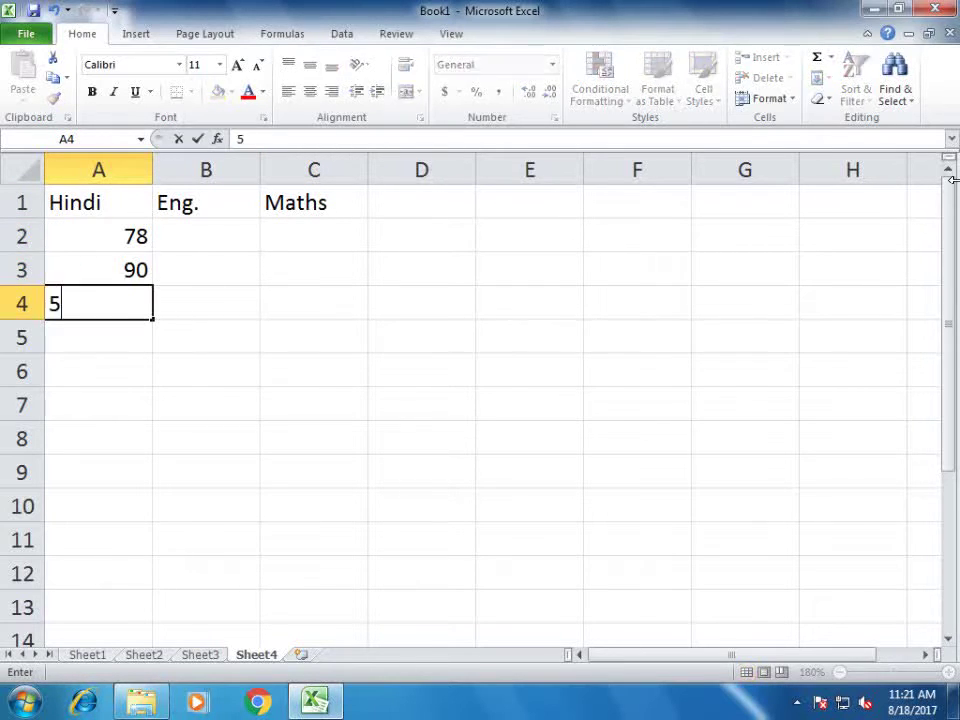
type("6")
key("Return")
type("78")
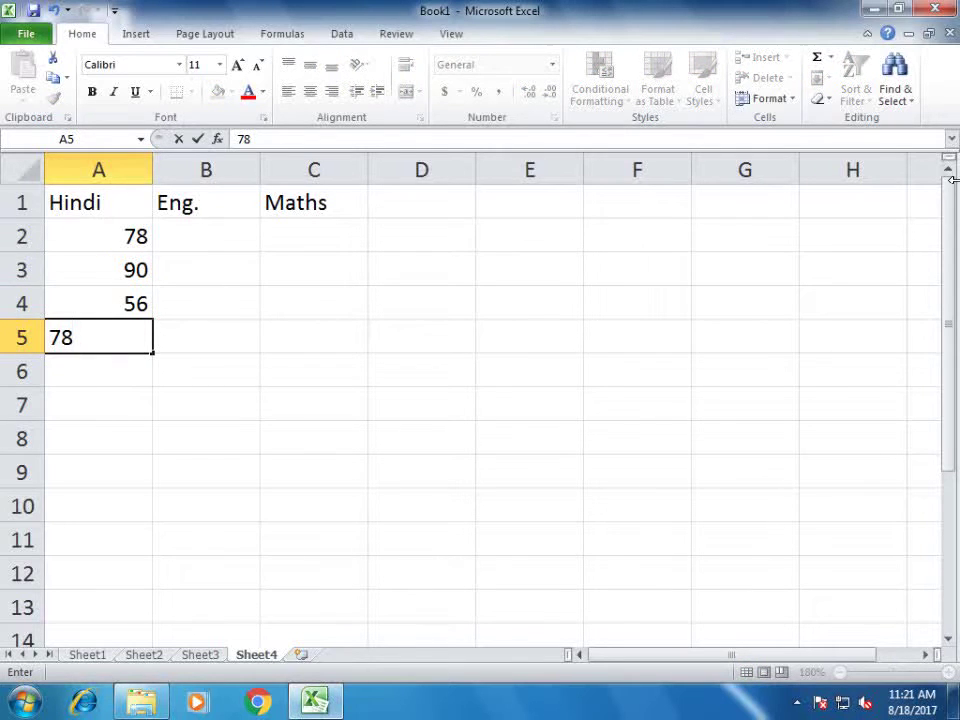
key("Right")
- Enter the Eng. marks 34, 78, 90 and 45 in B2:B5
key("Up")
key("Up")
key("Up")
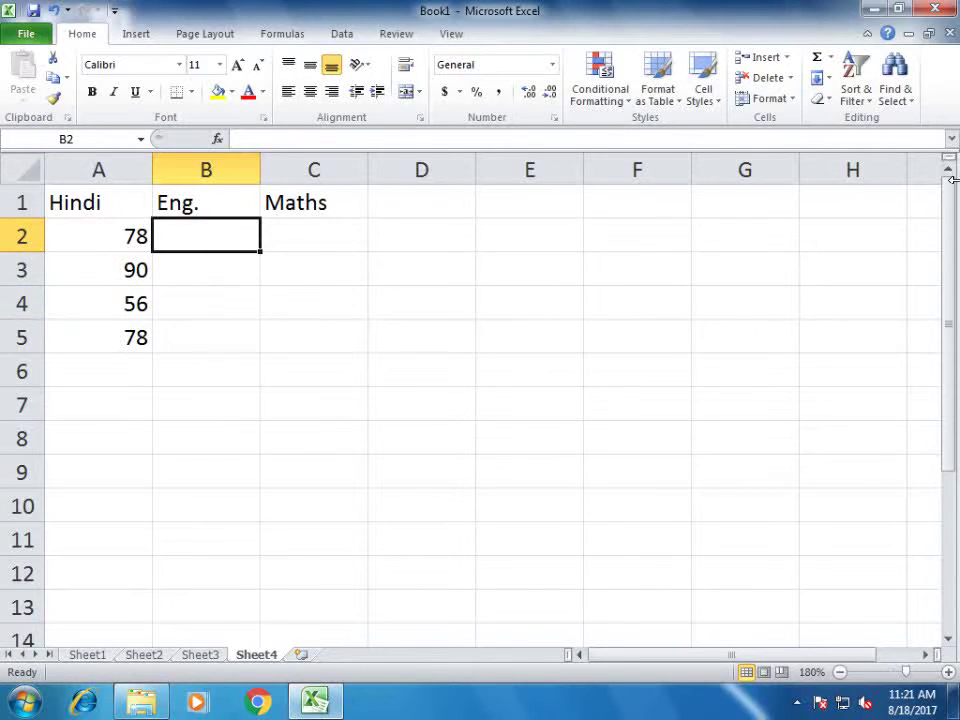
type("34")
key("Return")
type("7")
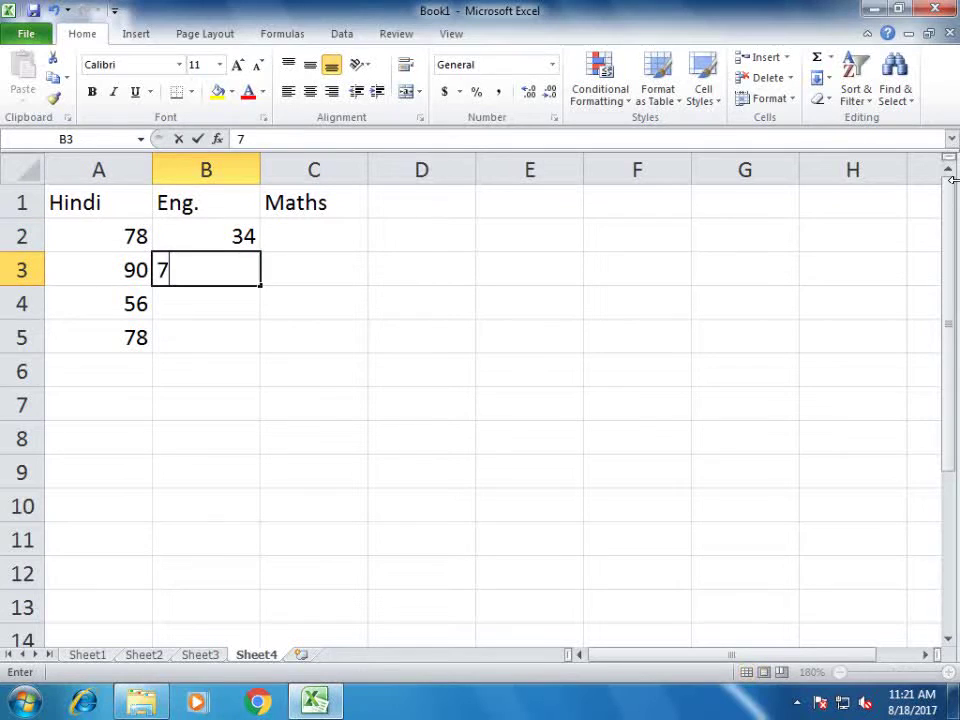
type("8")
key("Return")
type("9")
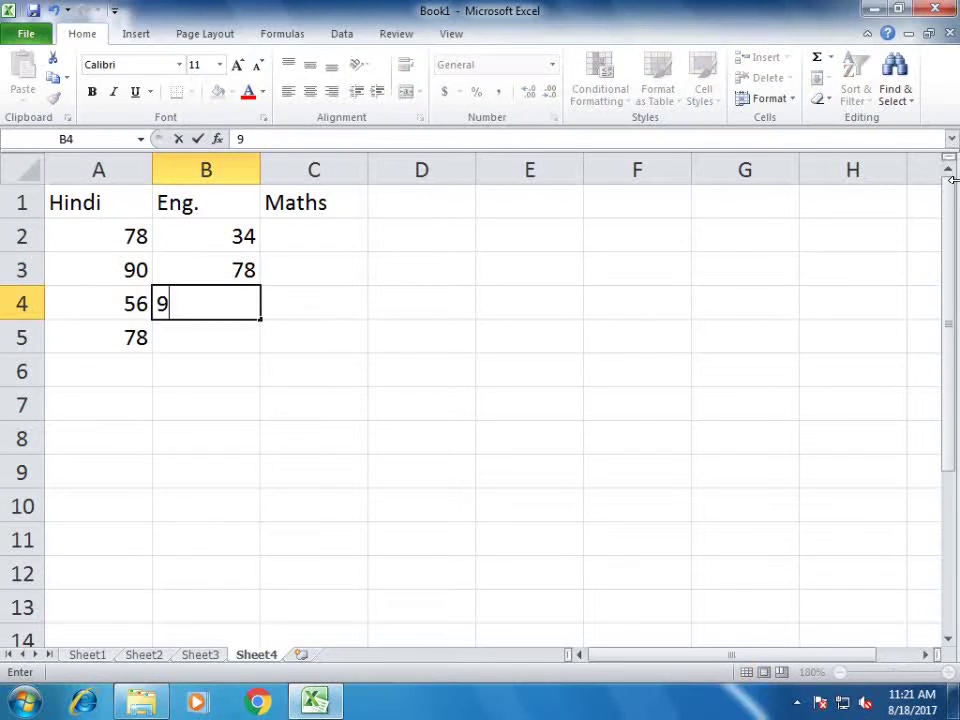
type("0")
key("Return")
type("45")
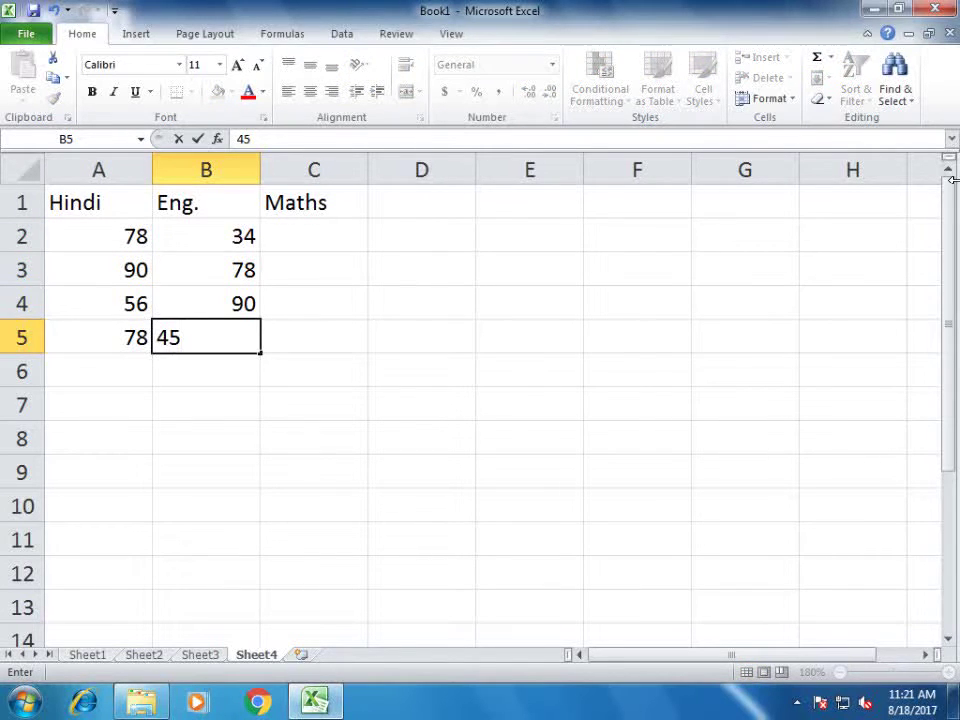
left_click(206, 236)
- Enter the Maths marks 67, 78, 34 and 50 in C2:C5
left_click(313, 236)
type("6")
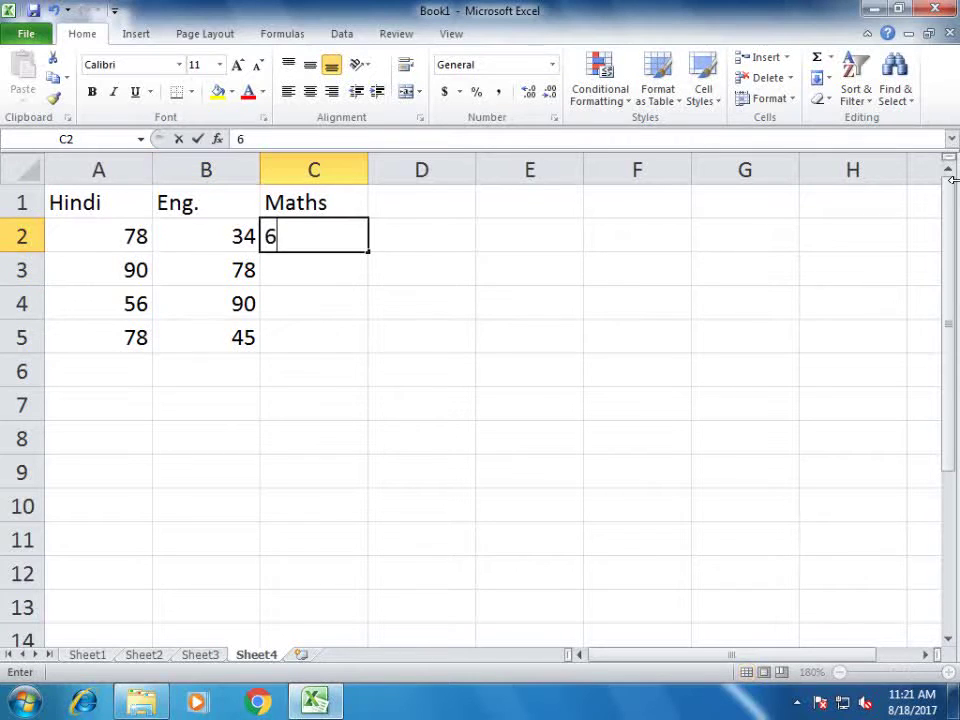
type("7")
key("Return")
type("78")
key("Return")
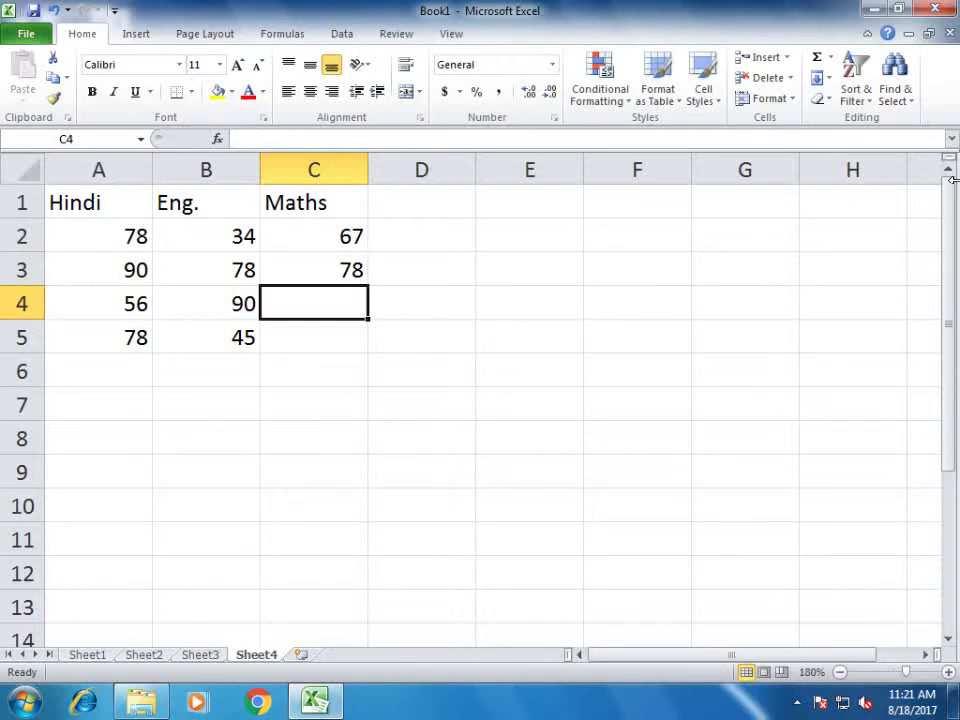
type("34")
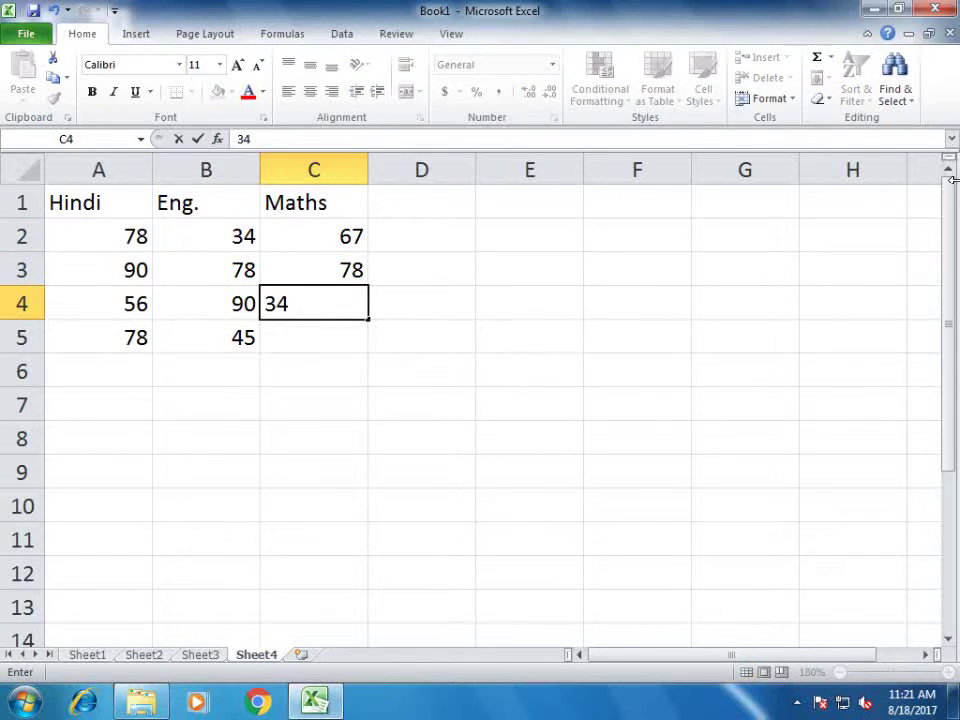
key("Return")
type("50")
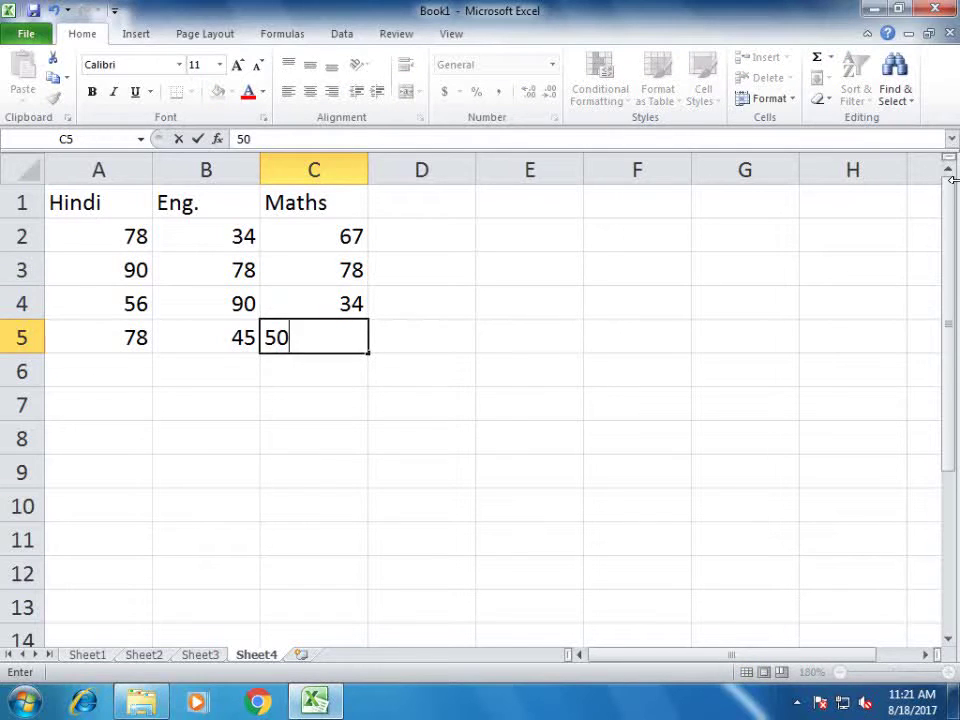
key("Return")
key("Up")
key("Up")
key("Up")
key("Up")
key("Up")
key("Right")
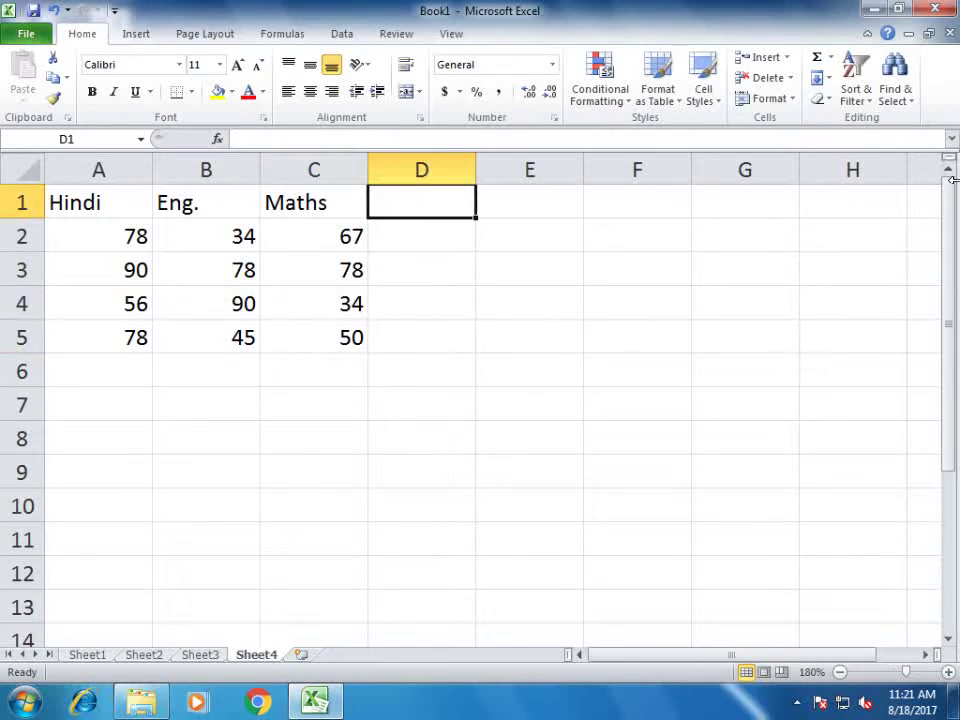
- Add a 'Total' heading in D1, then discard a first attempt at a sum formula in D2
type("T")
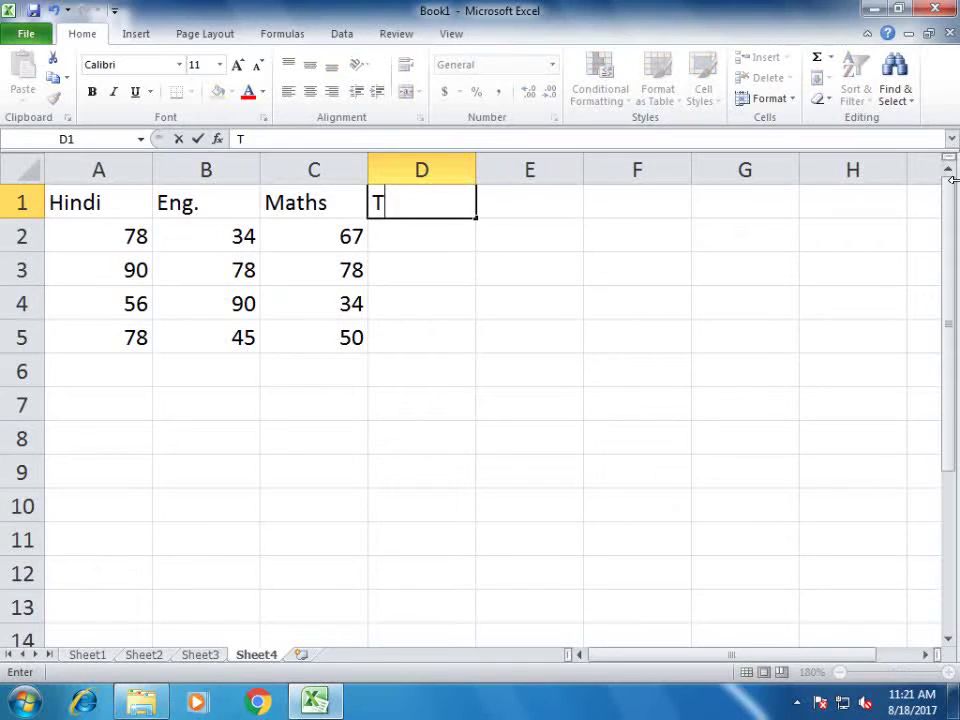
type("otal")
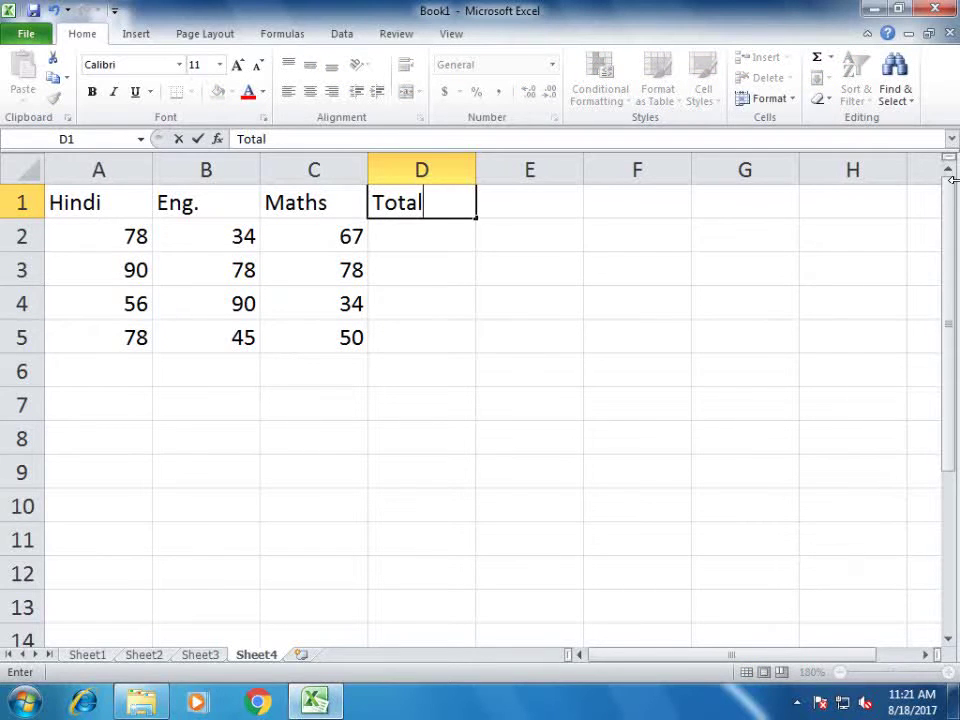
key("Return")
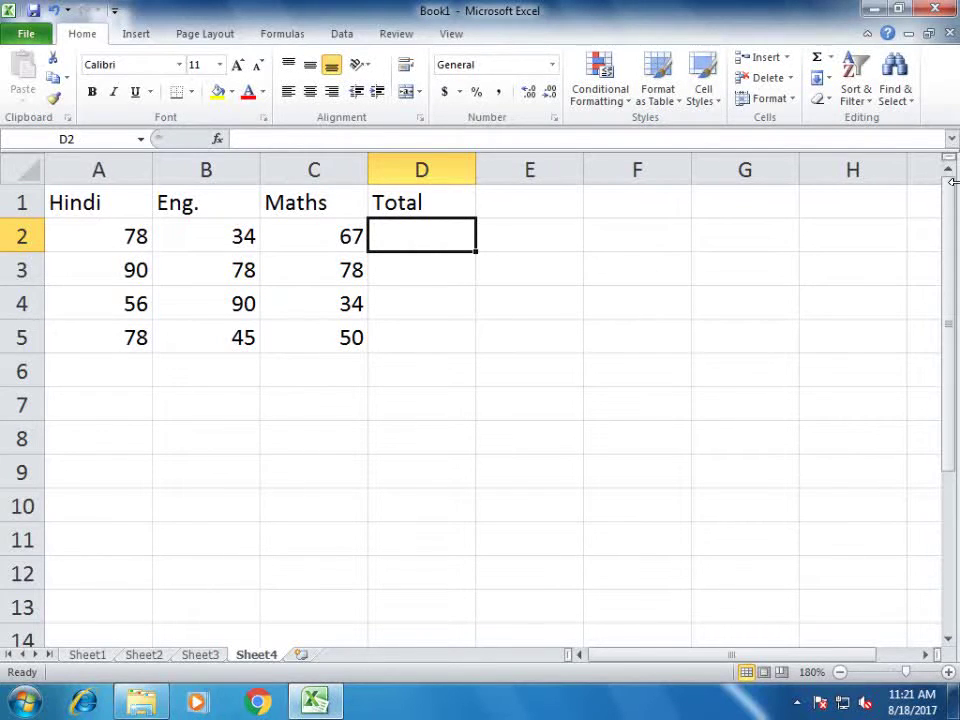
left_click(817, 63)
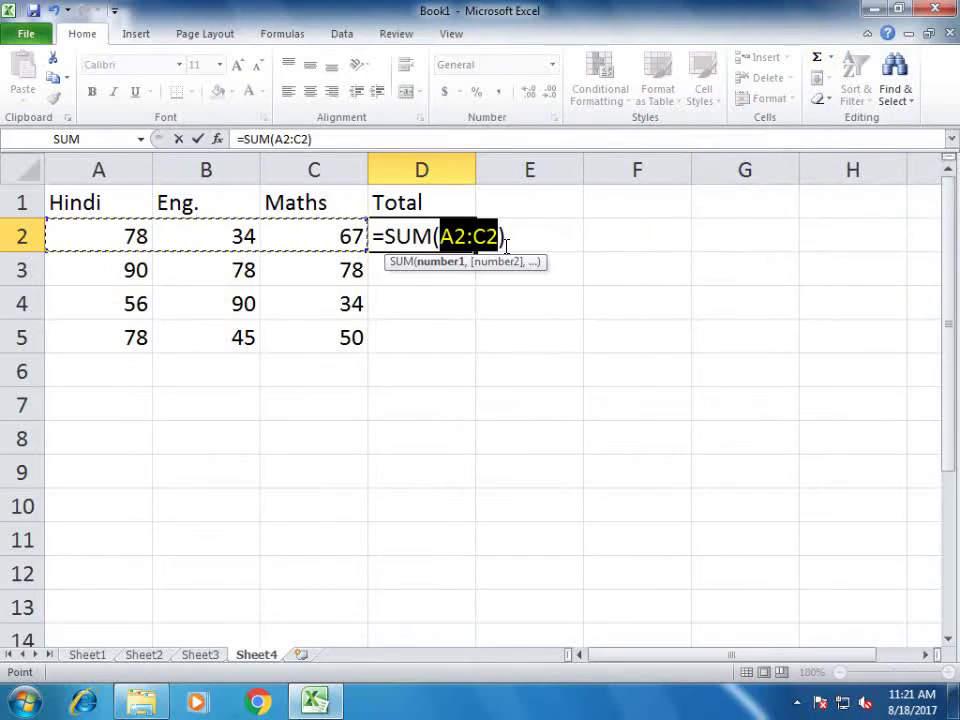
key("BackSpace")
key("BackSpace")
key("BackSpace")
key("BackSpace")
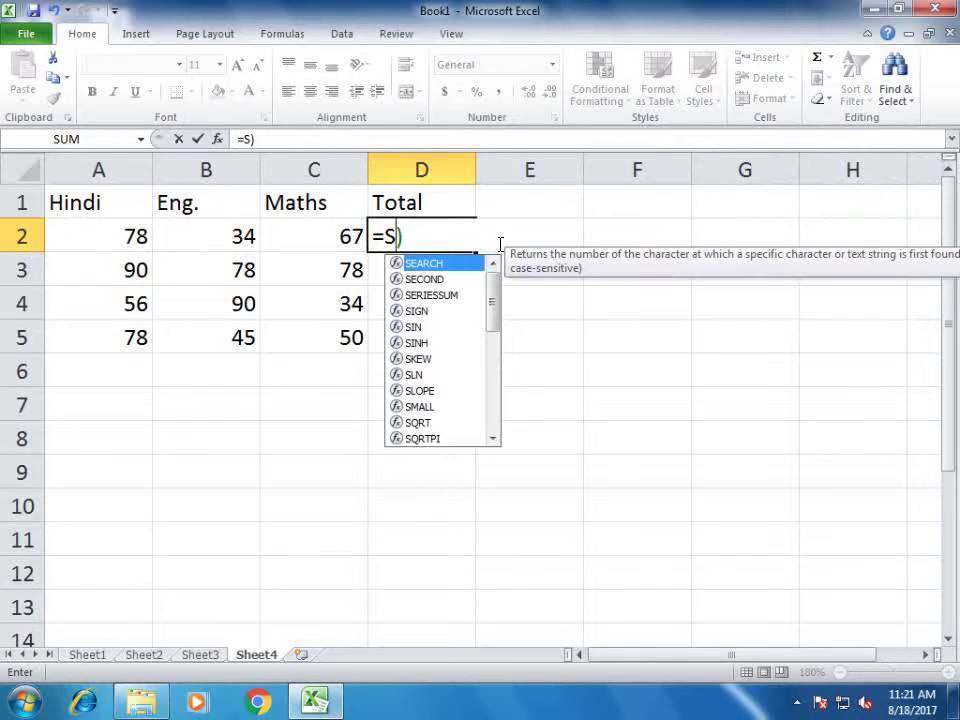
key("BackSpace")
key("BackSpace")
key("Delete")
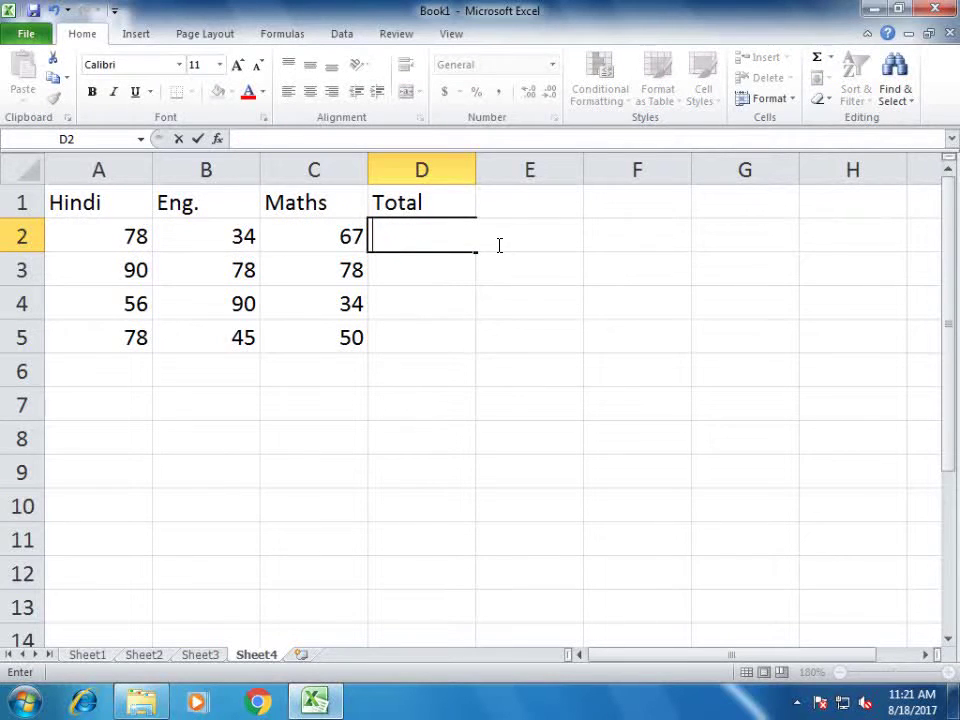
- Use AutoSum's Sum in D2 to total A2:C2, showing 179
left_click(487, 273)
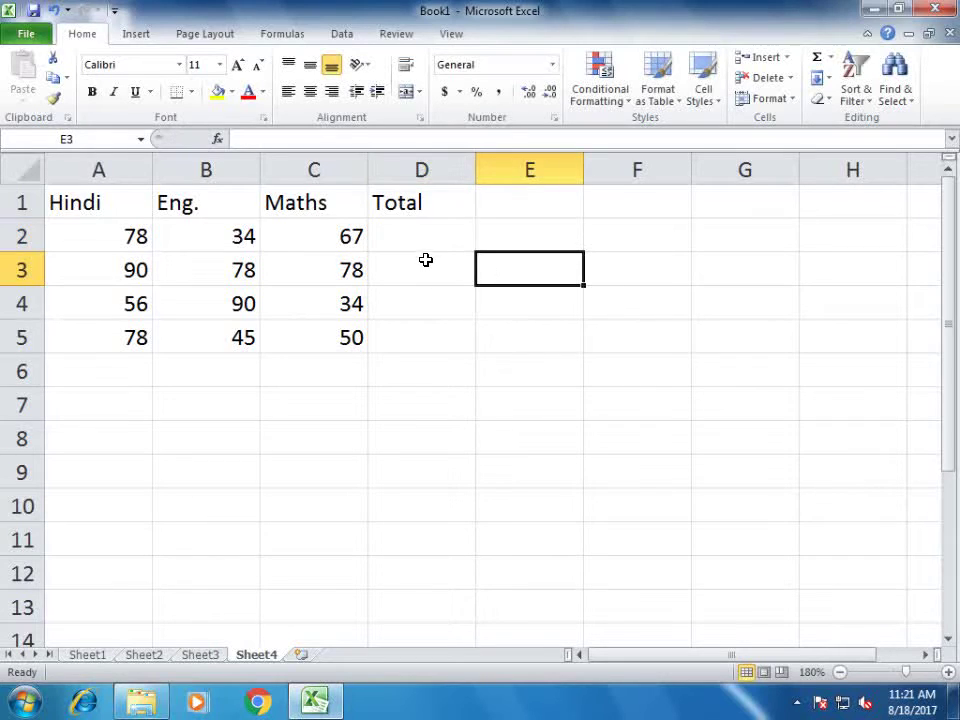
left_click(426, 240)
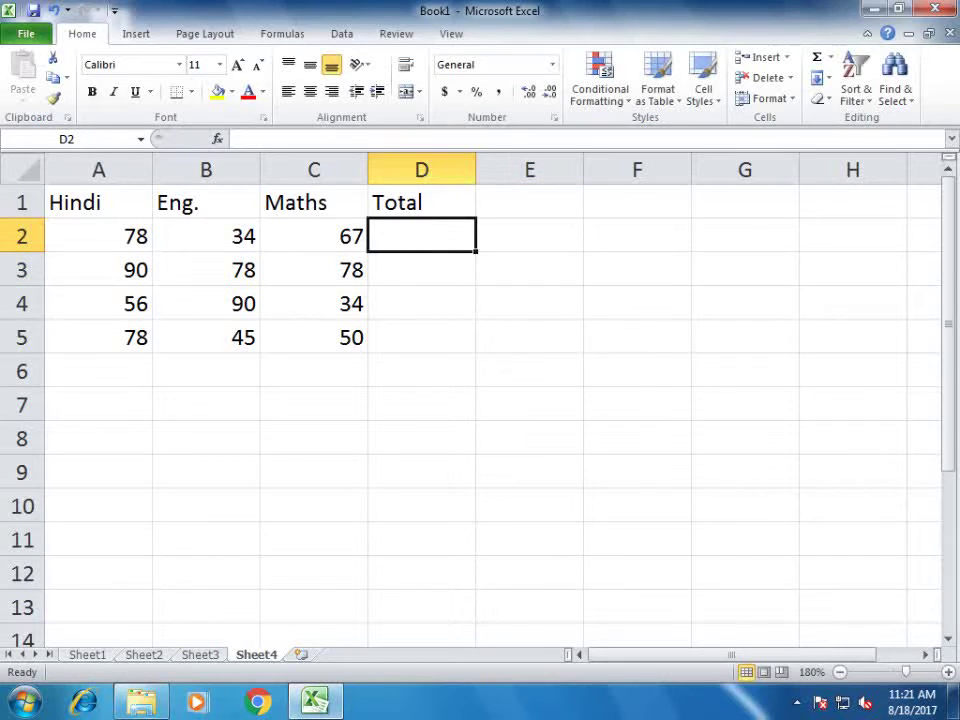
left_click(830, 58)
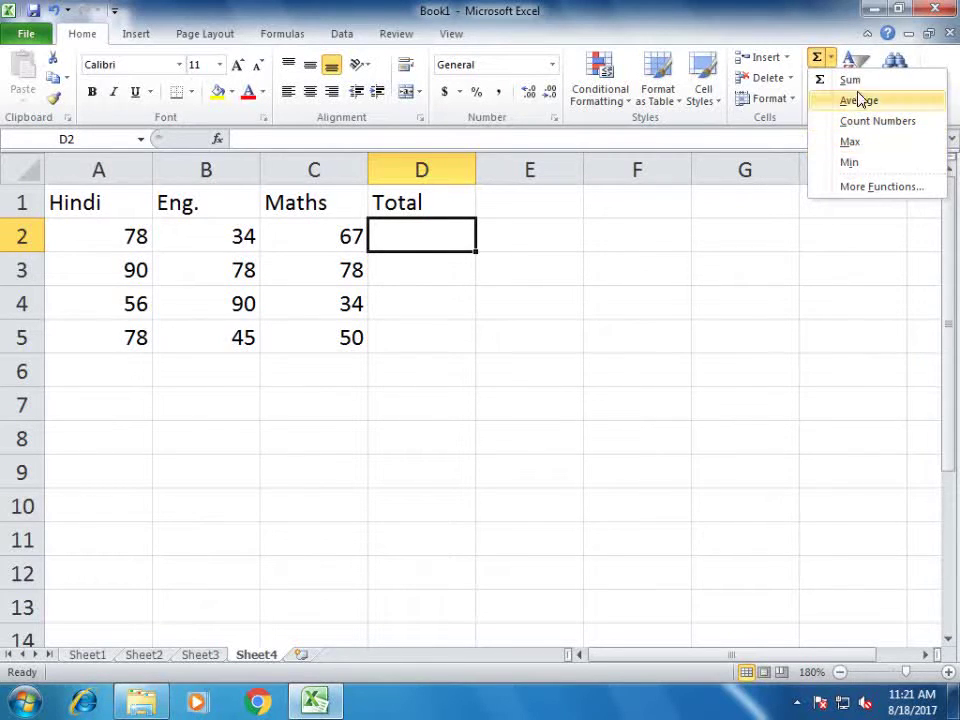
left_click(862, 82)
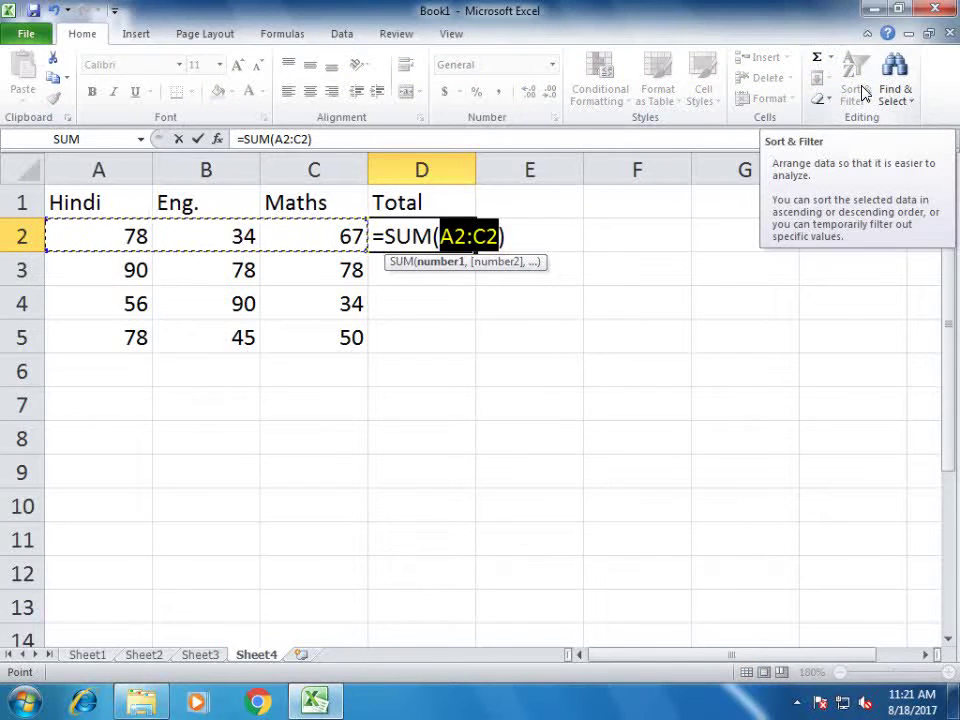
key("Return")
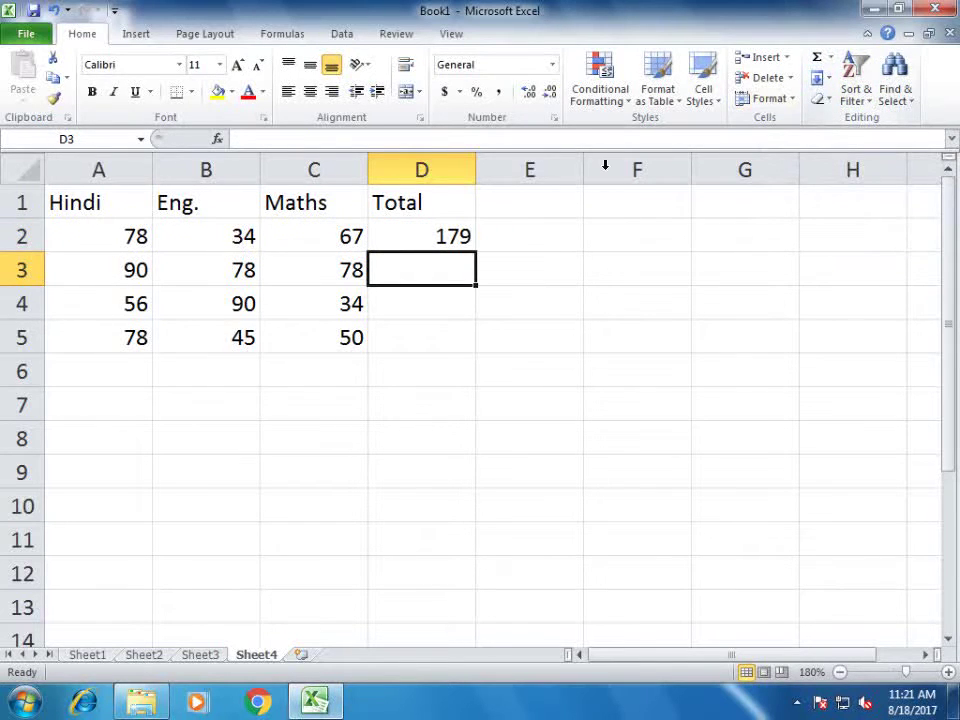
- Copy the D2 total down to D5, undoing overlong fills, giving 246, 180 and 173
left_click(452, 243)
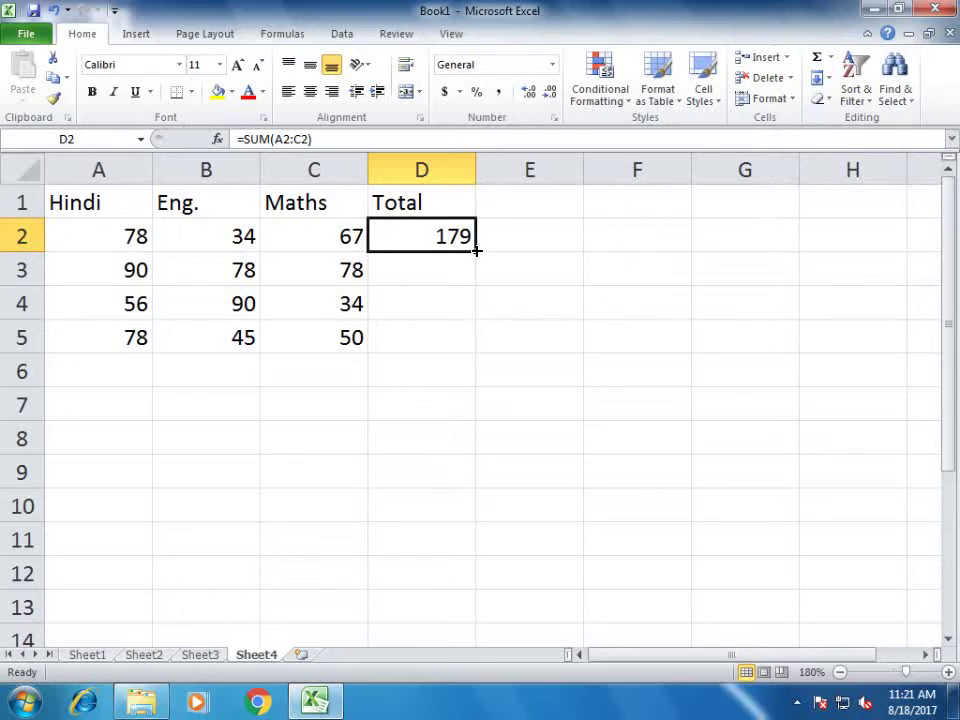
mouse_move(474, 251)
left_mouse_down()
mouse_move(470, 363)
mouse_move(468, 350)
left_mouse_up()
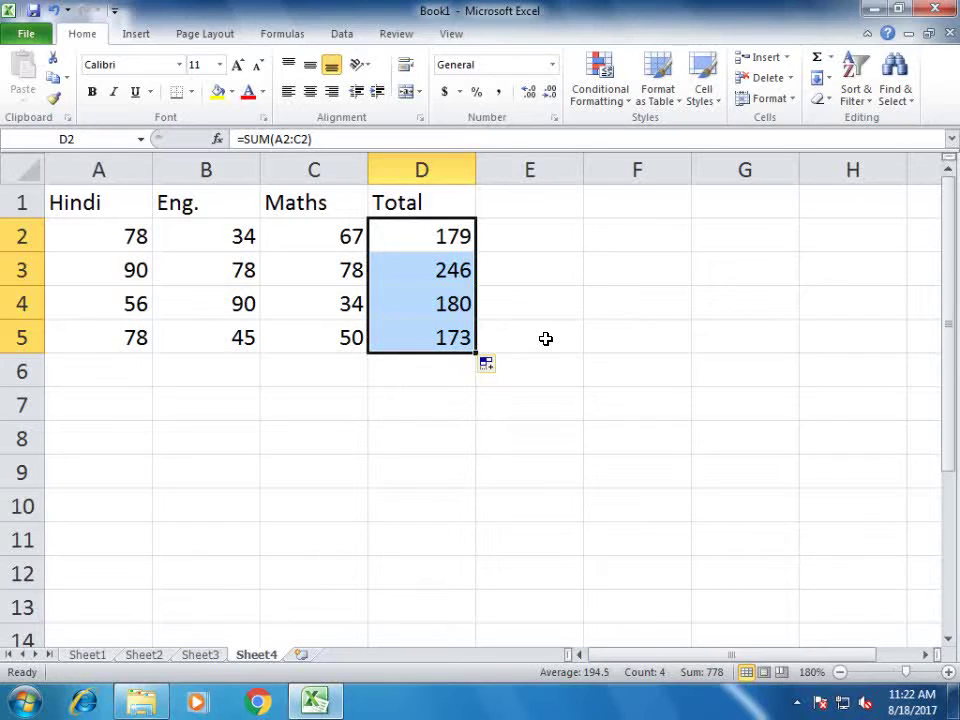
key("ctrl+z")
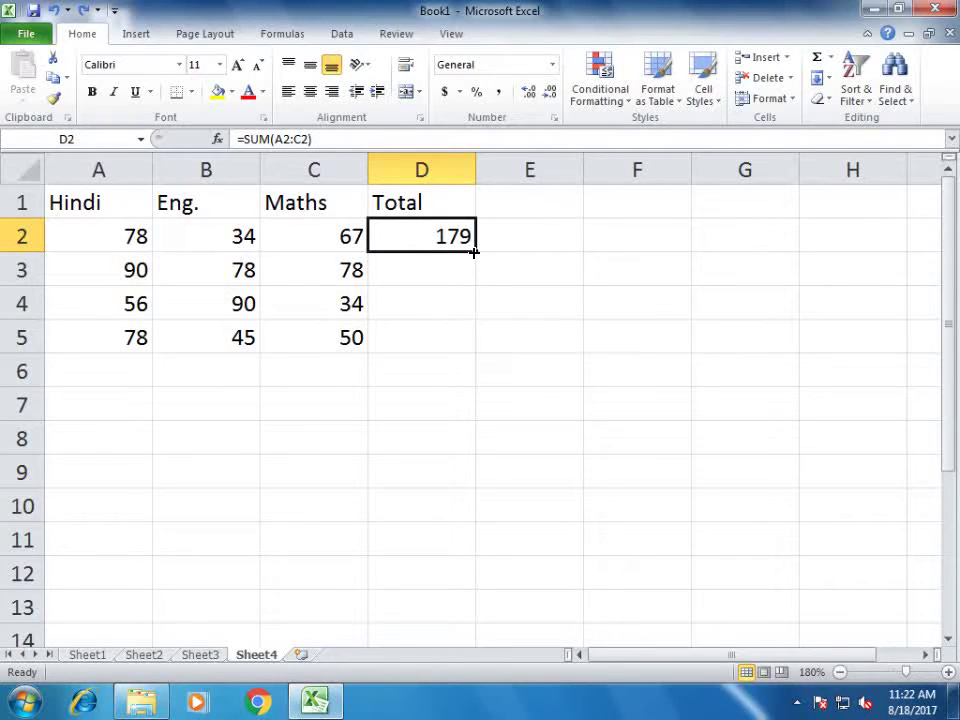
mouse_move(474, 252)
left_mouse_down()
mouse_move(447, 664)
mouse_move(459, 649)
left_mouse_up()
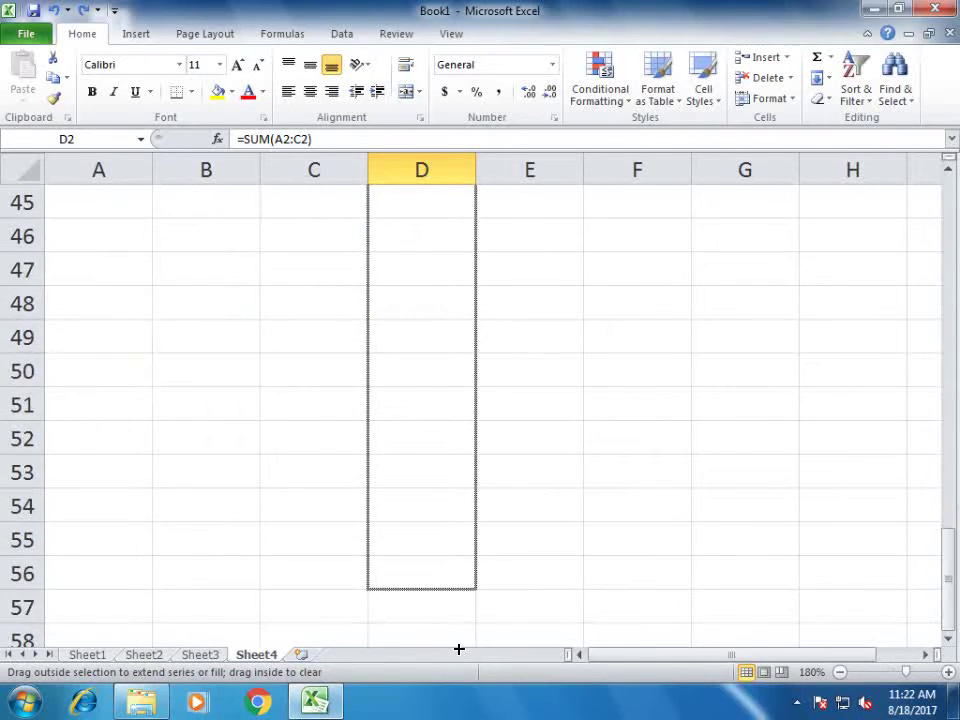
left_click_drag(459, 649, 454, 653)
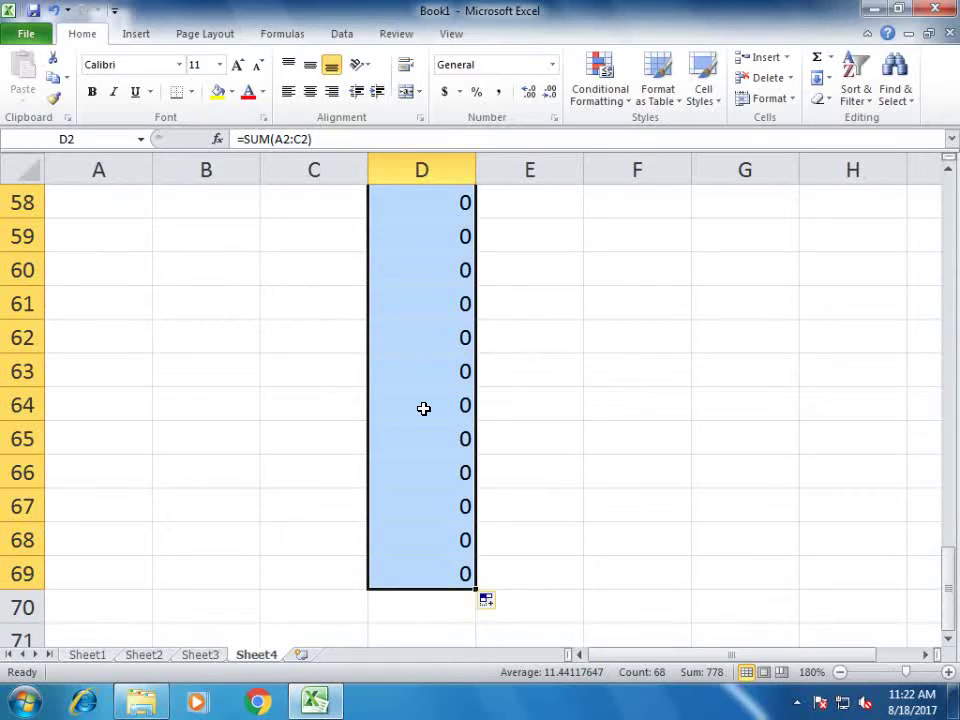
key("ctrl+z")
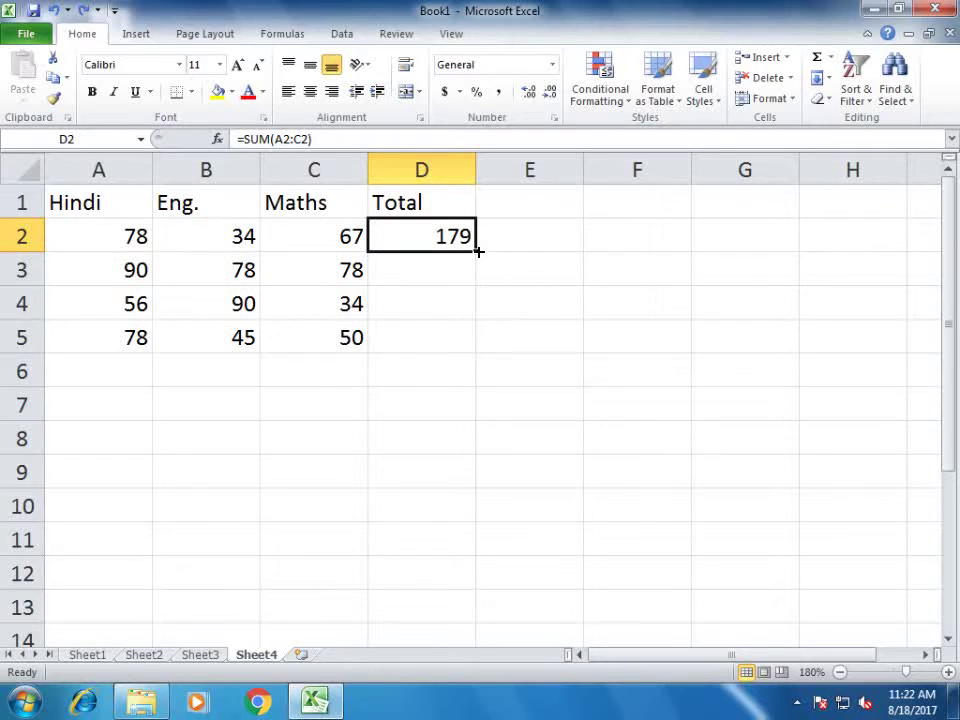
left_click_drag(478, 252, 478, 250)
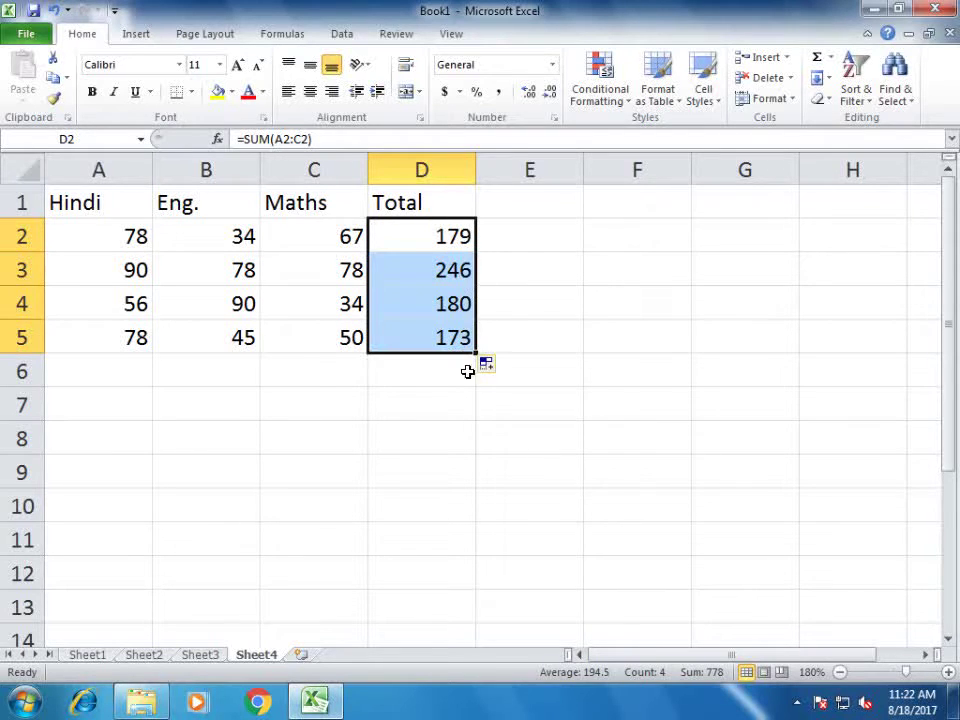
left_click(433, 485)
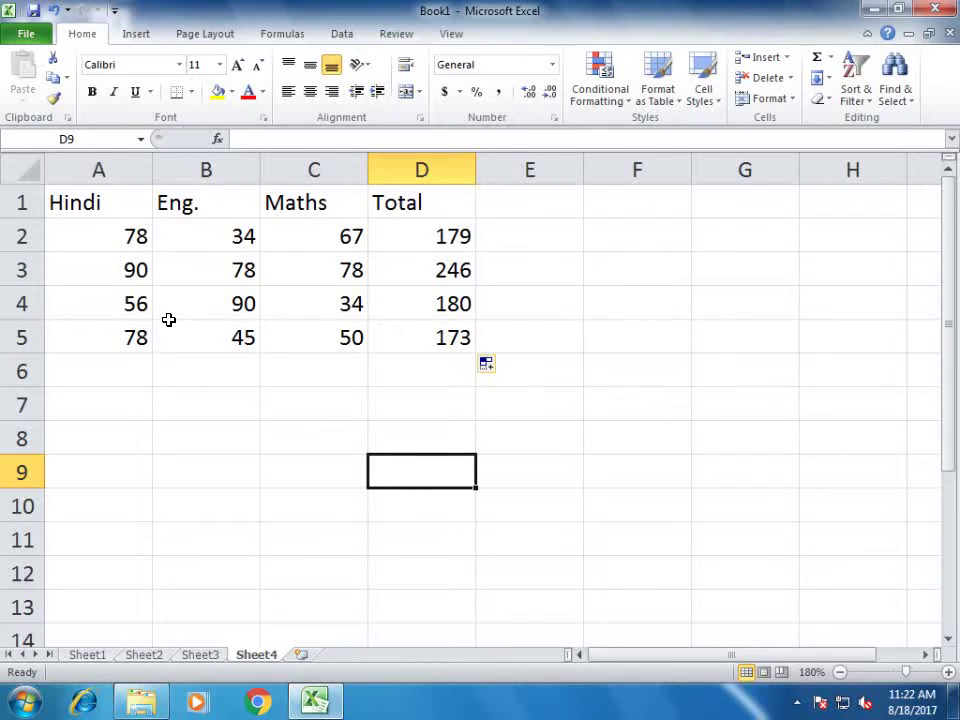
- Move to Sheet3 and browse Conditional Formatting's Highlight Cells Rules without applying a rule
left_click(203, 658)
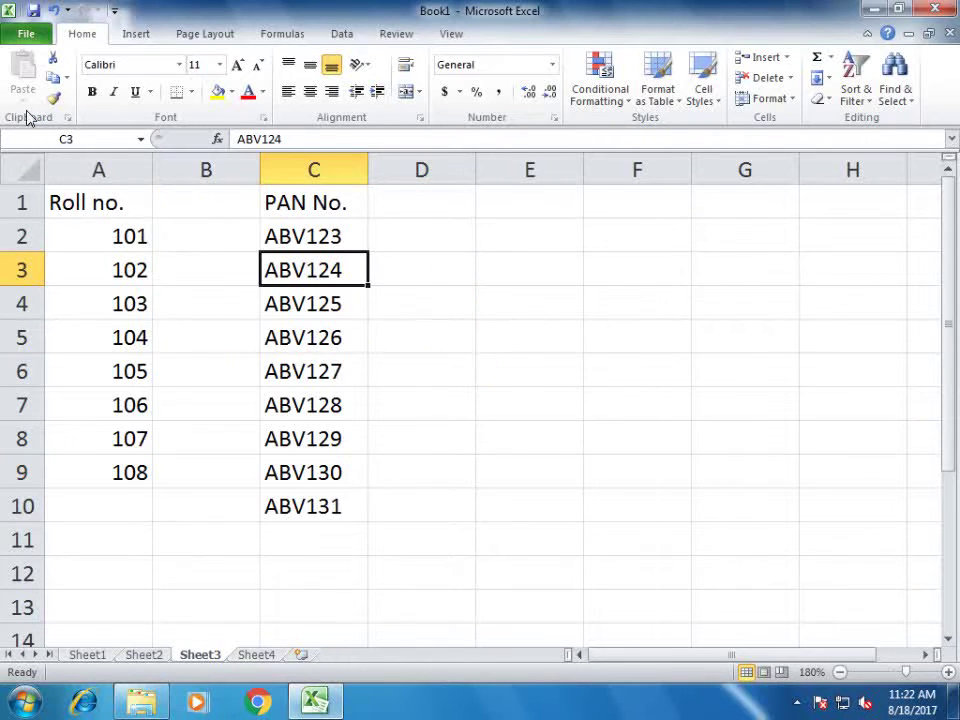
left_click(621, 104)
mouse_move(648, 177)
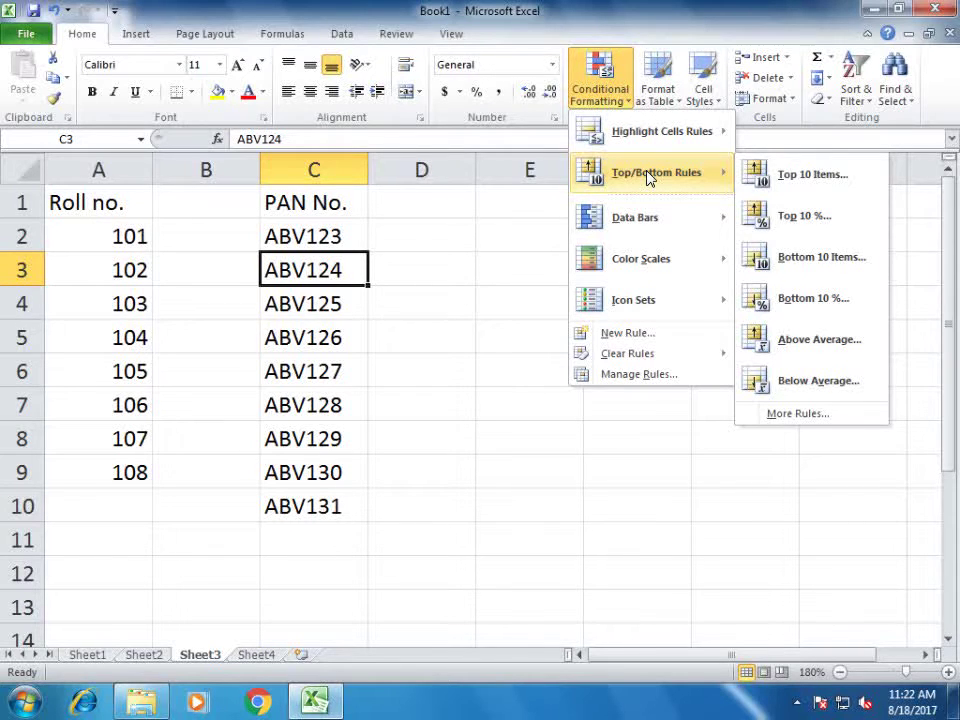
mouse_move(647, 147)
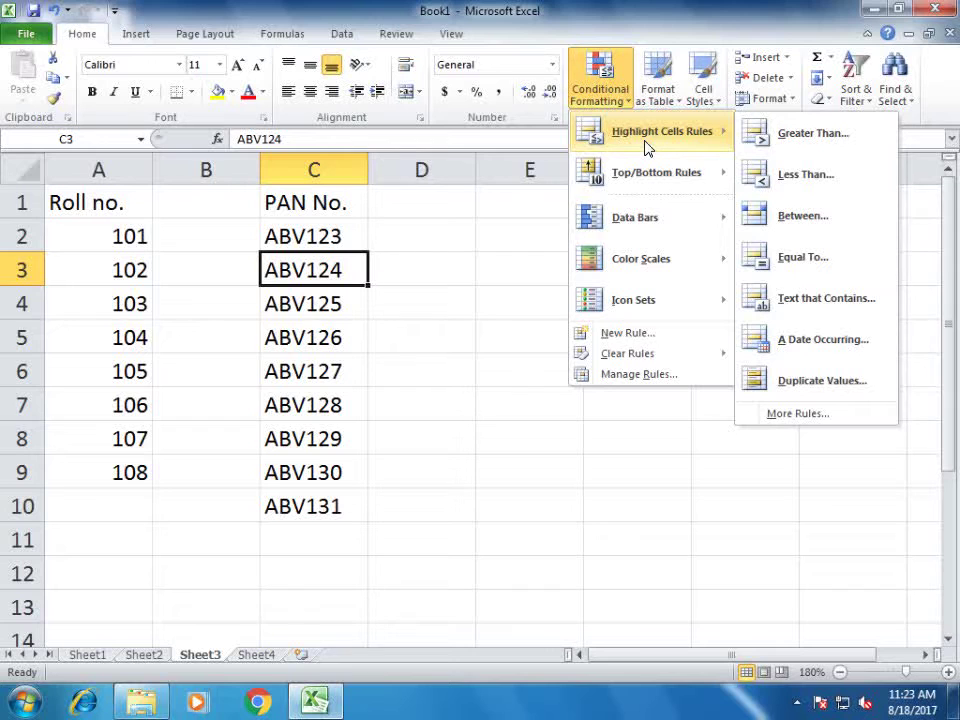
left_click(542, 347)
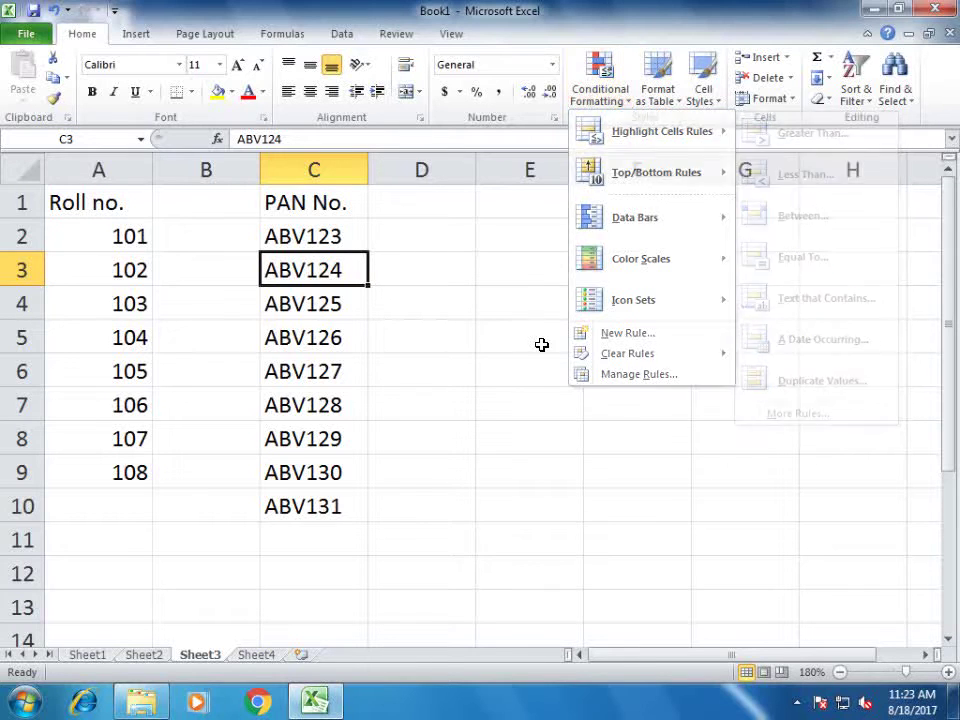
left_click(617, 104)
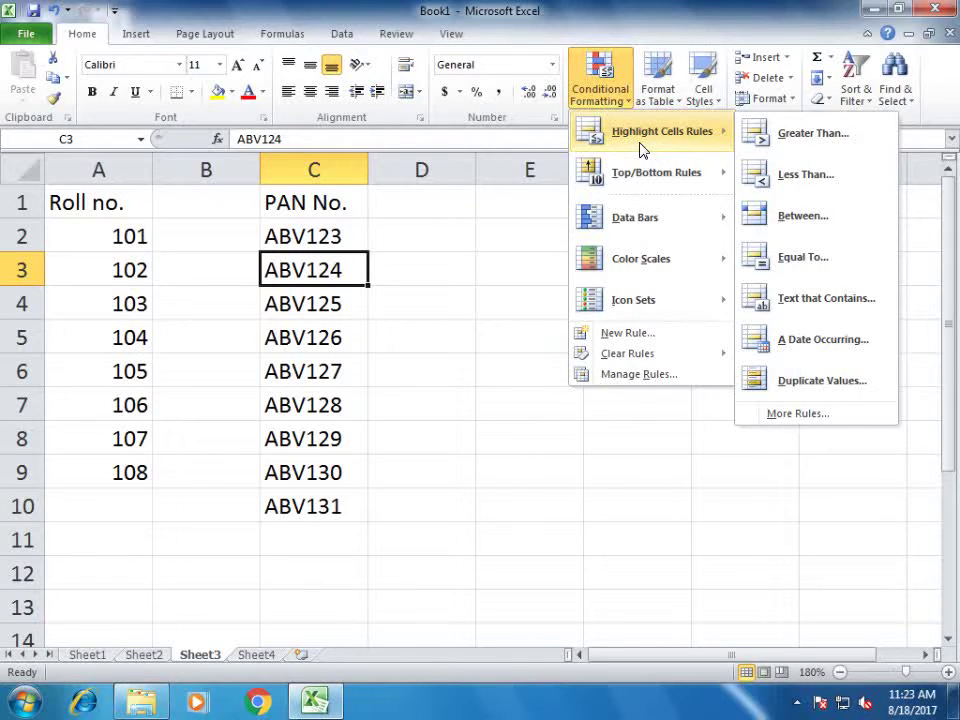
left_click(493, 314)
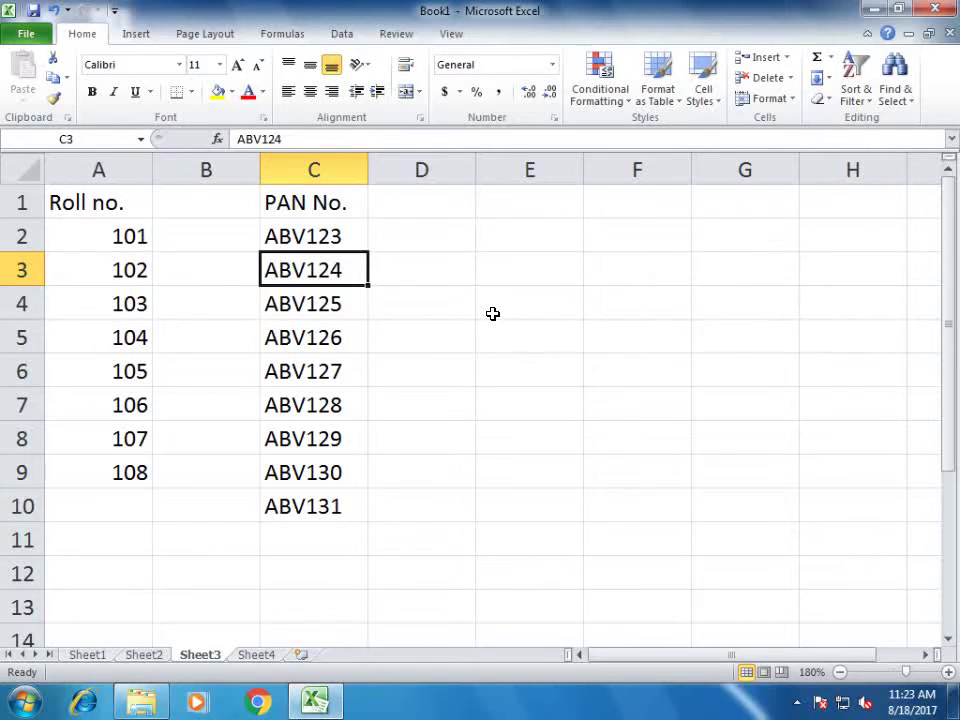
- Open the RK workbook and switch to Sheet1 with the student marks table
key("ctrl+o")
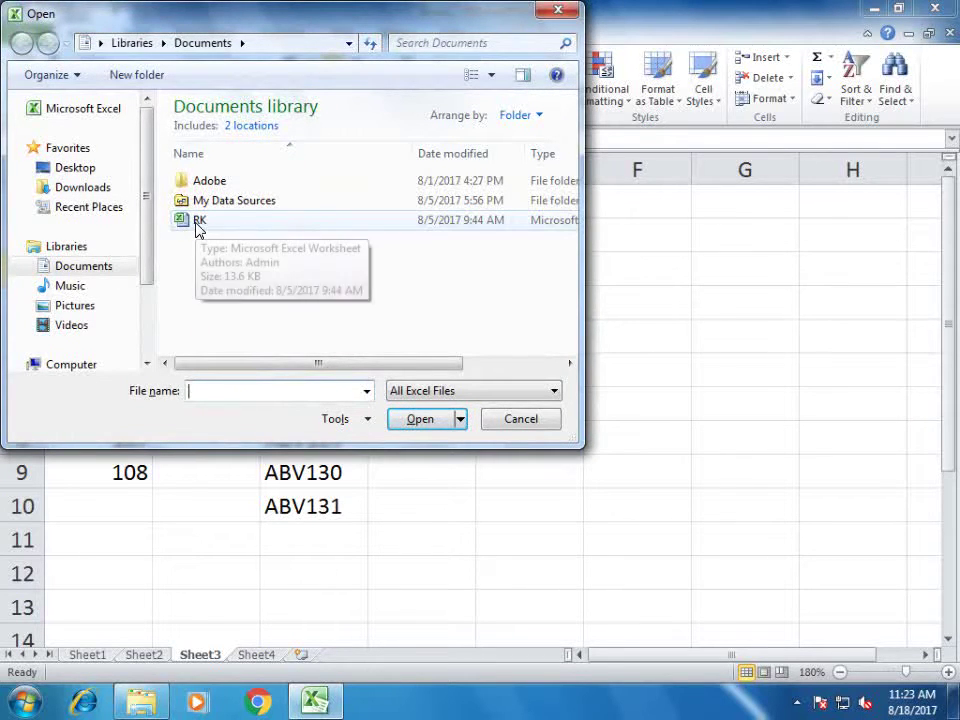
double_click(197, 222)
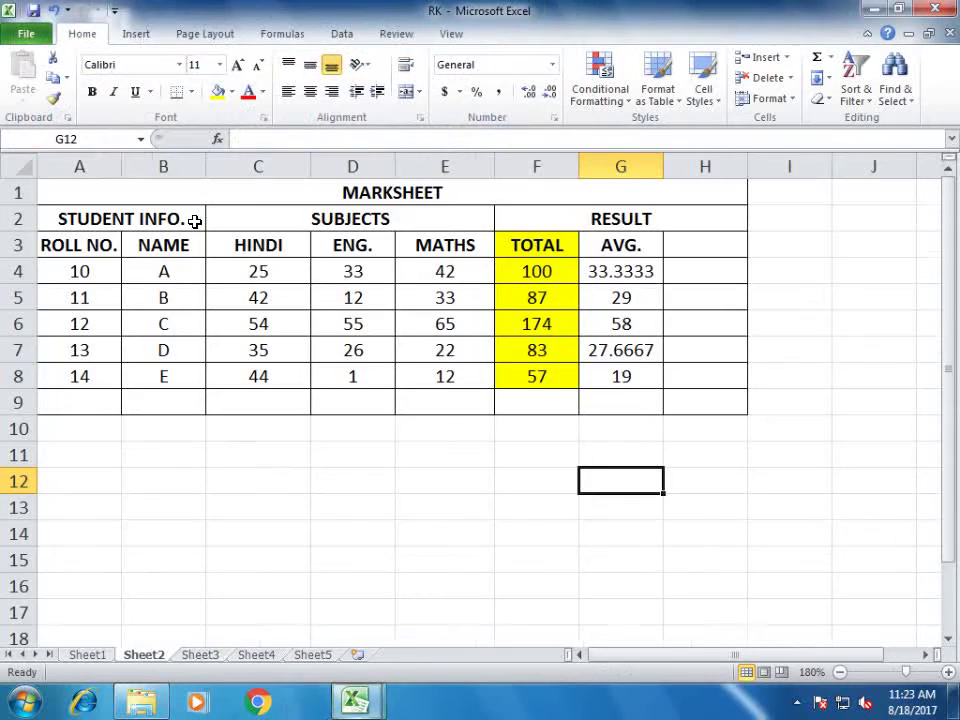
left_click(89, 655)
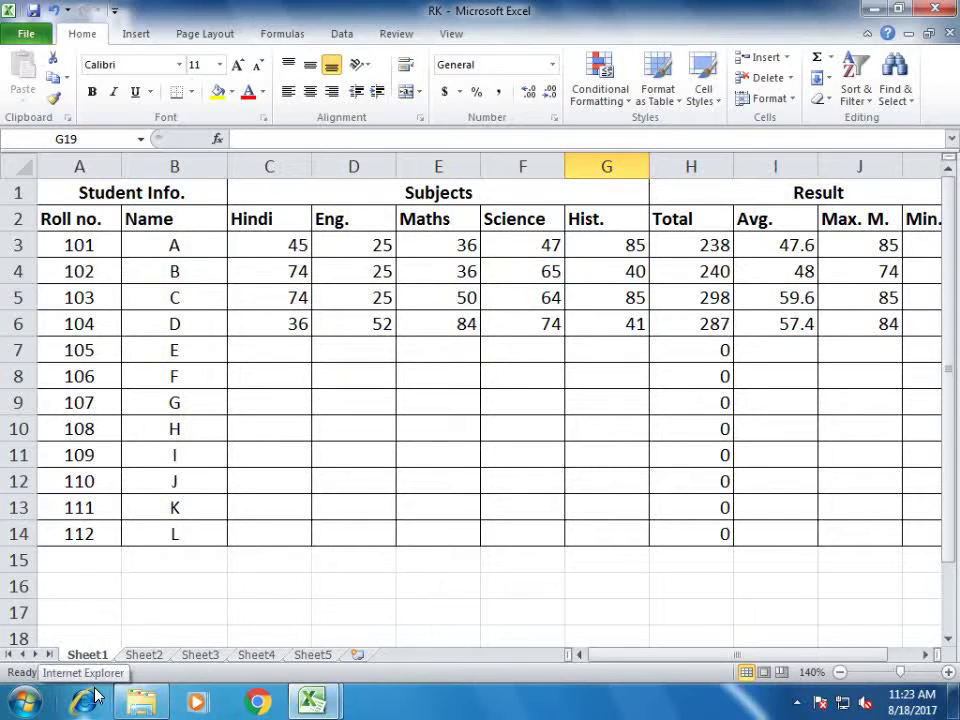
- Zoom out, enter 78 as the Hindi mark in C7, then delete it
left_click(276, 347)
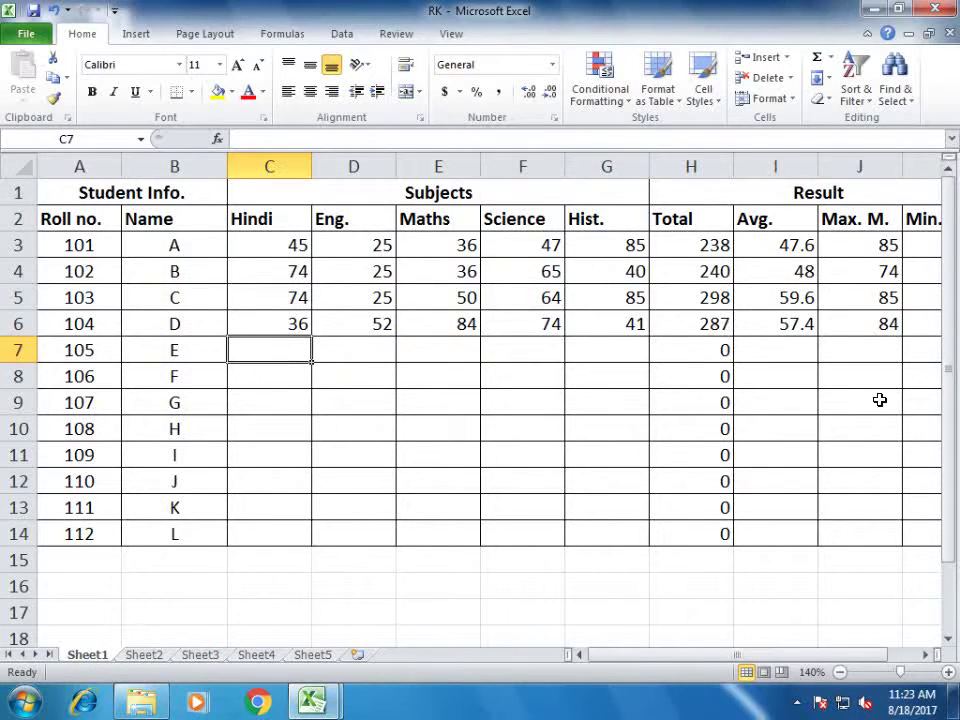
left_click(840, 672)
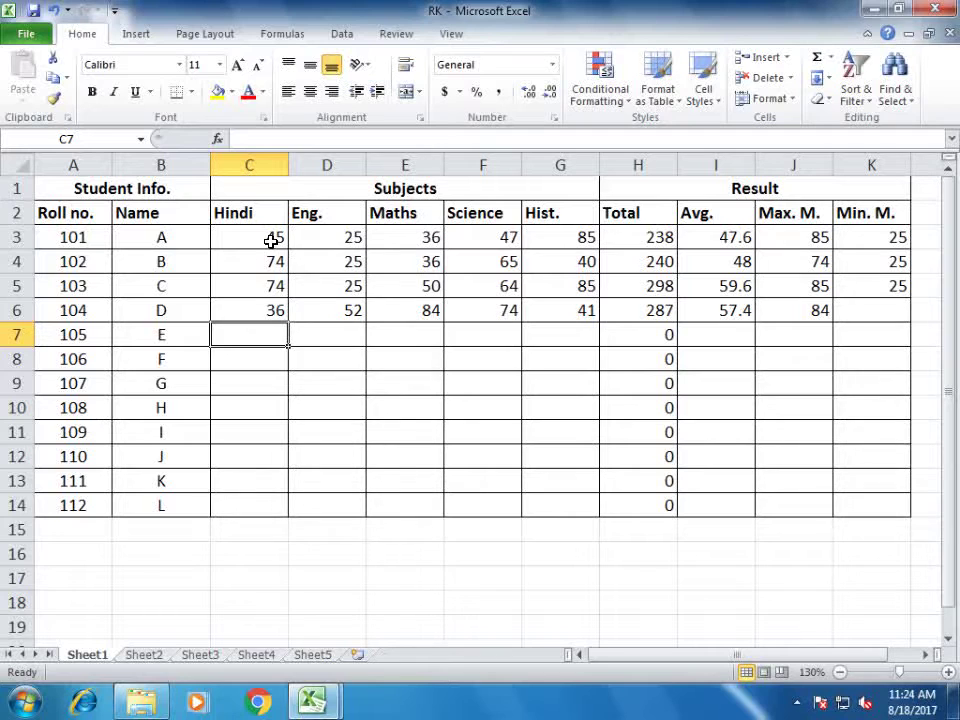
left_click_drag(271, 241, 597, 375)
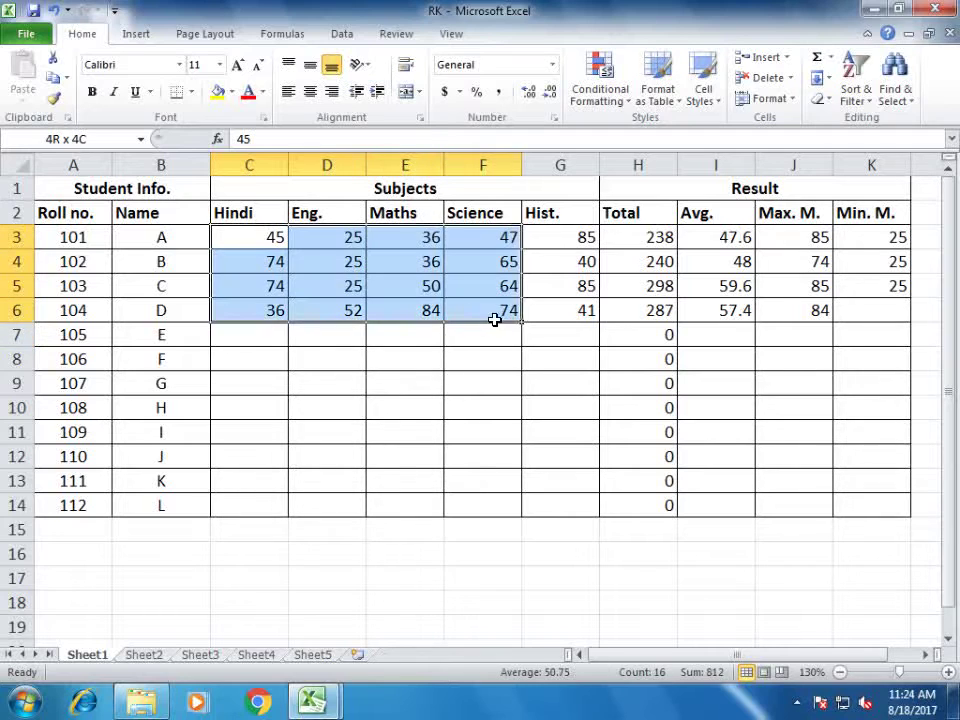
left_click(597, 375)
left_click(272, 333)
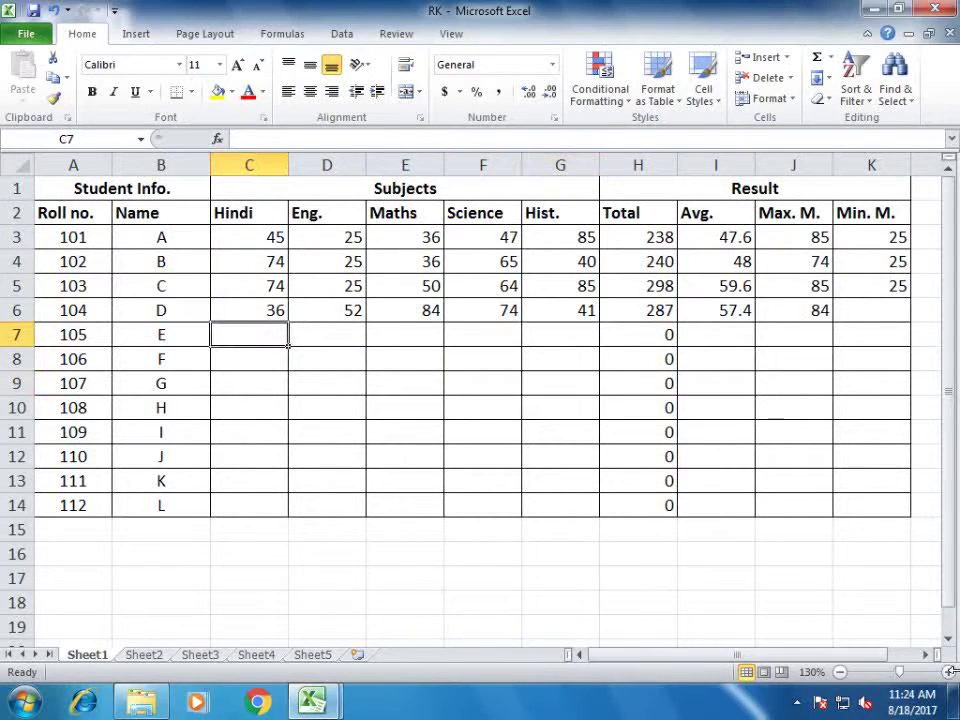
type("78")
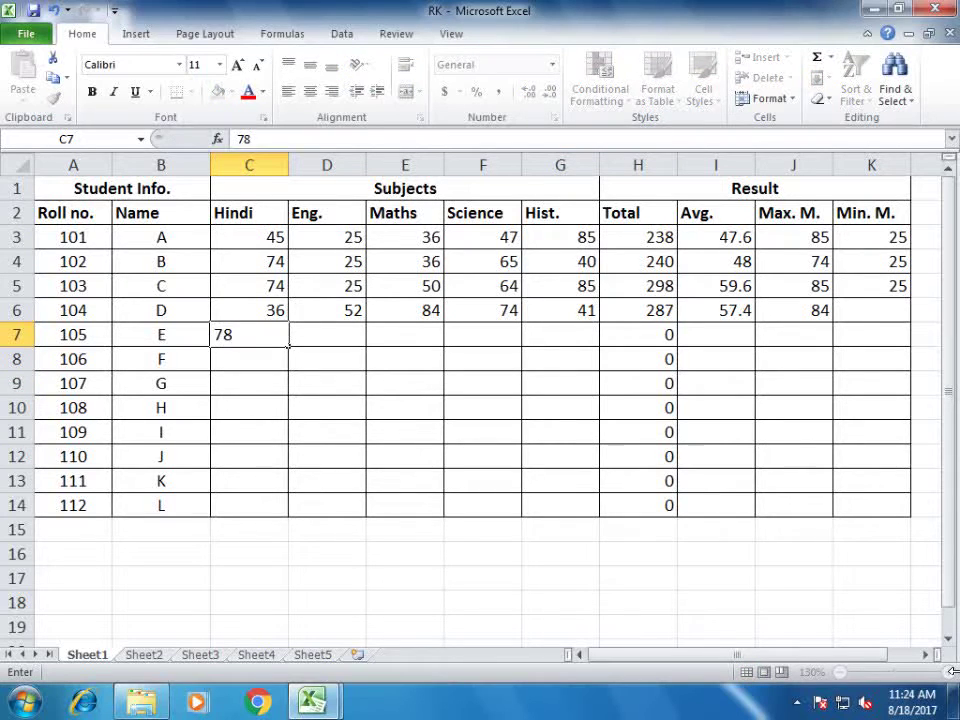
key("Return")
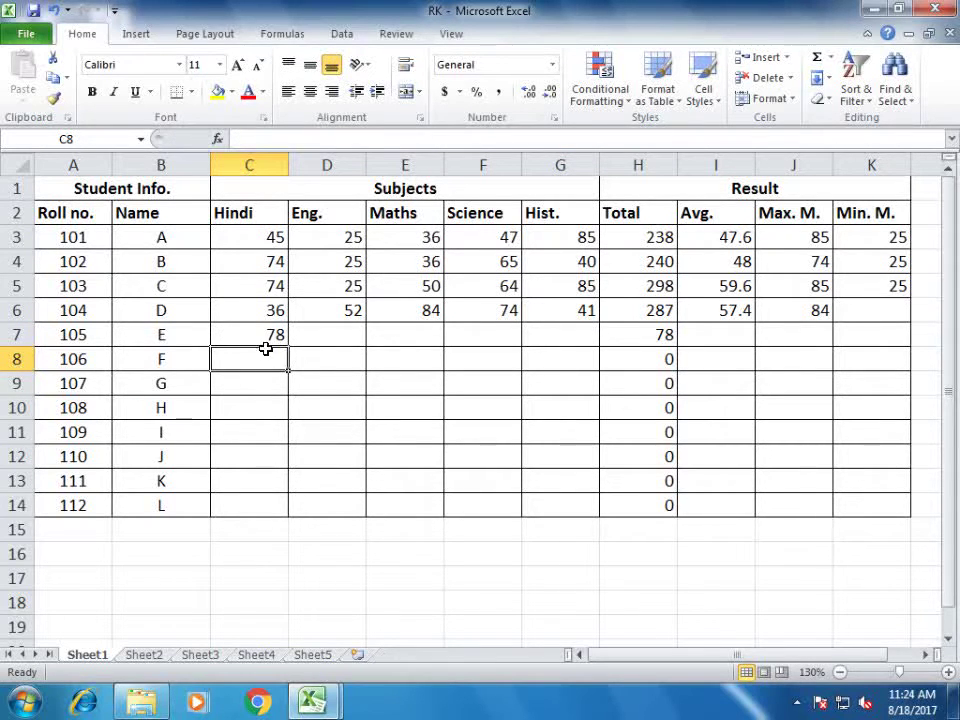
left_click(260, 334)
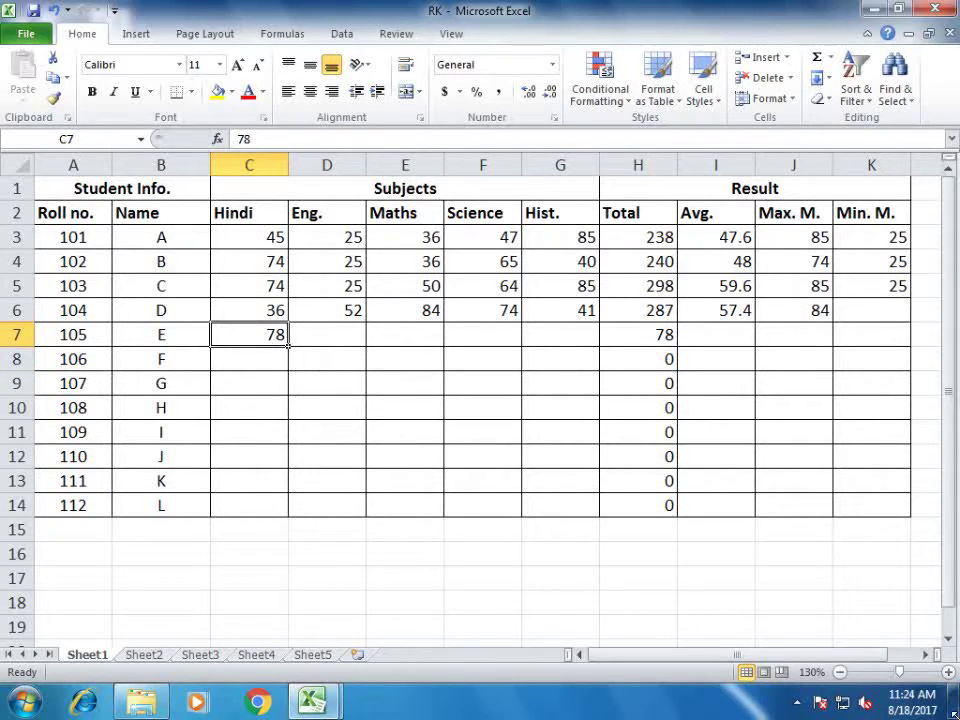
key("Delete")
- Fill the marks block C7:G14 with =RANDBETWEEN(10,99) formulas
type("=")
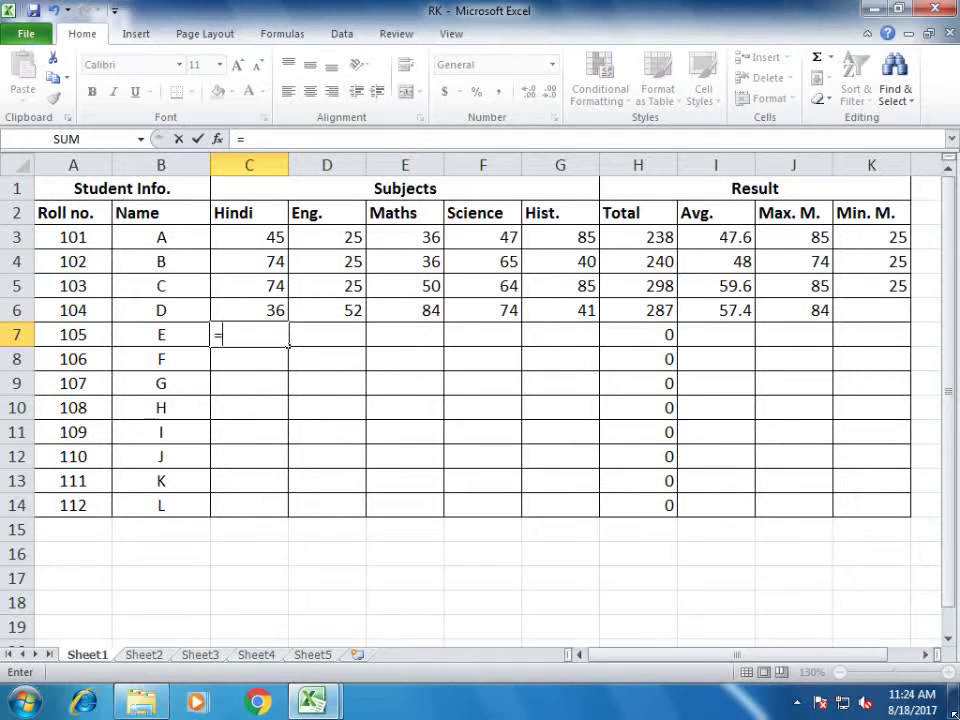
type("ra")
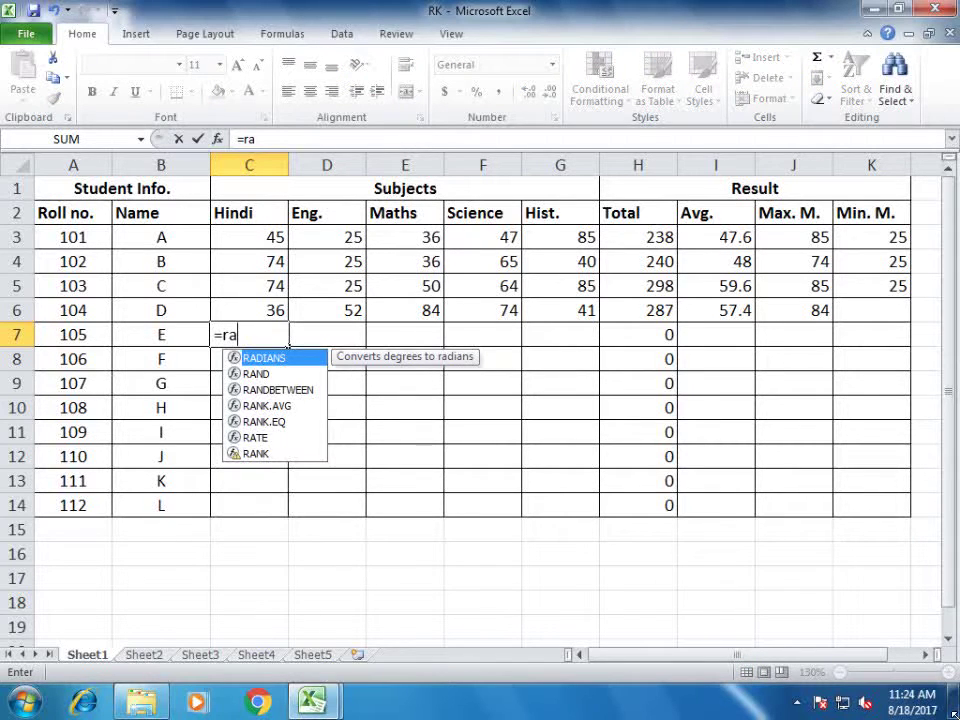
key("Down")
key("Down")
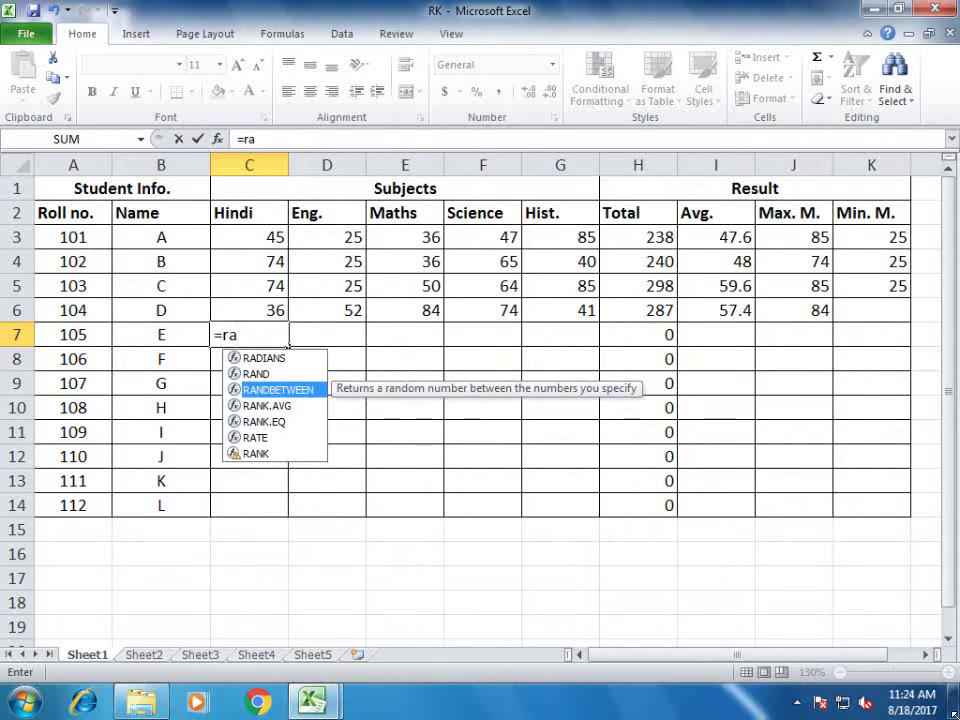
key("Tab")
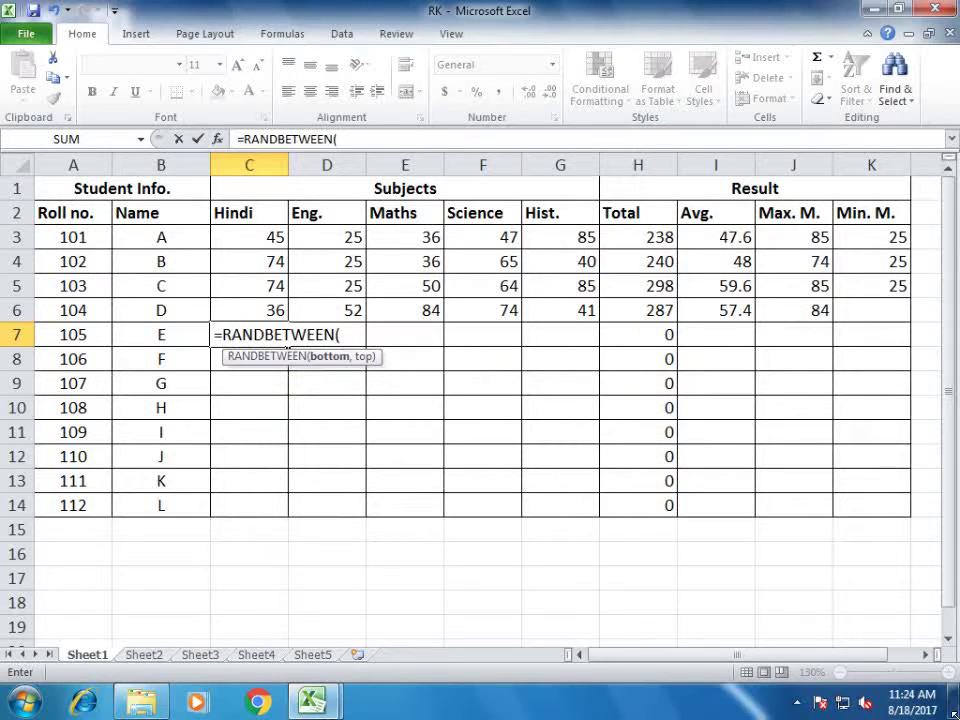
type("10,")
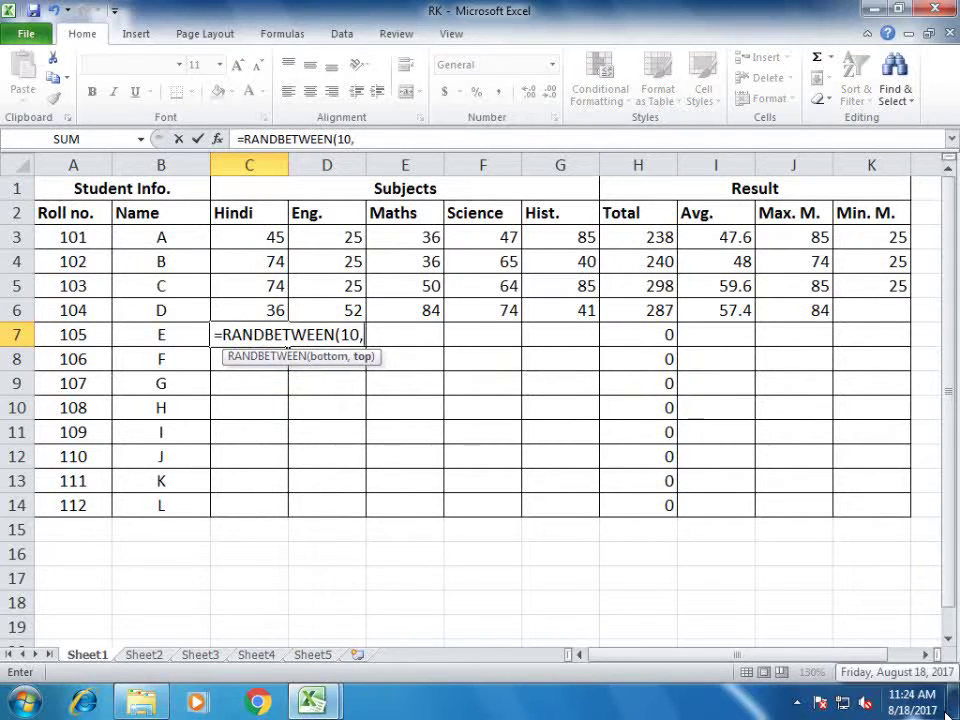
type("99")
key("Return")
mouse_move(270, 330)
left_mouse_down()
mouse_move(603, 513)
mouse_move(585, 508)
left_mouse_up()
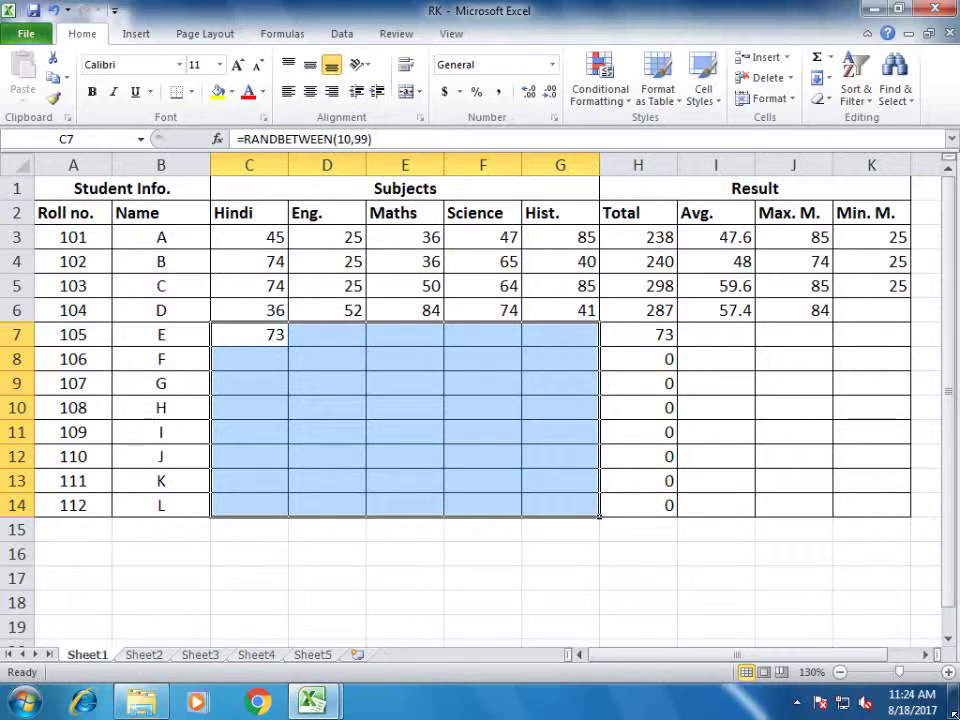
key("ctrl+d")
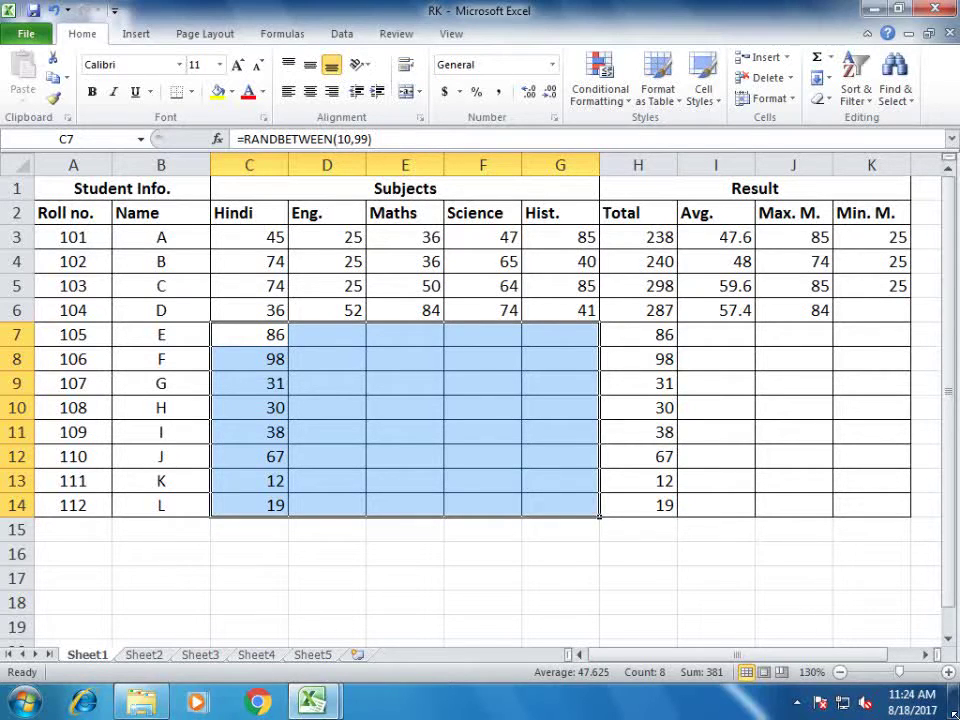
key("ctrl+r")
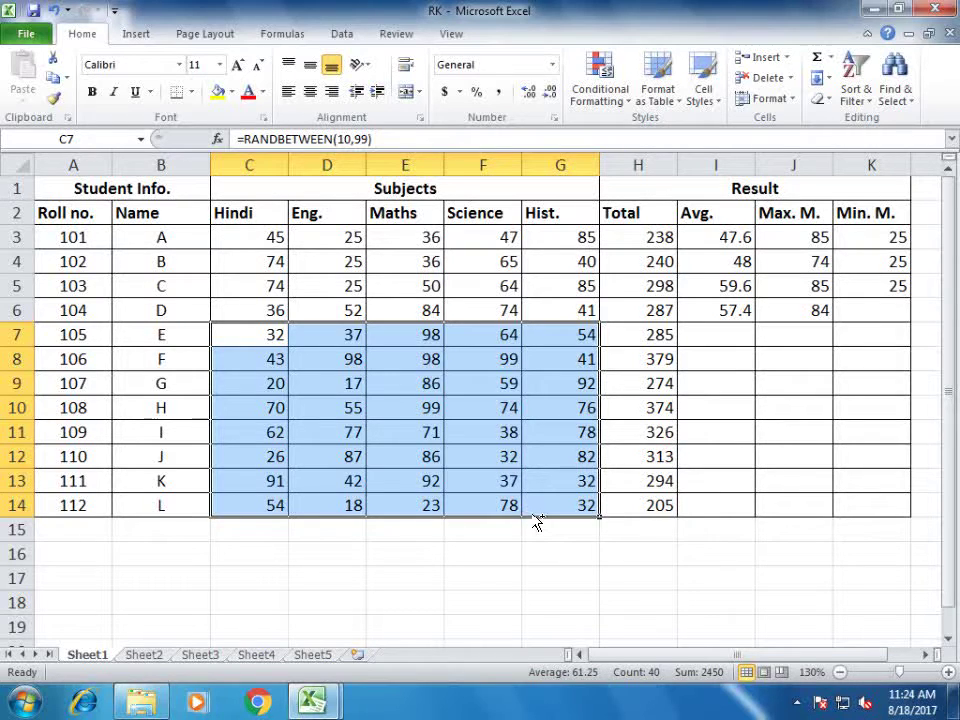
- Copy the random marks and paste them back as values only
key("ctrl+c")
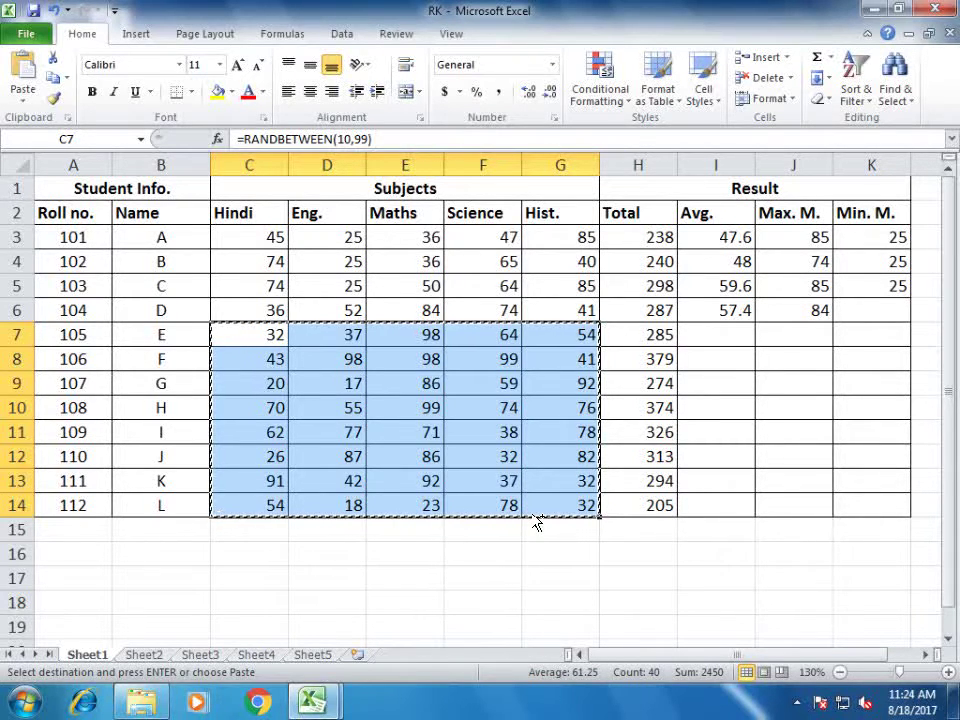
key("ctrl+alt+v")
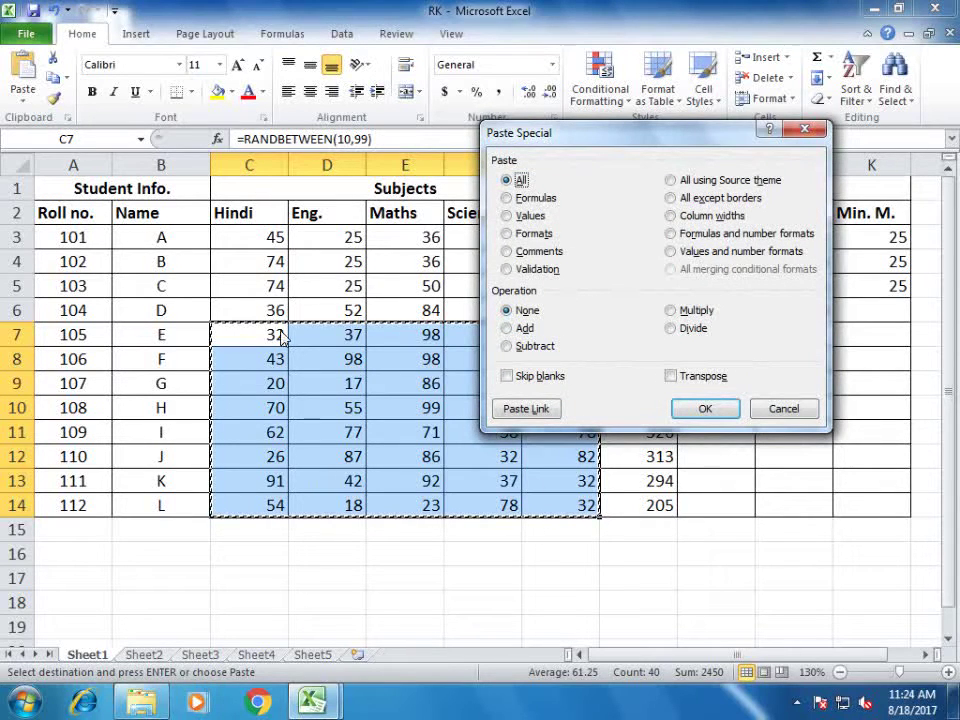
left_click(525, 215)
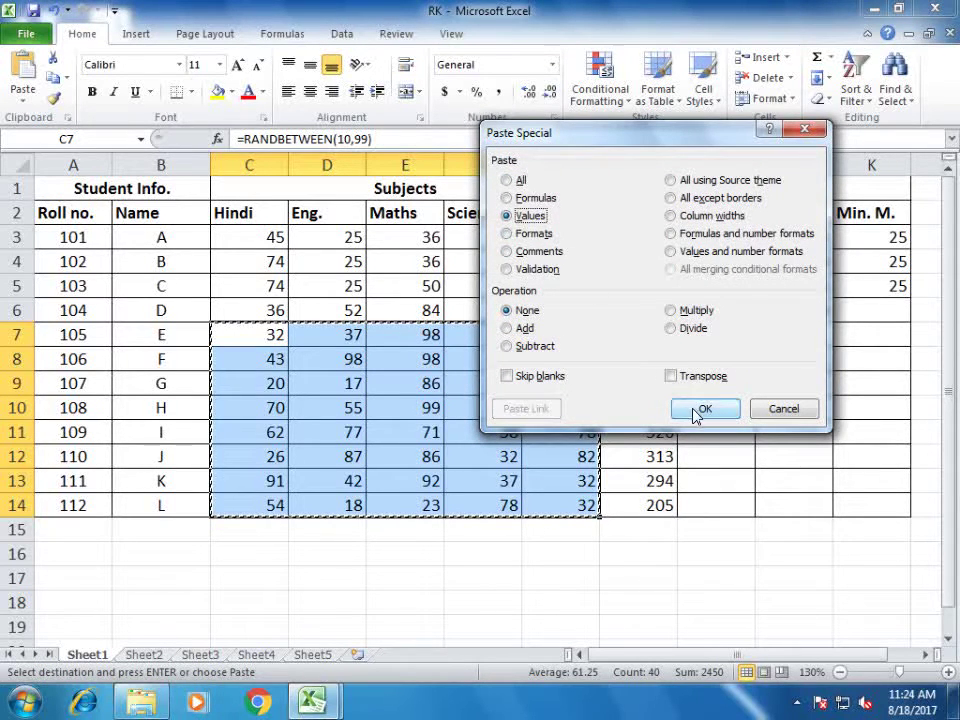
left_click(704, 409)
left_click(296, 520)
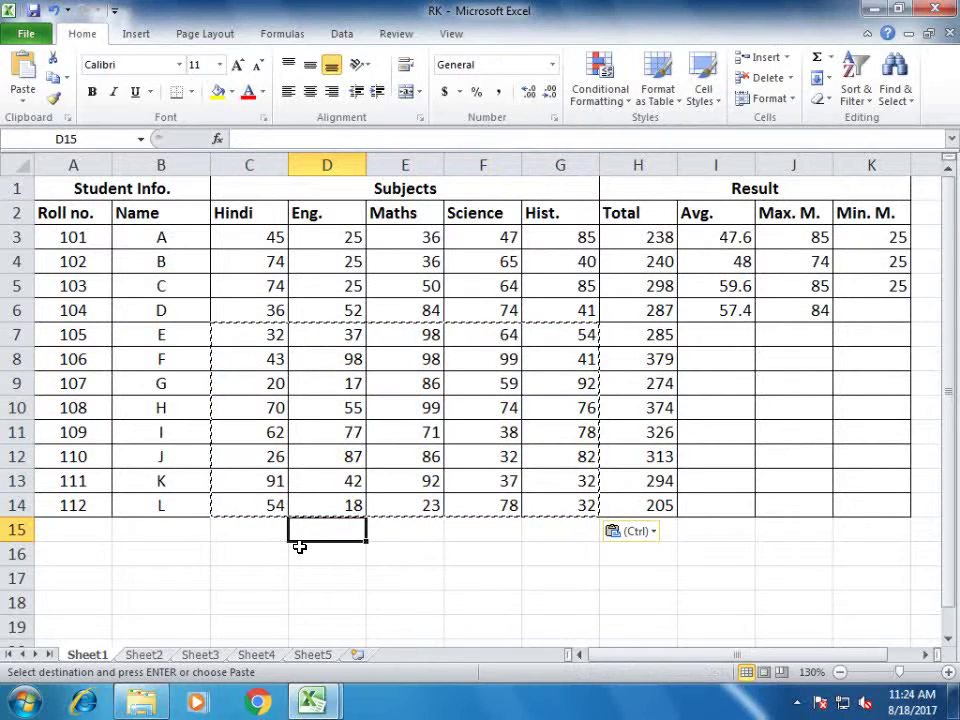
key("Escape")
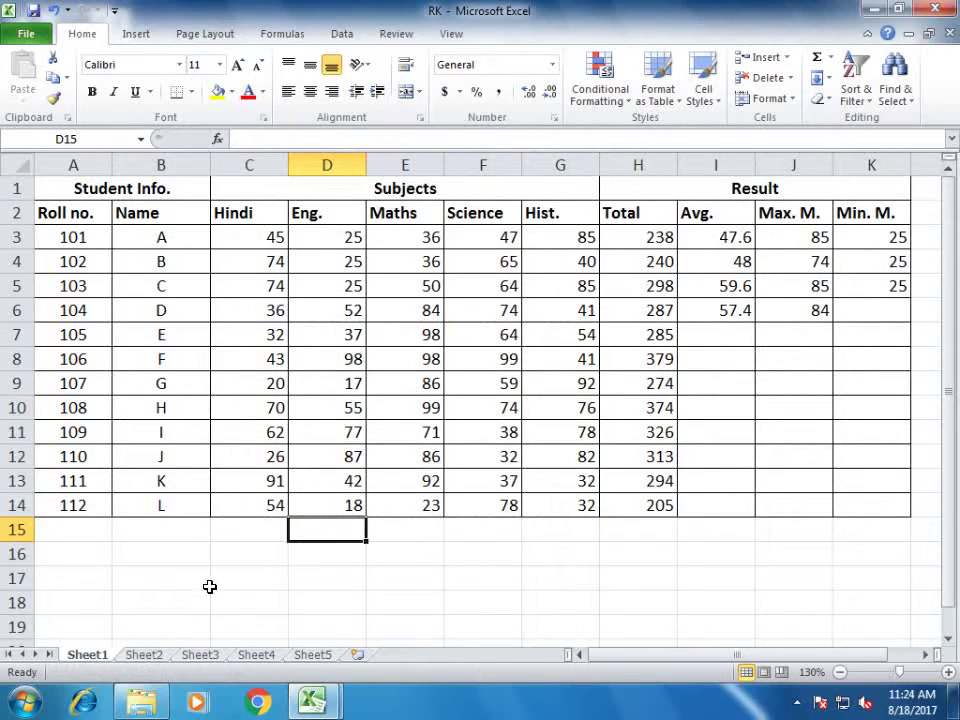
- Fill the Avg., Max. M. and Min. M. formulas down to row 14
left_click_drag(638, 240, 645, 458)
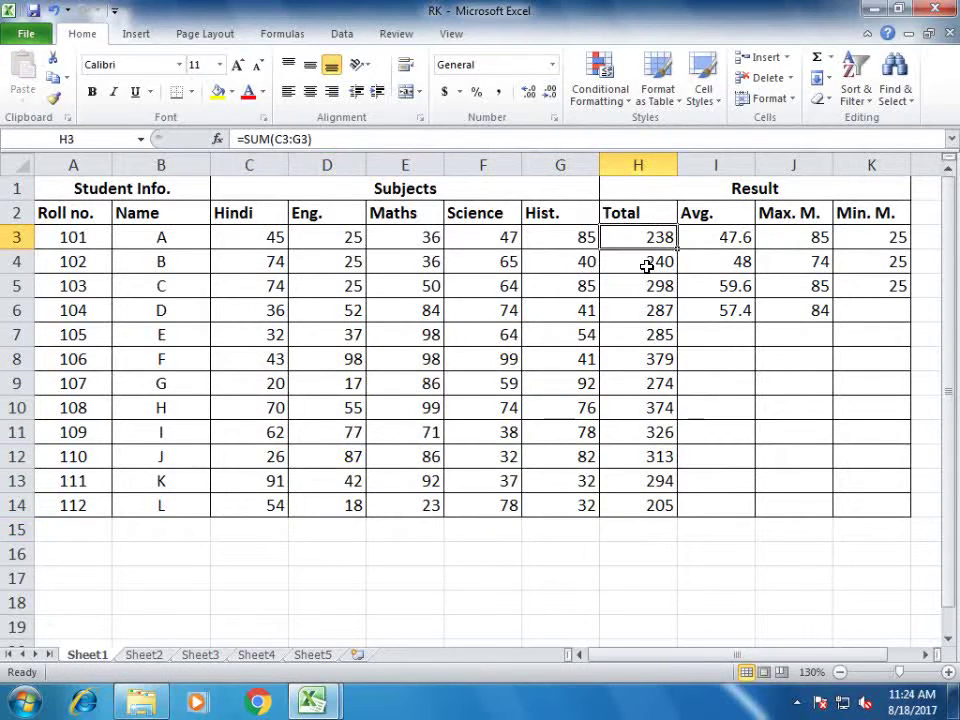
left_click(718, 311)
double_click(756, 321)
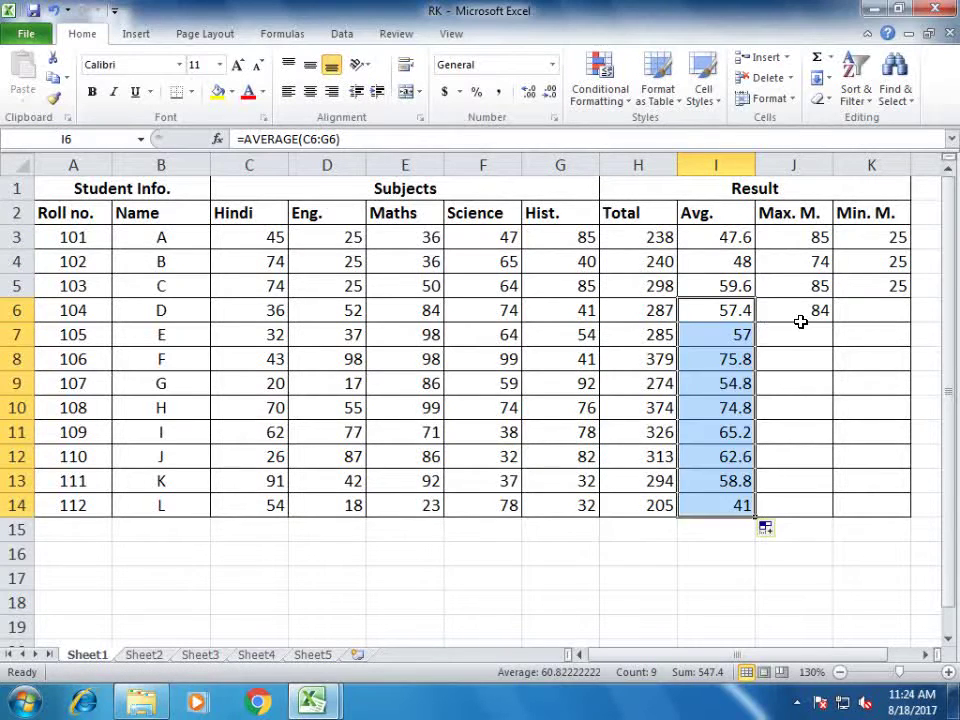
left_click(800, 321)
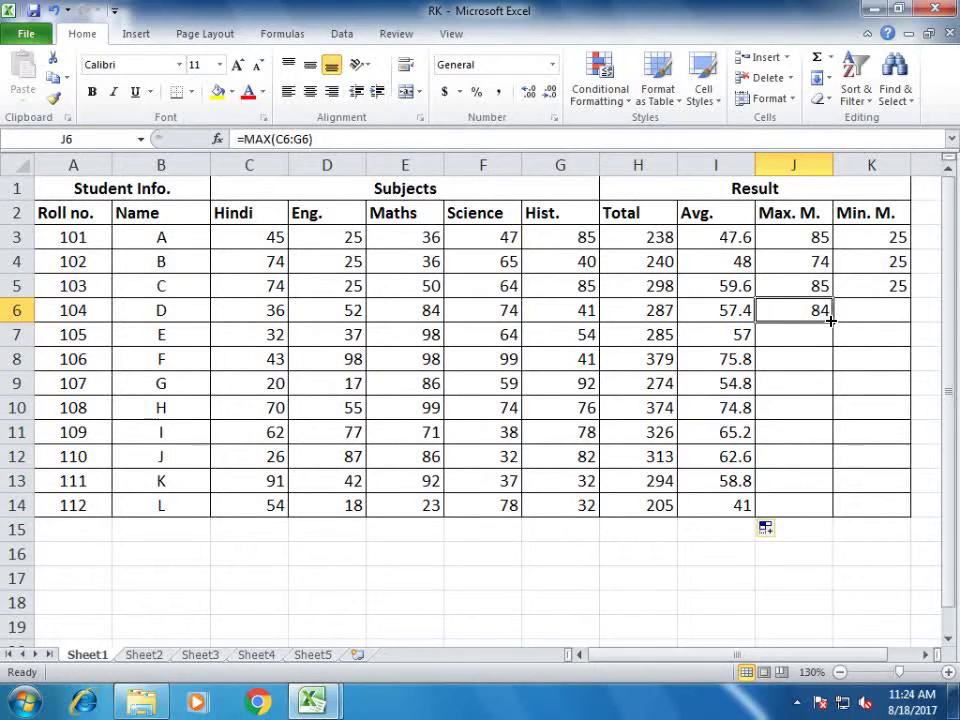
double_click(830, 321)
left_click(900, 306)
left_click(838, 284)
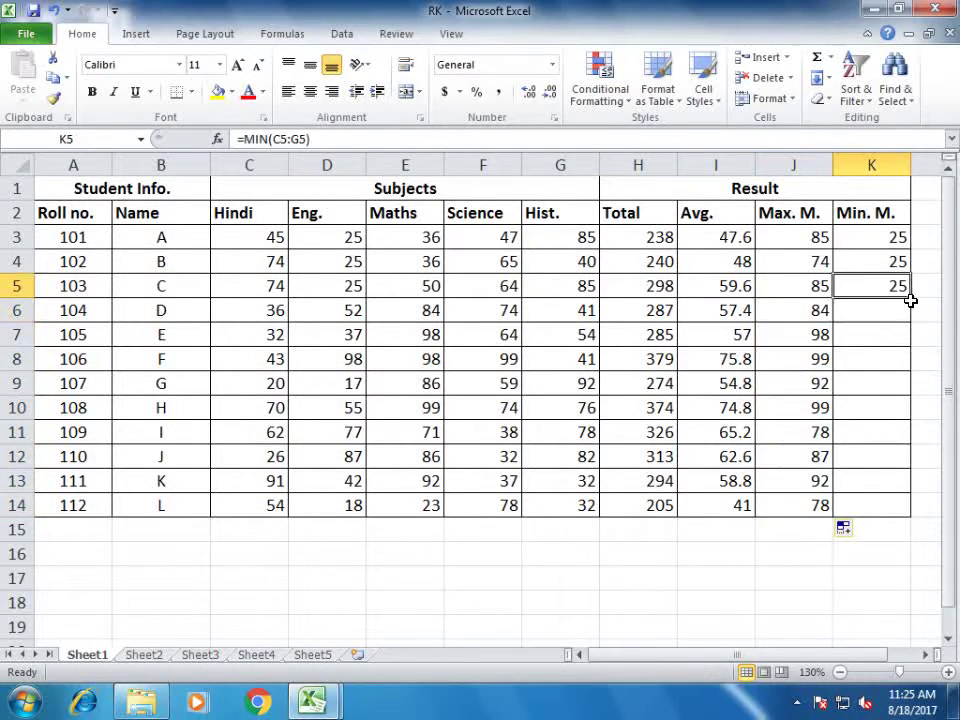
double_click(910, 300)
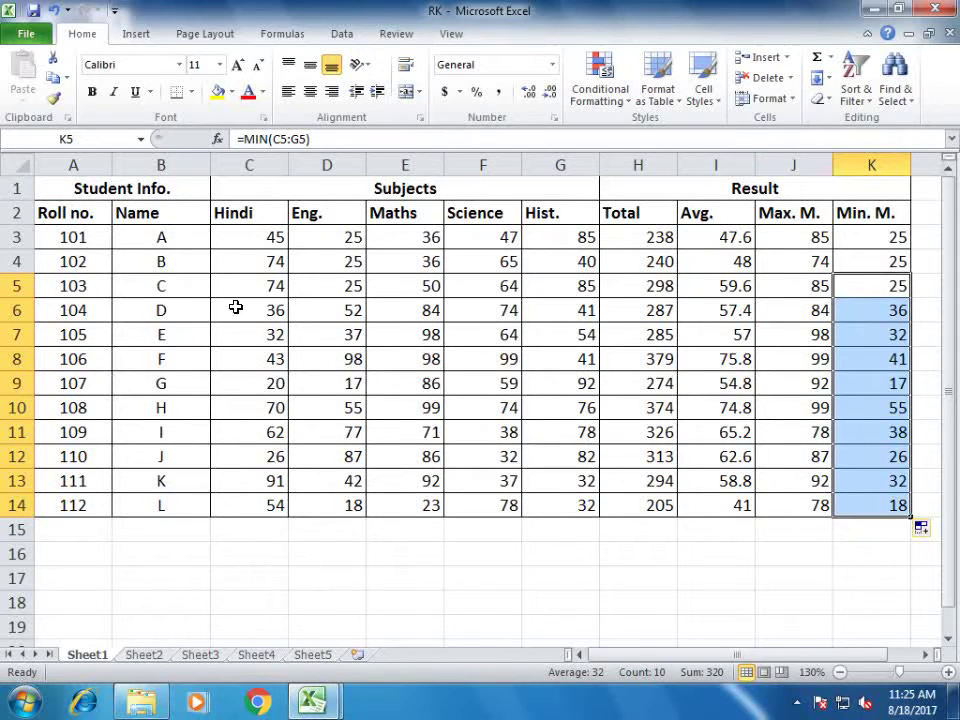
- Check several Hindi and English marks, then select the Hindi marks C3:C14
left_click(277, 401)
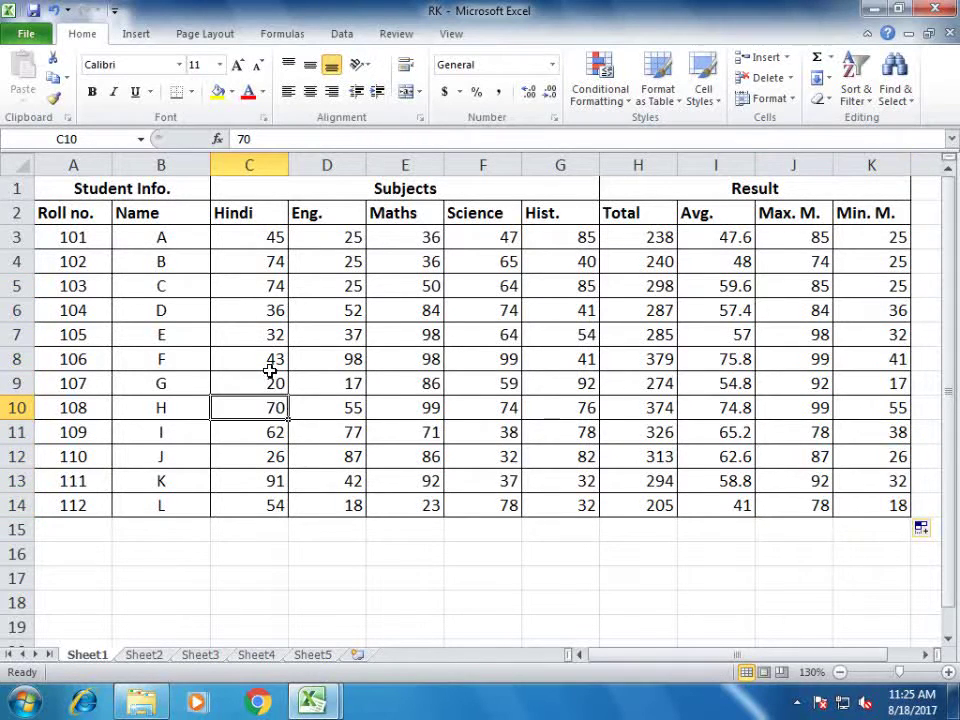
left_click(261, 240)
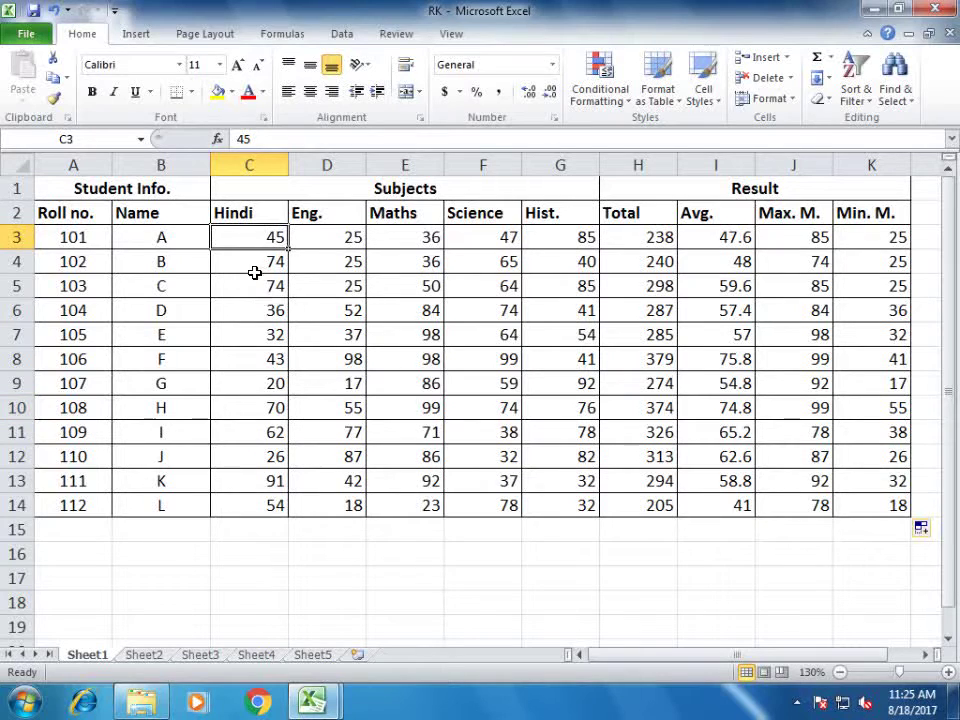
left_click(262, 286)
left_click(269, 335)
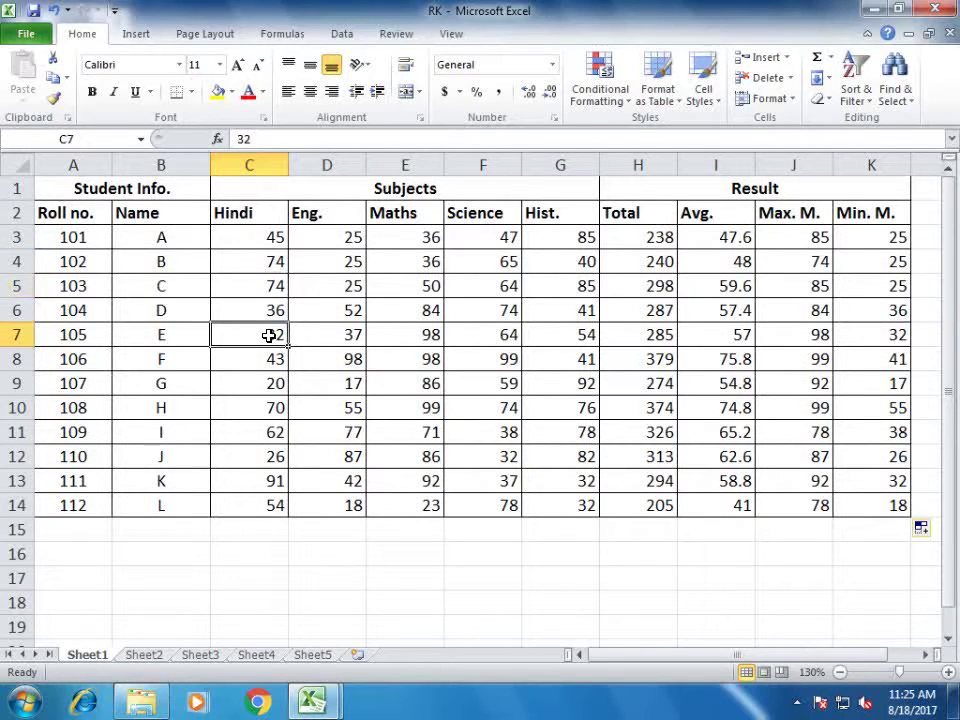
left_click(276, 456)
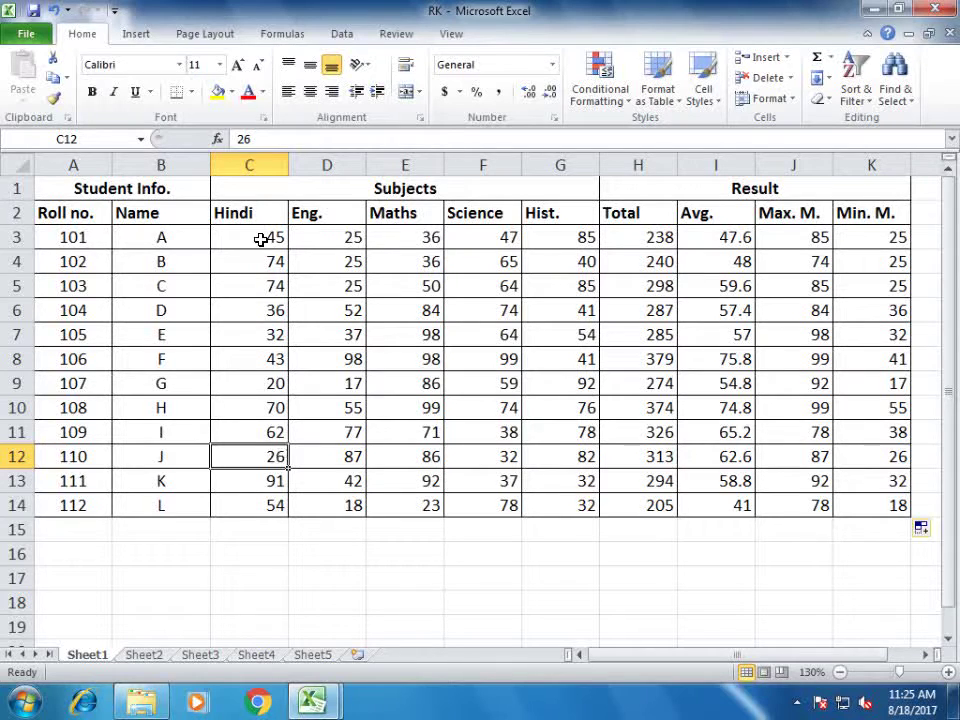
left_click_drag(261, 240, 278, 453)
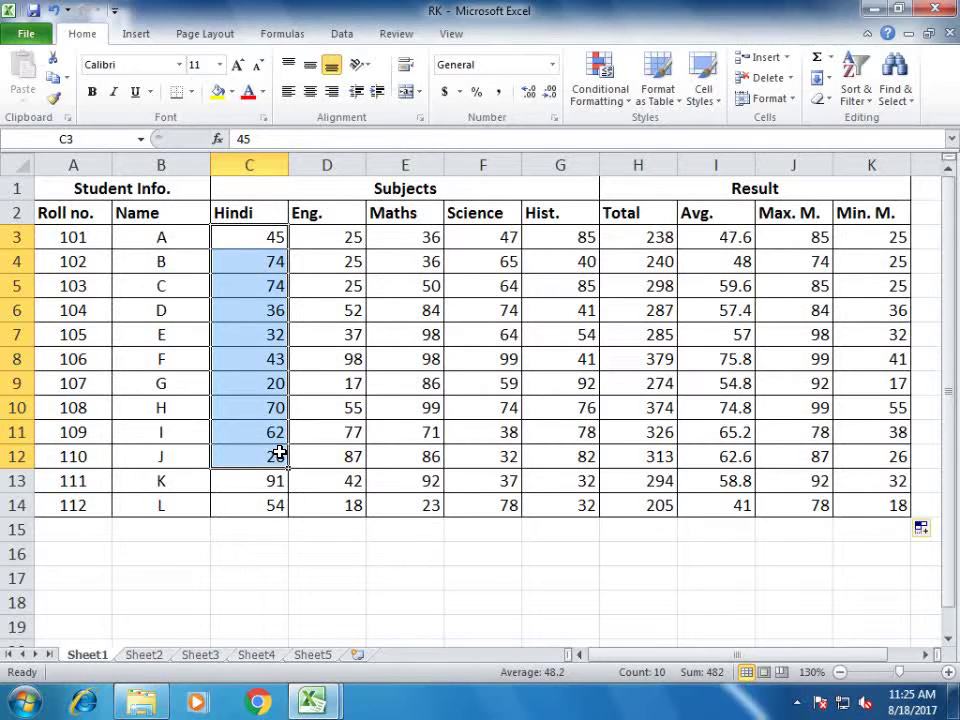
left_click(300, 385)
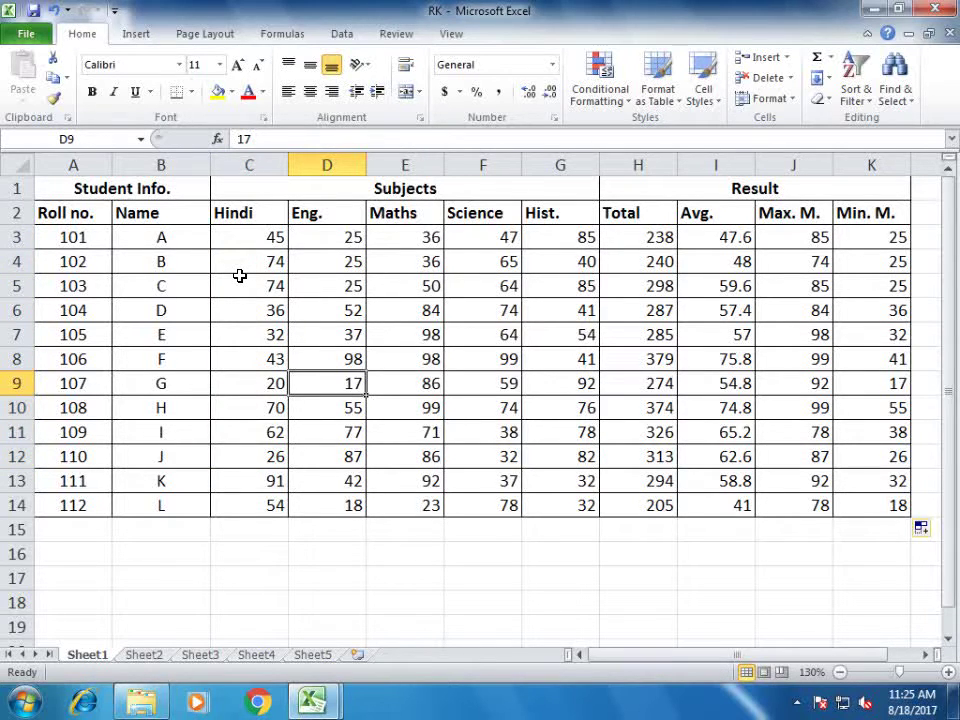
left_click(328, 307)
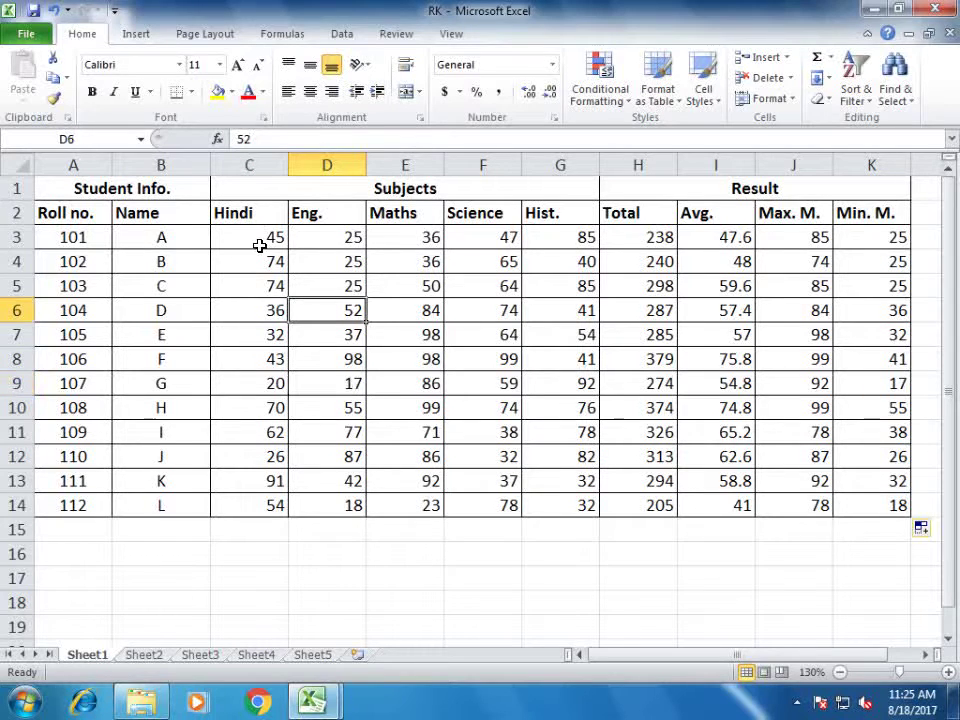
left_click_drag(255, 235, 268, 503)
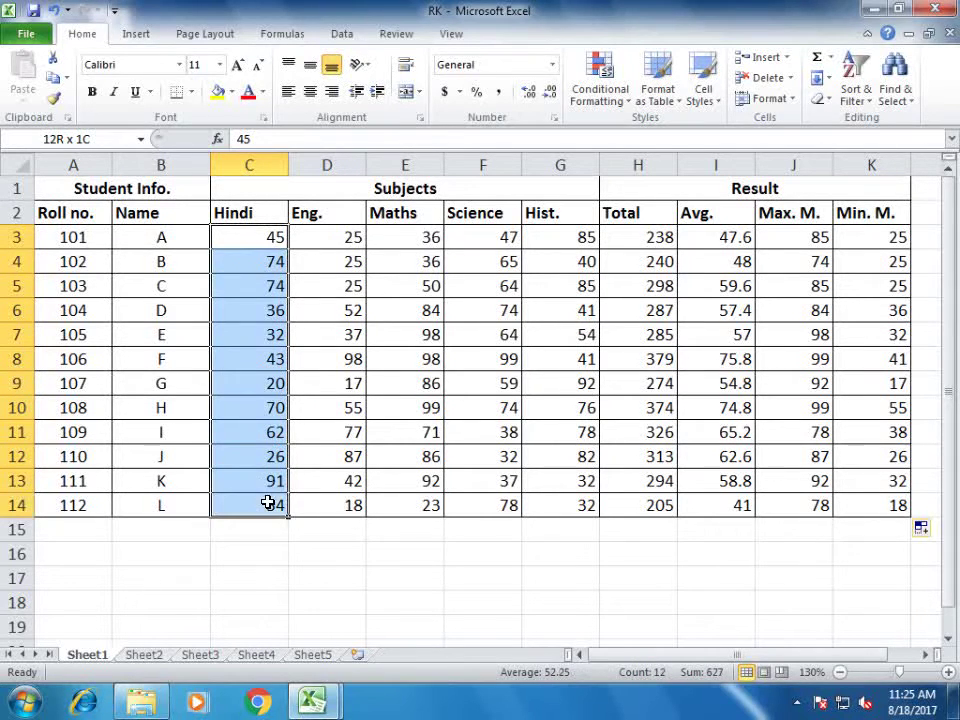
- Add a Less Than 33 rule to the Hindi marks with Light Red Fill with Dark Red Text
left_click(591, 104)
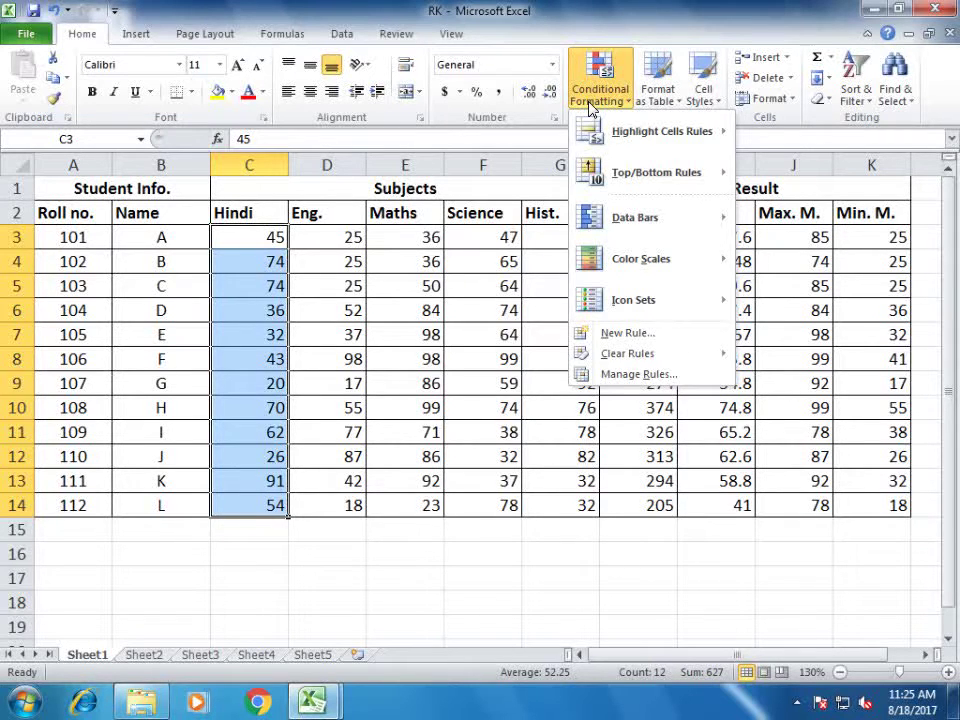
mouse_move(619, 136)
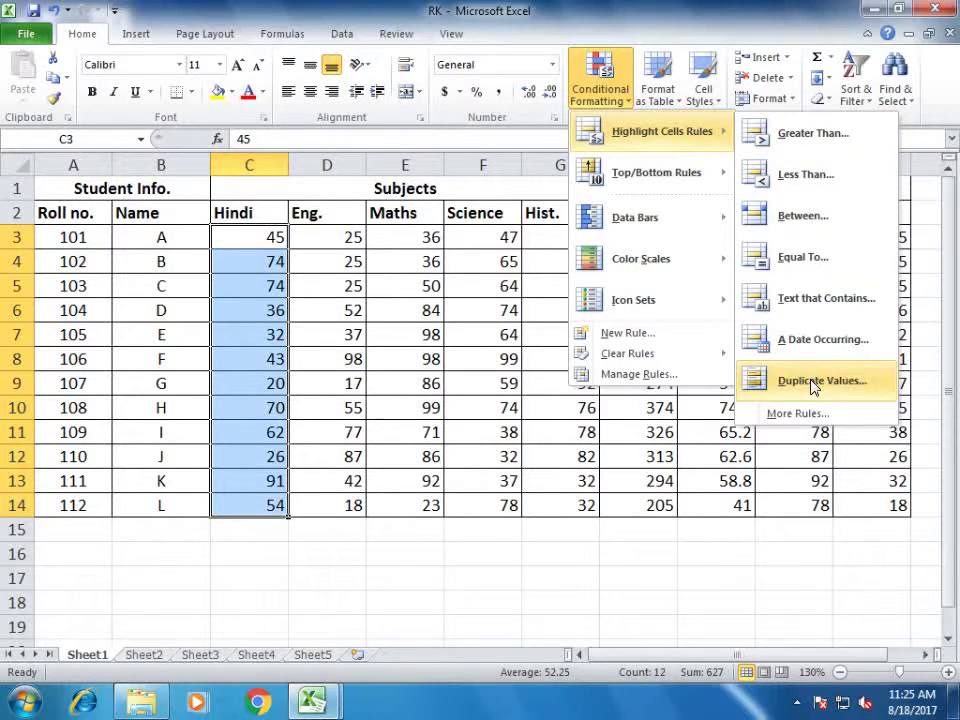
left_click(793, 178)
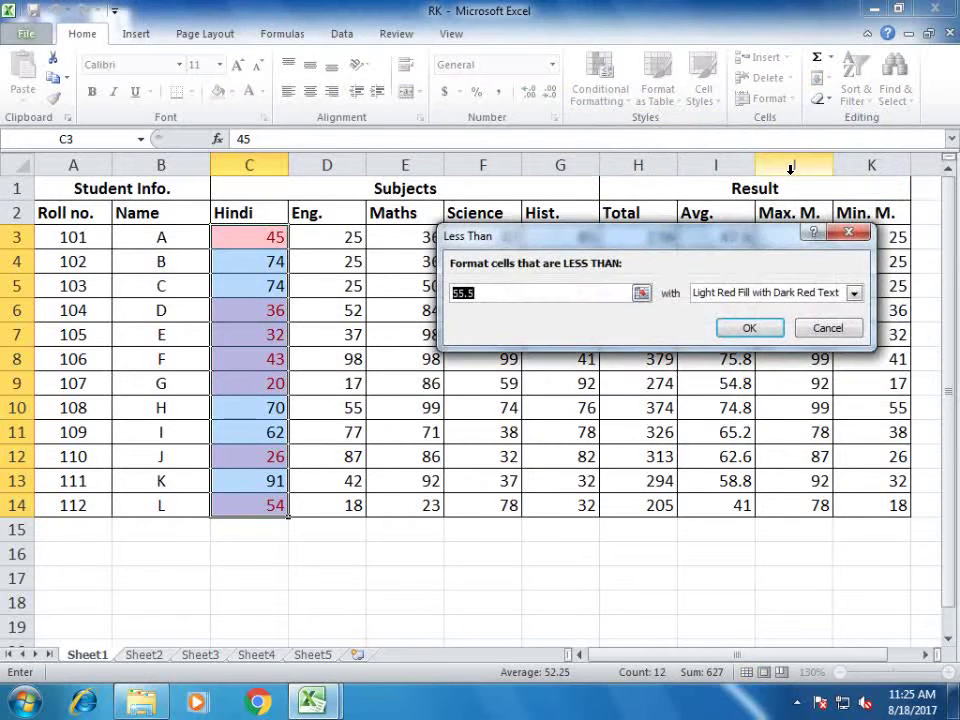
left_click(547, 291)
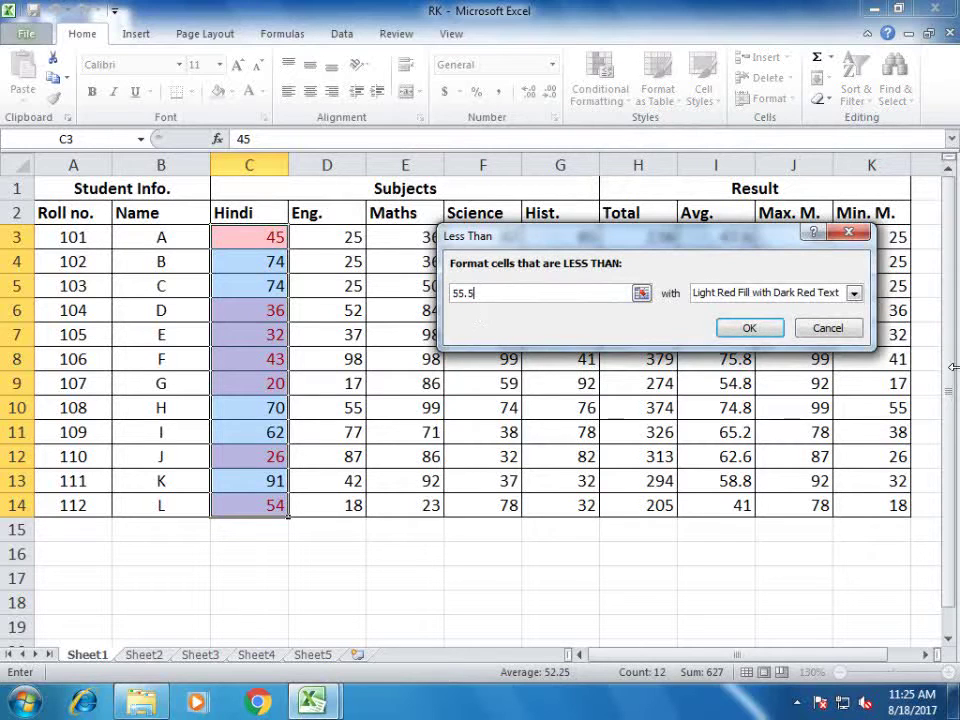
key("BackSpace")
key("BackSpace")
key("BackSpace")
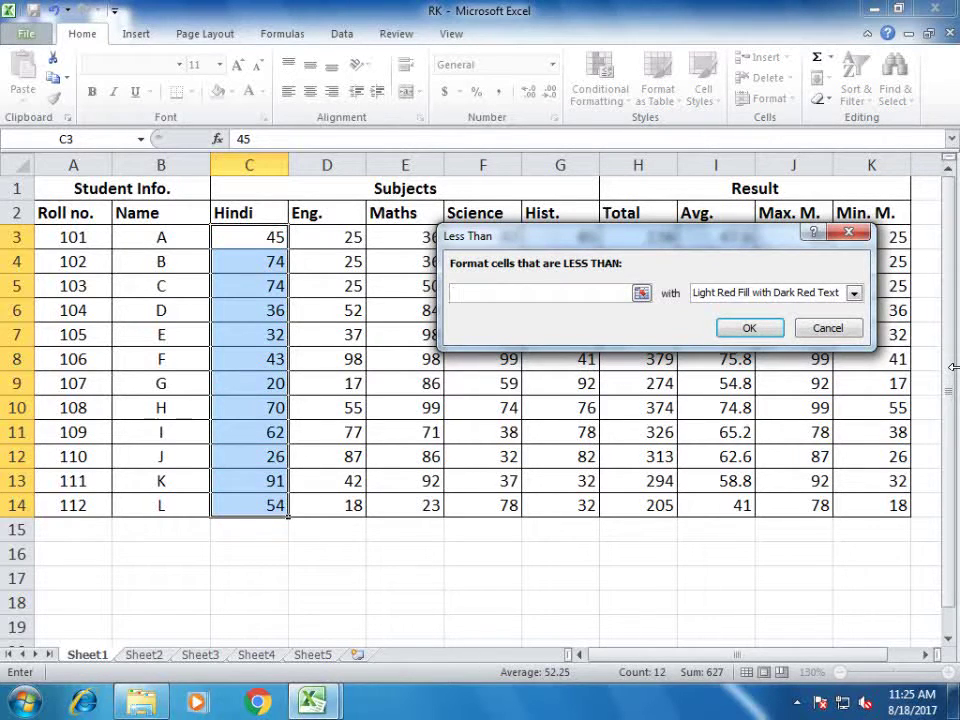
type("33")
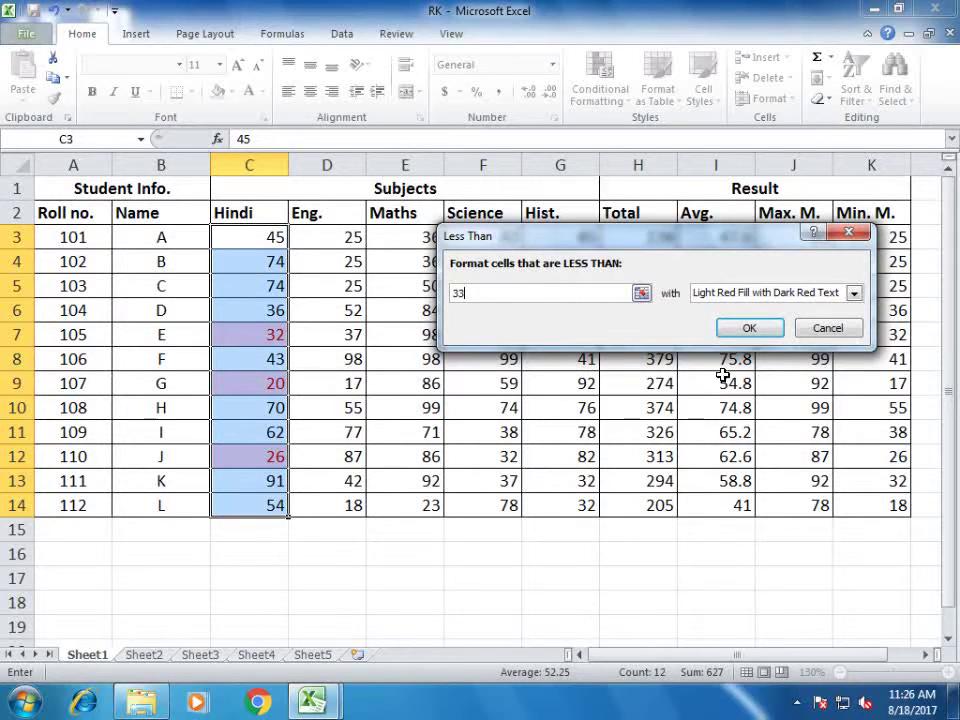
left_click(745, 330)
left_click(490, 452)
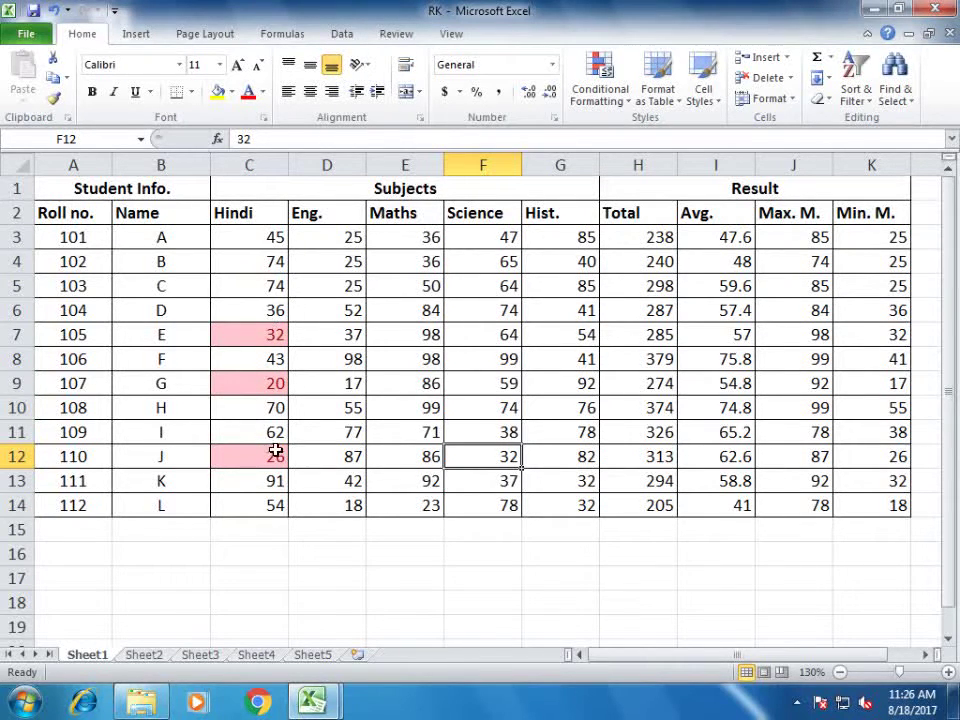
left_click(405, 446)
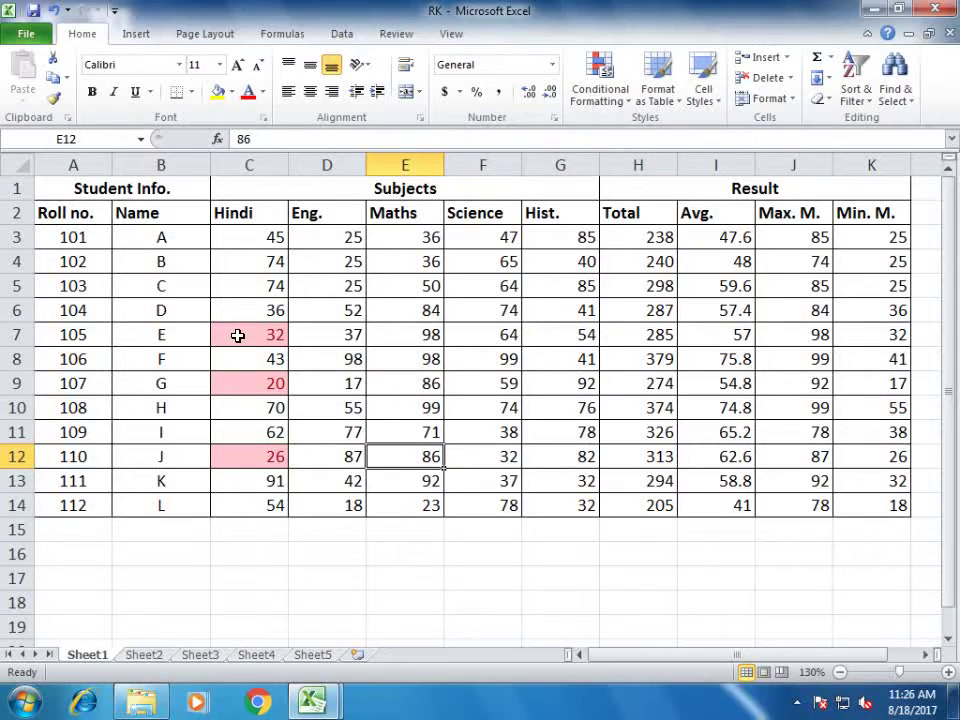
left_click(238, 336)
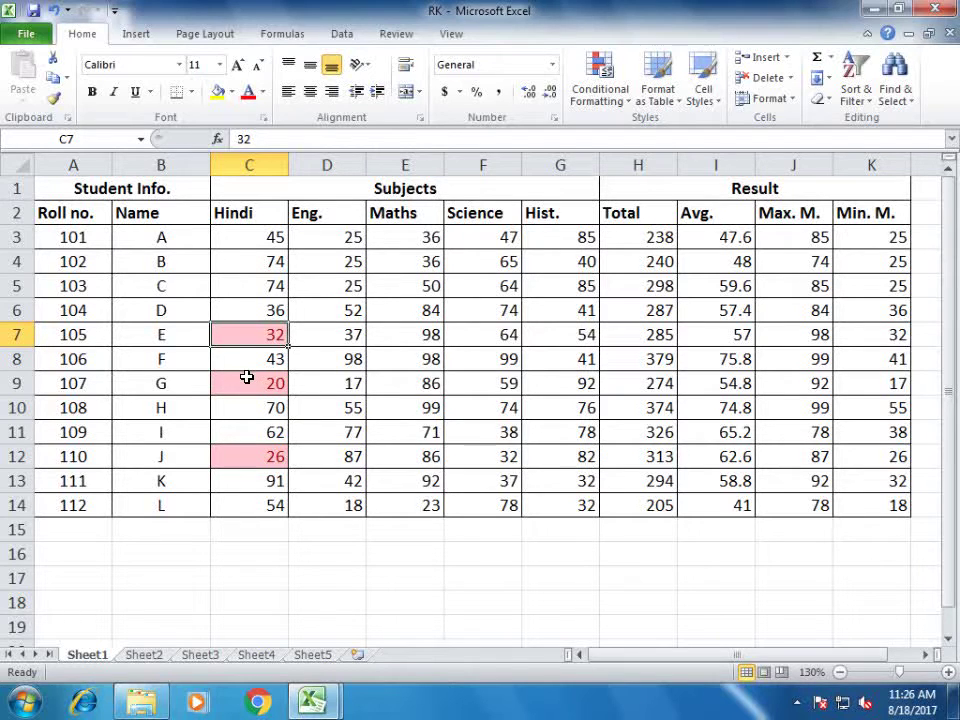
left_click(246, 377)
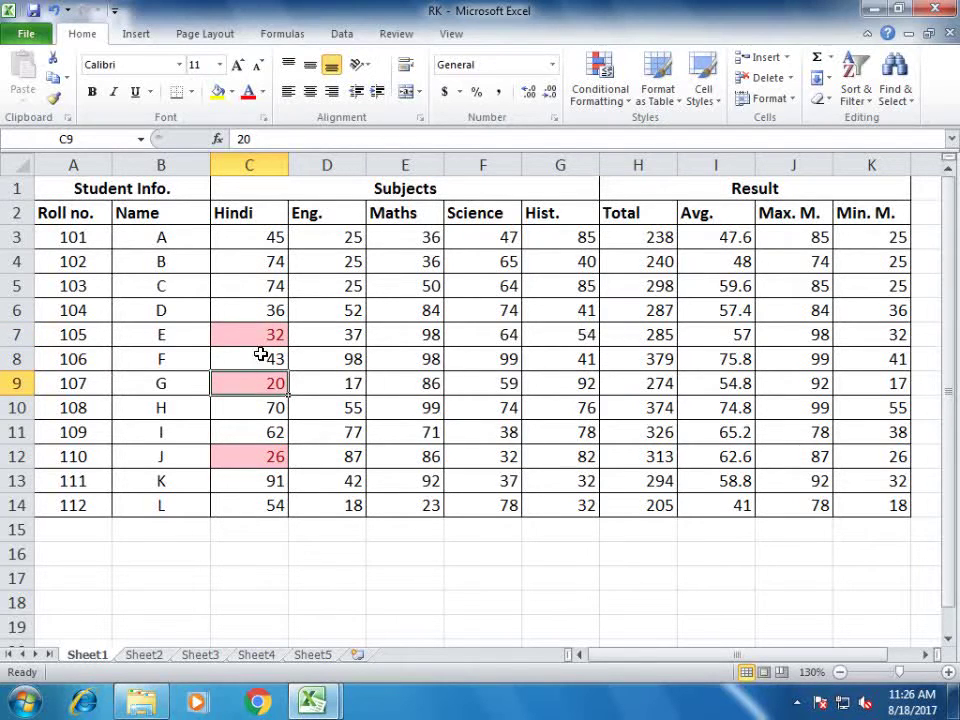
left_click(261, 332)
left_click(261, 304)
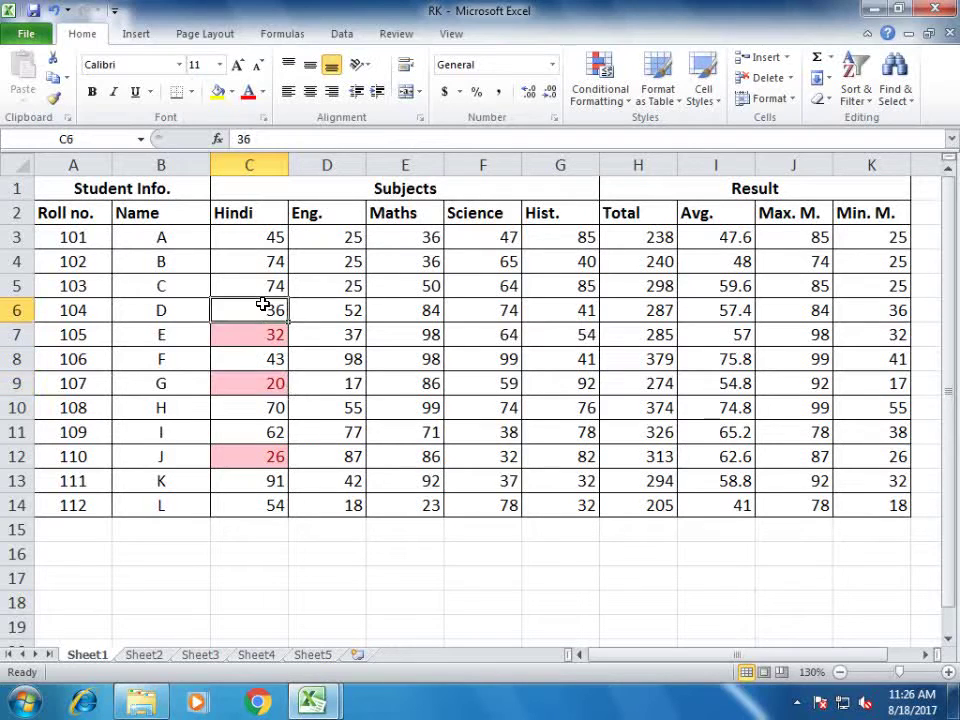
left_click(259, 410)
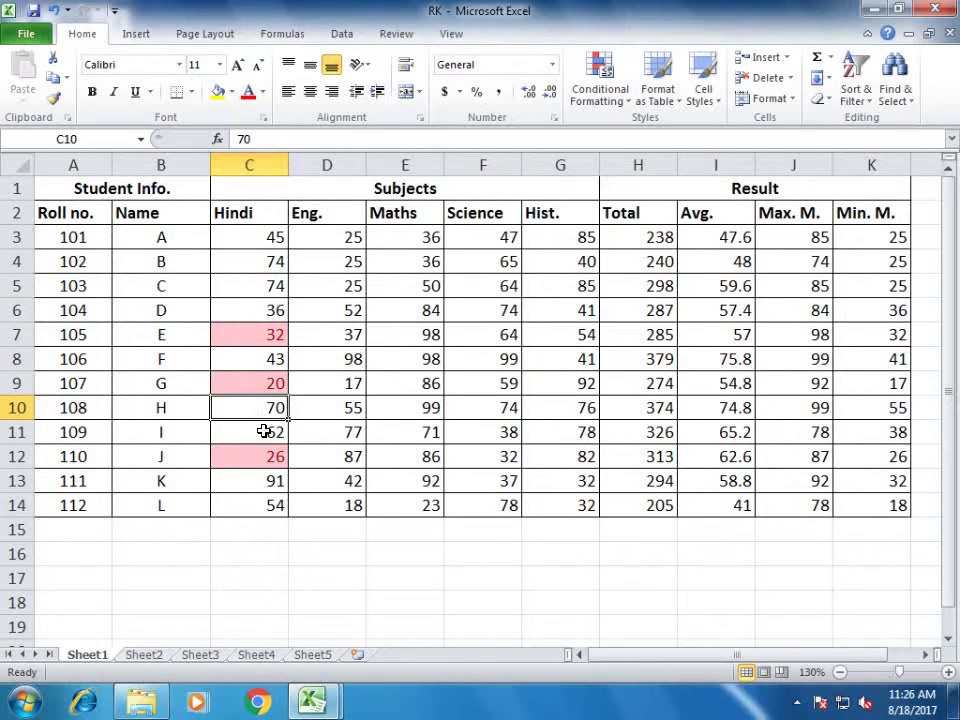
left_click(257, 290)
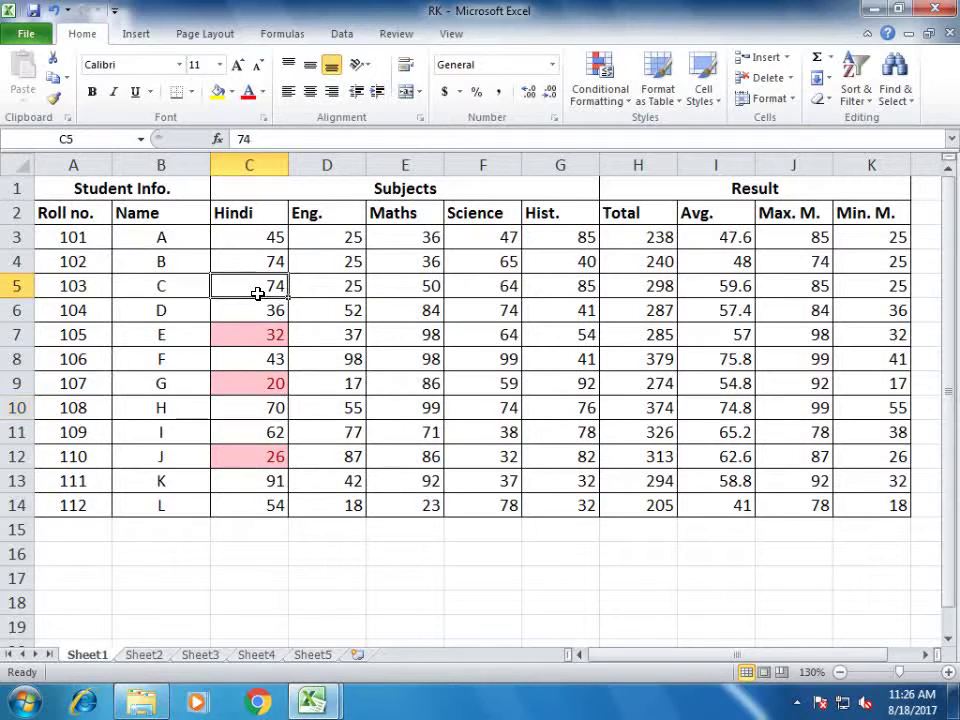
left_click(272, 382)
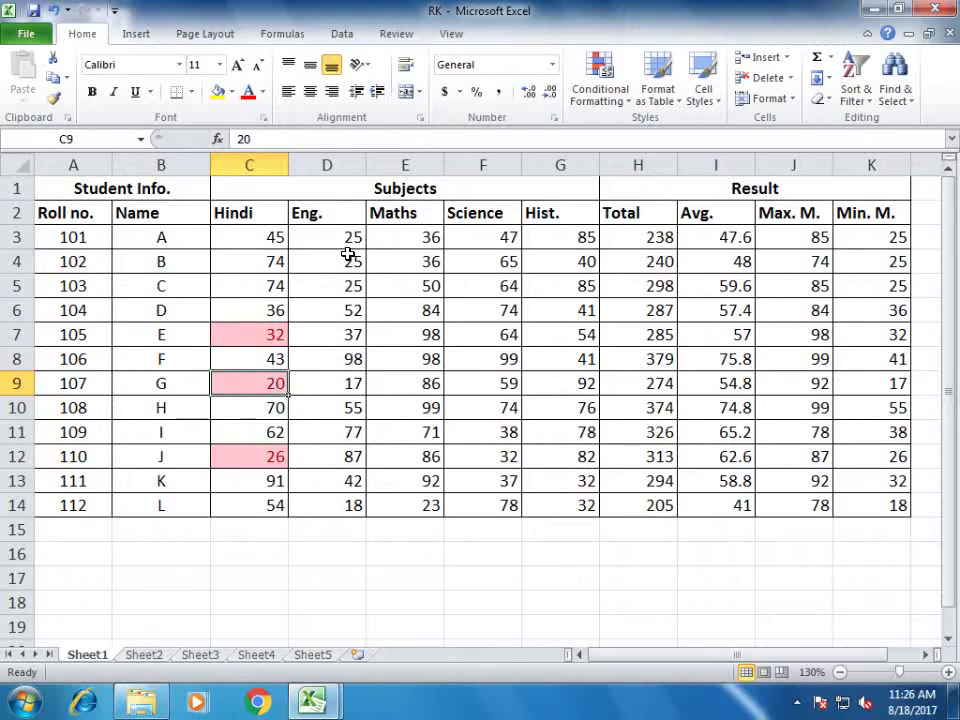
- Select the English marks D3:D14 and start a Highlight Cells Less Than rule
left_click_drag(350, 240, 354, 502)
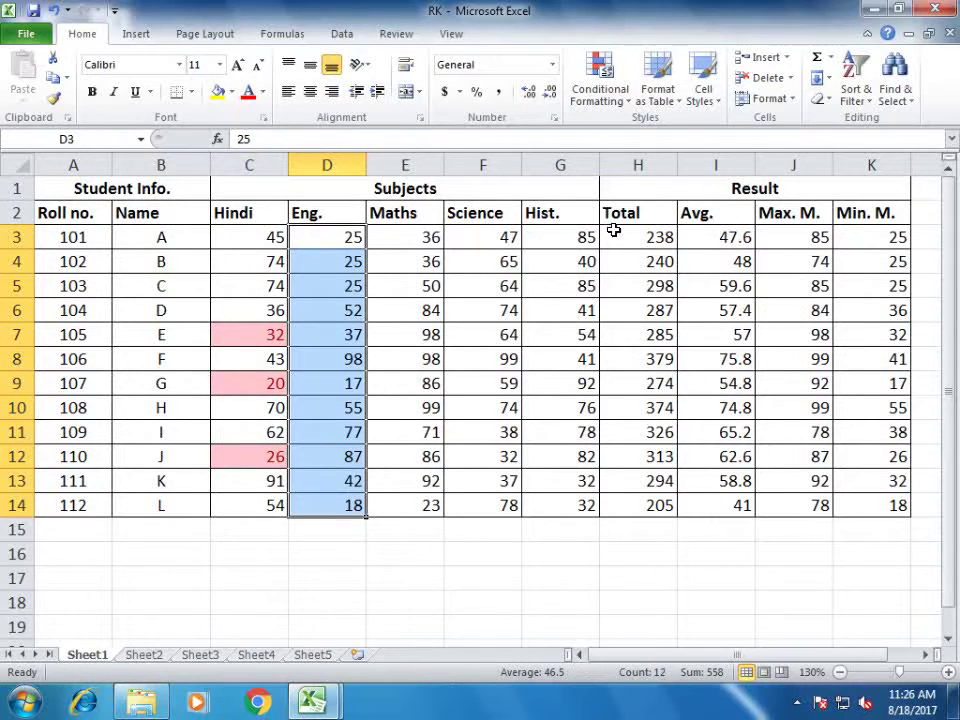
left_click(621, 104)
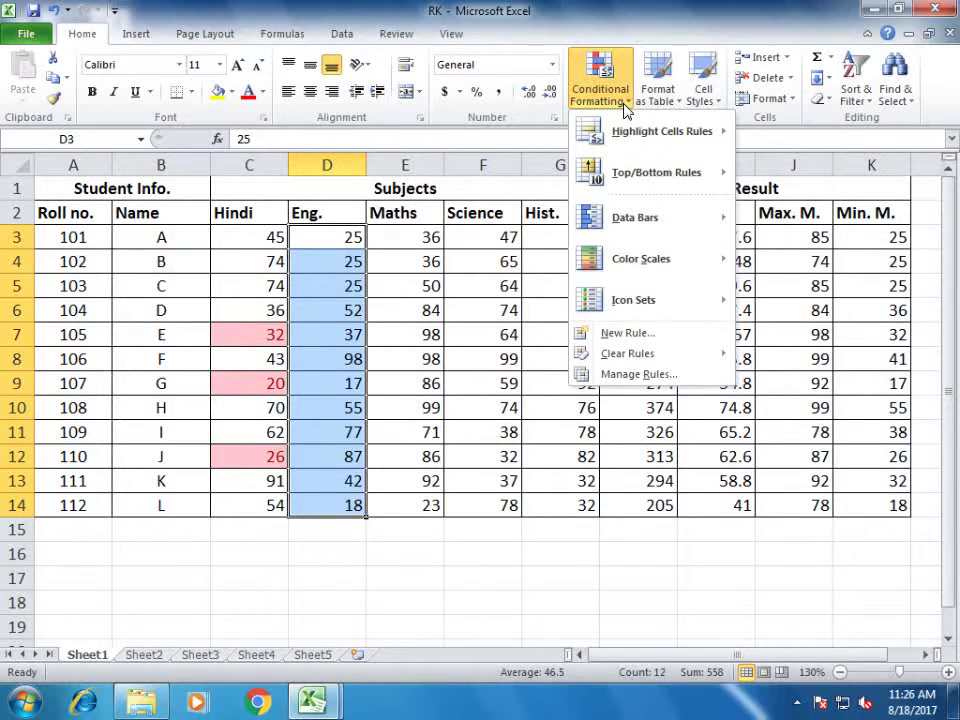
left_click(803, 703)
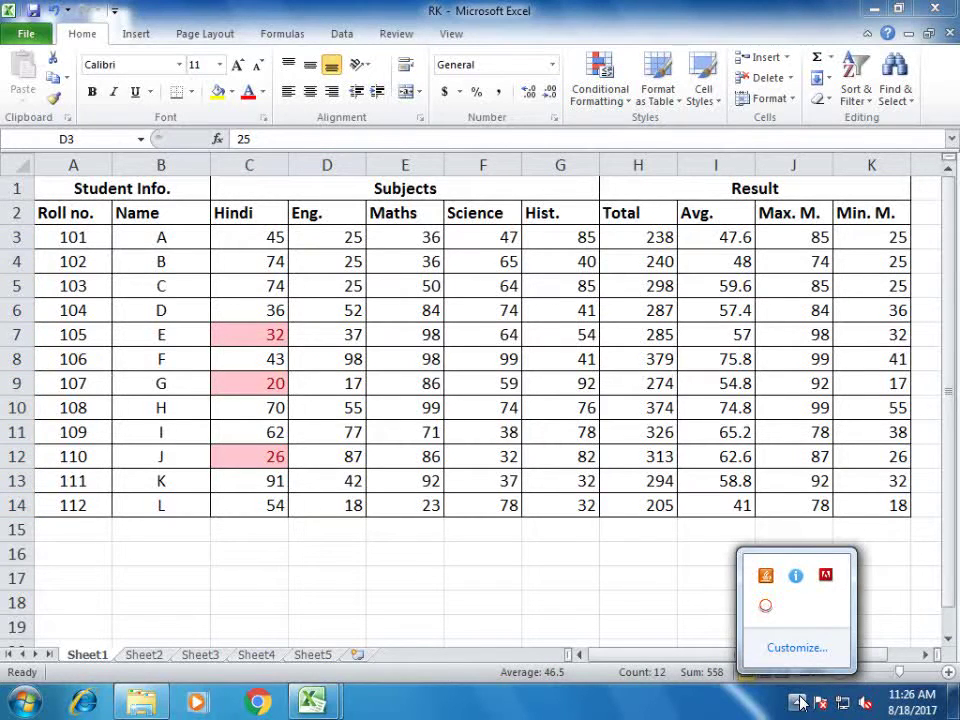
left_click(334, 239)
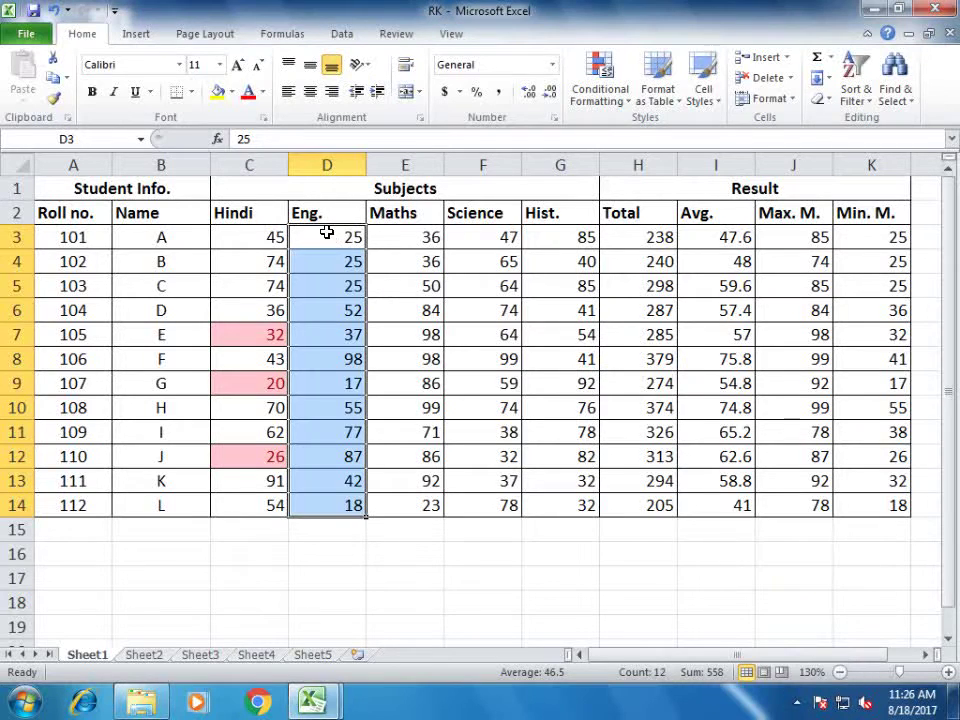
left_click(617, 103)
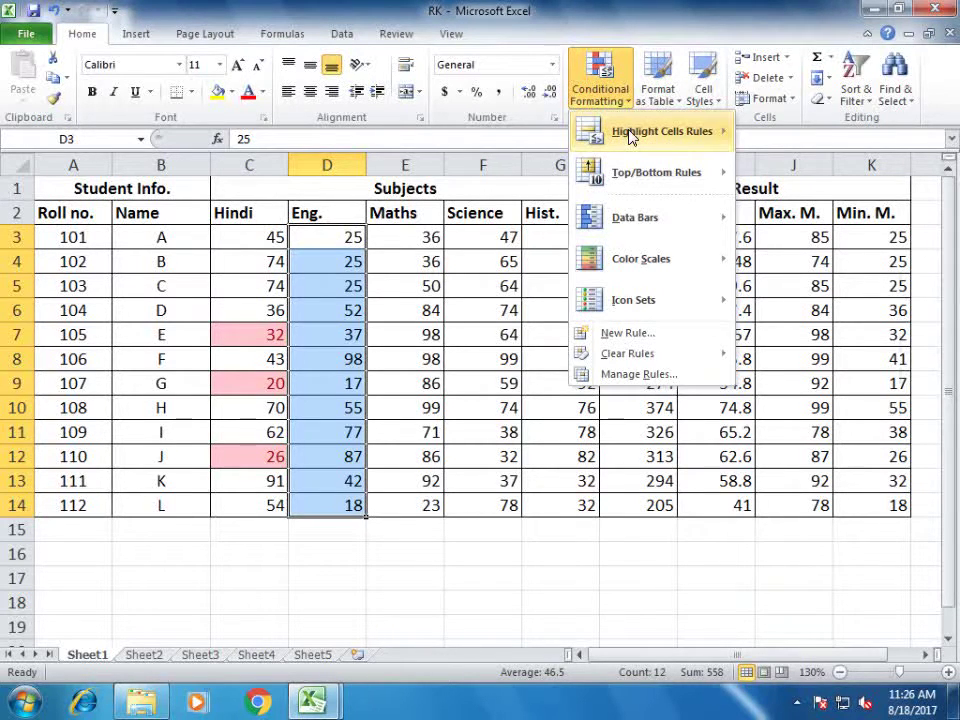
mouse_move(576, 135)
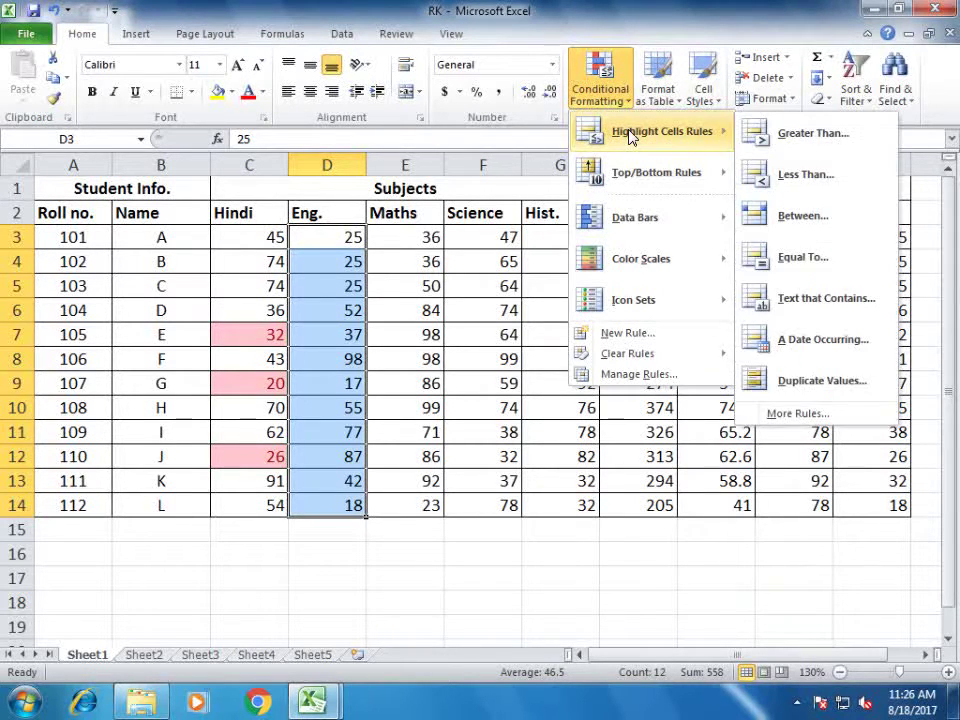
left_click(803, 180)
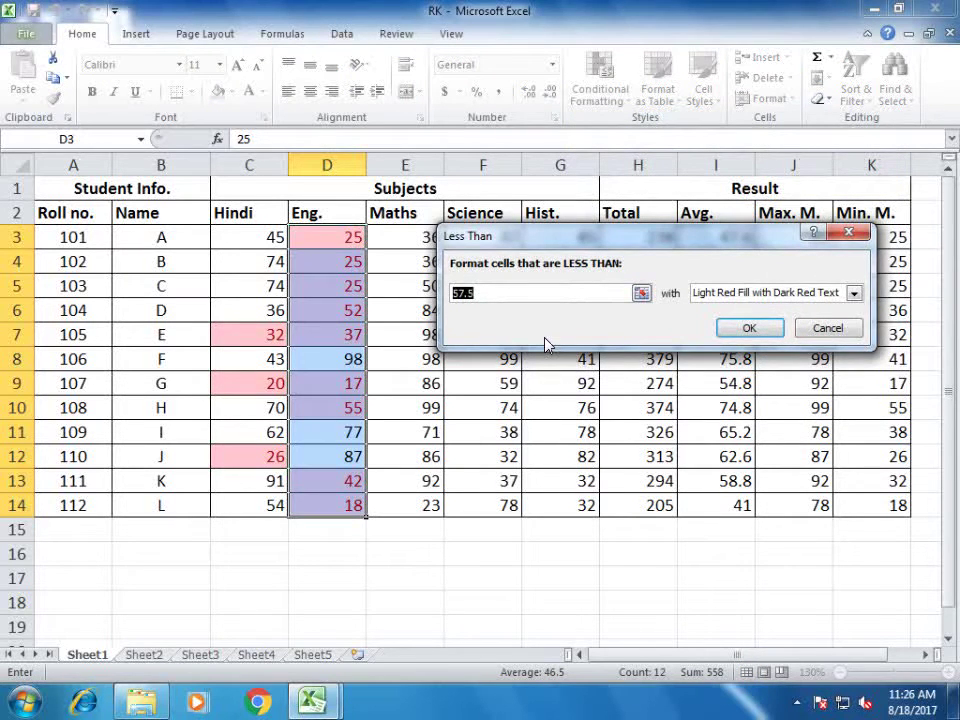
- Enter 33 as the threshold and preview yellow, green and light red presets, settling on Red Text
type("33")
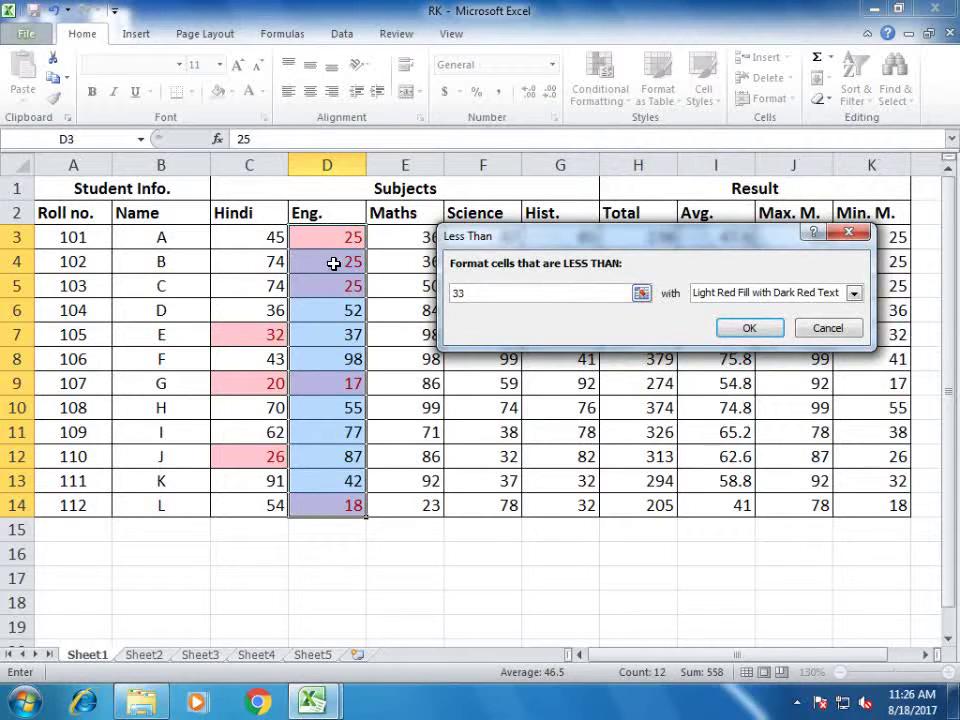
left_click(854, 294)
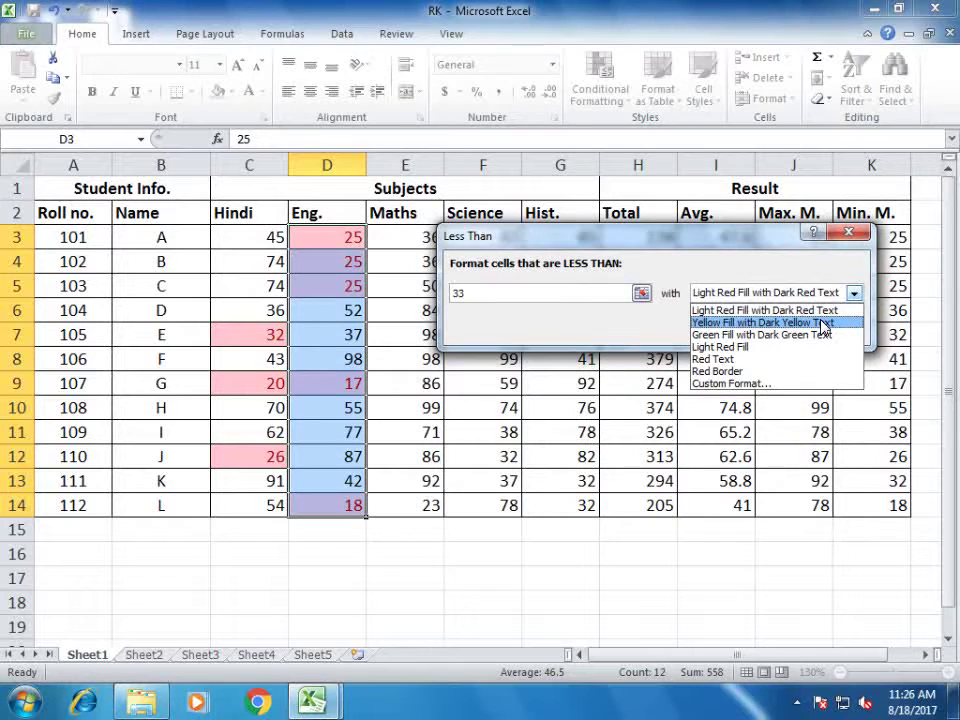
left_click(824, 323)
left_click(854, 294)
left_click(812, 335)
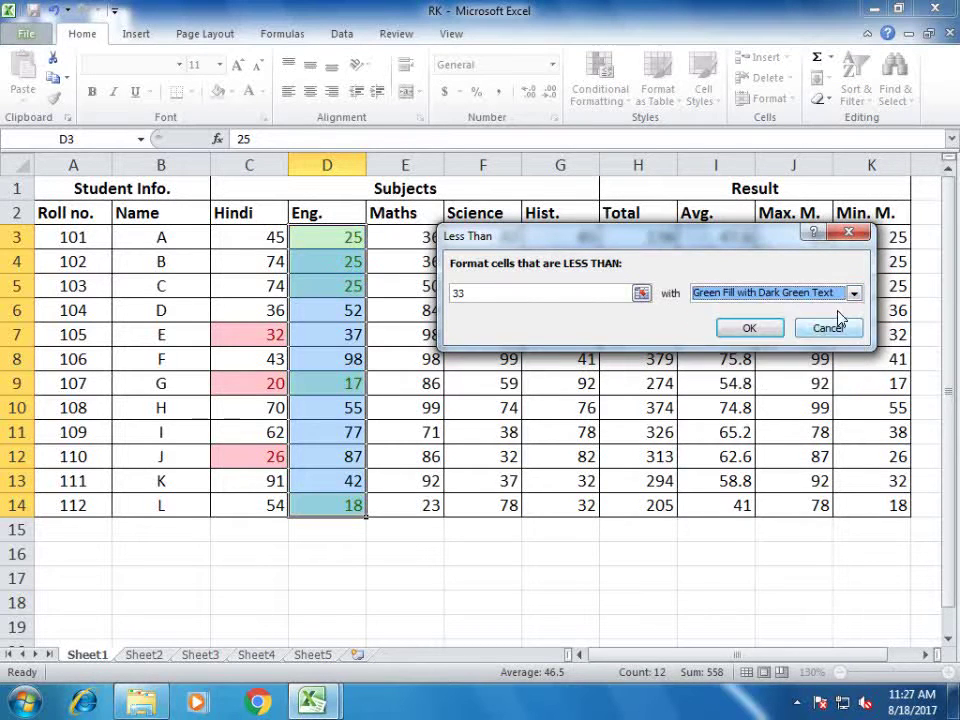
left_click(854, 293)
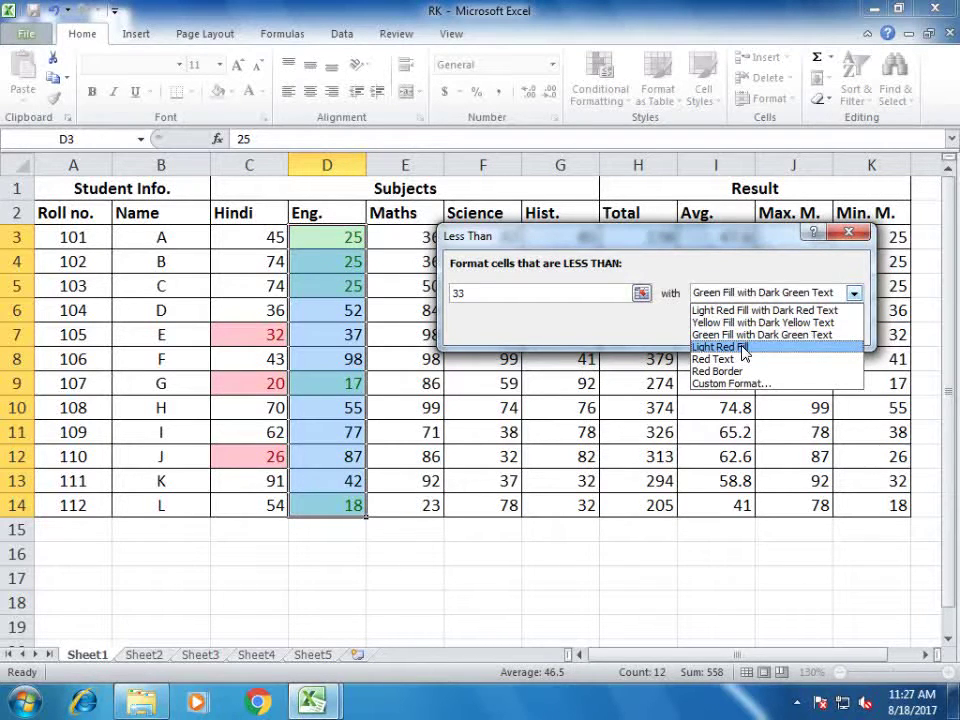
left_click(743, 347)
left_click(853, 294)
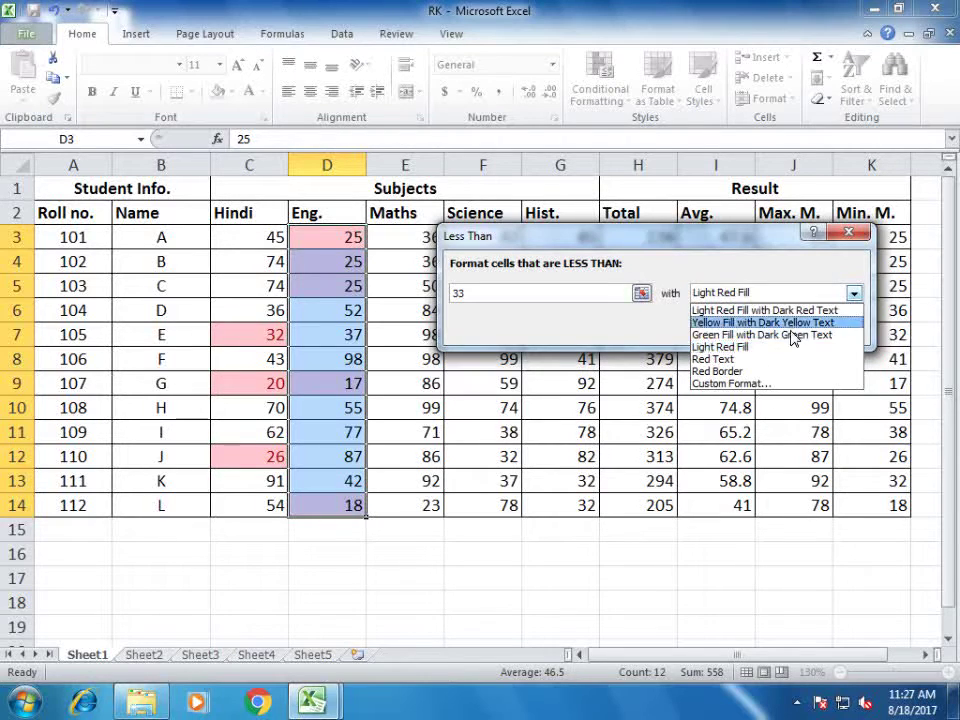
left_click(739, 359)
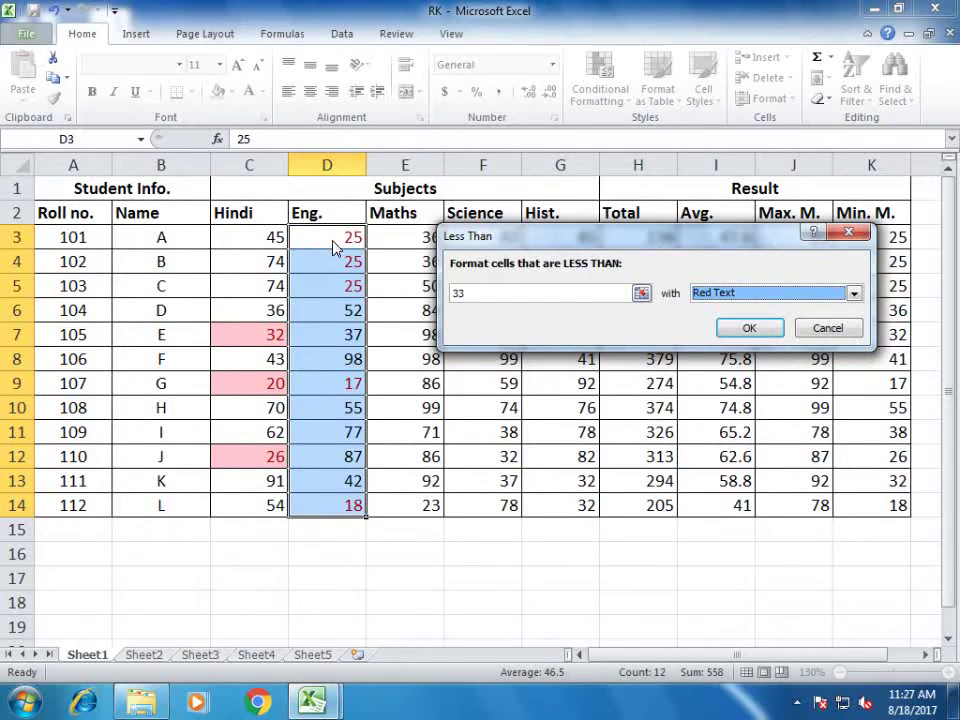
left_click(825, 293)
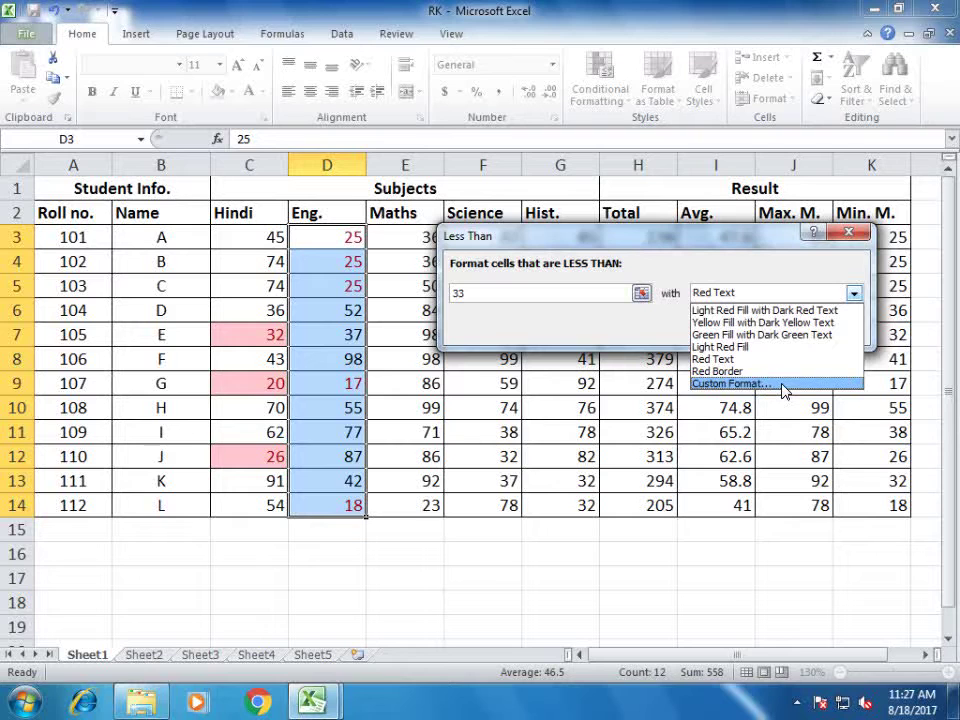
- Give the below-33 English rule a custom Bold, Red font format and apply it
left_click(783, 384)
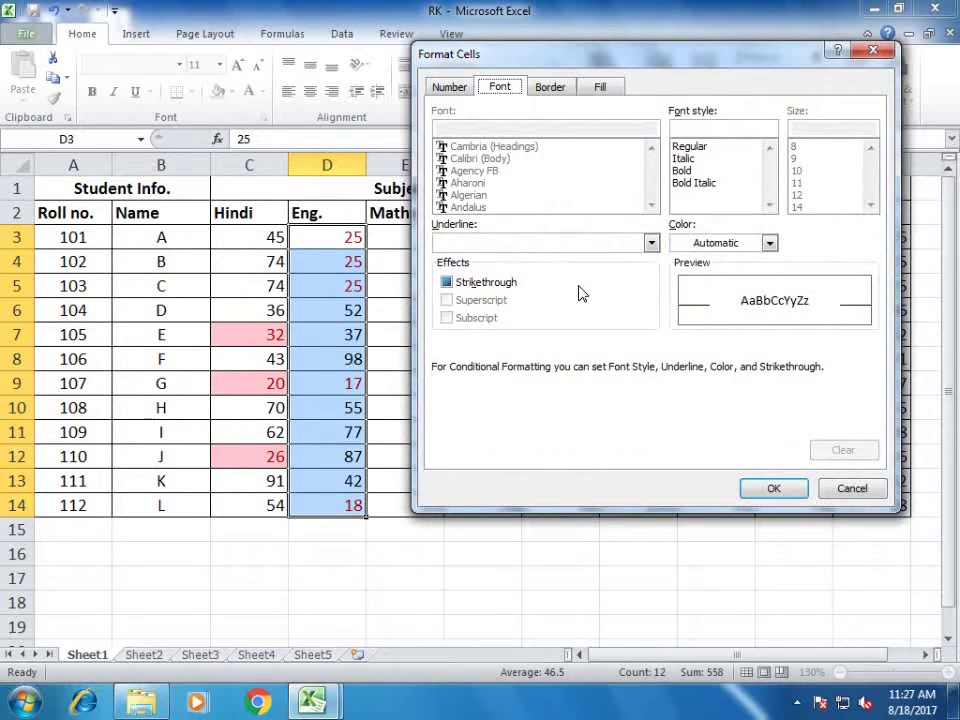
left_click(684, 171)
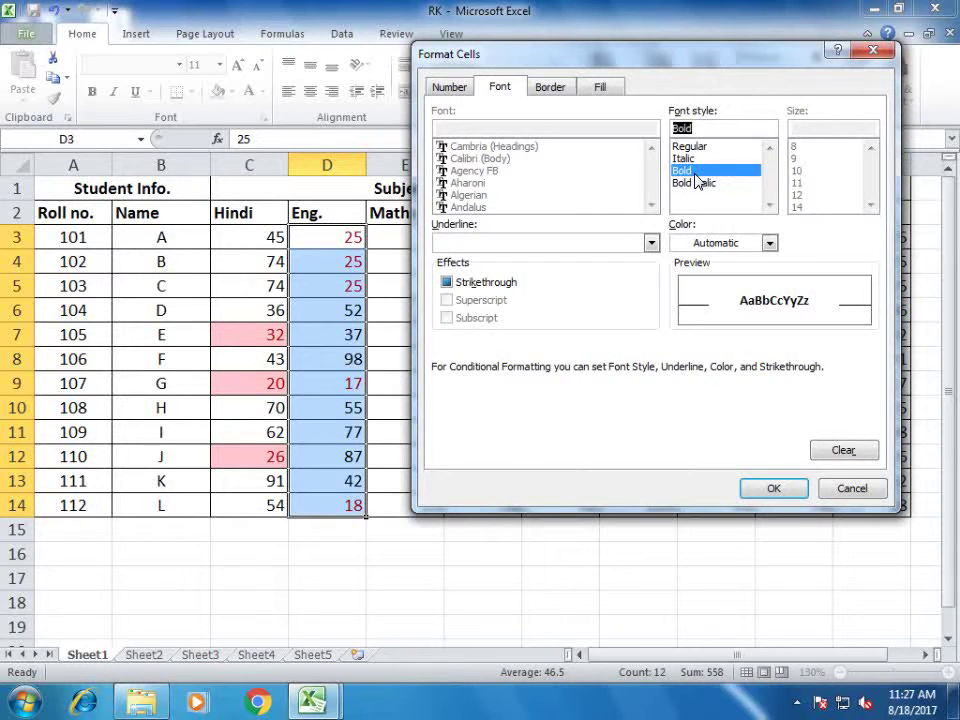
left_click(770, 244)
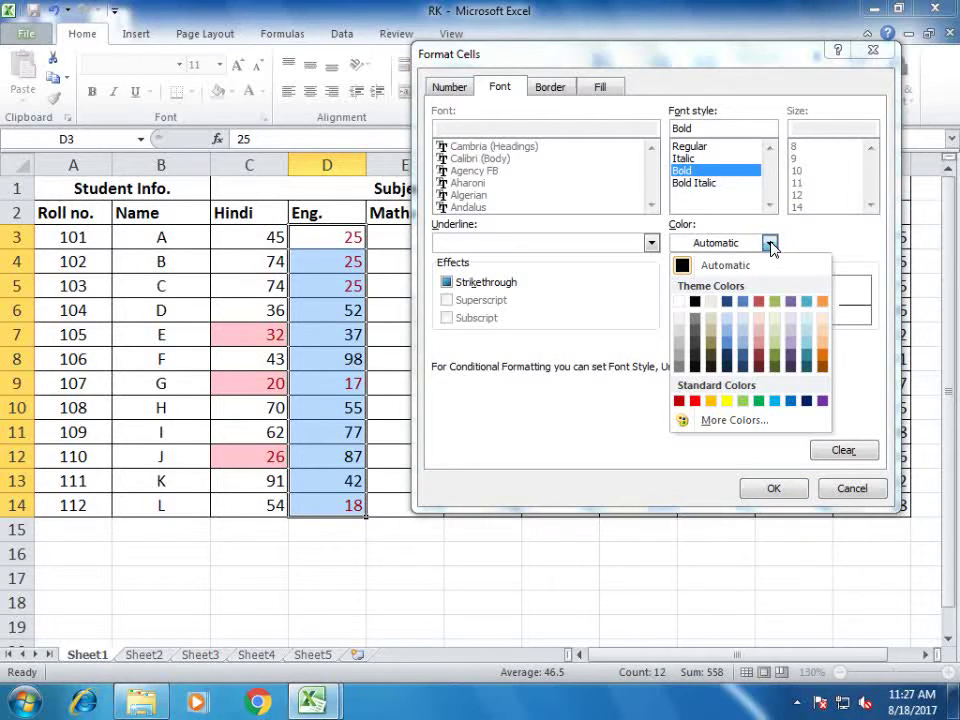
left_click(696, 402)
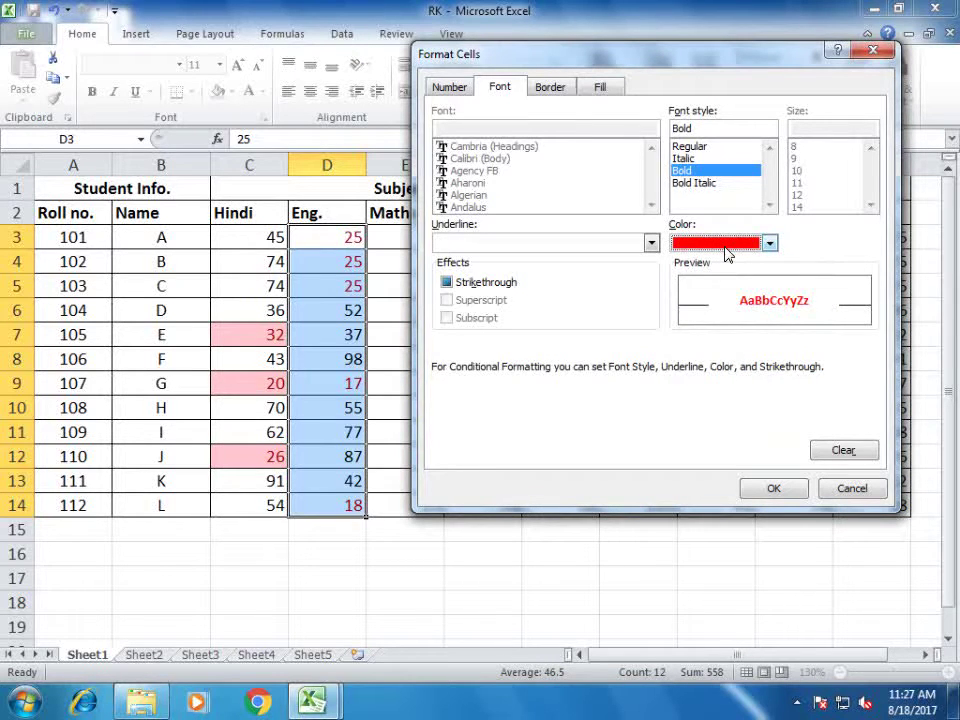
left_click(790, 490)
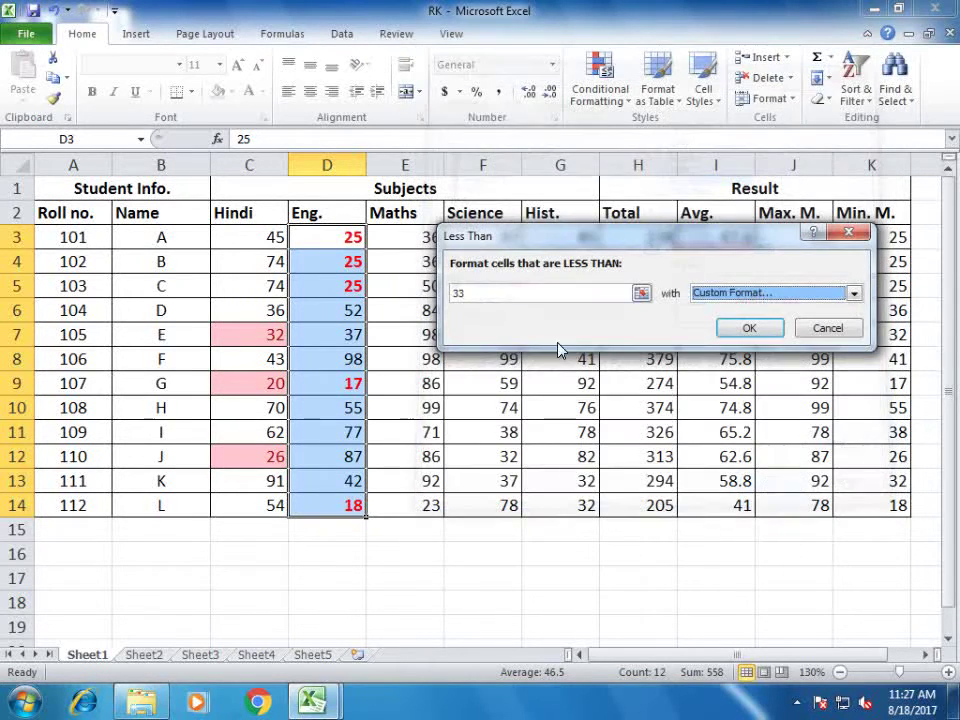
left_click(745, 328)
left_click(455, 360)
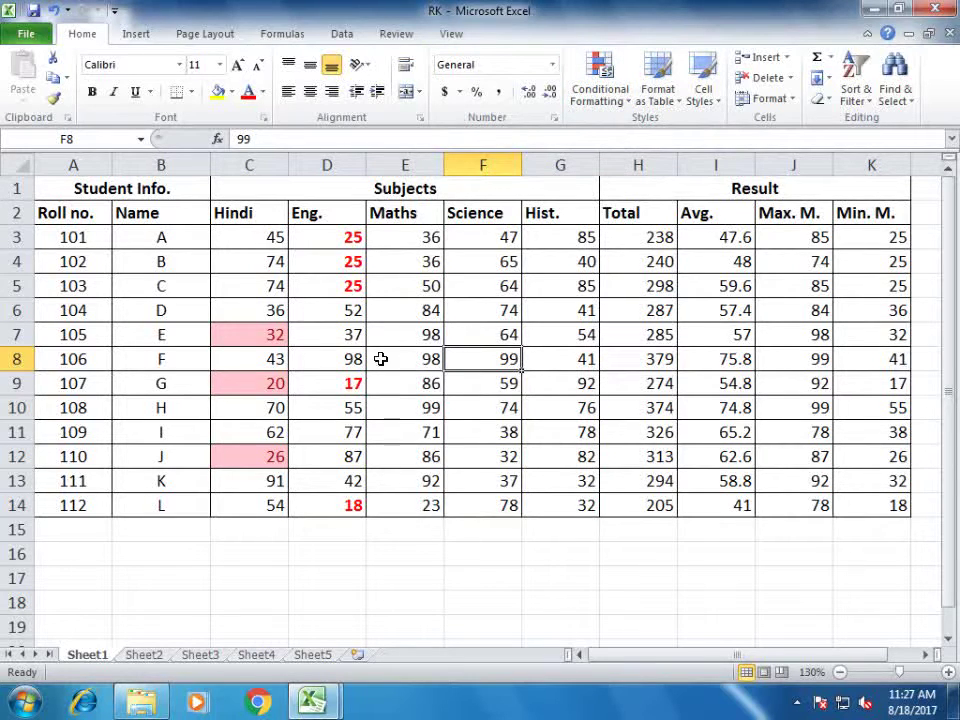
left_click(405, 335)
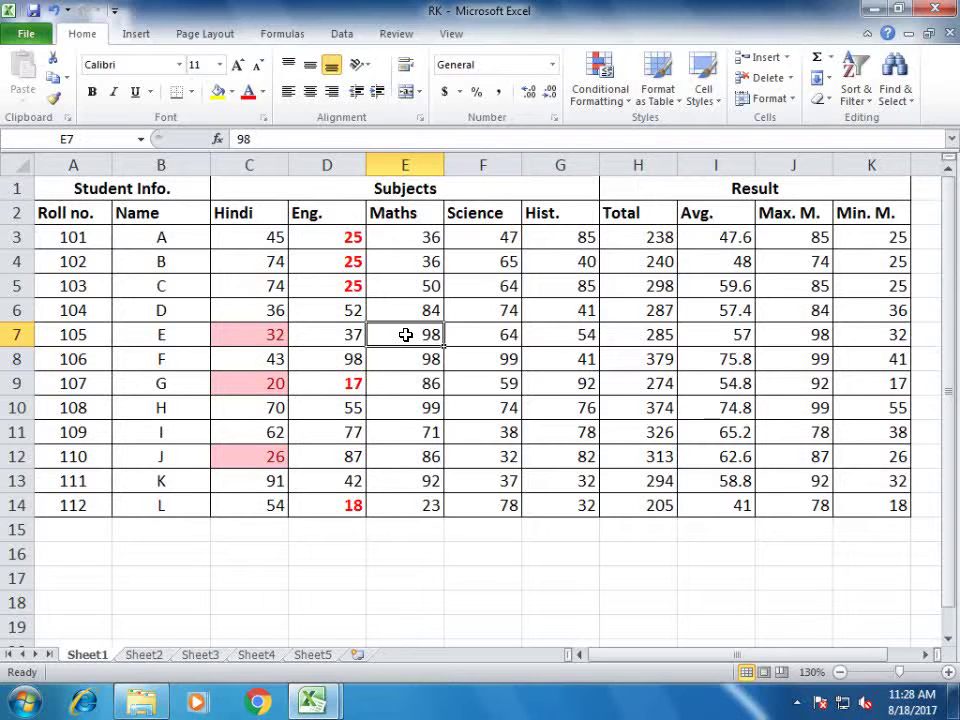
left_click(620, 107)
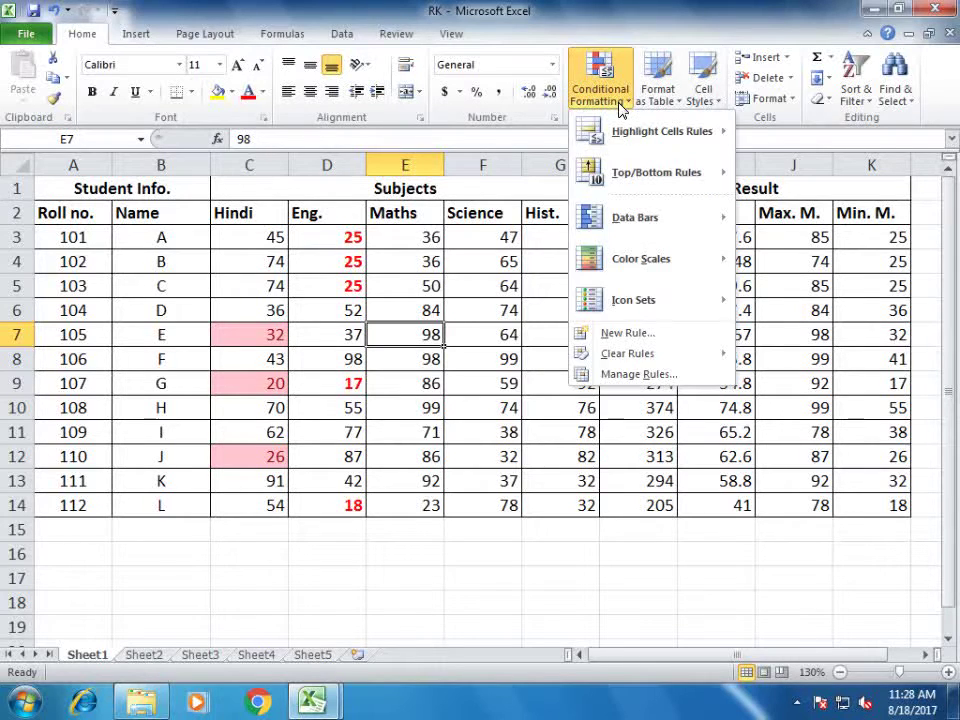
mouse_move(645, 360)
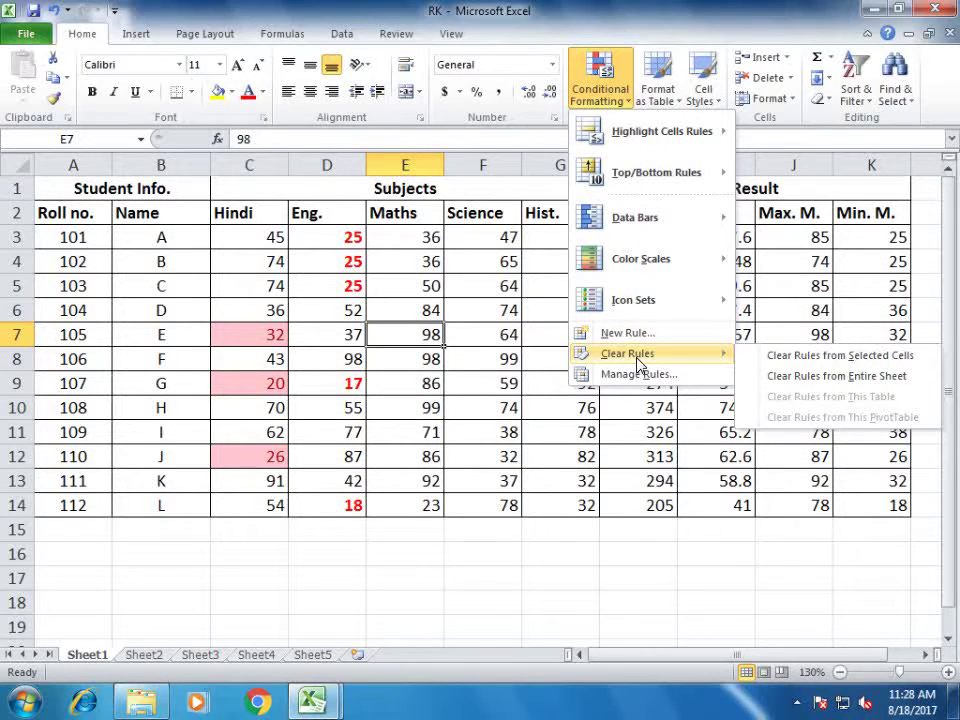
left_click(806, 355)
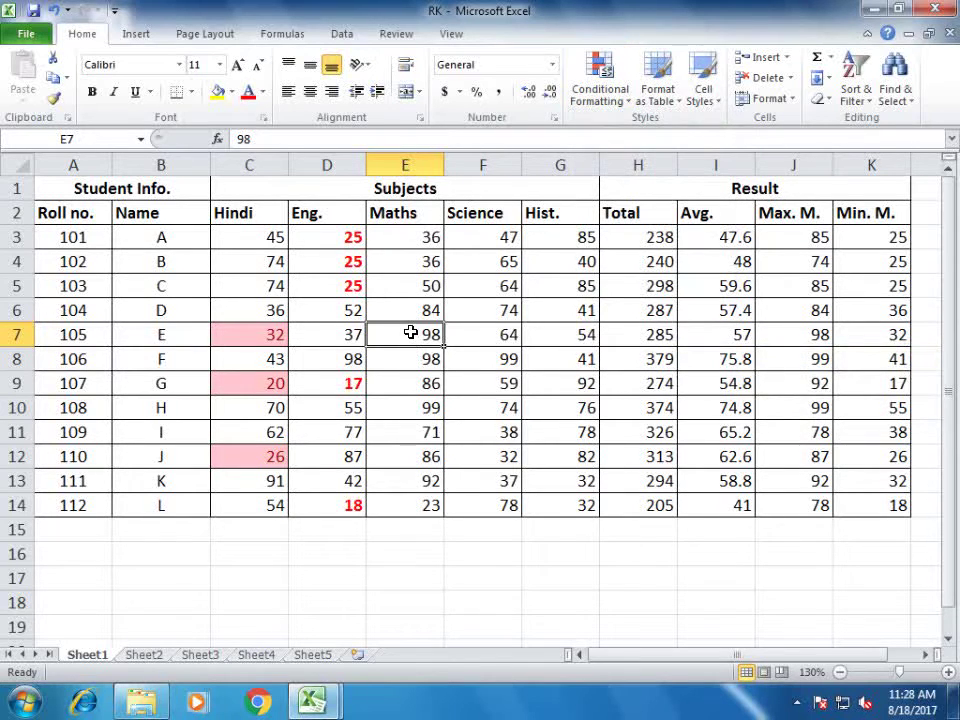
- Select the Hindi and English marks C4:D13 and open the Conditional Formatting menu
left_click_drag(340, 237, 354, 505)
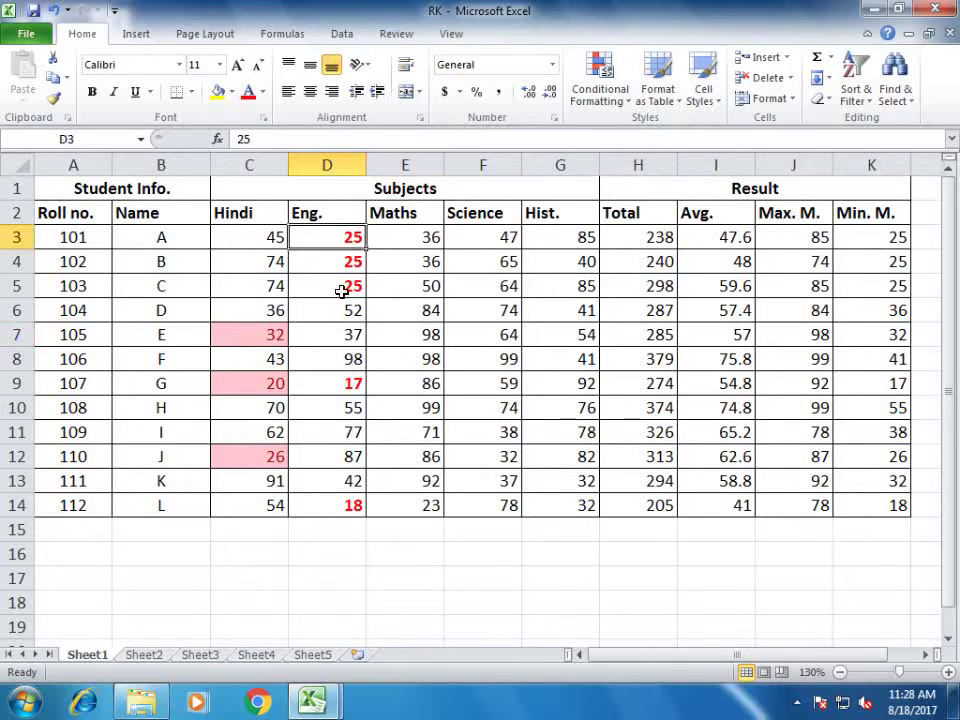
left_click_drag(262, 261, 335, 480)
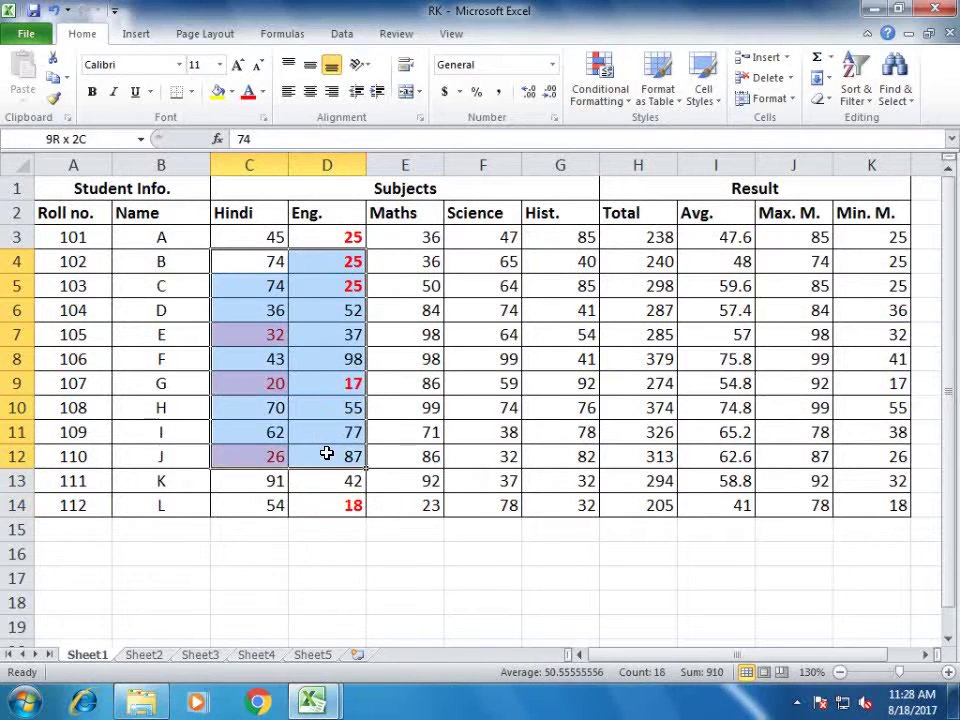
left_click(605, 95)
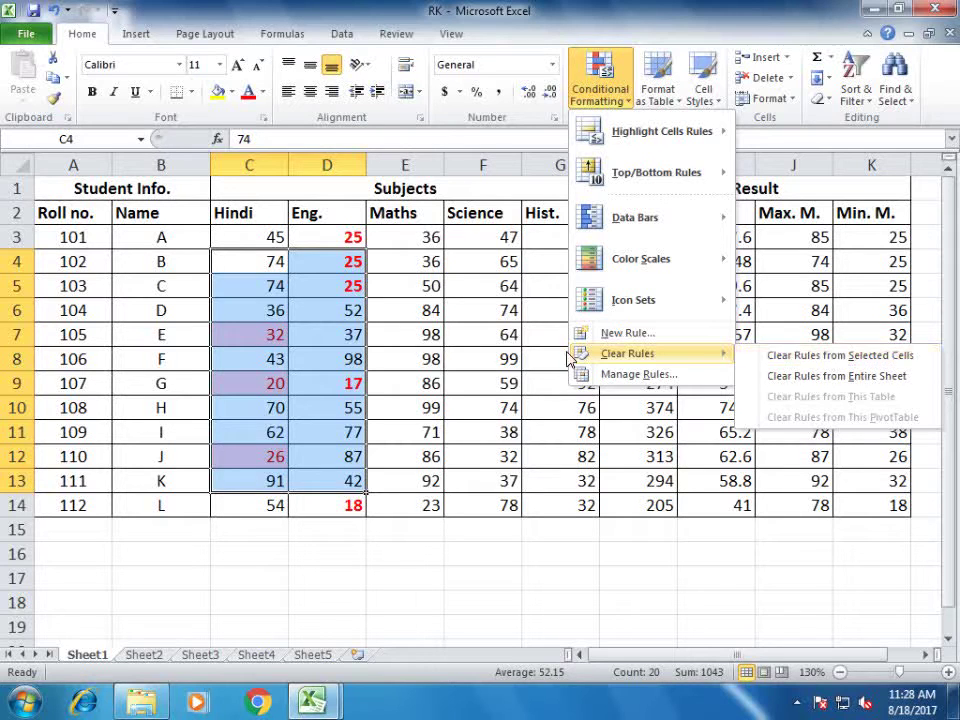
- Clear all conditional formatting rules from the entire marks sheet, leaving the marks uncoloured
left_click(508, 334)
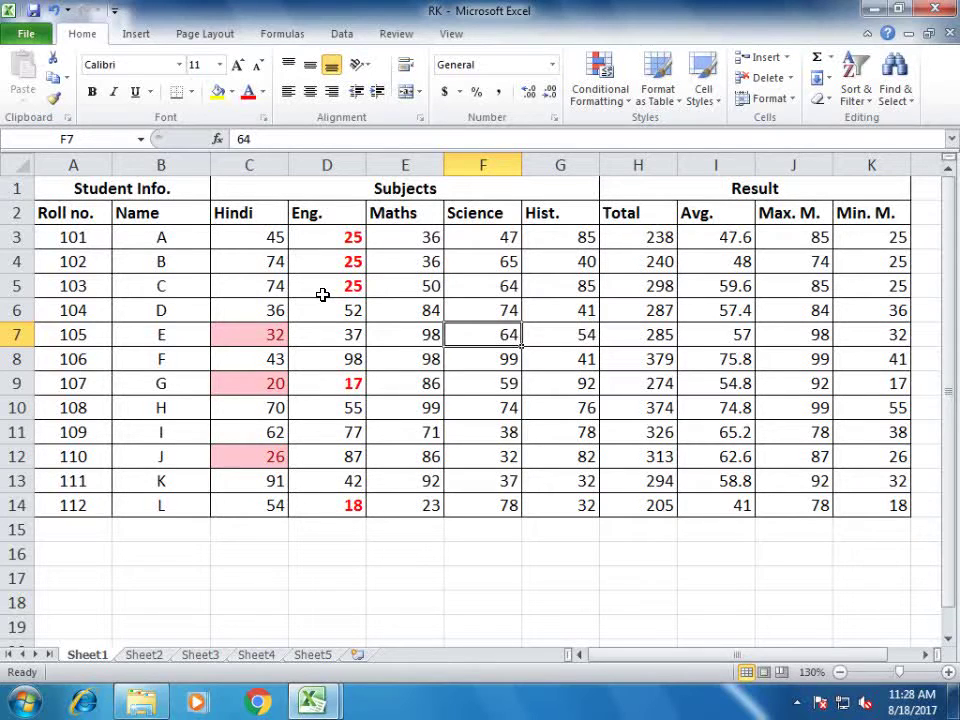
left_click(614, 103)
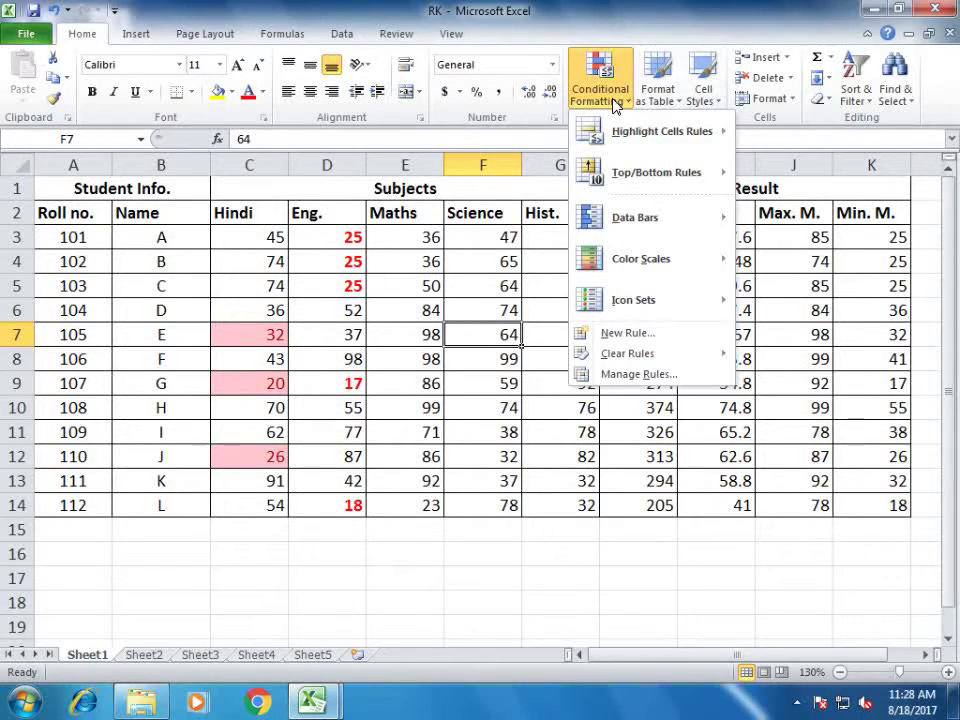
mouse_move(643, 306)
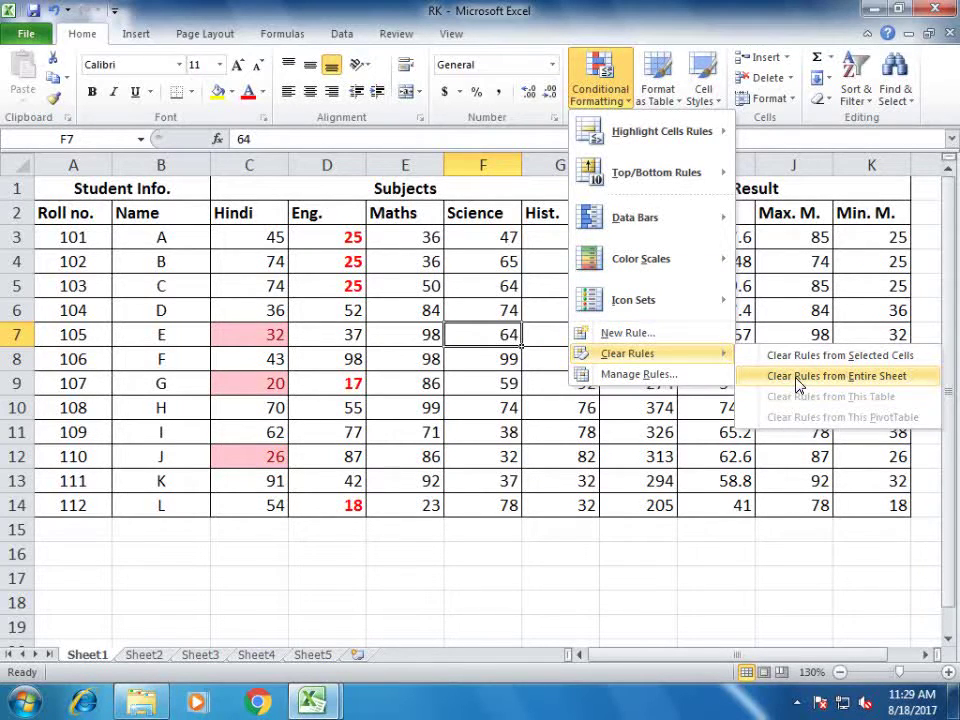
left_click(799, 380)
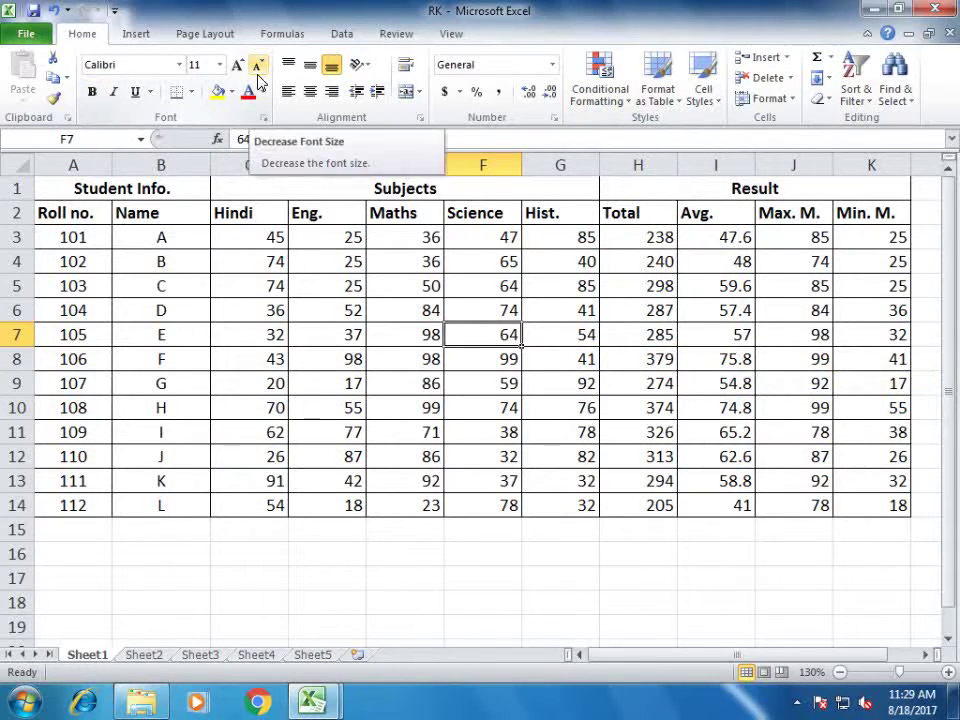
- Select the Total values in column H from H3 down to H14
left_click(603, 101)
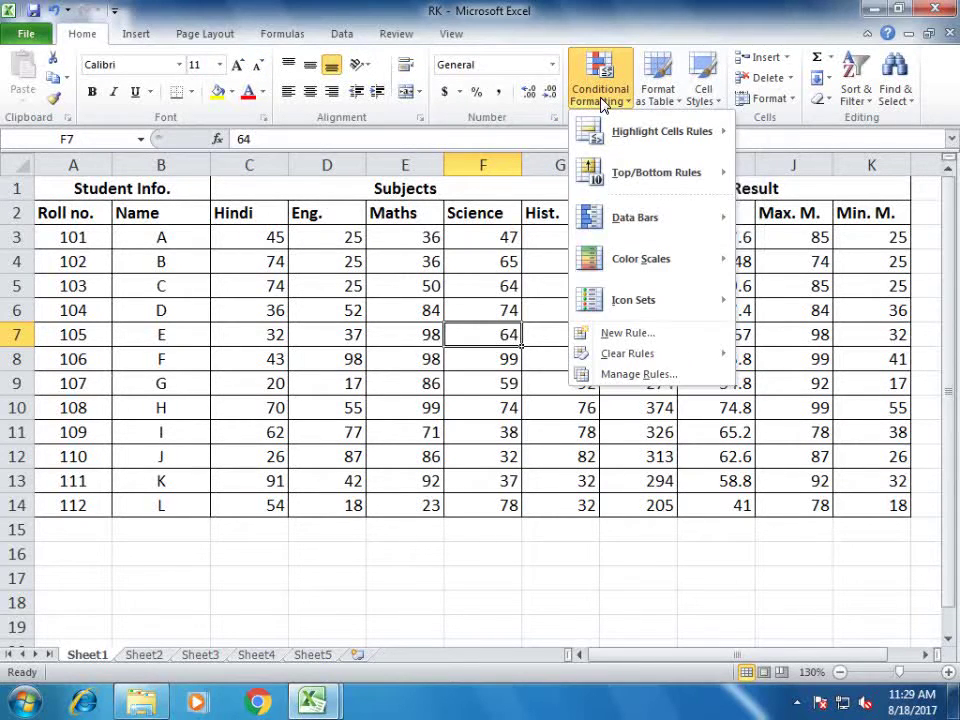
left_click(382, 448)
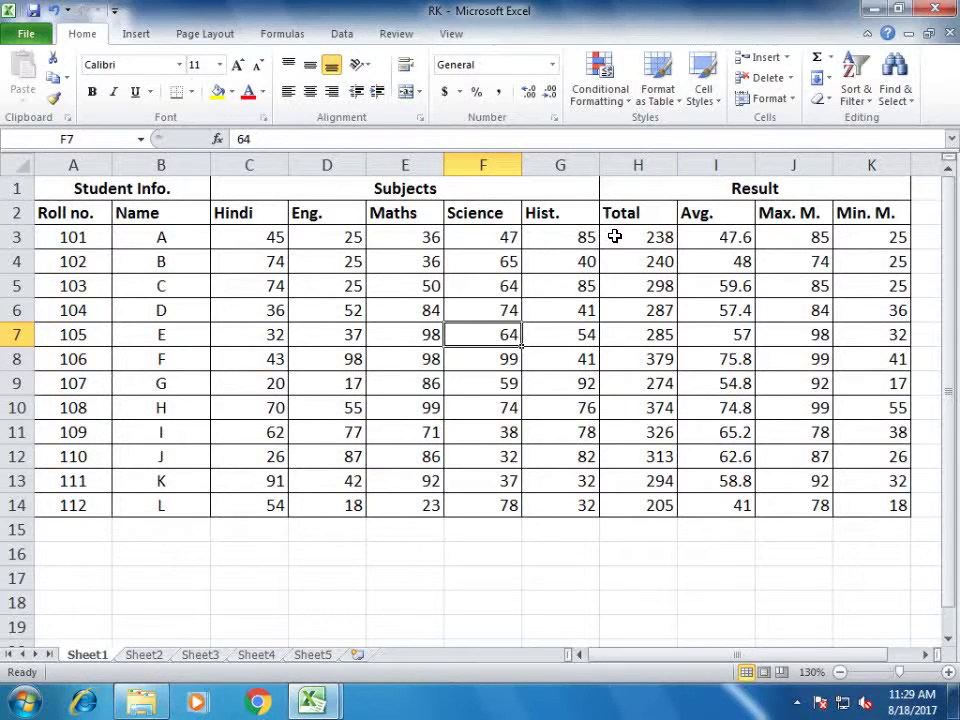
left_click_drag(615, 238, 651, 503)
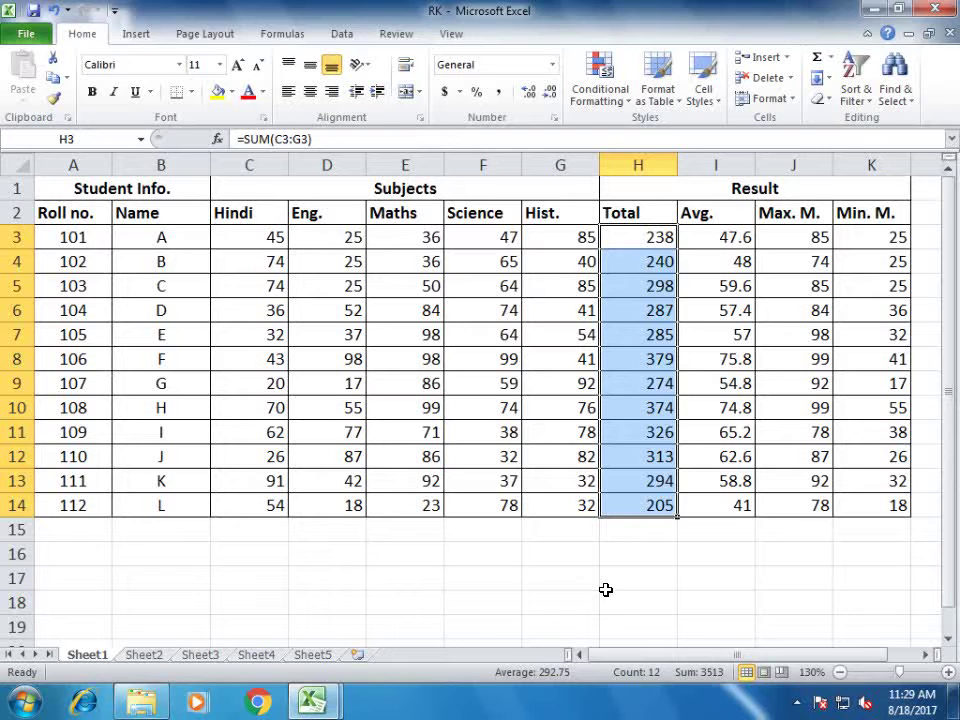
left_click(630, 596)
left_click(636, 237)
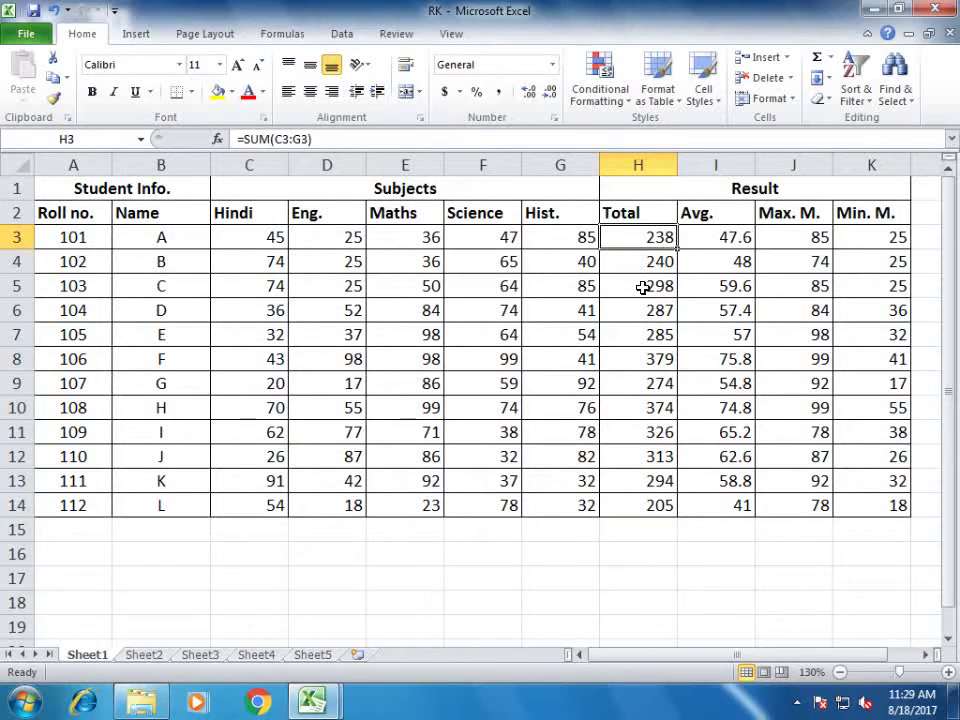
left_click_drag(638, 240, 655, 505)
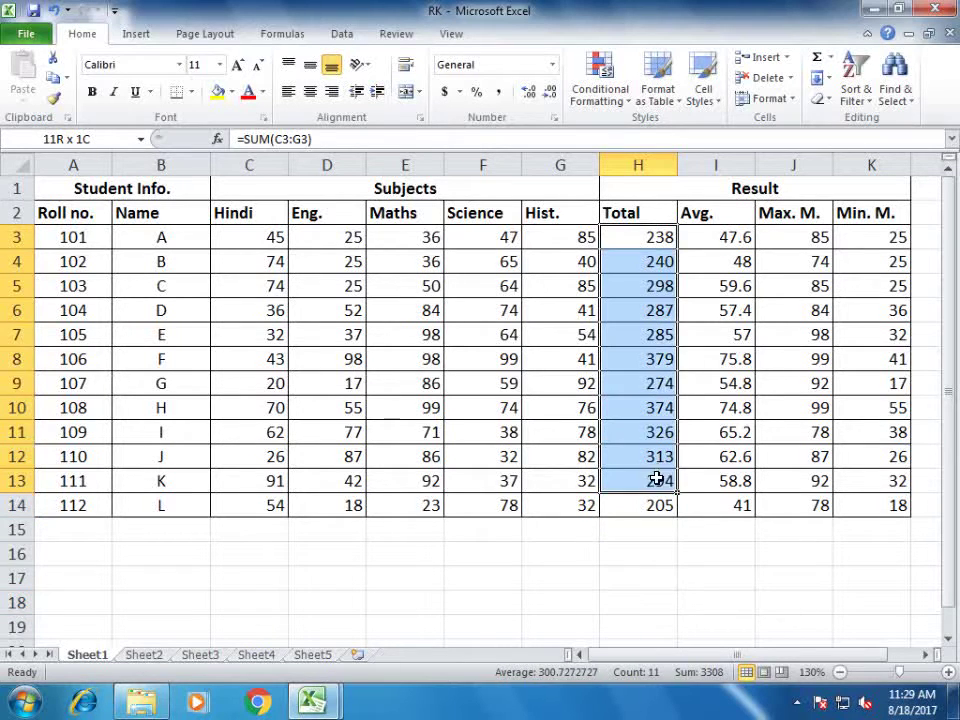
left_click(616, 104)
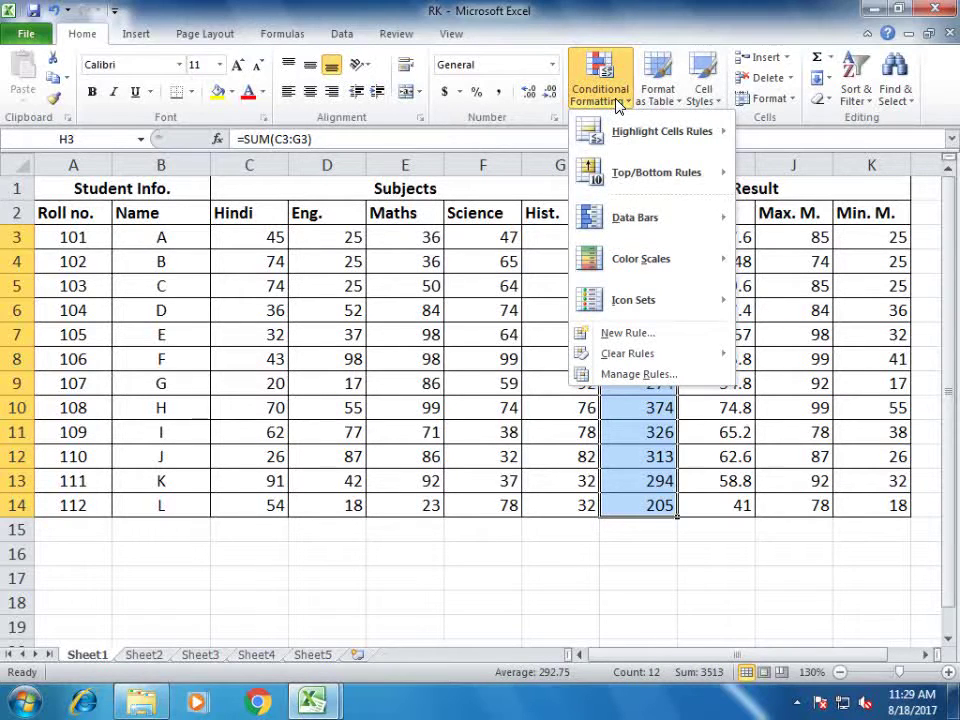
mouse_move(638, 180)
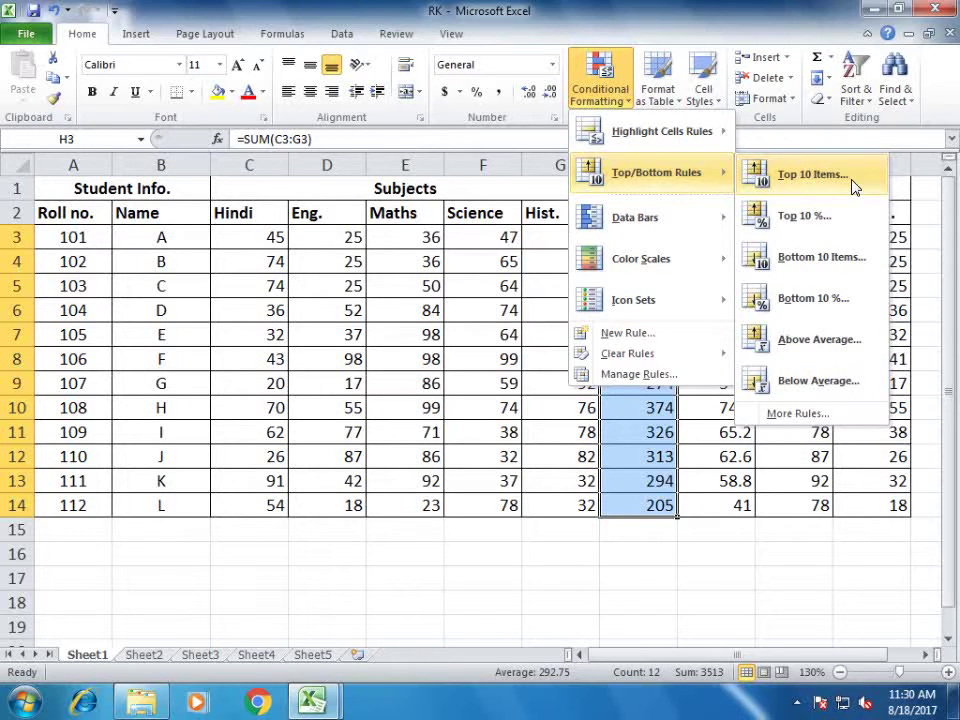
left_click(853, 188)
left_click_drag(748, 200, 391, 198)
double_click(250, 253)
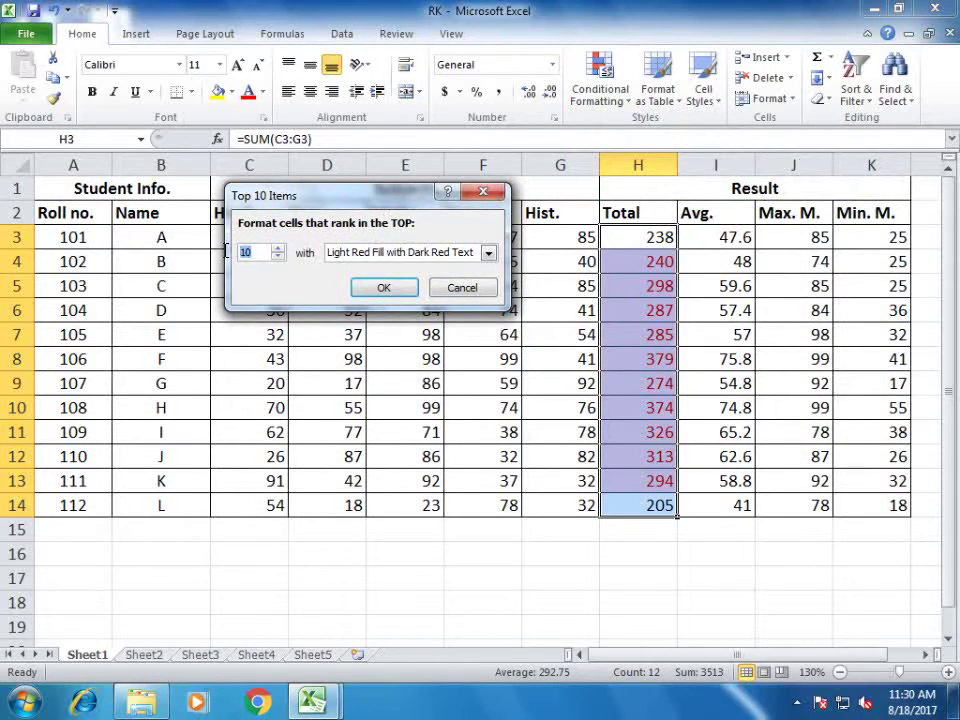
type("3")
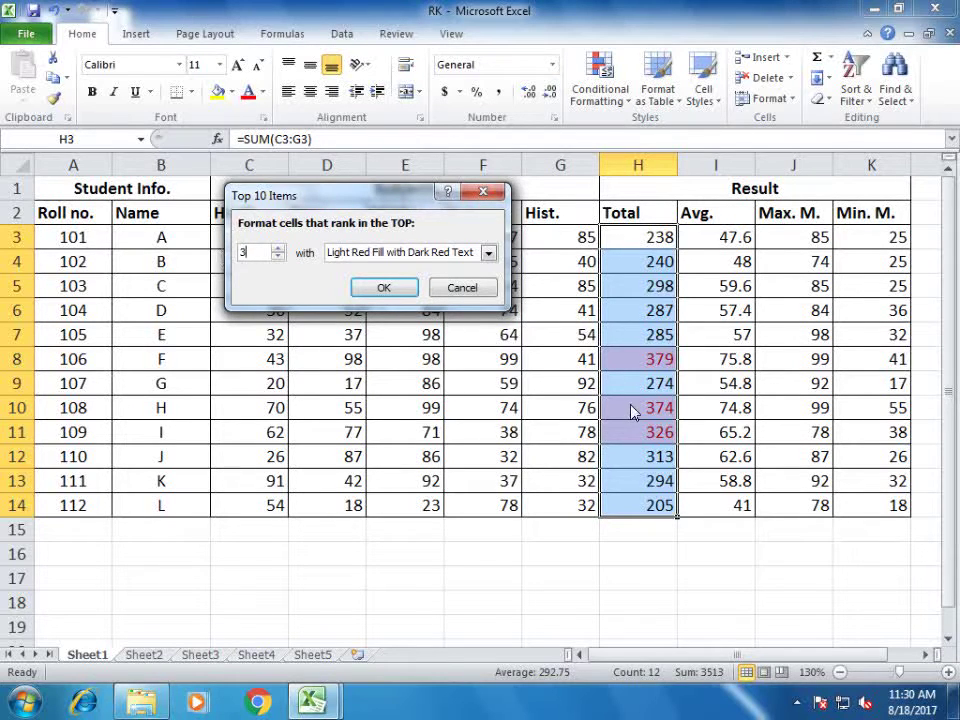
left_click(390, 286)
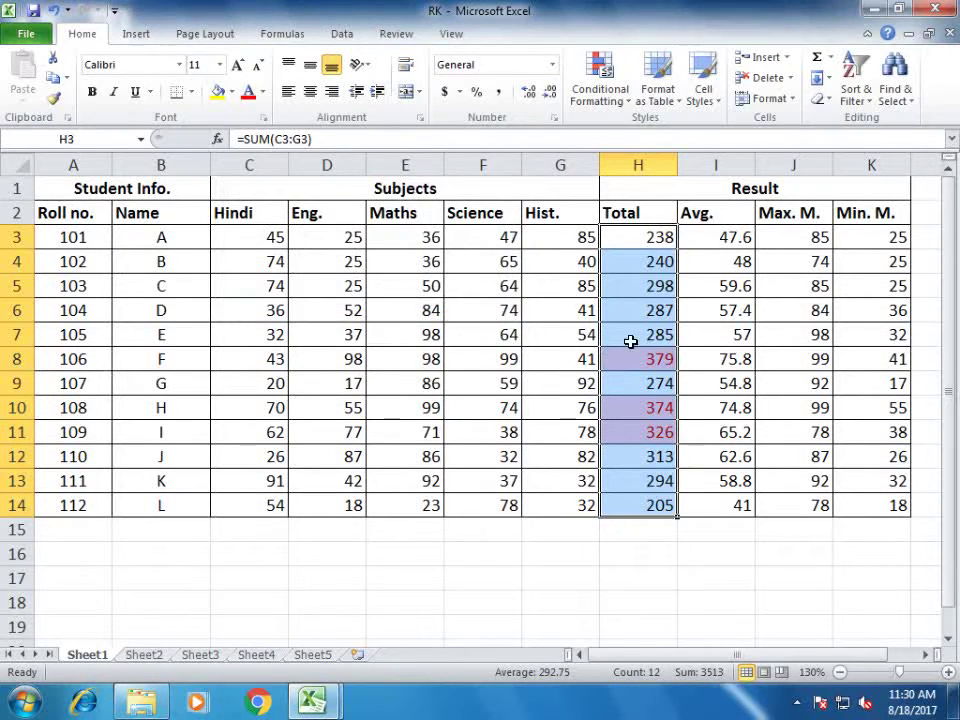
left_click(660, 311)
left_click(649, 360)
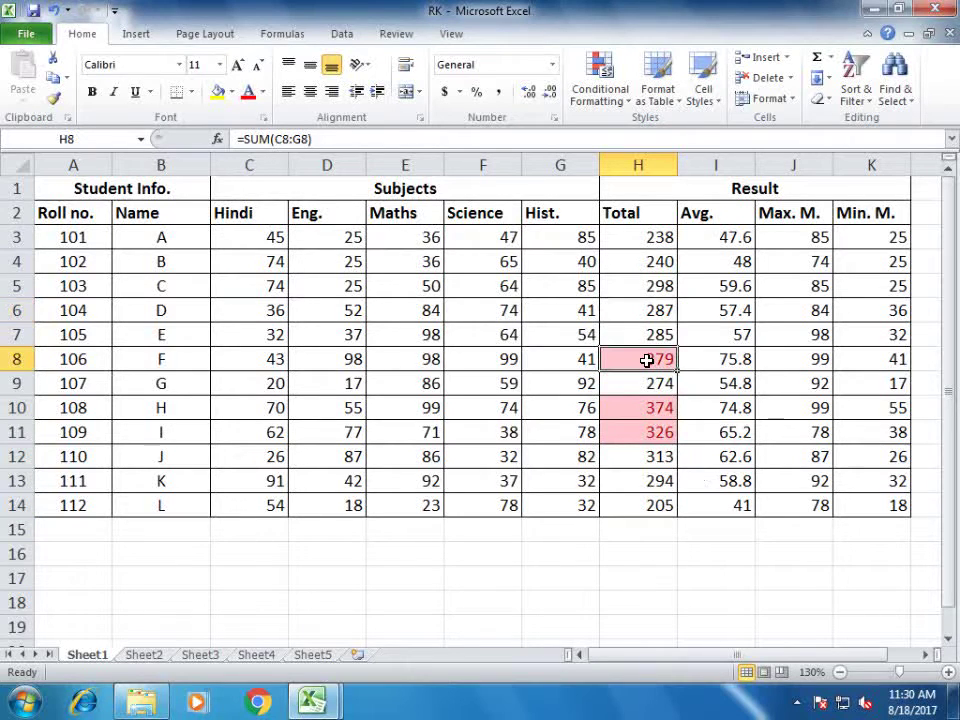
left_click(645, 411)
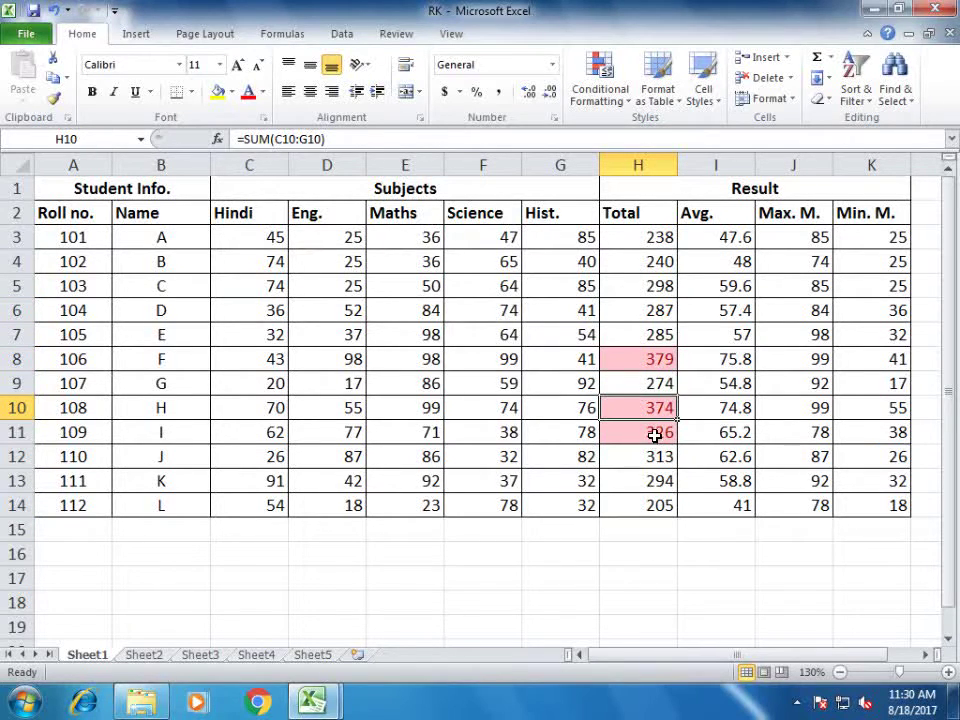
left_click(655, 434)
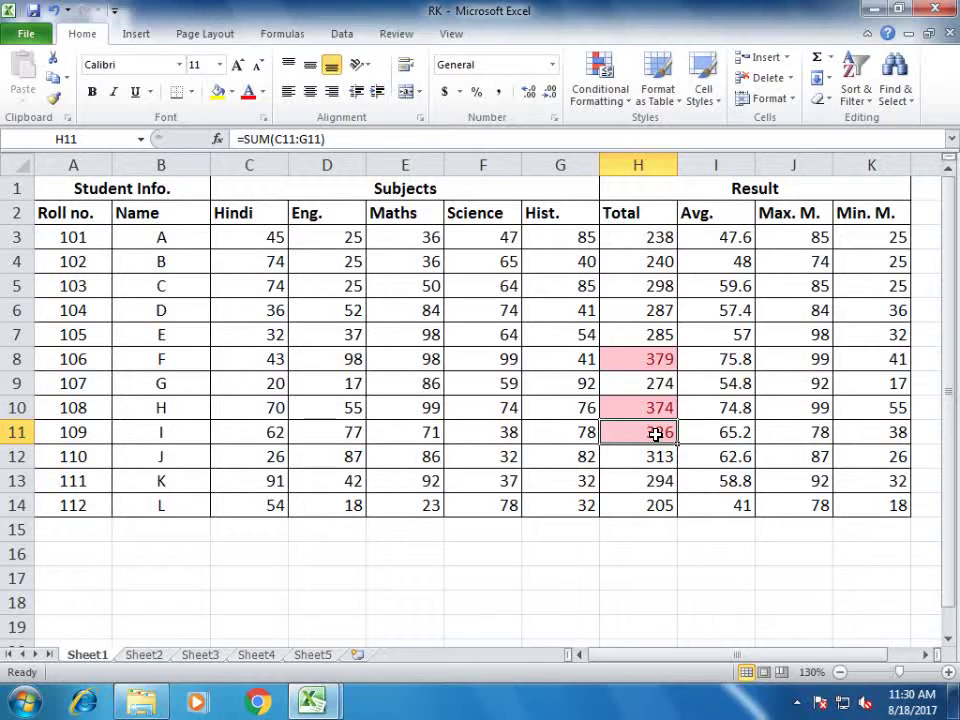
key("ctrl+z")
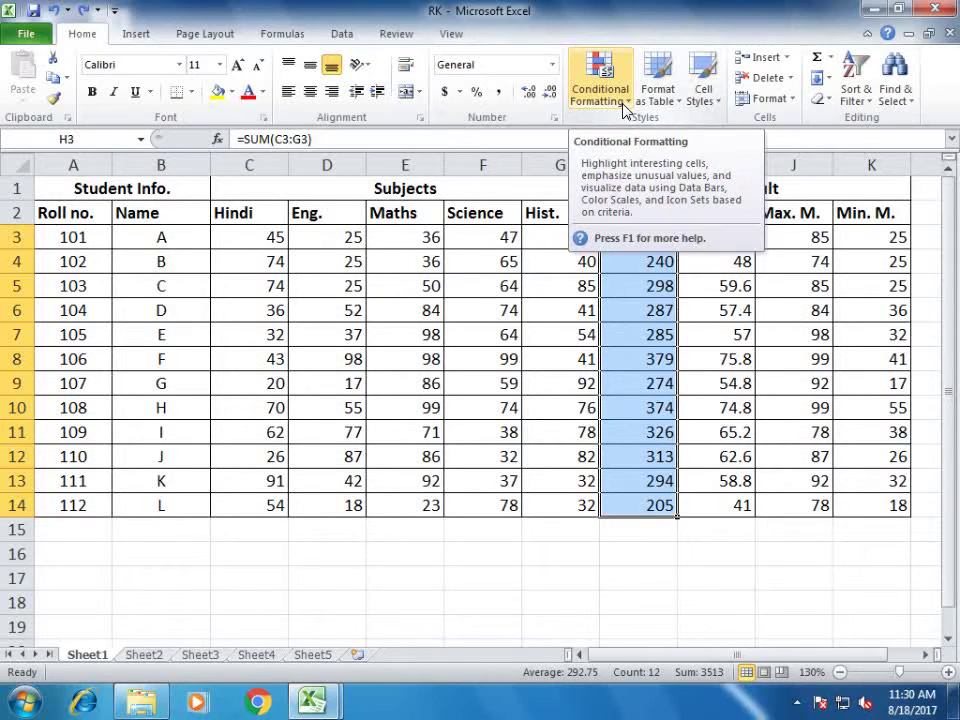
- Apply a Bottom 1 Items rule to H3:H14 so 205 gets light red fill and dark red text
left_click(452, 428)
left_click(636, 240)
left_click_drag(638, 267, 661, 495)
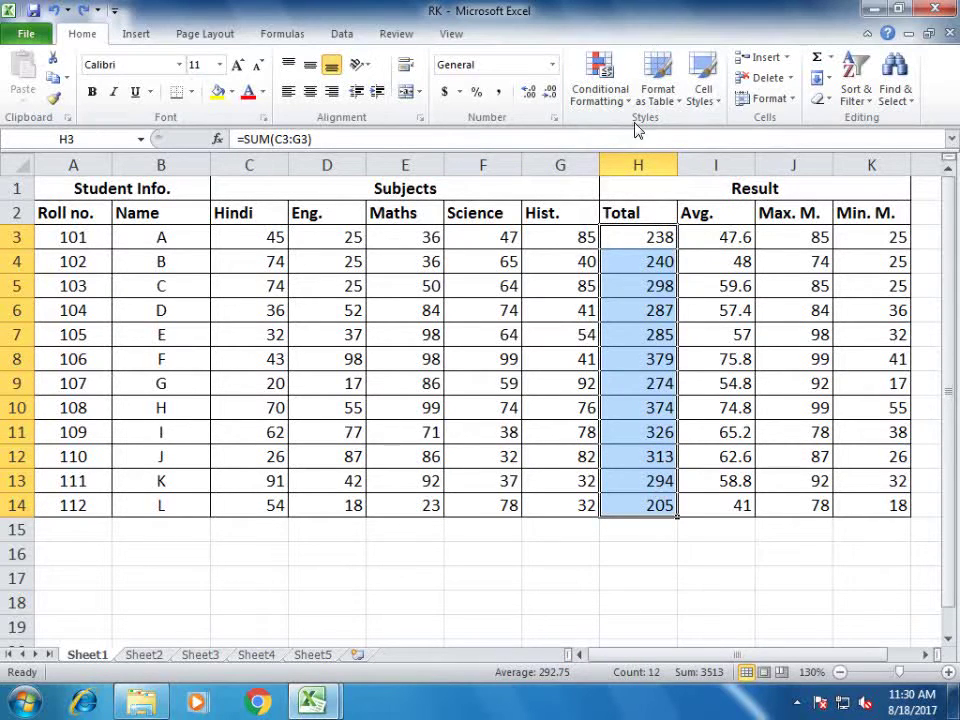
left_click(598, 88)
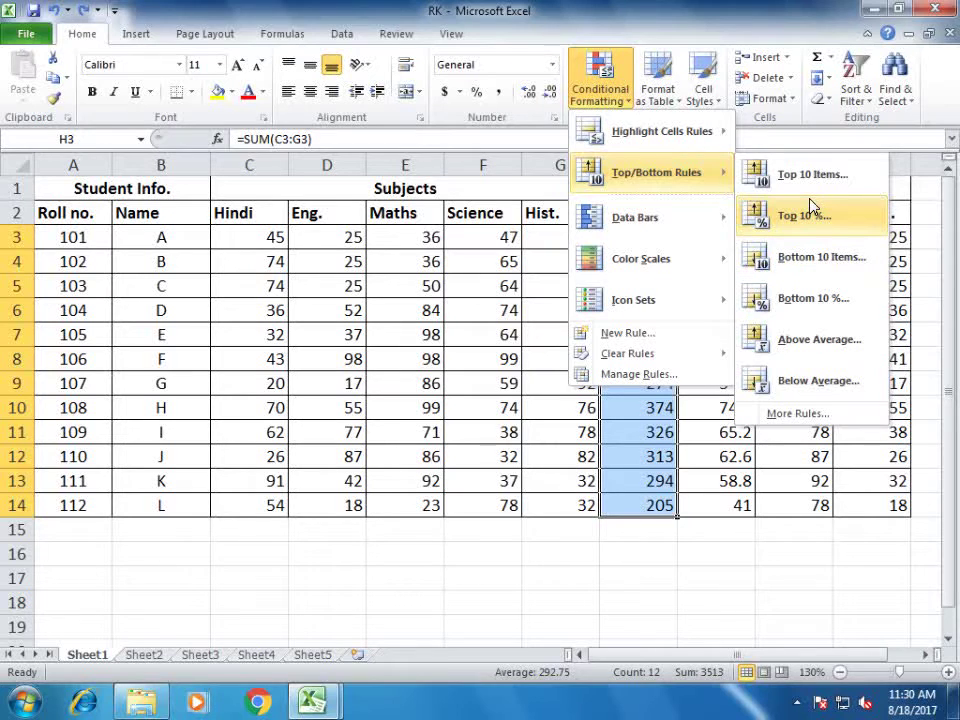
left_click(835, 262)
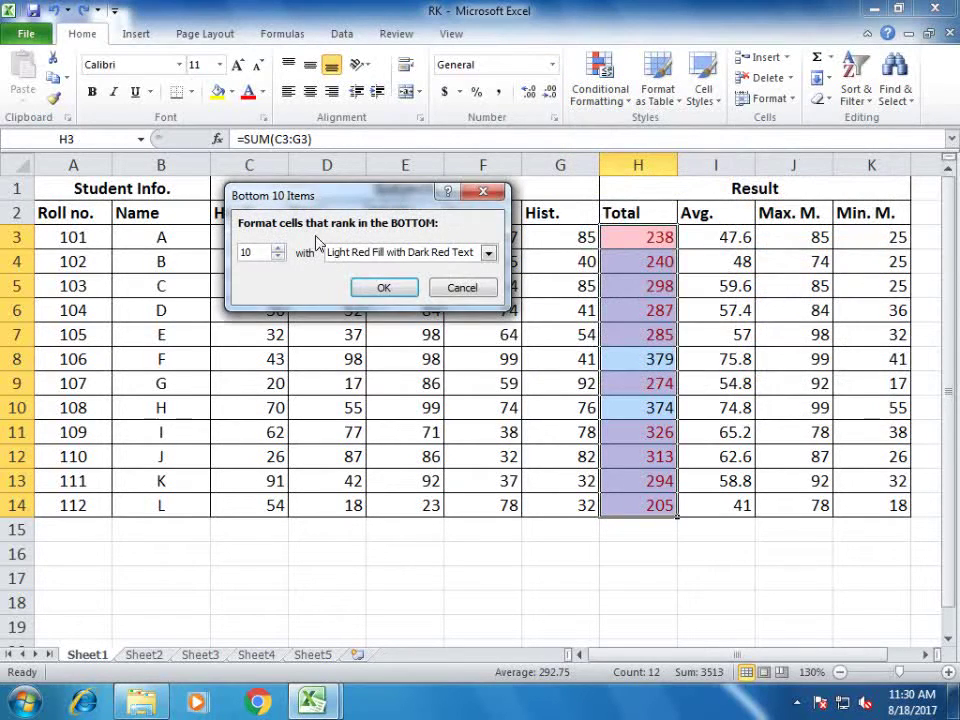
left_click_drag(260, 252, 240, 252)
type("1")
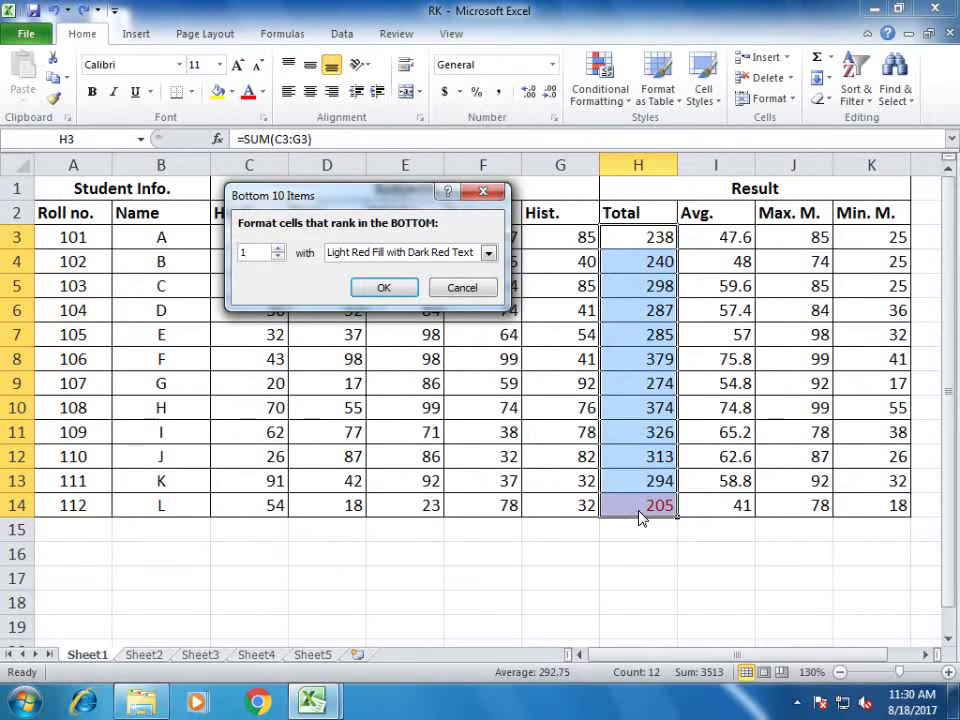
left_click(390, 289)
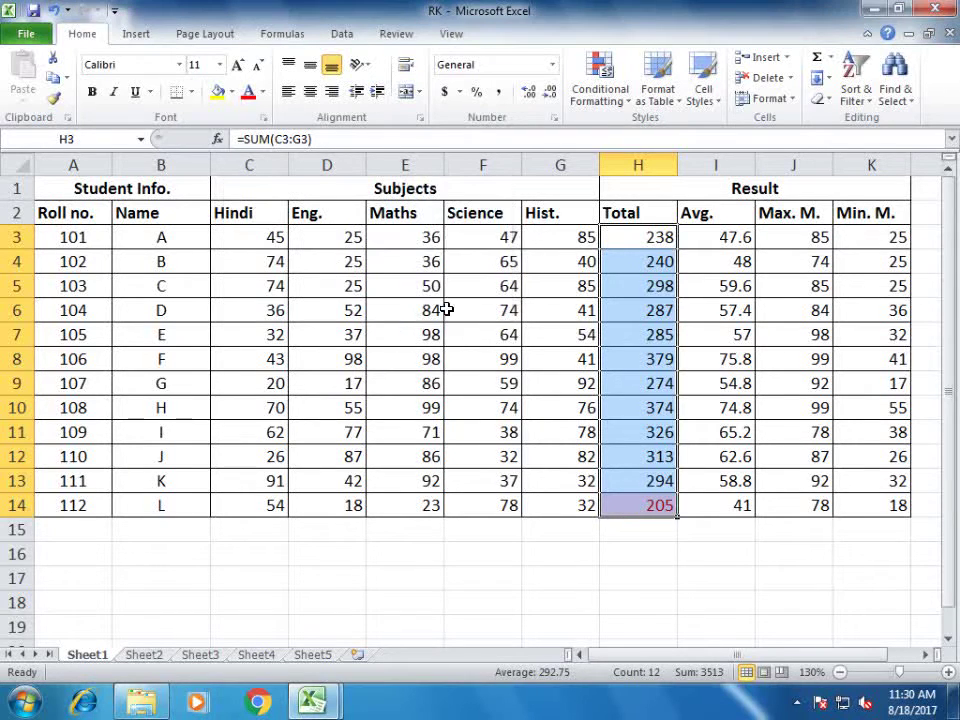
left_click(588, 363)
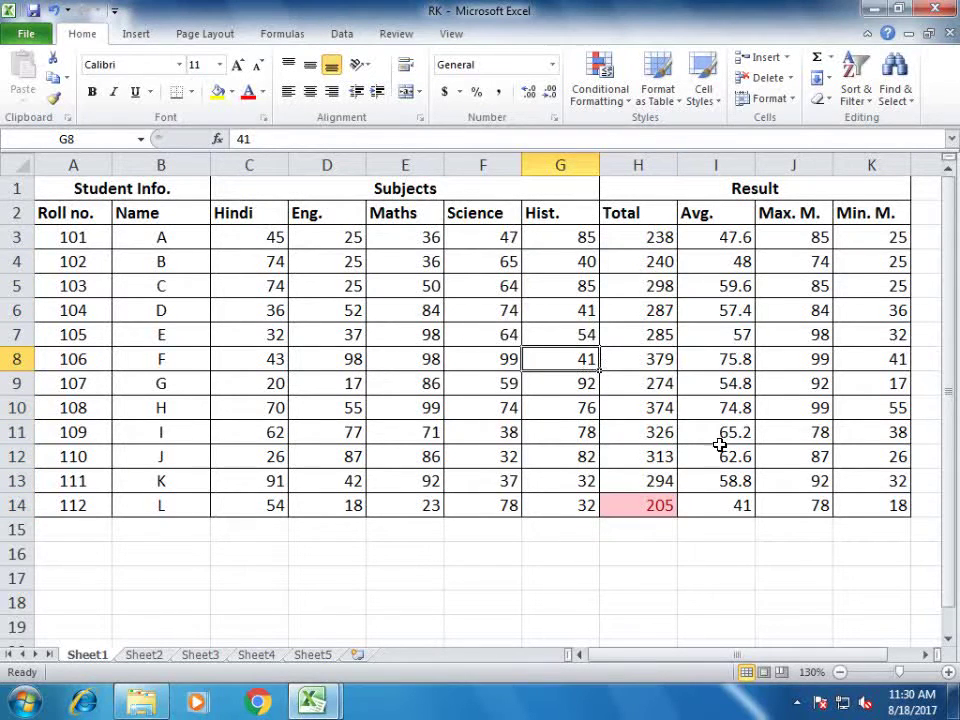
- Clear the Bottom 1 highlight rule from the entire sheet
left_click(600, 95)
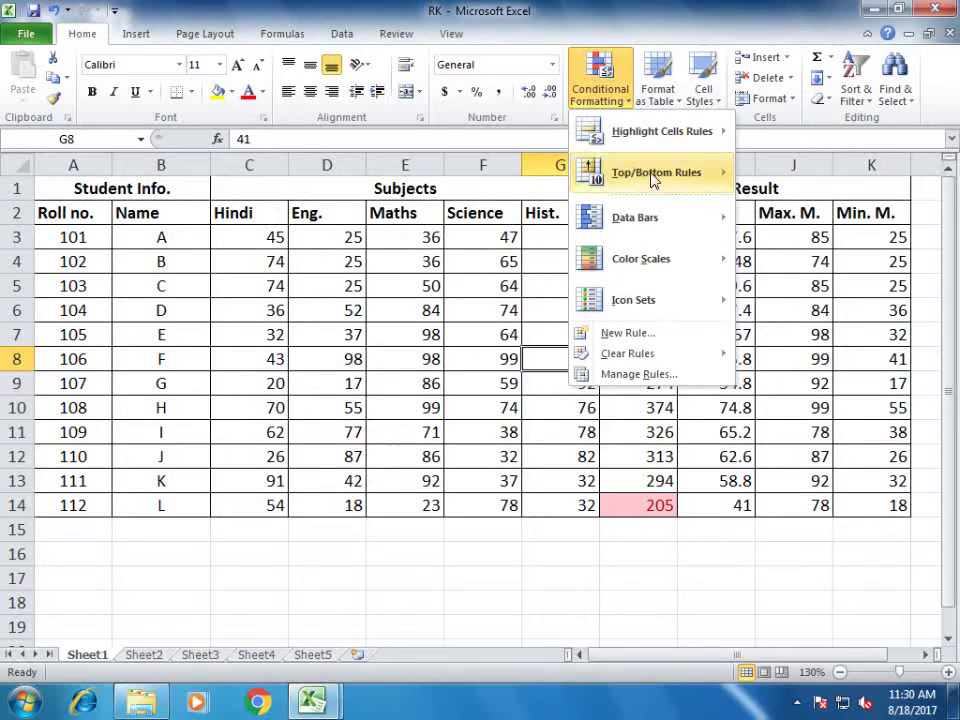
mouse_move(668, 181)
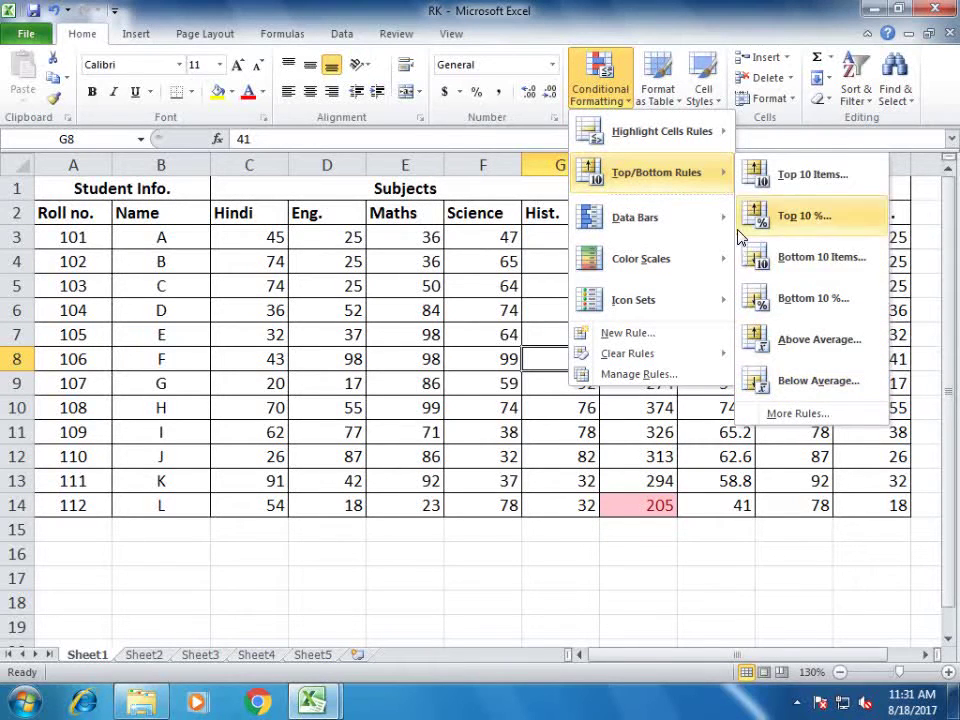
mouse_move(666, 355)
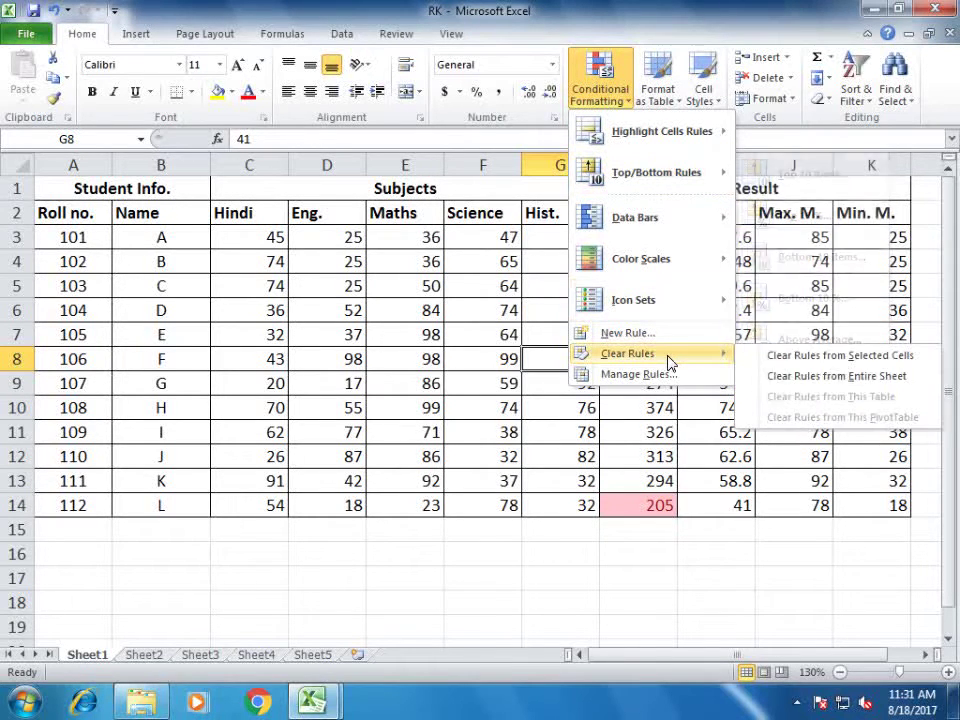
left_click(810, 376)
- Apply pink gradient data bars to the Total values H3:H14
left_click_drag(632, 237, 650, 505)
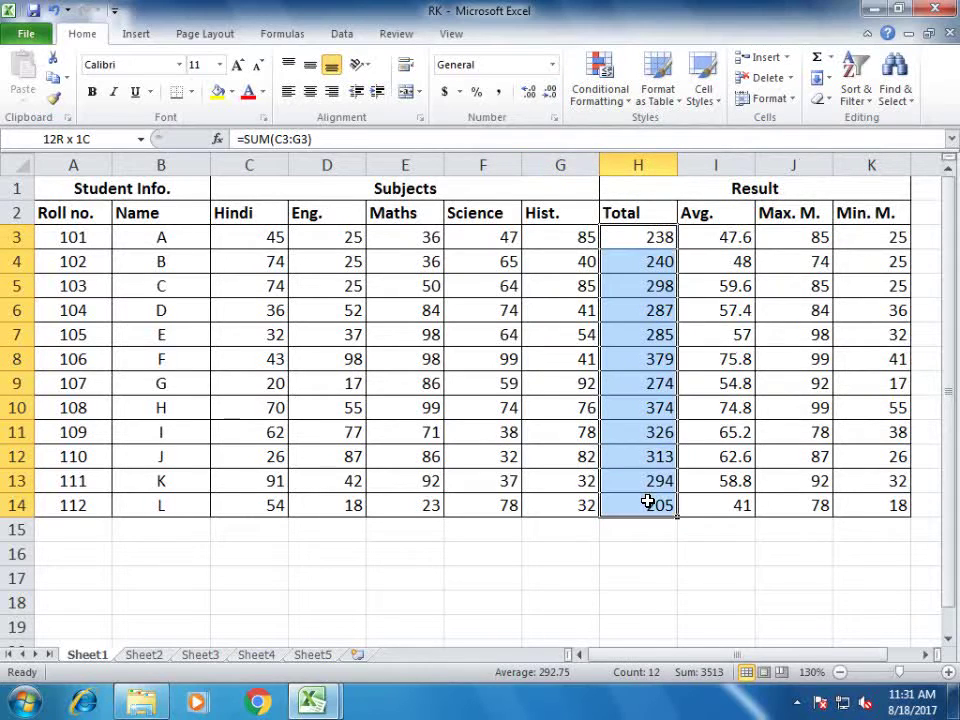
left_click(600, 90)
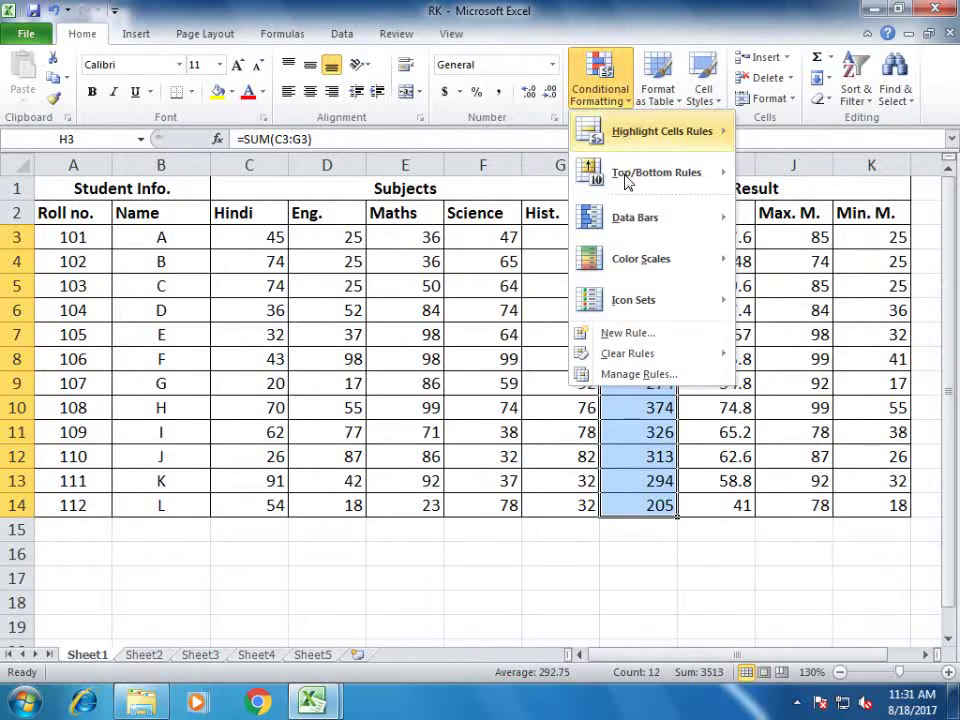
mouse_move(638, 225)
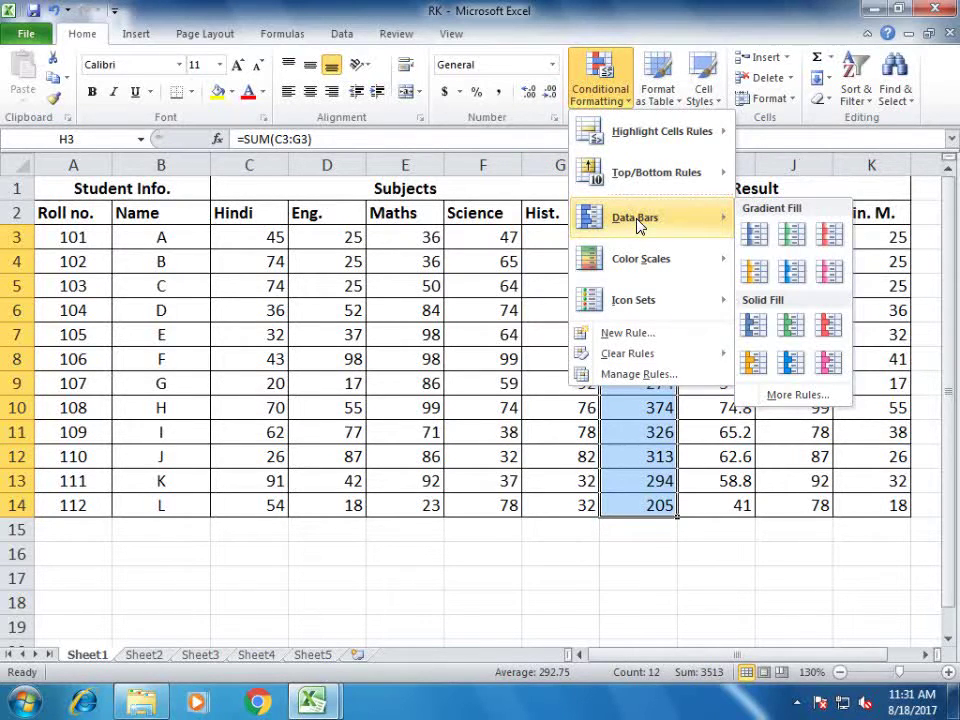
left_click(813, 275)
left_click(662, 433)
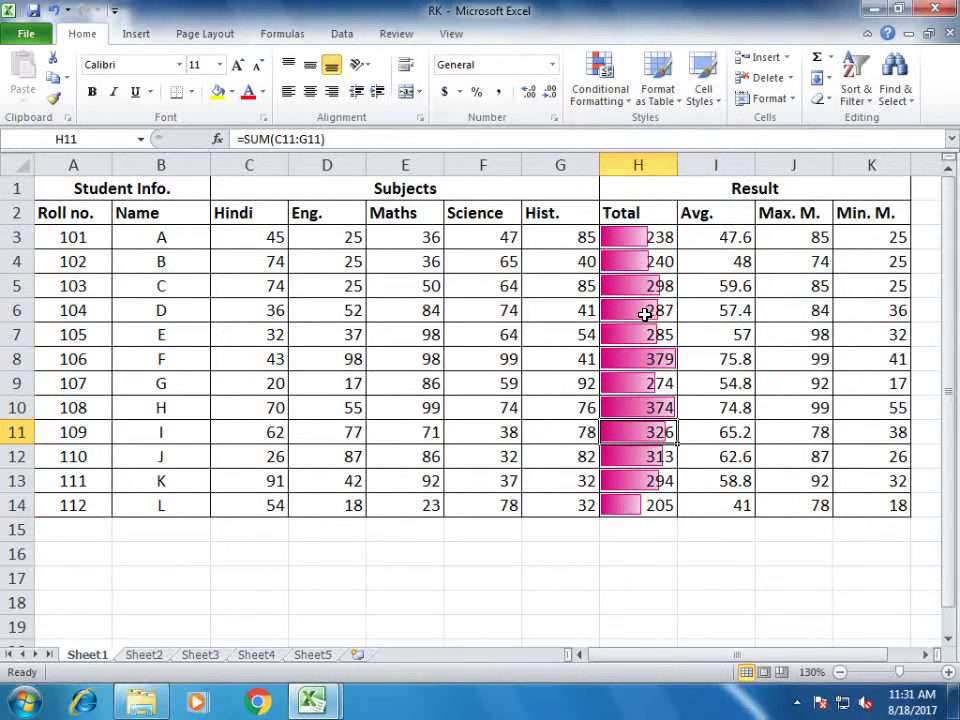
- Check the data bars on the totals in H4, H8, H10, H12 and H14
left_click(657, 410)
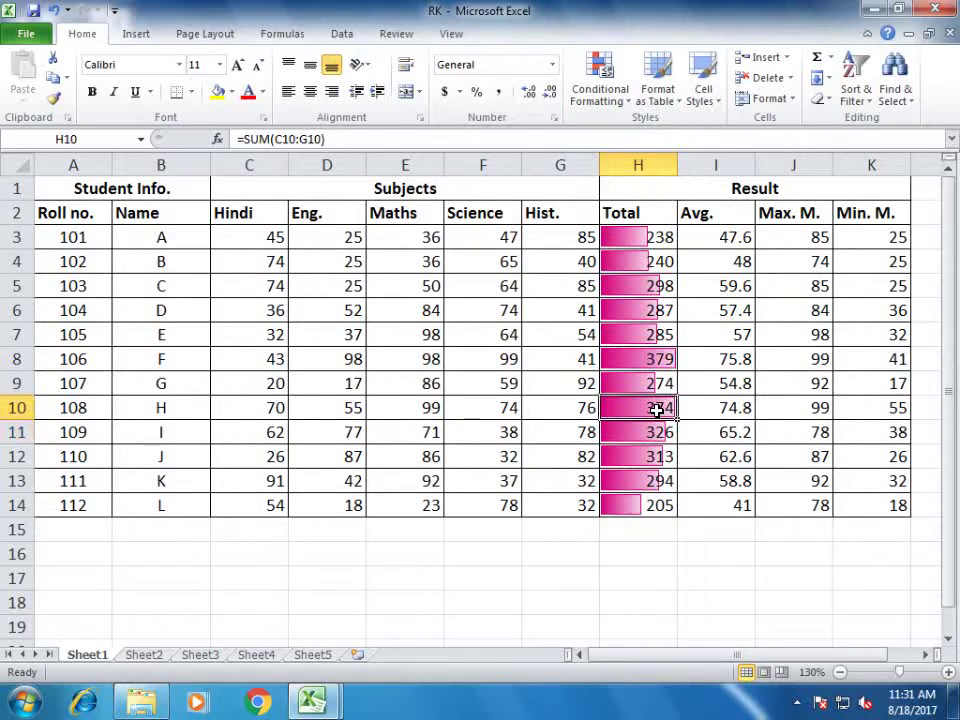
left_click(659, 363)
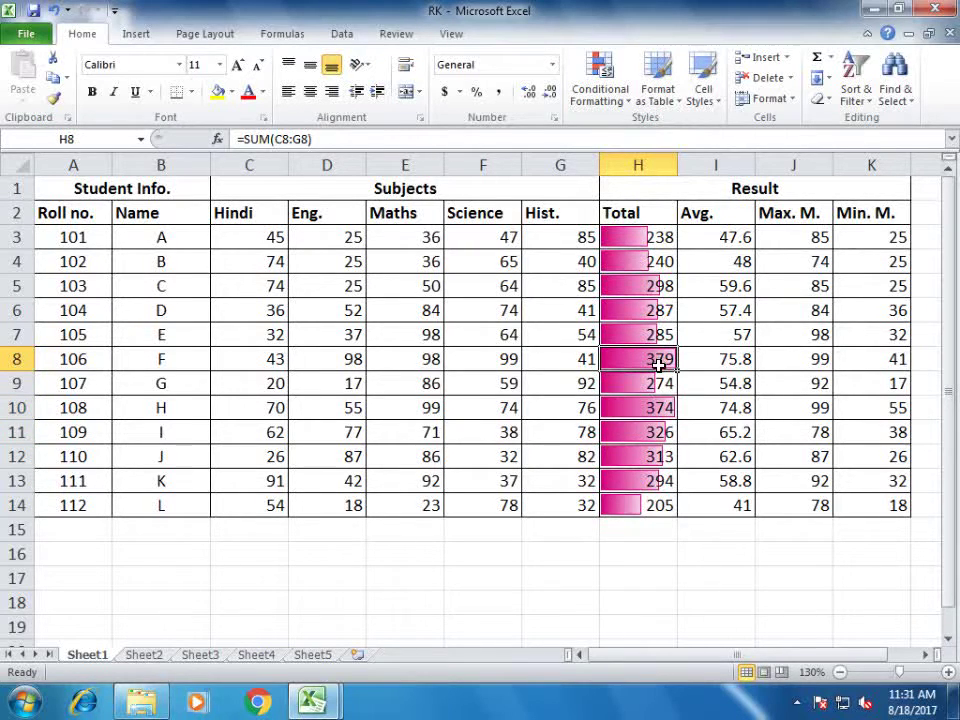
left_click(658, 261)
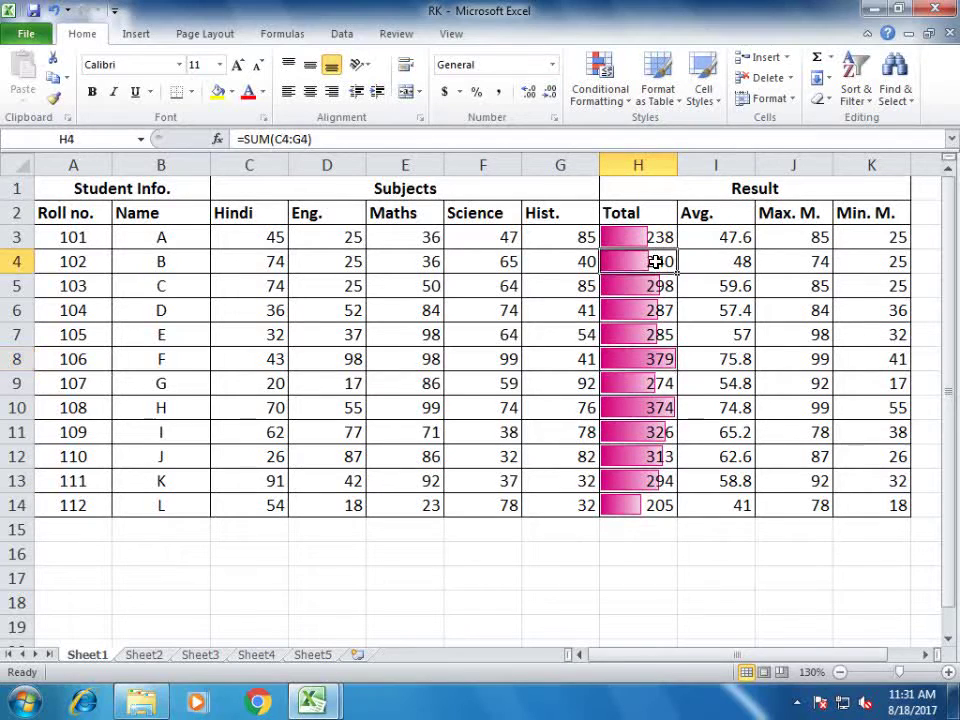
left_click(659, 461)
left_click(647, 504)
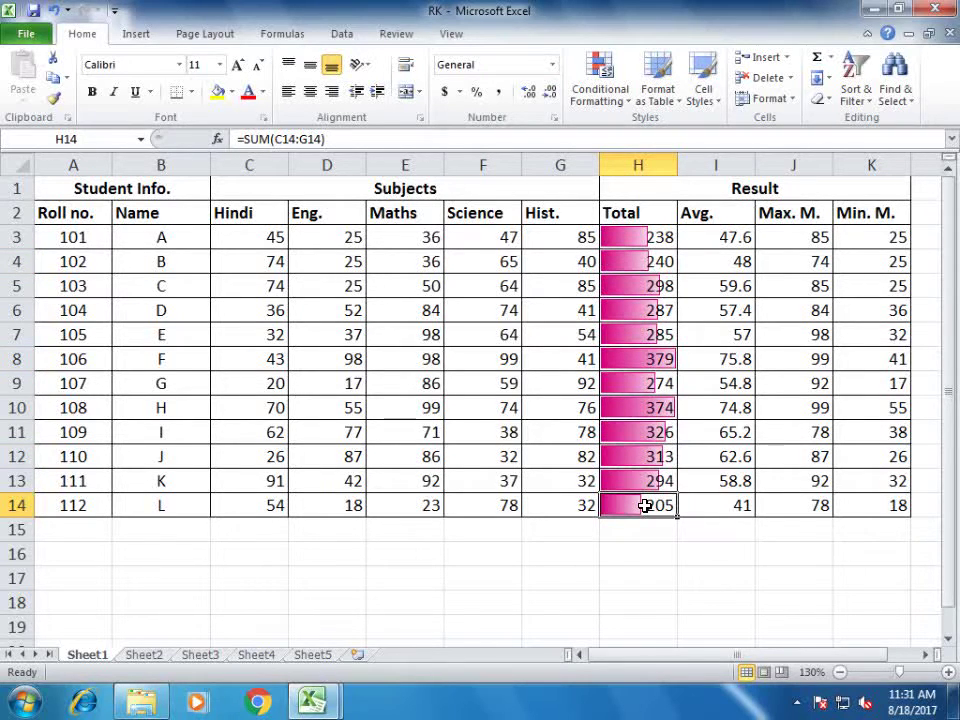
key("ctrl+z")
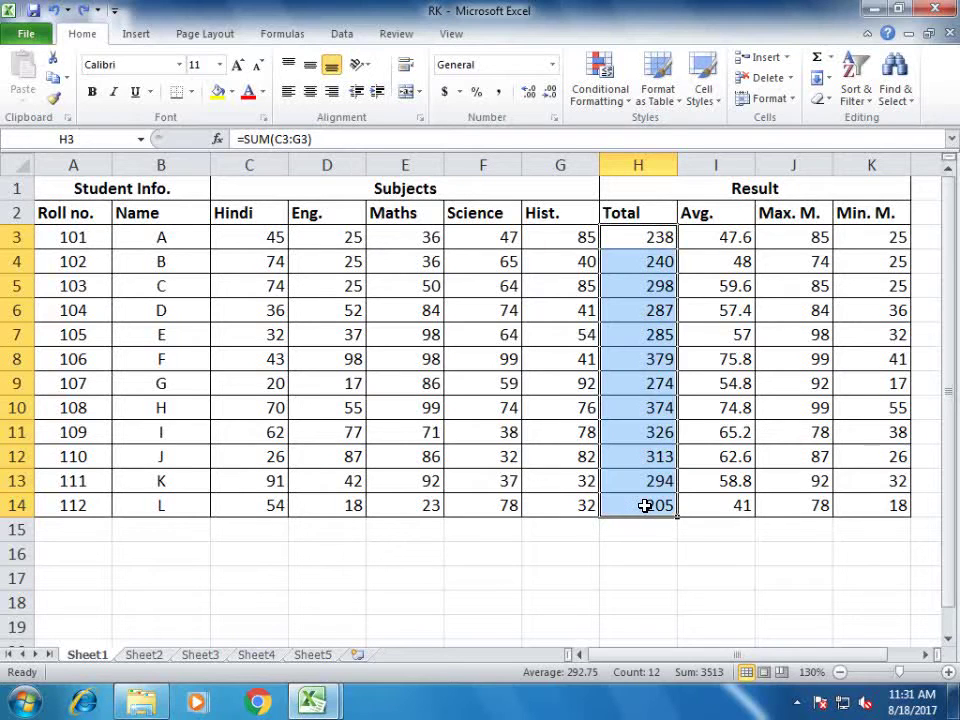
left_click(600, 85)
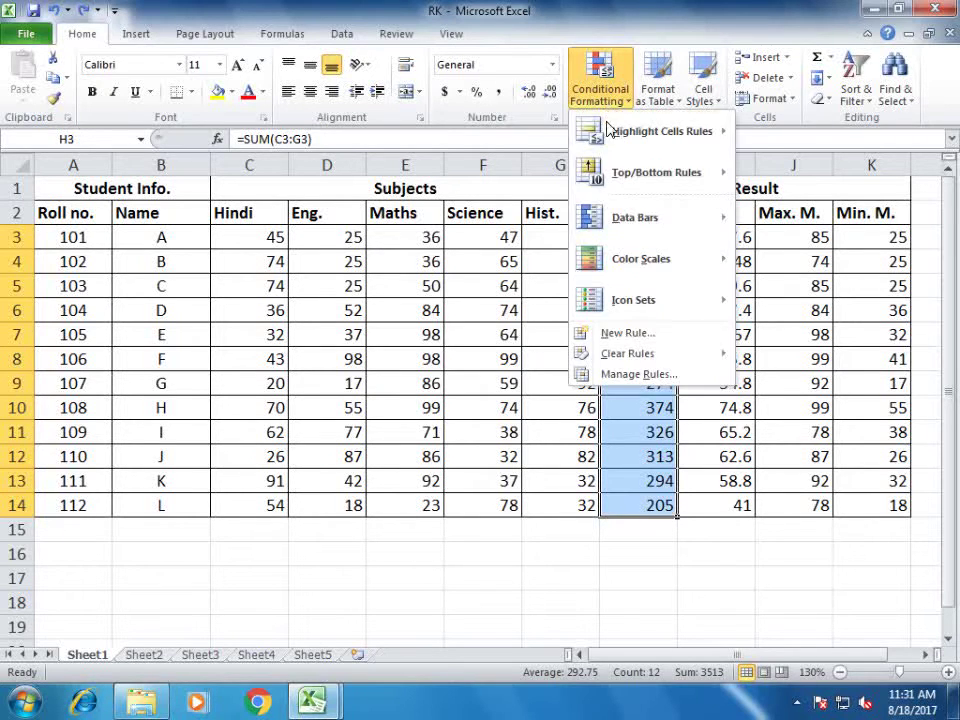
mouse_move(638, 266)
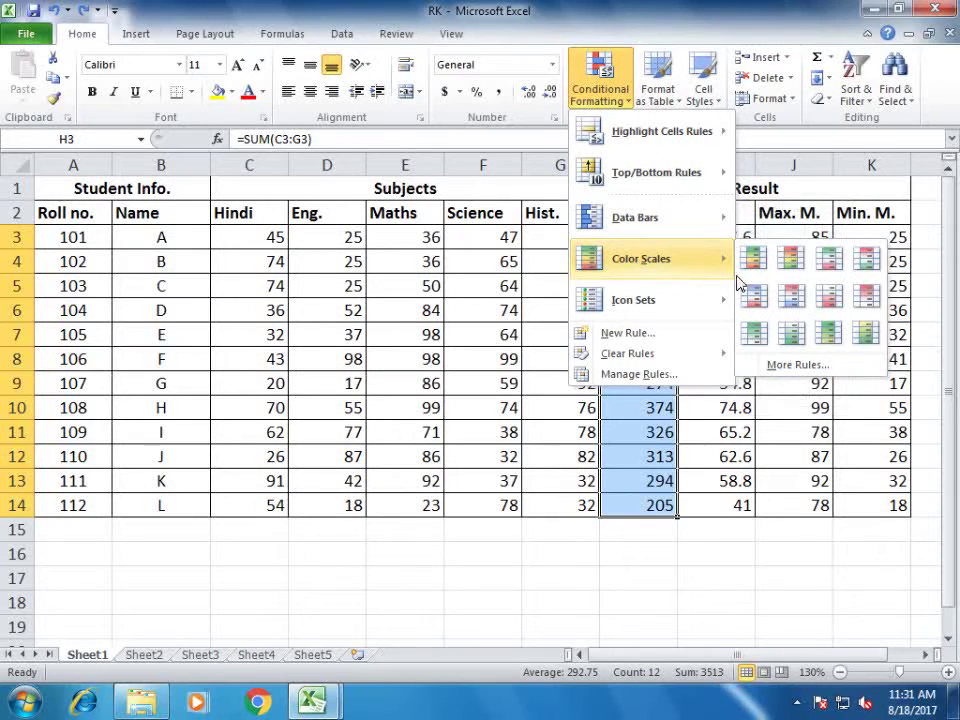
left_click(829, 300)
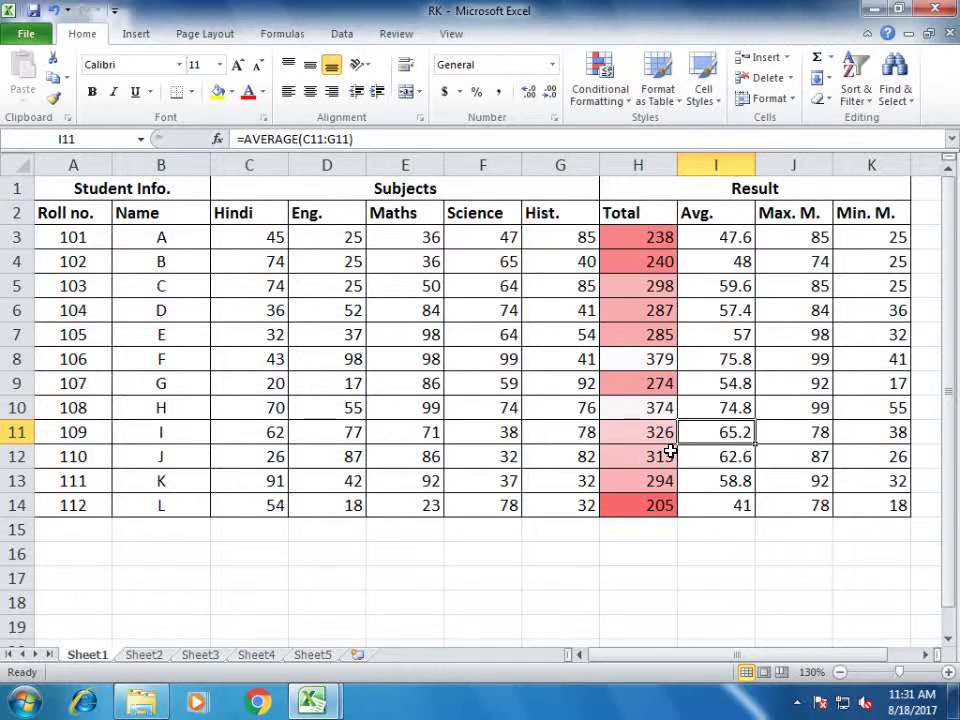
left_click(662, 358)
left_click(664, 408)
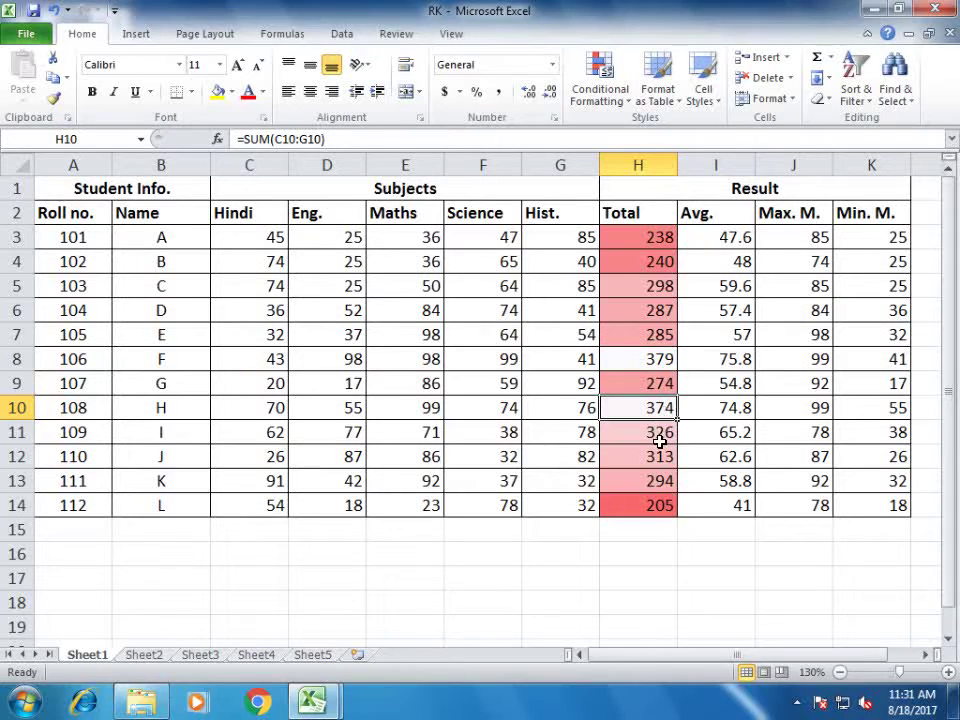
left_click(660, 430)
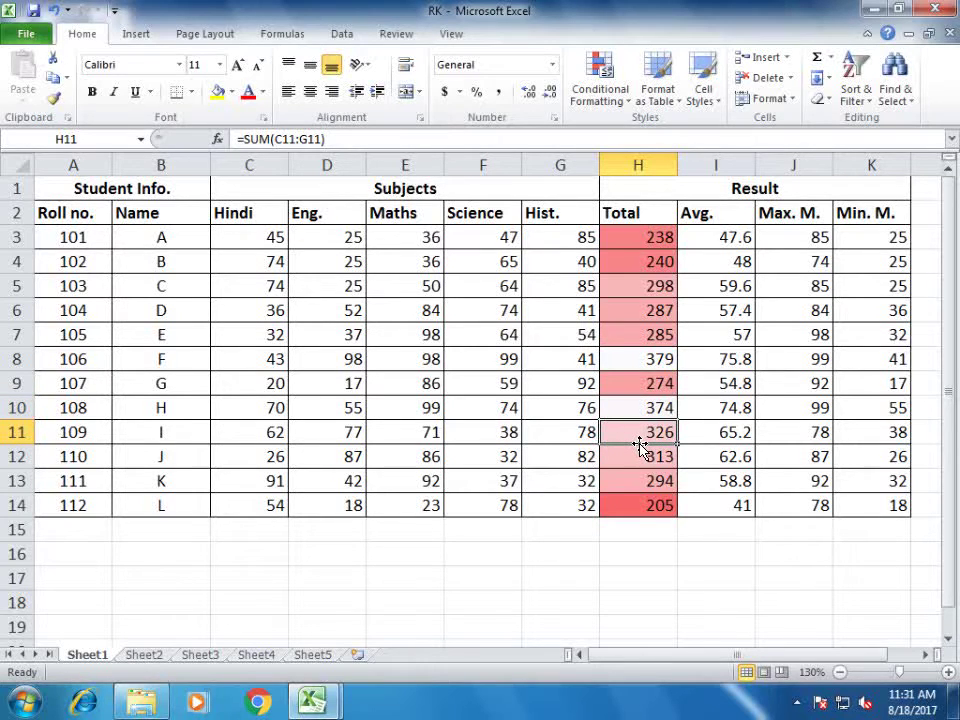
left_click(630, 505)
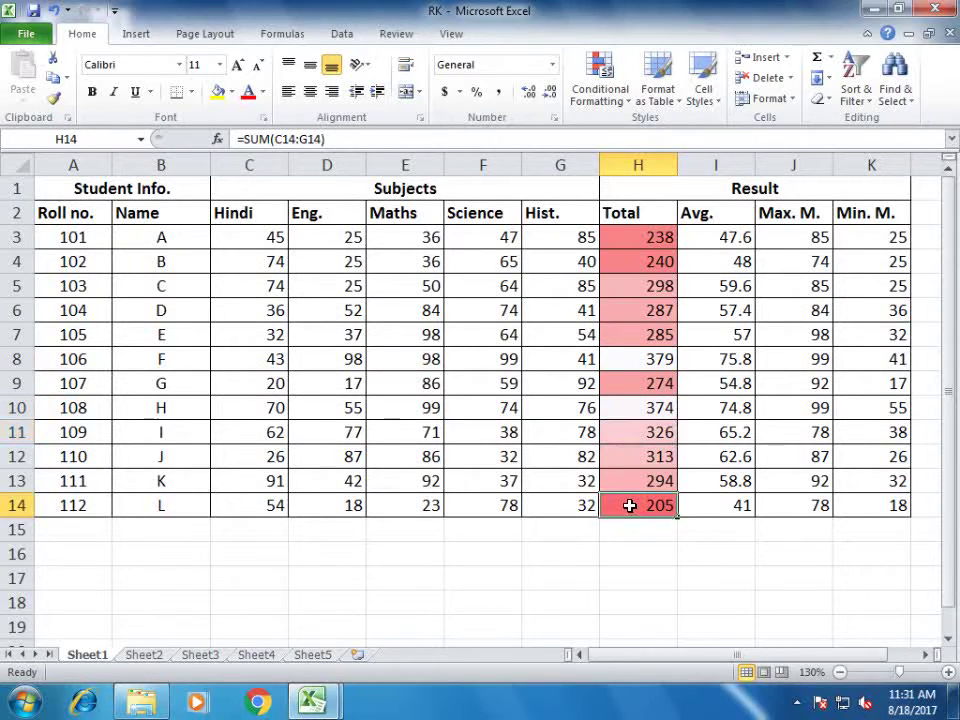
left_click(663, 236)
left_click(666, 264)
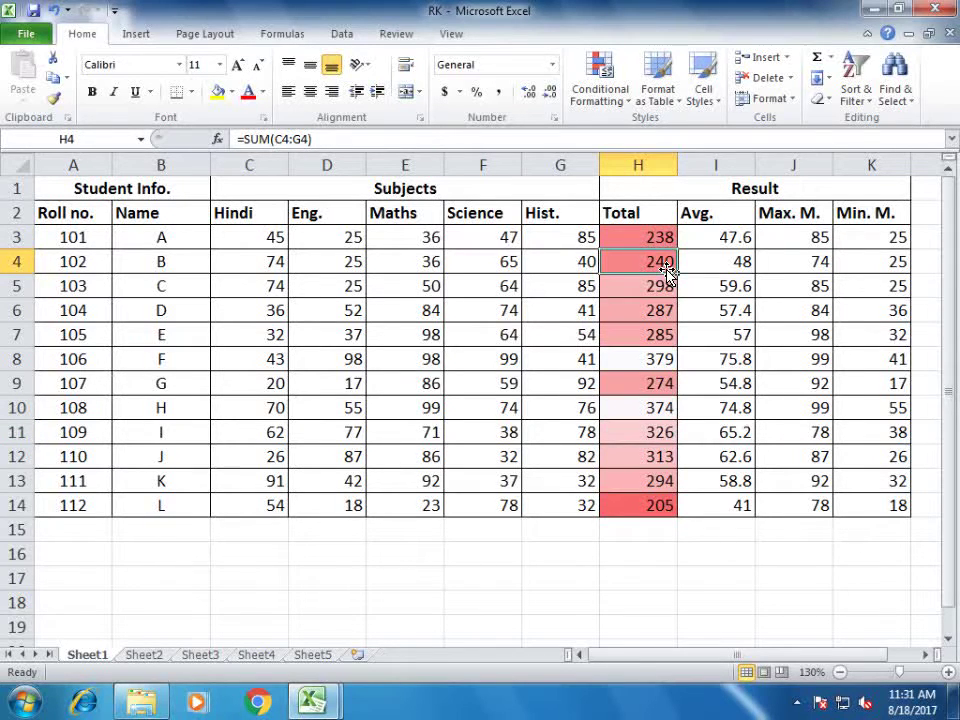
left_click(602, 92)
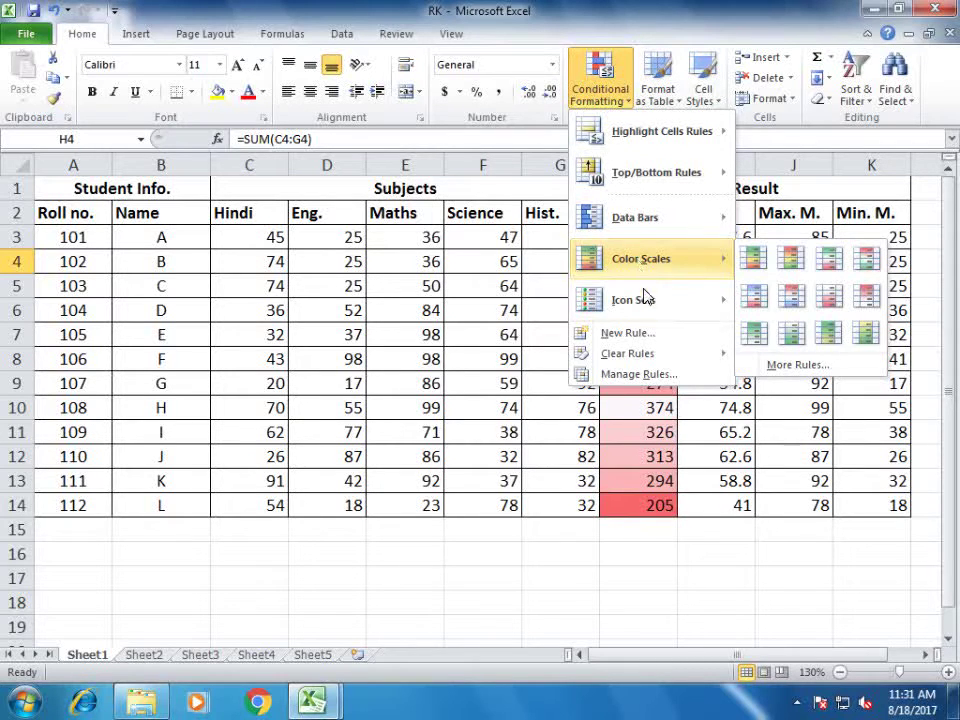
mouse_move(650, 353)
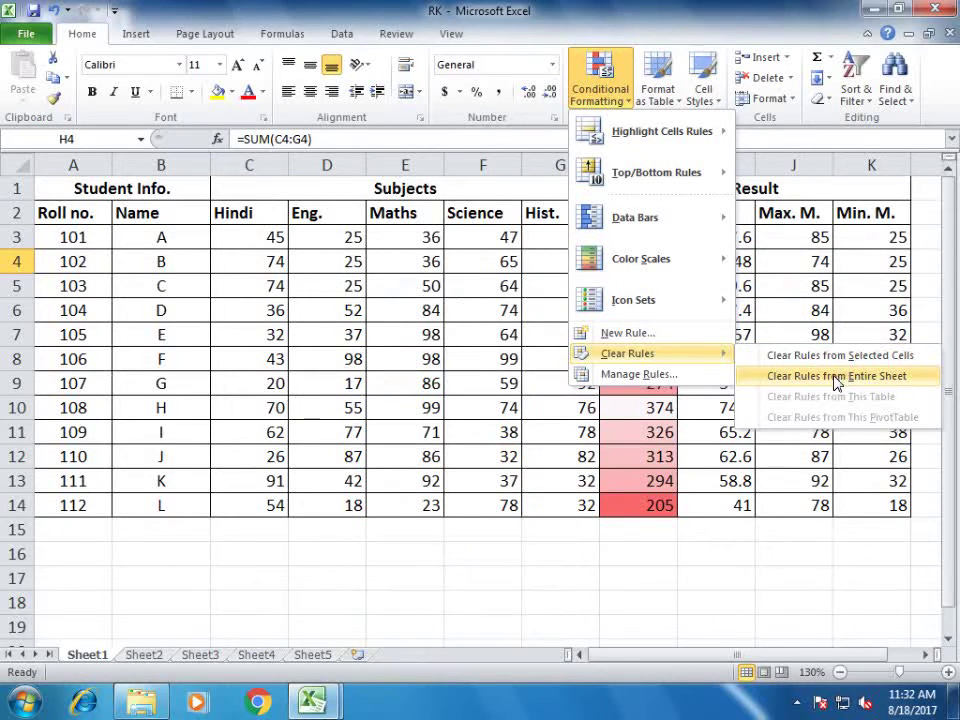
left_click(833, 378)
left_click(664, 359)
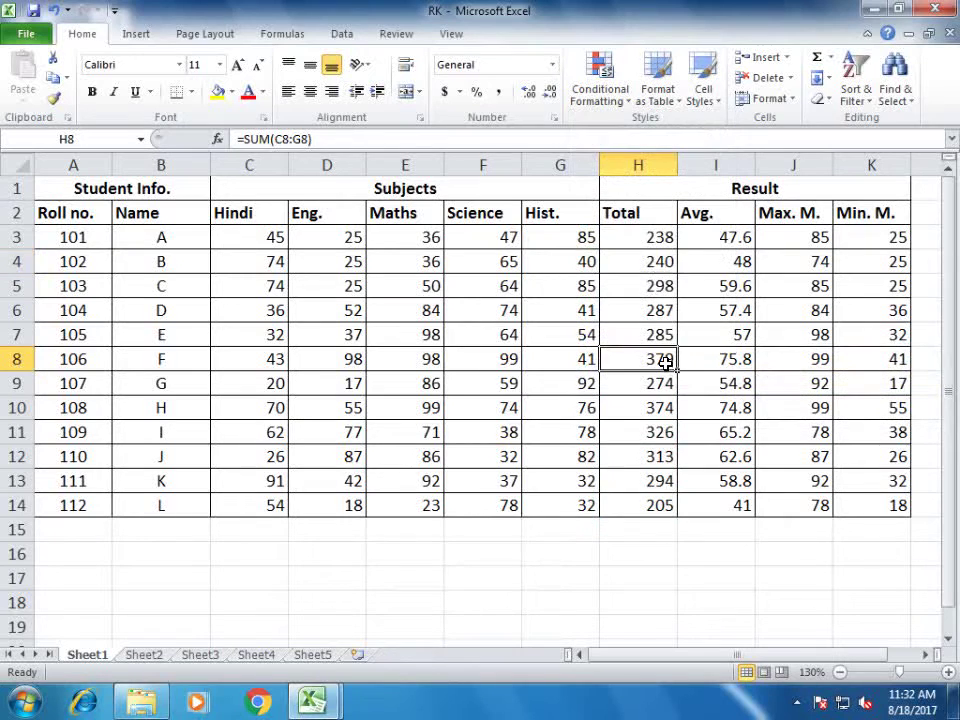
left_click_drag(650, 240, 640, 503)
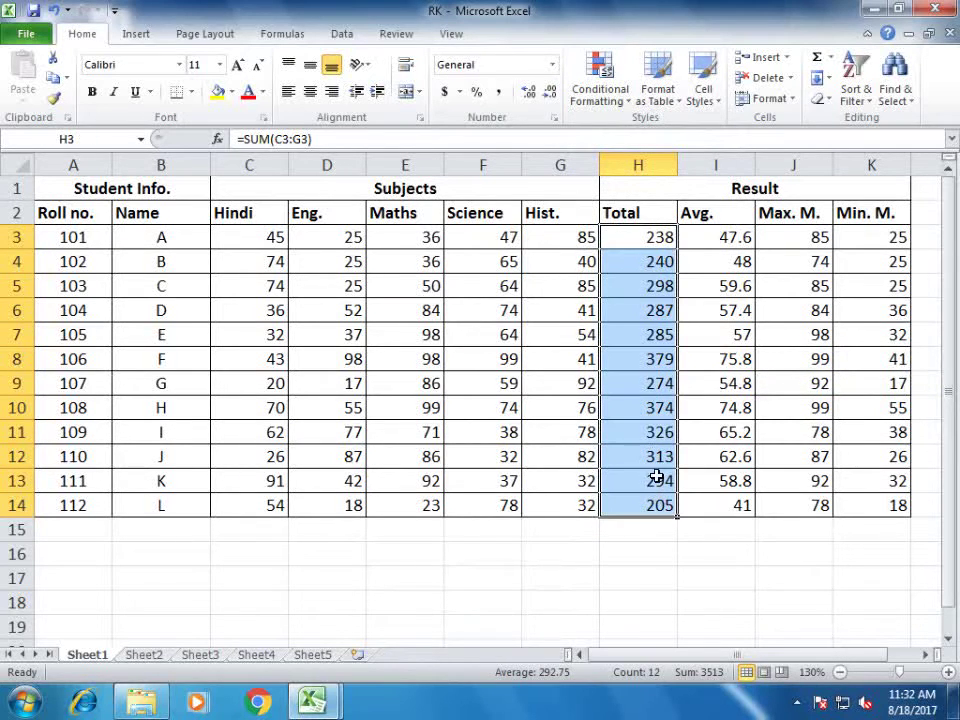
- Apply the rating-bar icon set to the Total values H3:H14
left_click(601, 100)
mouse_move(625, 300)
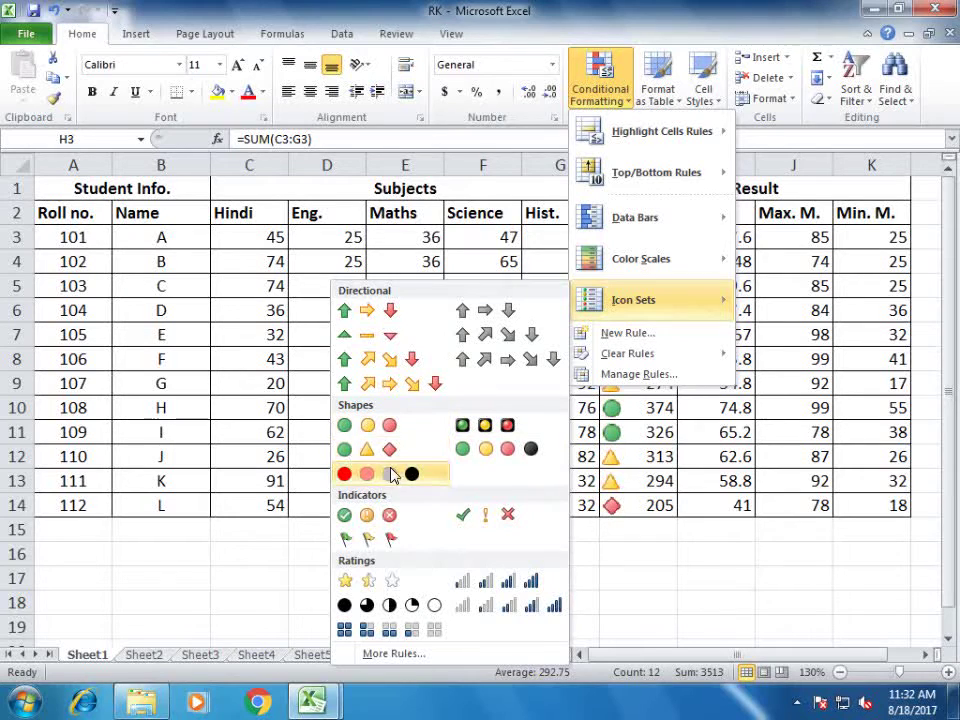
left_click(497, 592)
left_click(630, 430)
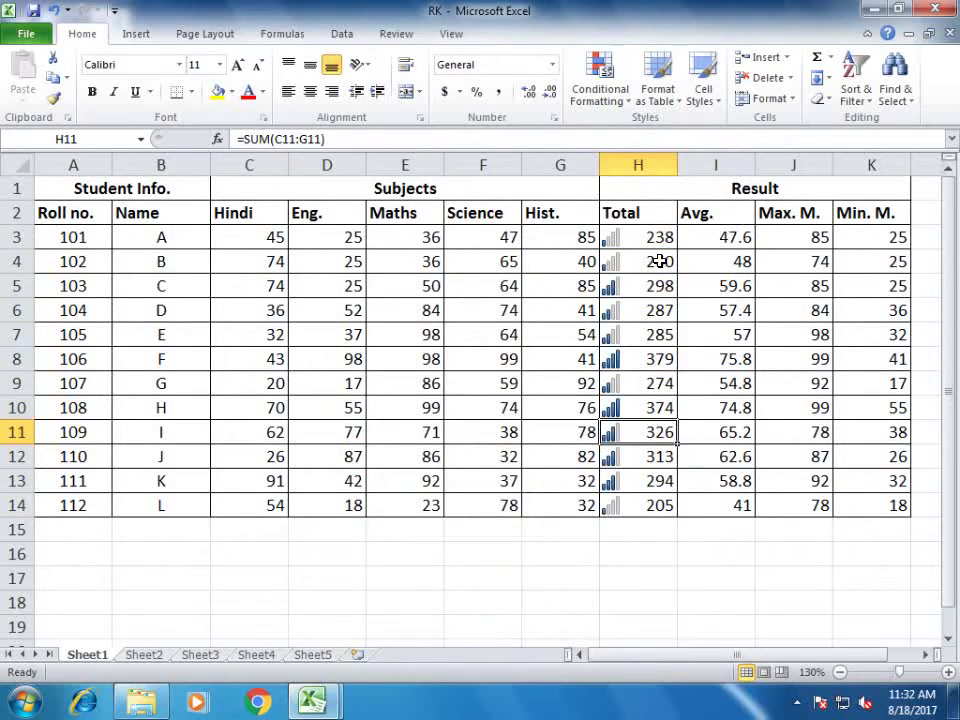
- Zoom to 160% and inspect the rating icons in H3, H8 and H14
left_click(948, 672)
left_click(948, 672)
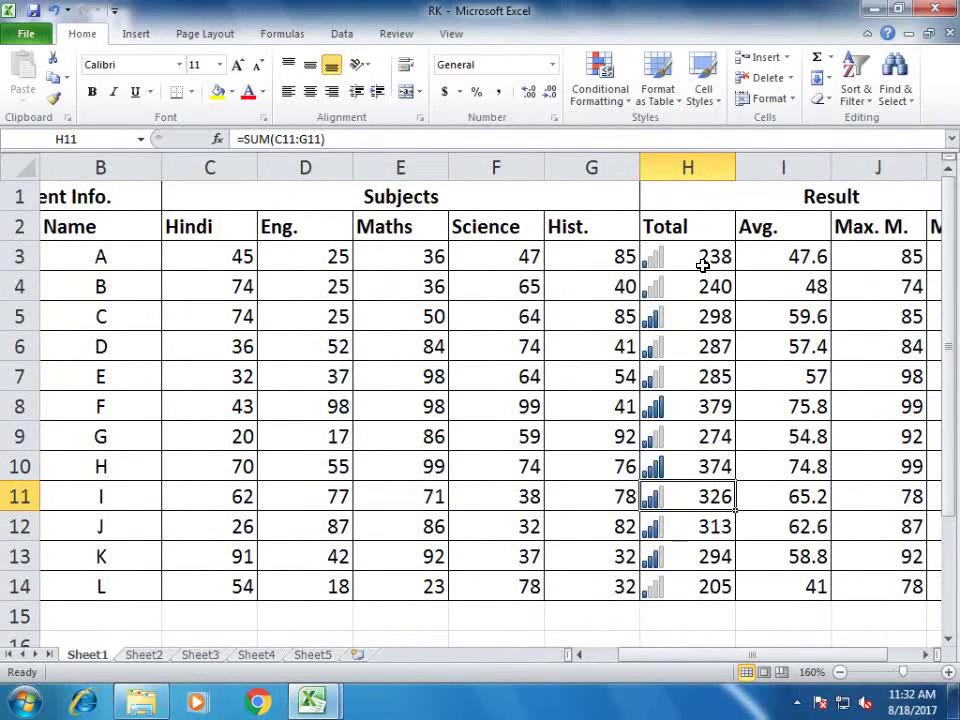
left_click(678, 412)
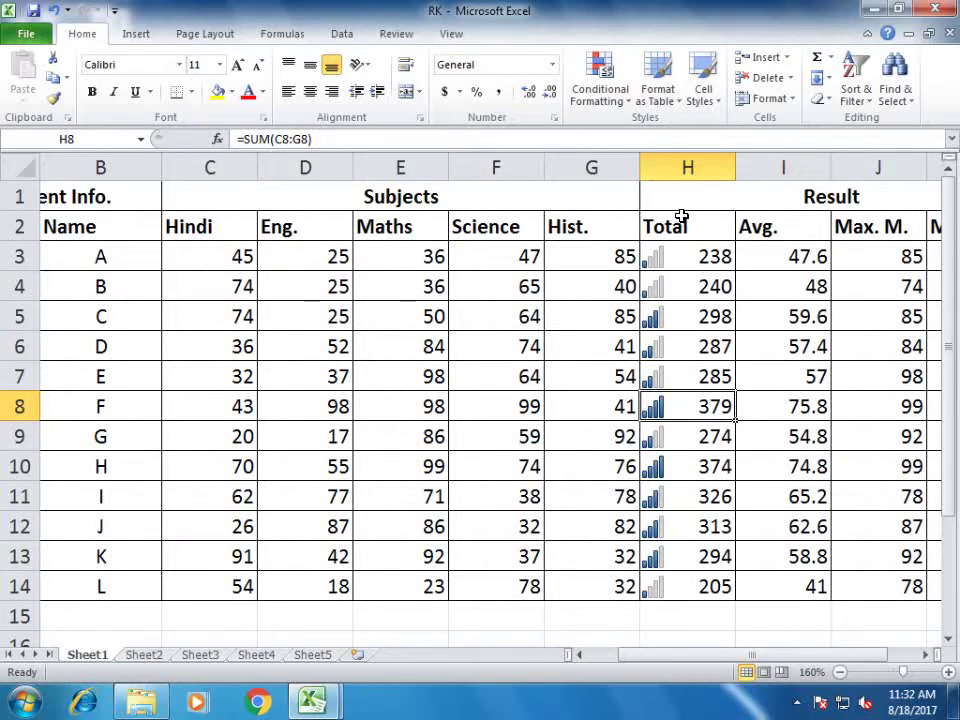
left_click(673, 257)
left_click(691, 593)
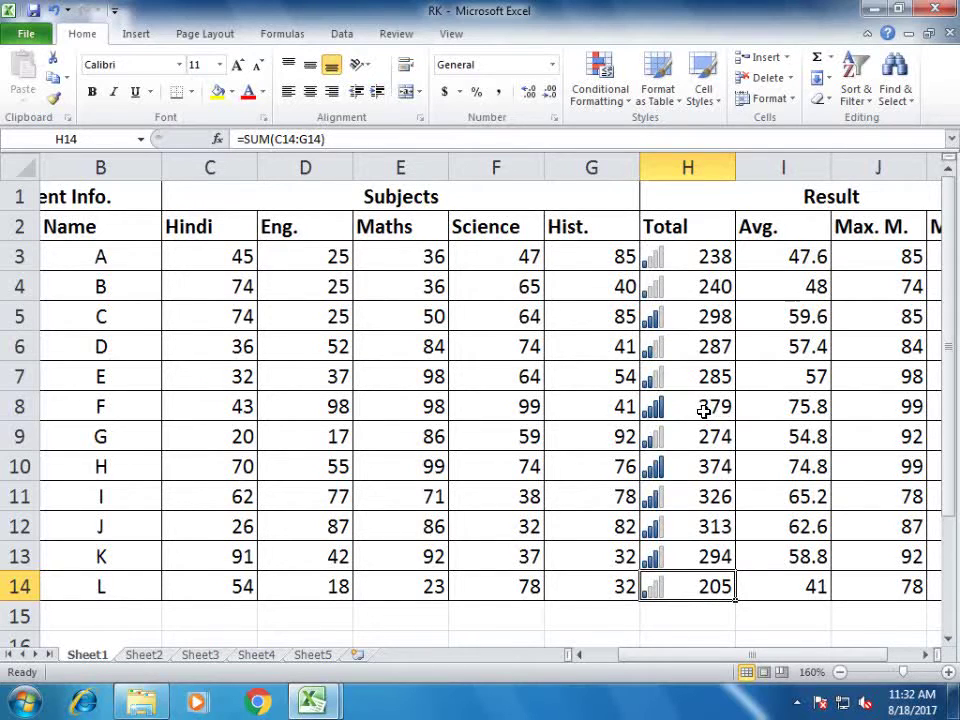
left_click(700, 409)
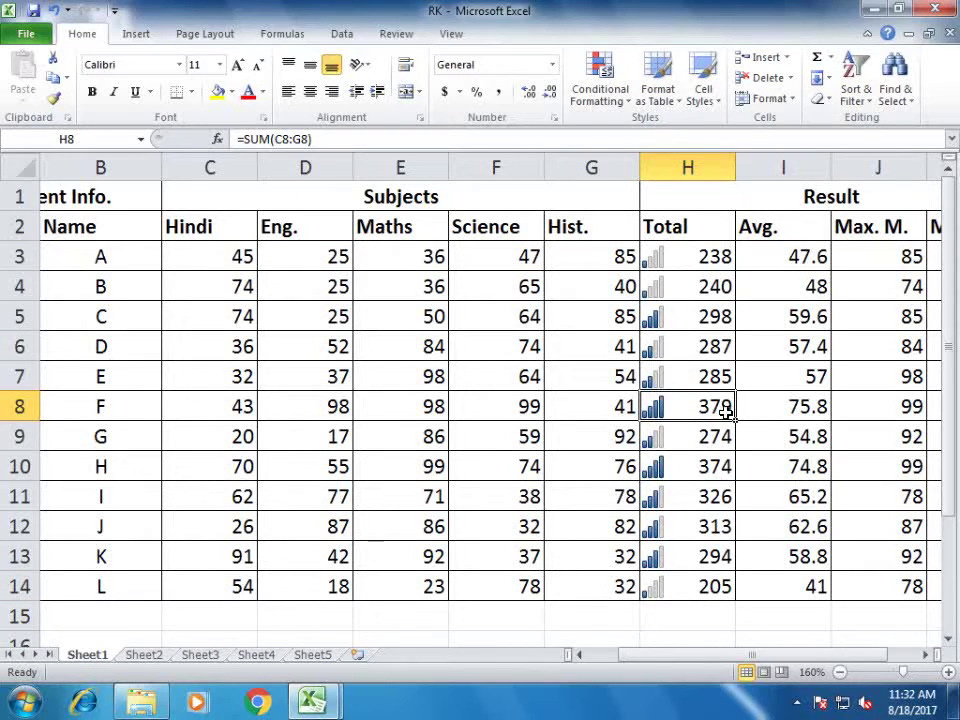
left_click(691, 580)
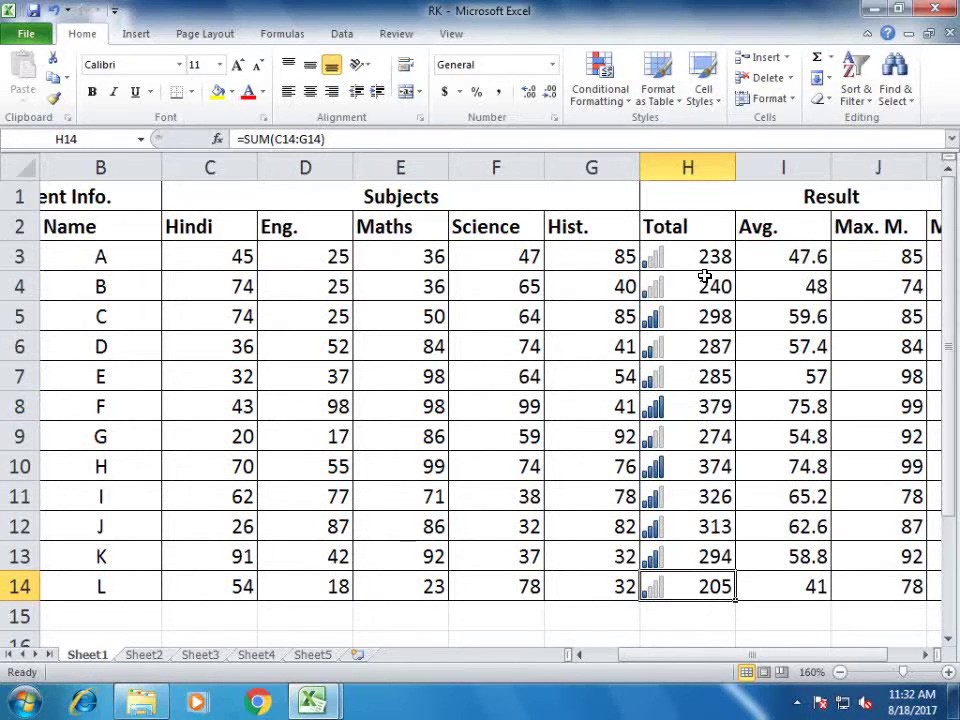
left_click_drag(664, 256, 690, 585)
- Clear the rating-icon rules from the entire sheet
left_click(616, 98)
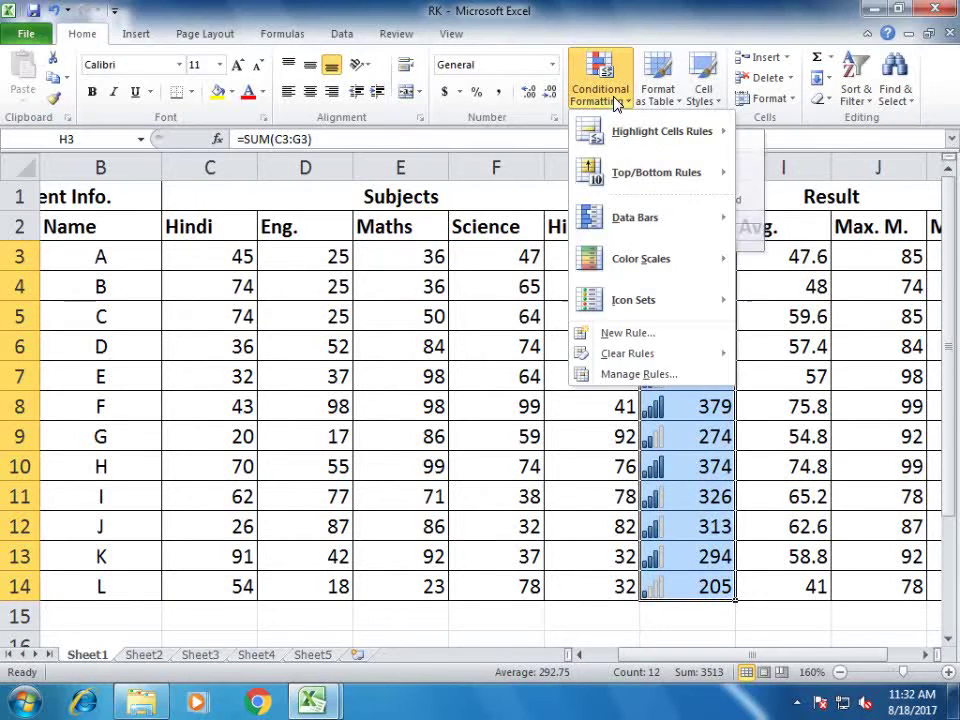
mouse_move(664, 357)
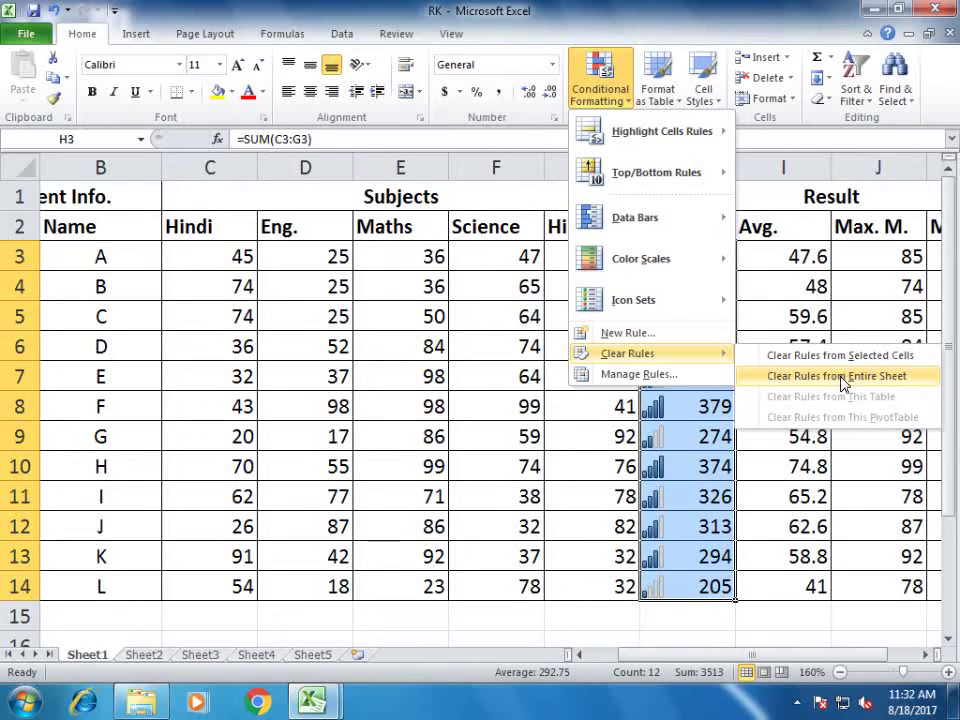
left_click(782, 375)
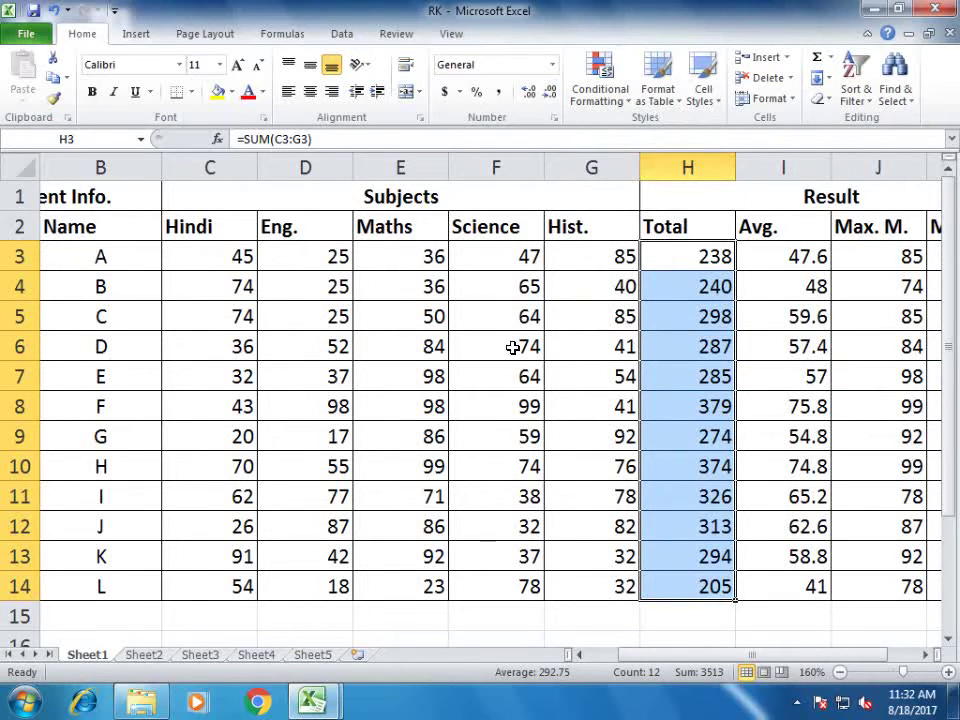
left_click(432, 338)
- Zoom back to 130% and switch to the empty Sheet3
left_click(839, 673)
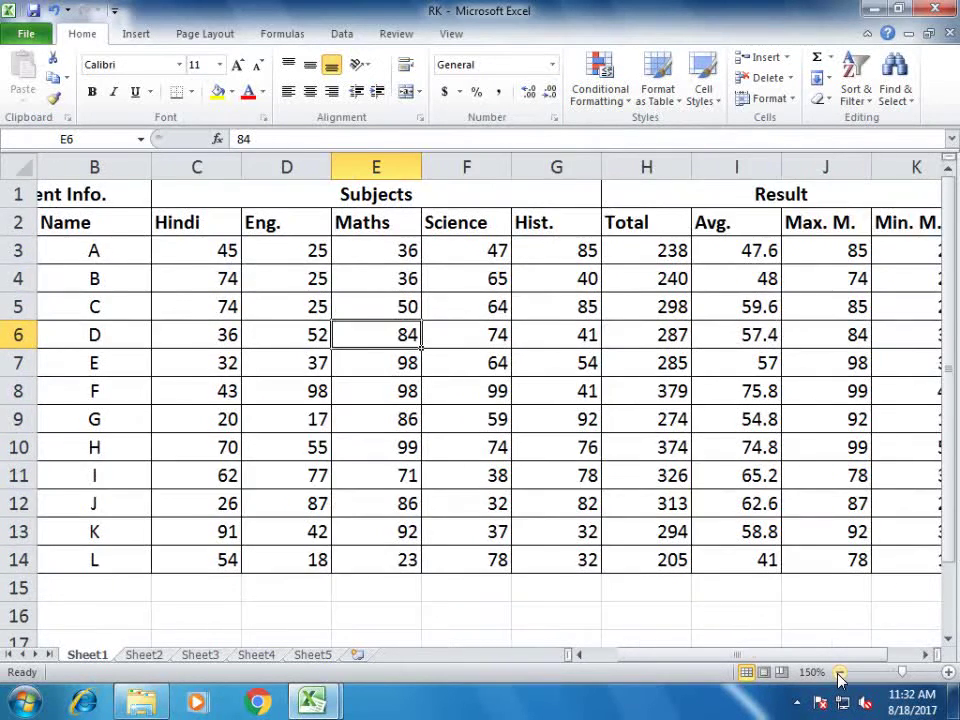
left_click(839, 673)
left_click(839, 673)
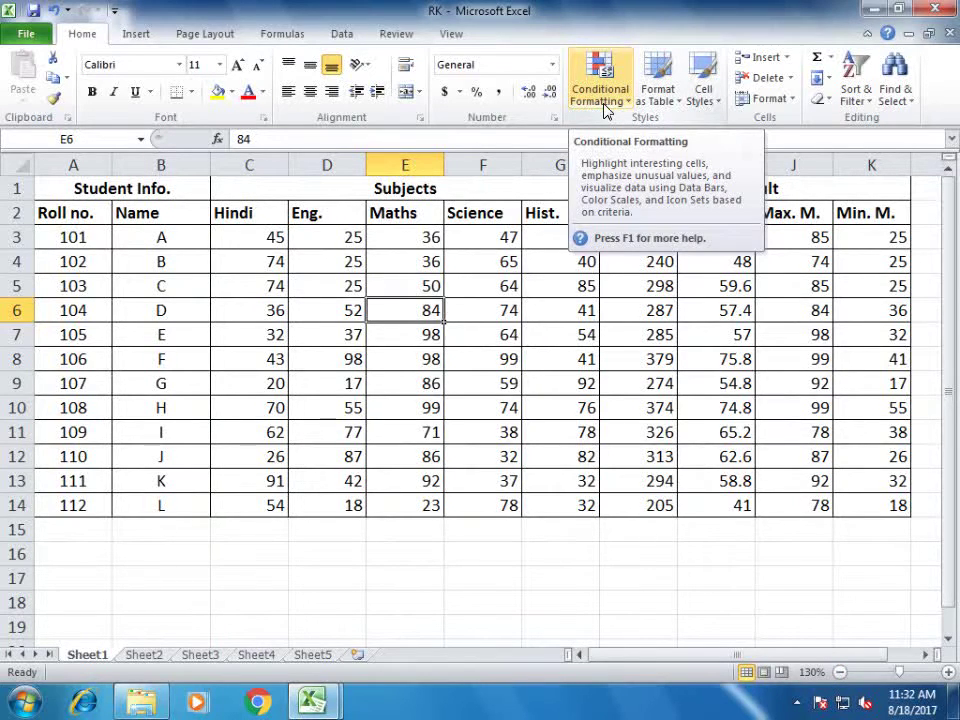
left_click(396, 340)
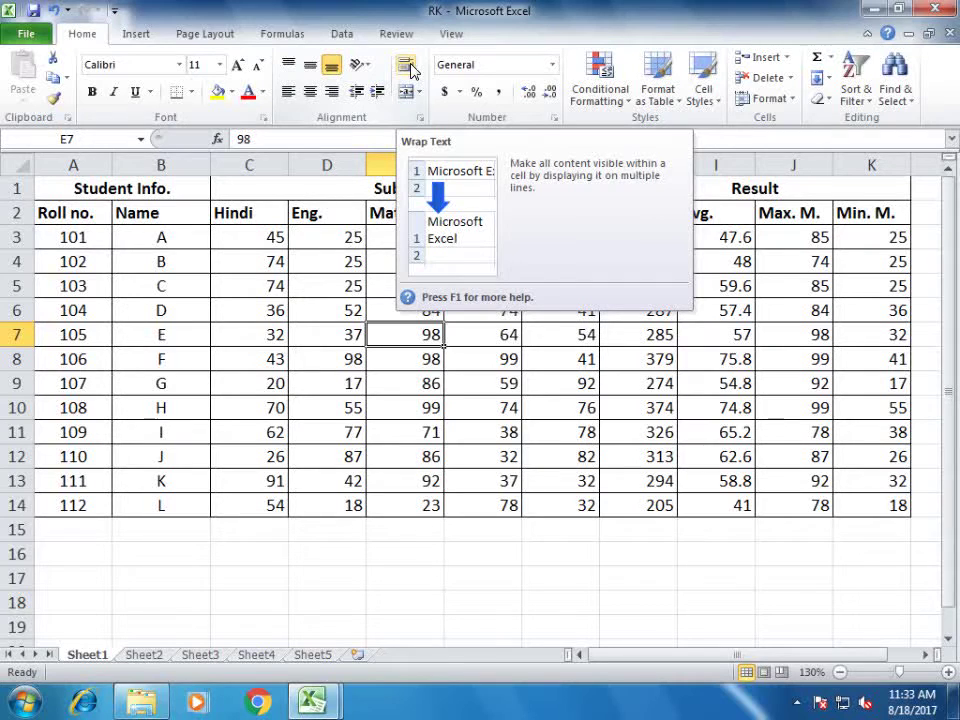
left_click(205, 655)
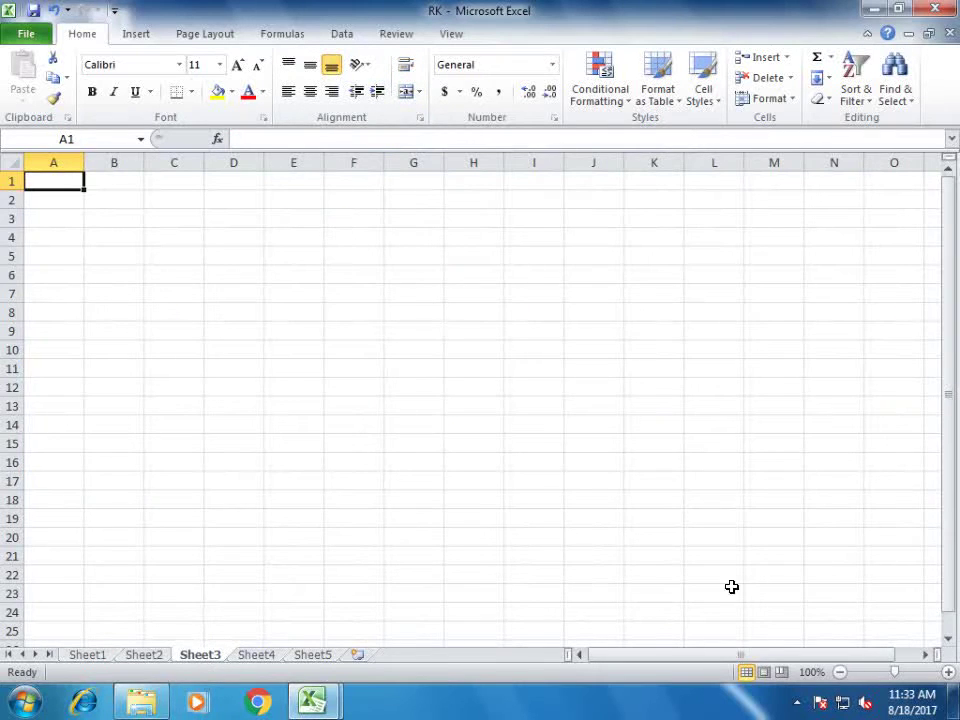
left_click(948, 672)
left_click(948, 672)
left_click(948, 672)
left_click(948, 672)
left_click(948, 672)
left_click(948, 672)
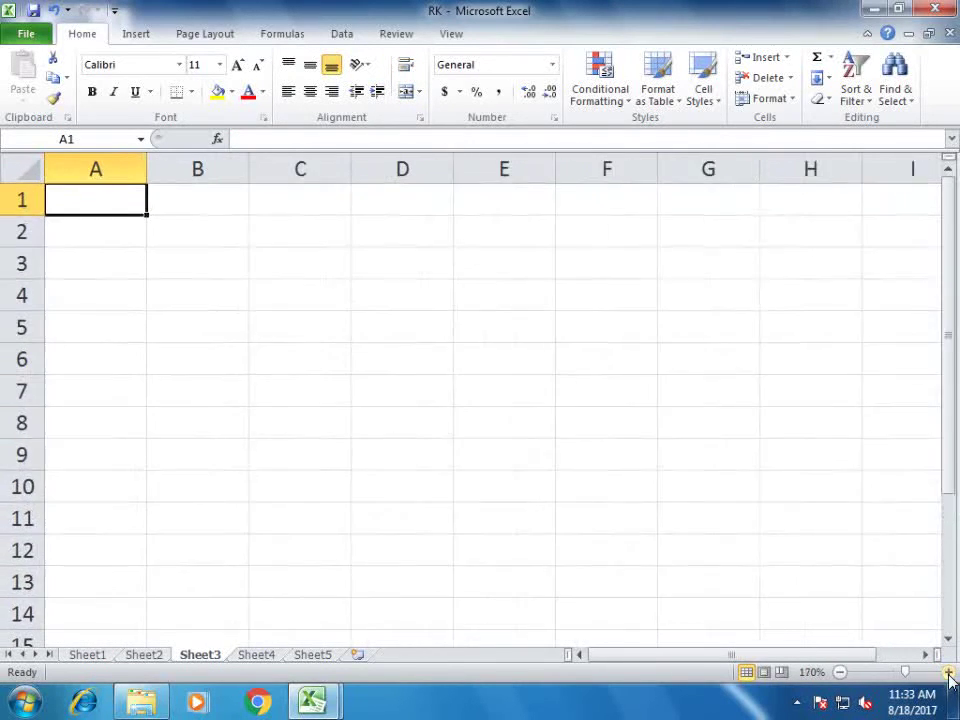
left_click(948, 672)
left_click_drag(310, 235, 540, 440)
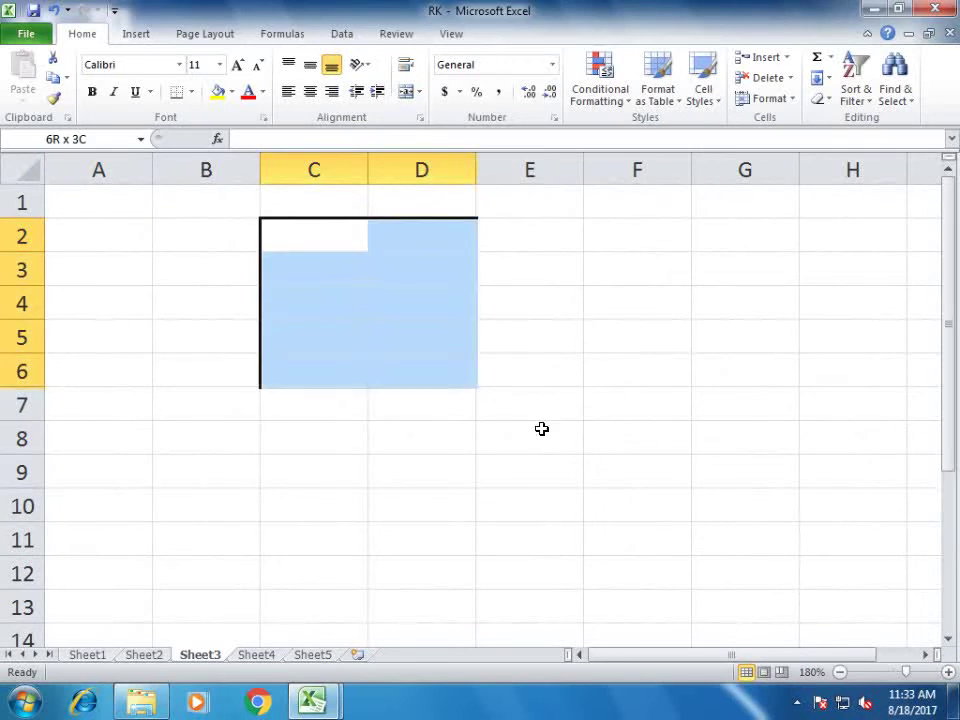
left_click(400, 93)
left_click(744, 369)
left_click(375, 298)
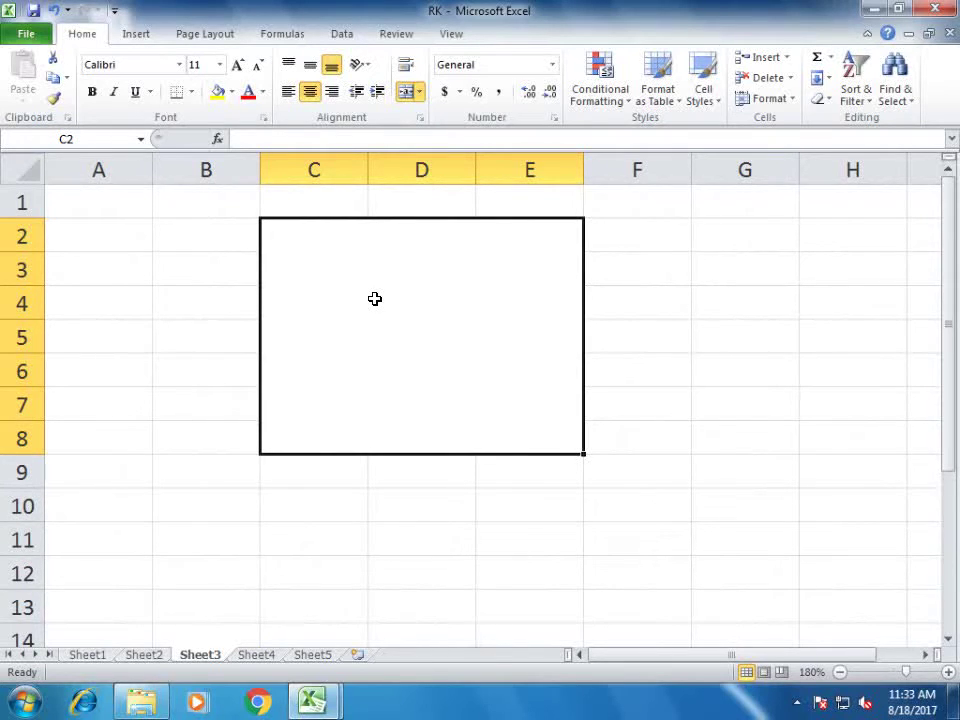
left_click(405, 92)
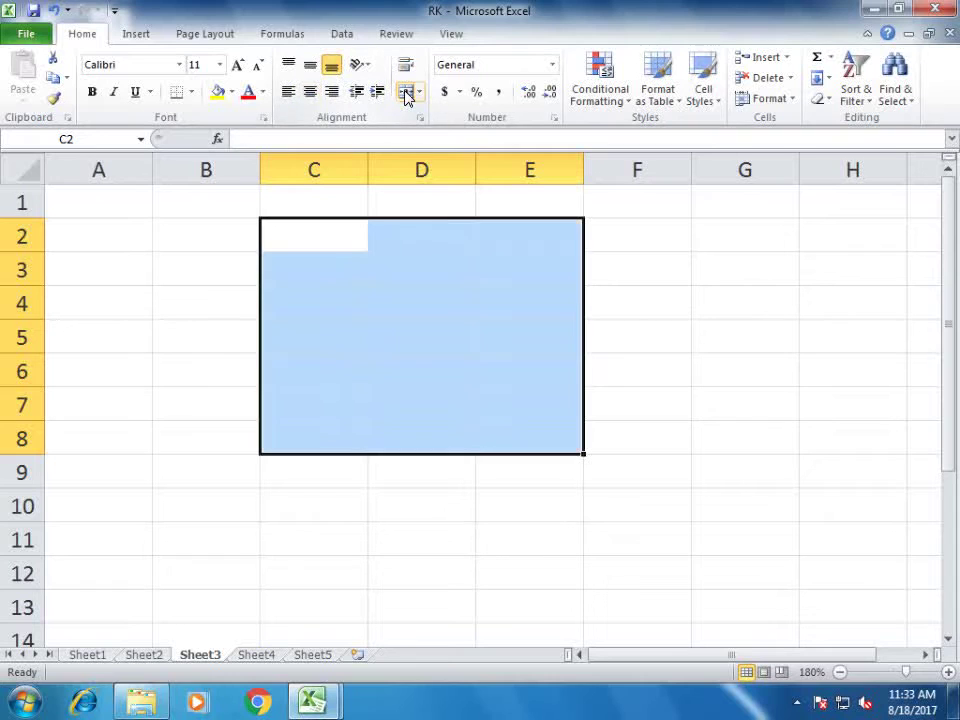
left_click(442, 391)
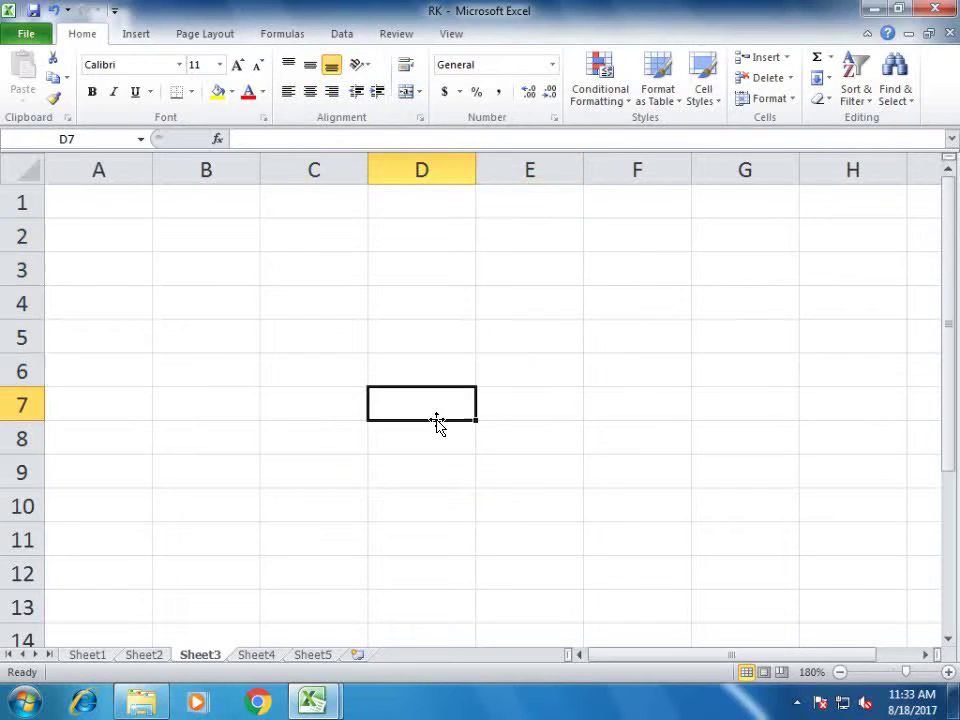
left_click(421, 92)
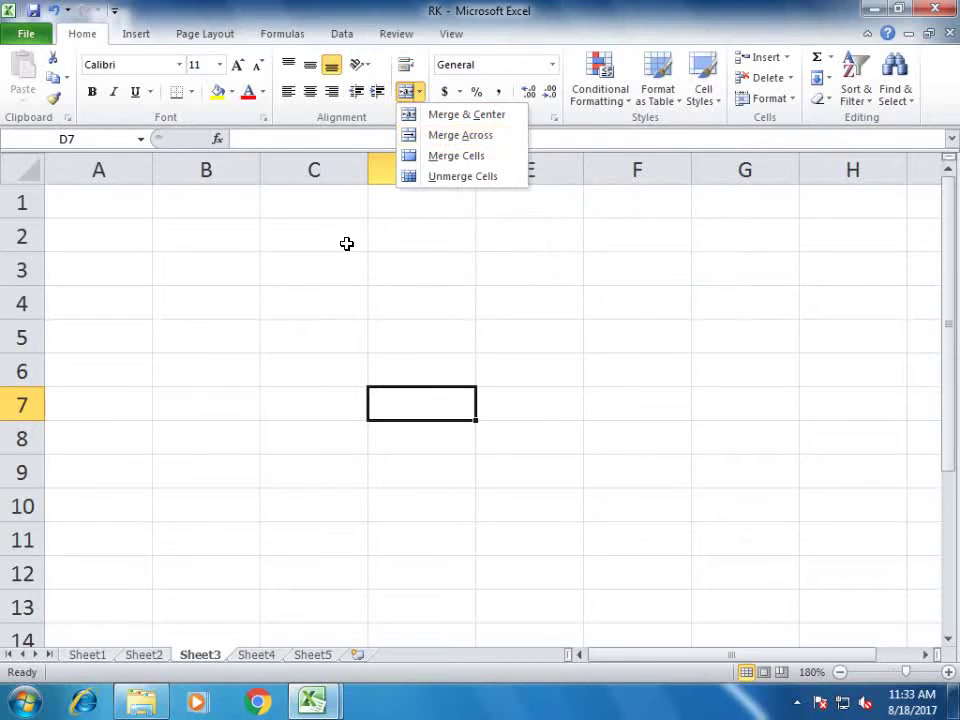
left_click_drag(313, 238, 540, 338)
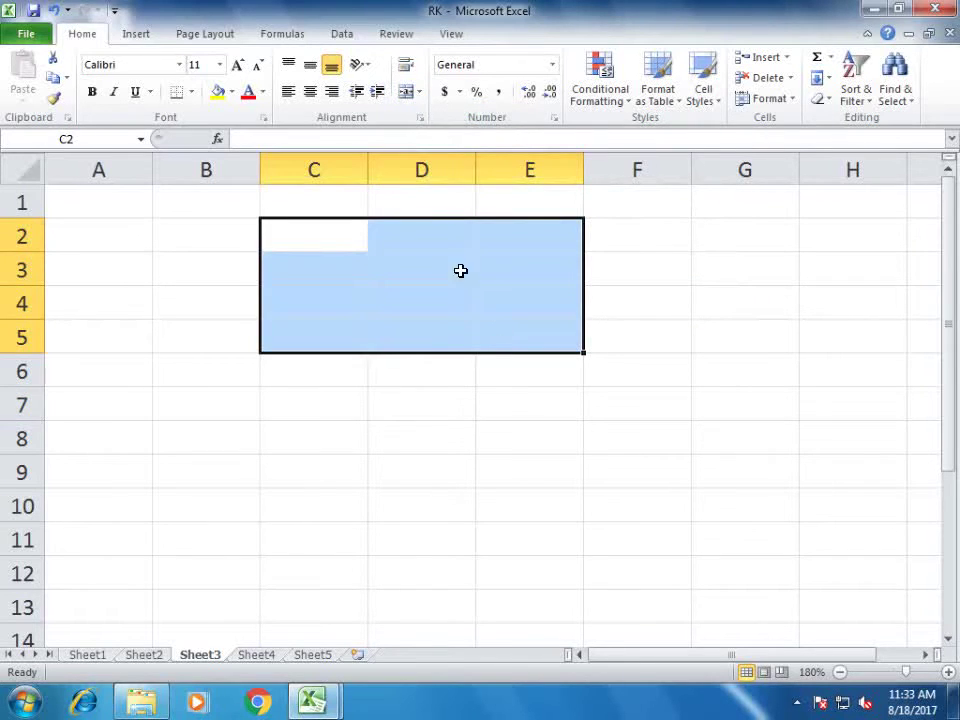
left_click(420, 92)
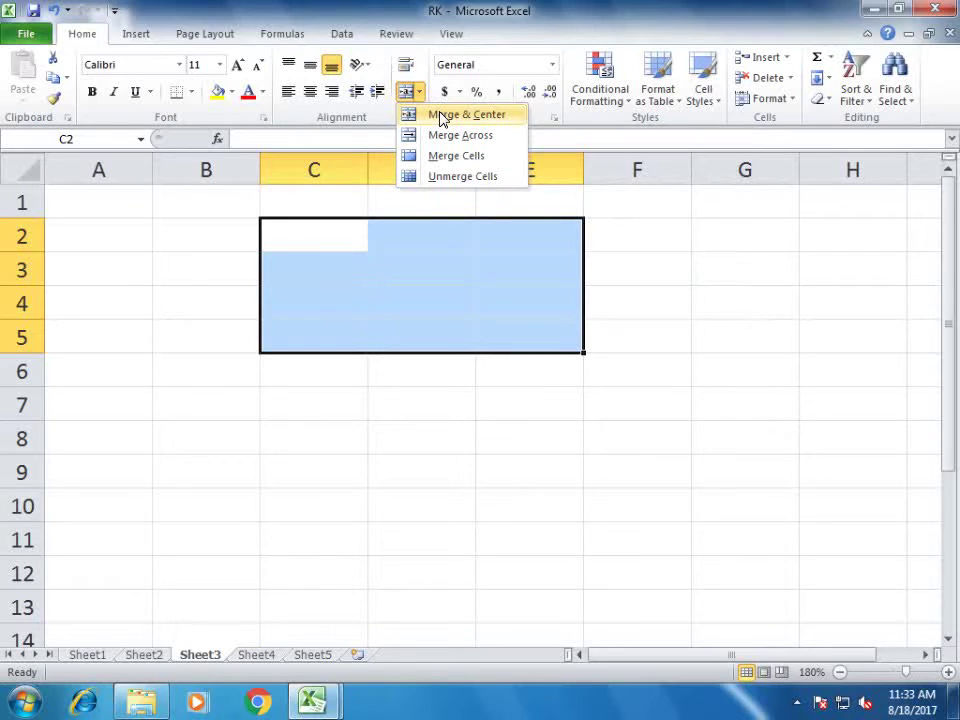
left_click(443, 116)
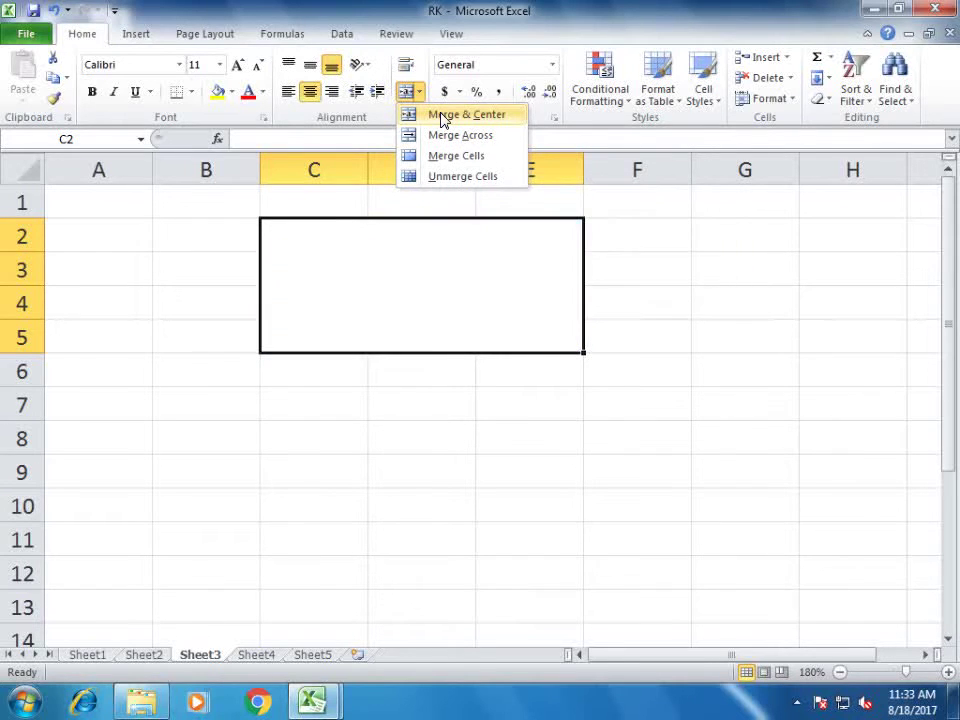
left_click(686, 478)
left_click(428, 241)
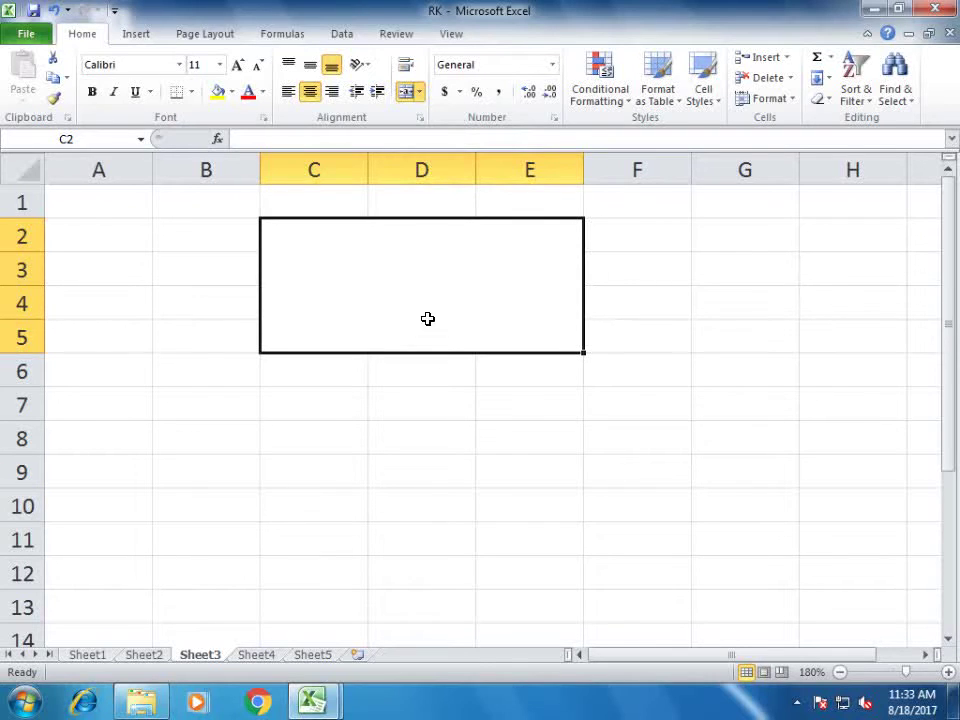
left_click(443, 462)
left_click(442, 408)
left_click(423, 279)
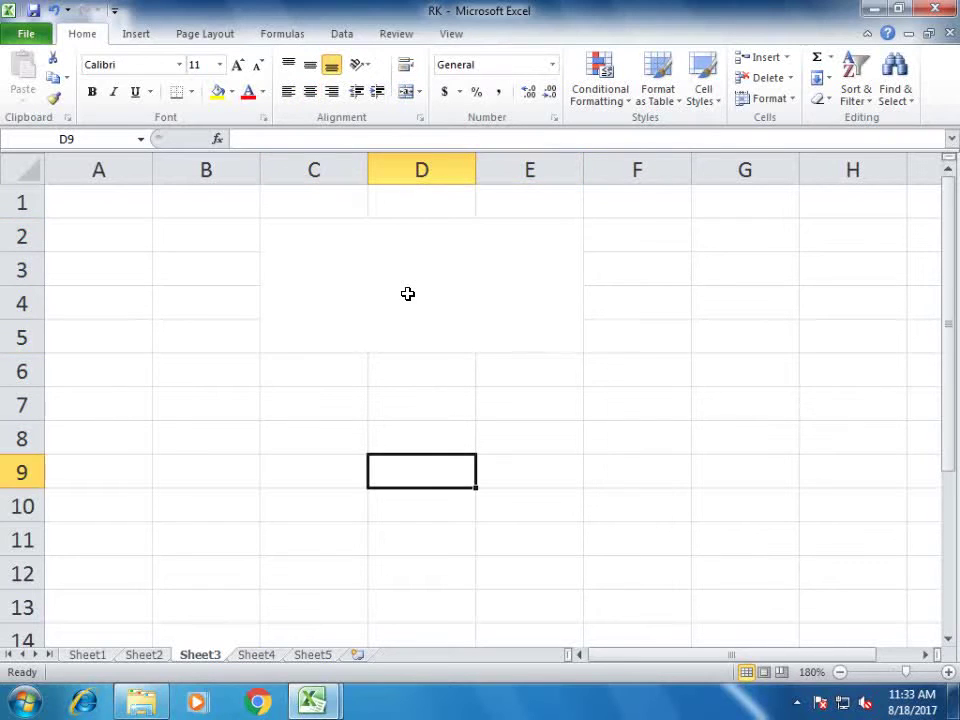
left_click(407, 91)
left_click(470, 391)
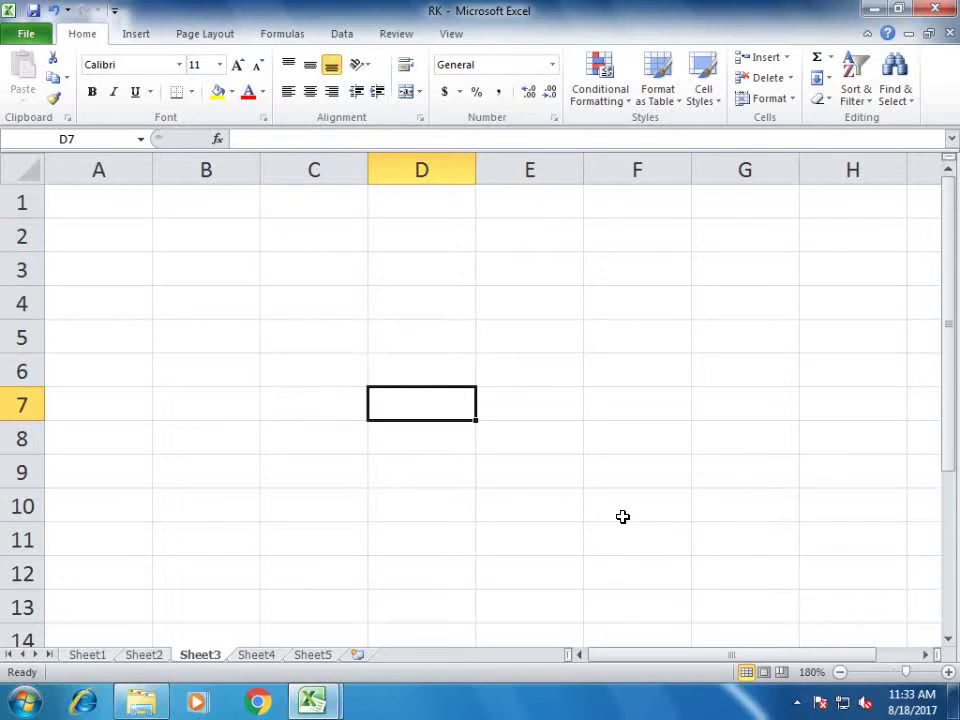
scroll(712, 505, "up", 2, "ctrl")
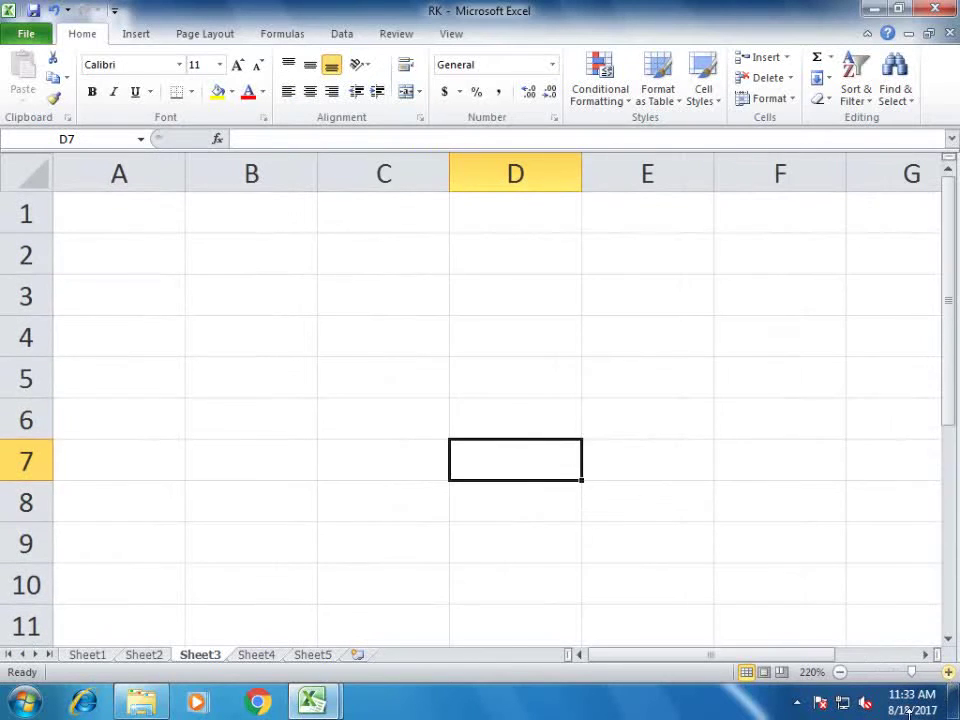
- Merge Across B1:E11 so each of rows 1–11 becomes a single cell
left_click(511, 553)
left_click_drag(223, 216, 594, 611)
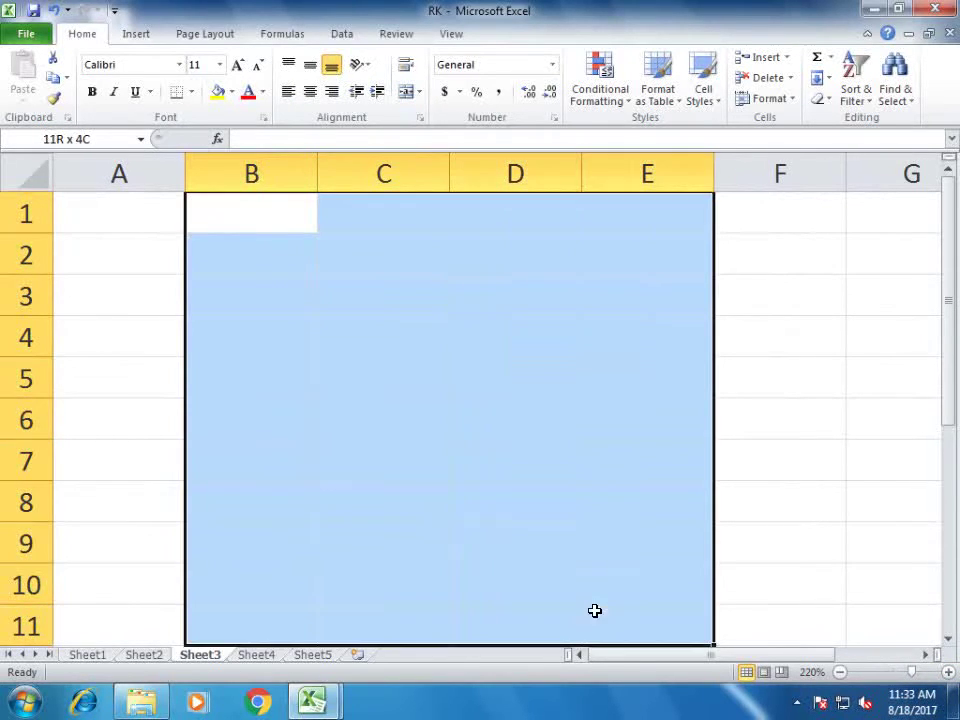
left_click(419, 92)
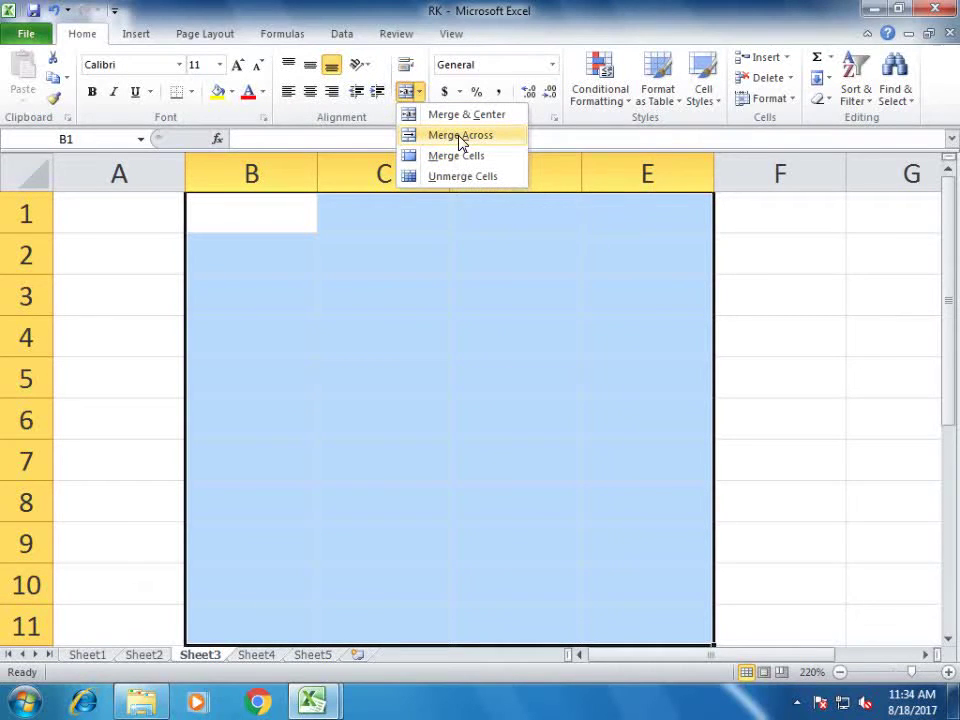
left_click(462, 137)
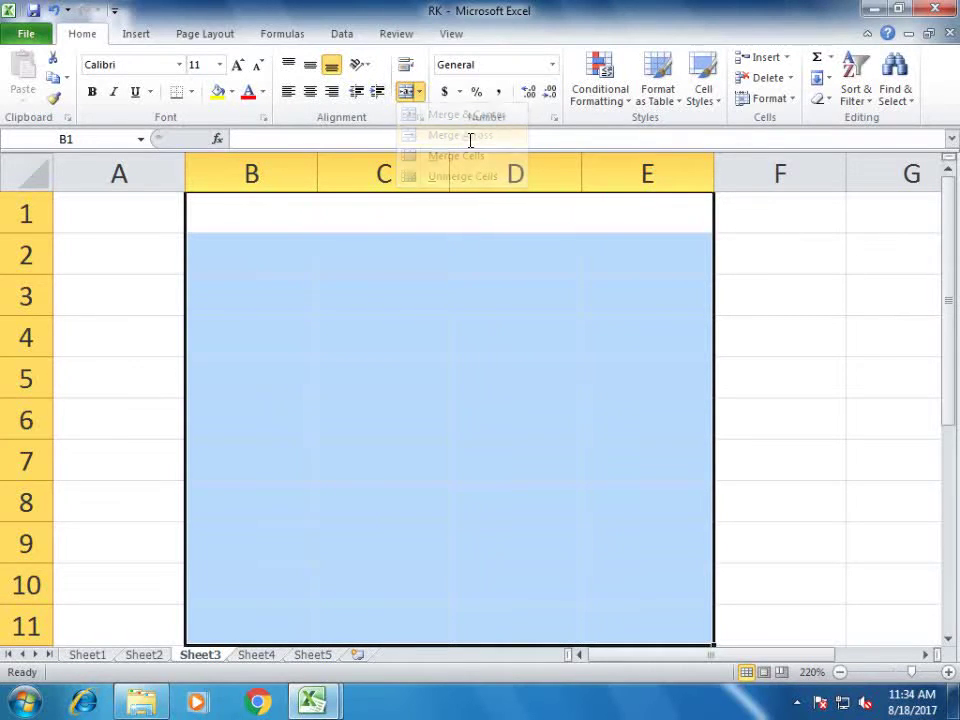
left_click(900, 306)
- Apply All Borders to the merged rows B1:E11
left_click(436, 225)
left_click_drag(439, 257, 443, 619)
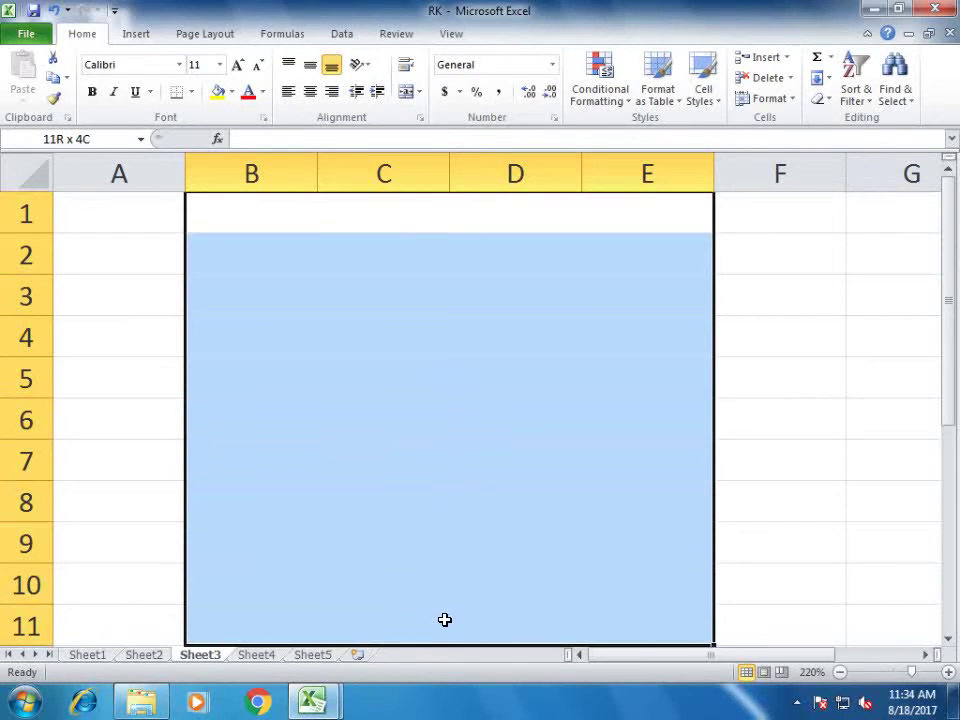
left_click(190, 93)
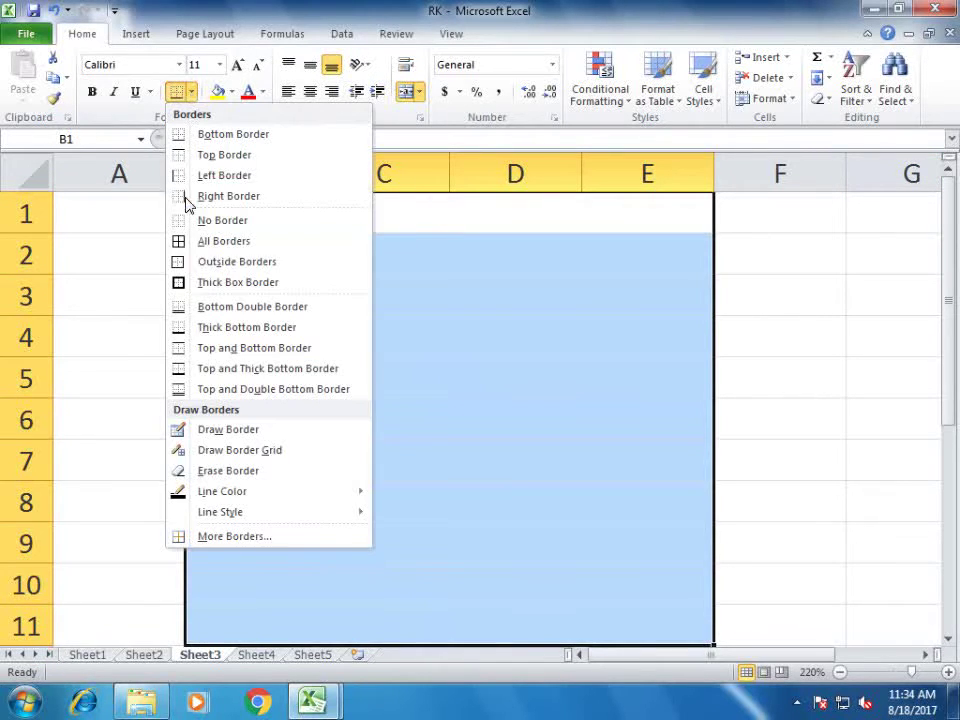
left_click(215, 243)
left_click(780, 389)
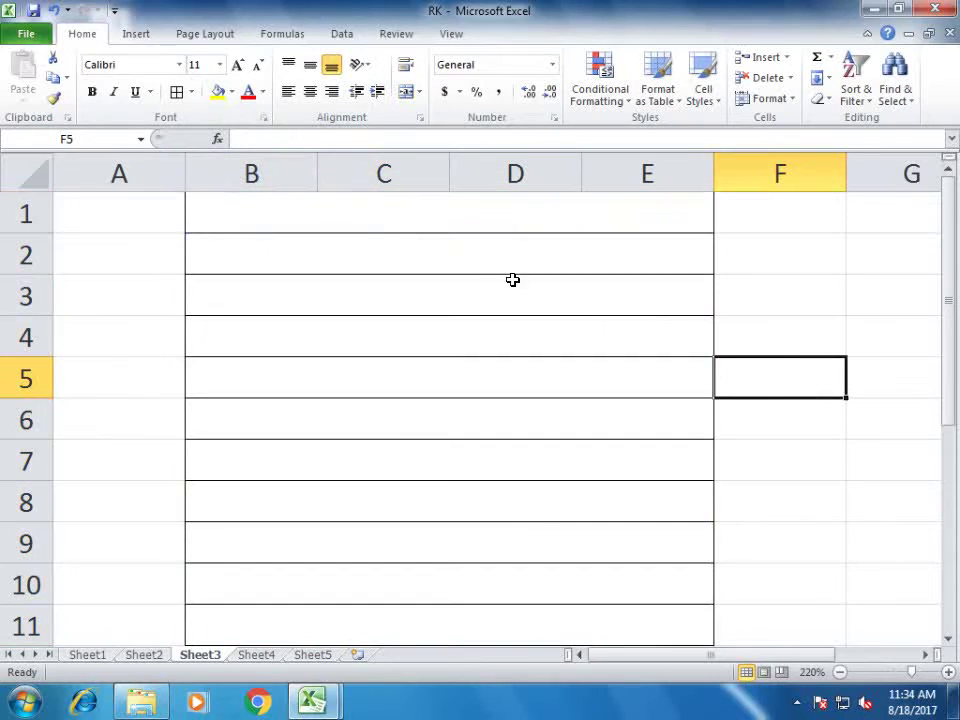
- Select merged rows 1, 2 and 3 to confirm the merging
left_click(384, 209)
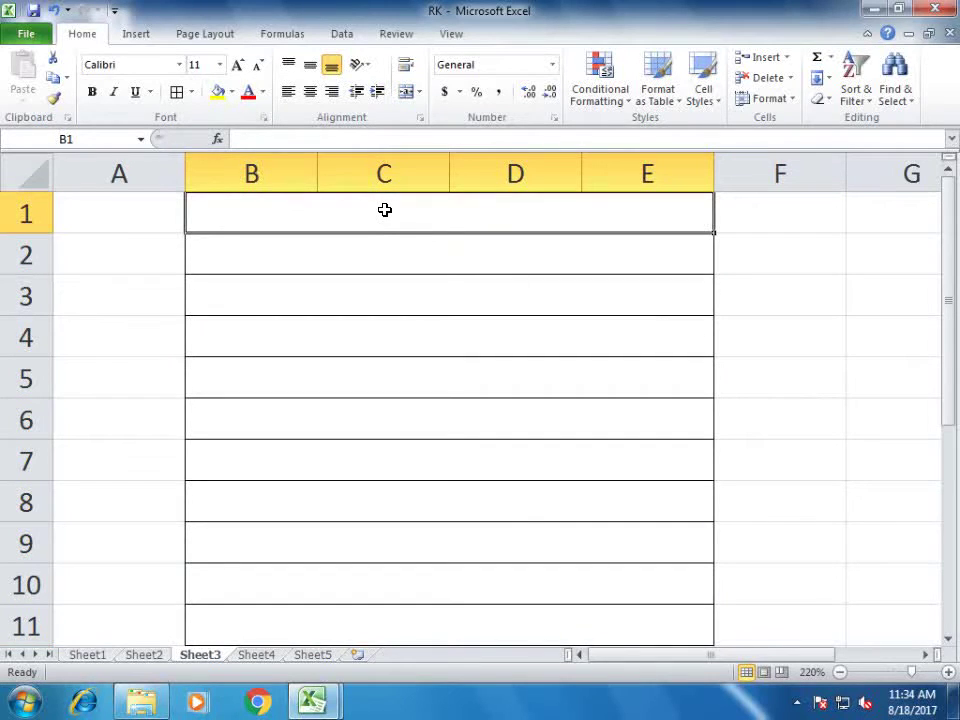
left_click(400, 284)
left_click(267, 214)
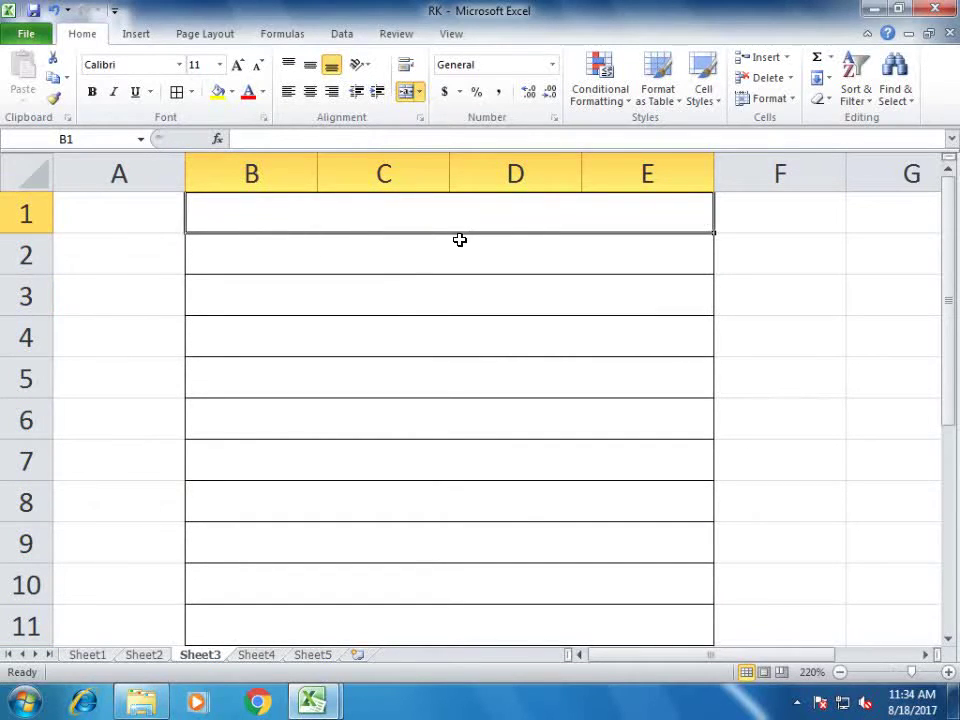
left_click(357, 258)
left_click(362, 298)
- Enter 'Particulars' in merged B1 and make it bold and centred
left_click(392, 222)
type("P")
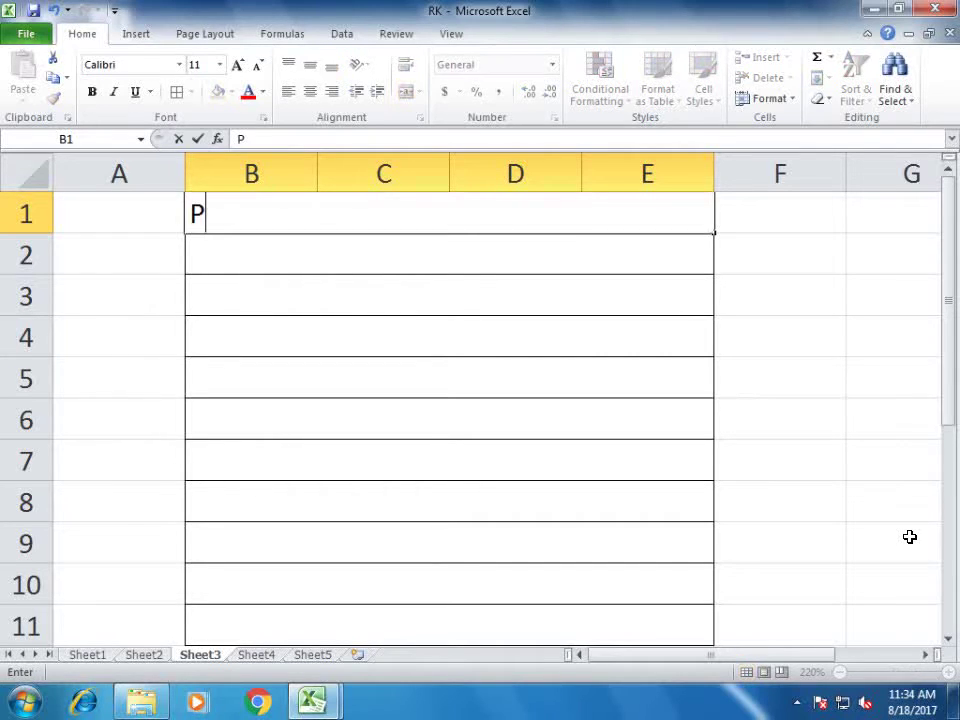
type("art")
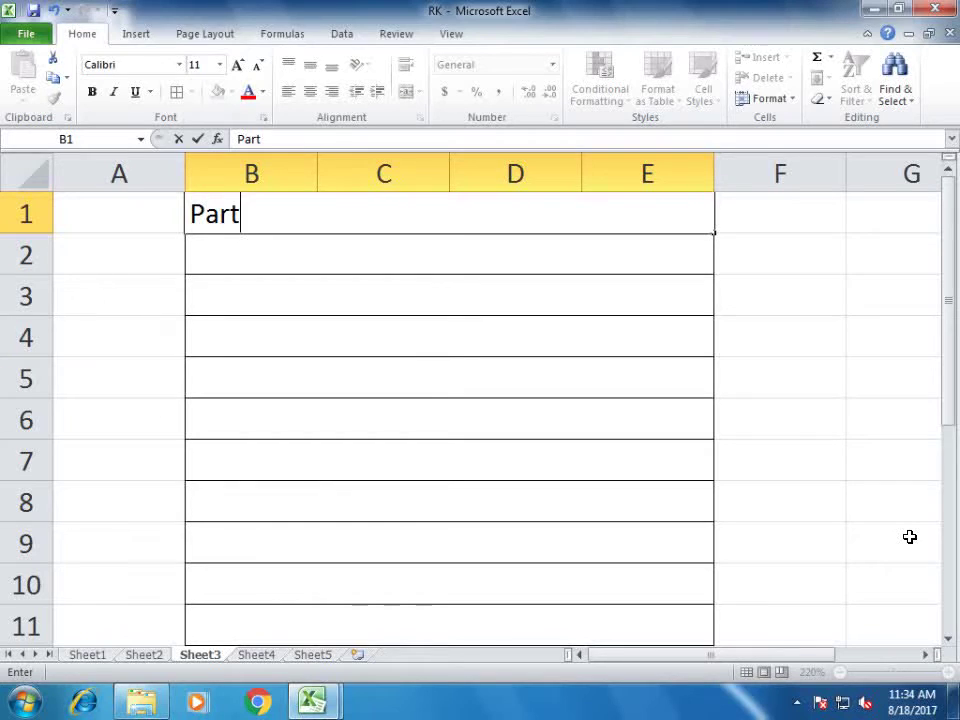
type("icul")
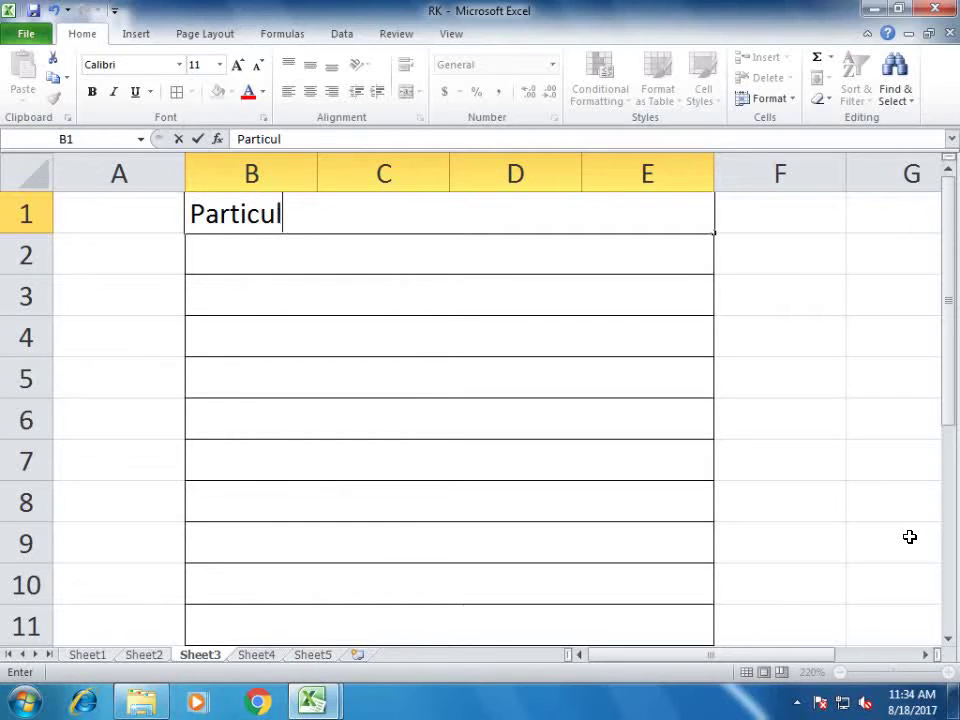
type("ars")
key("Return")
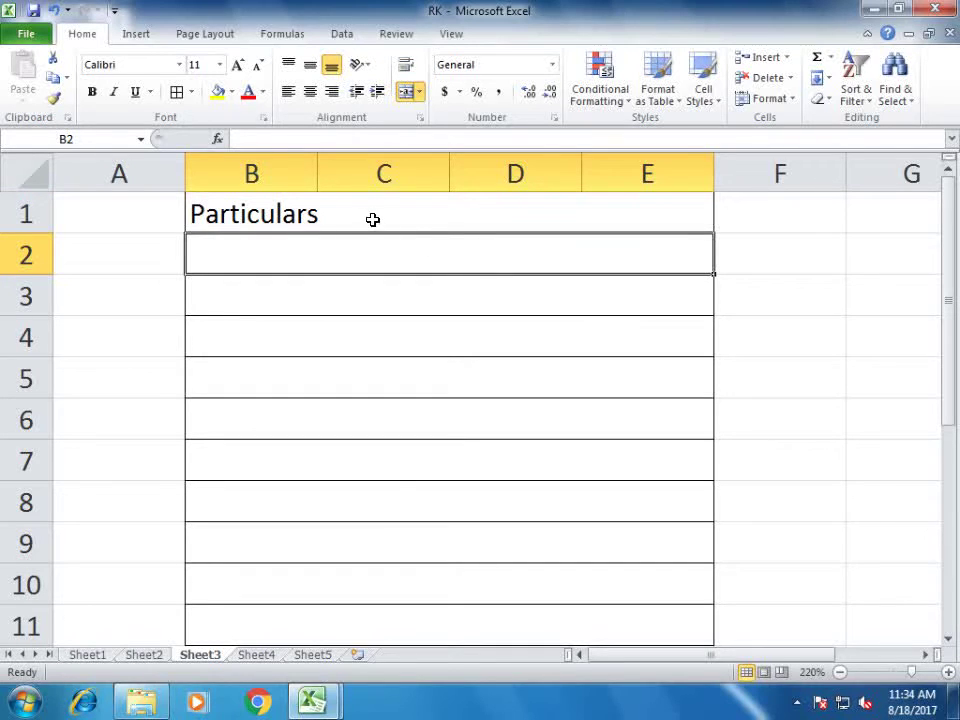
left_click(373, 218)
left_click(310, 91)
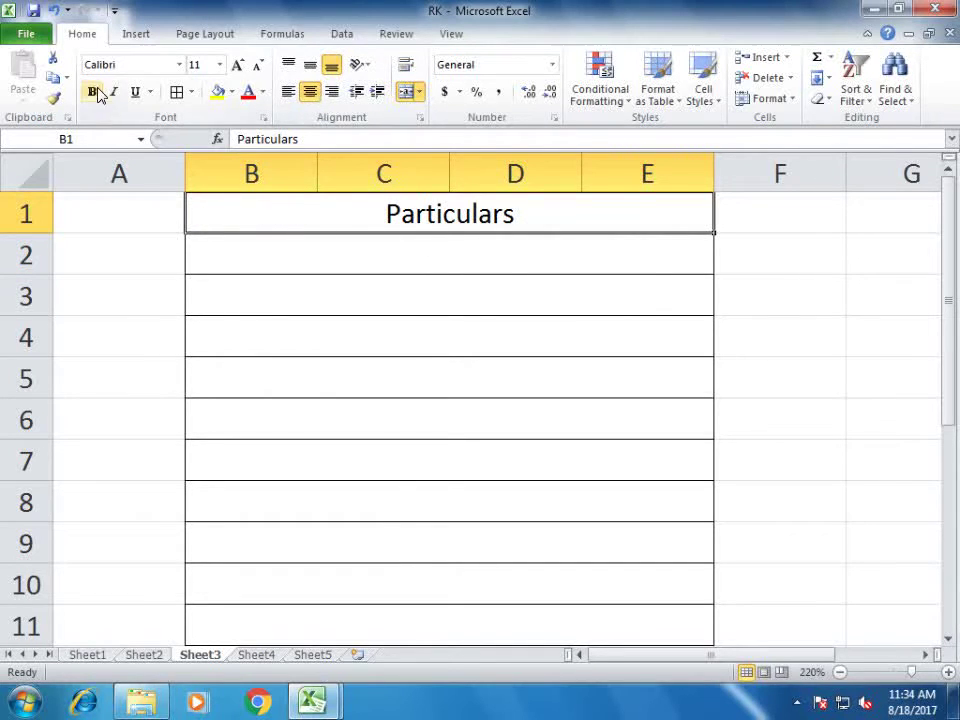
left_click(92, 92)
- Move from Sheet3 to the empty Sheet4
left_click(345, 255)
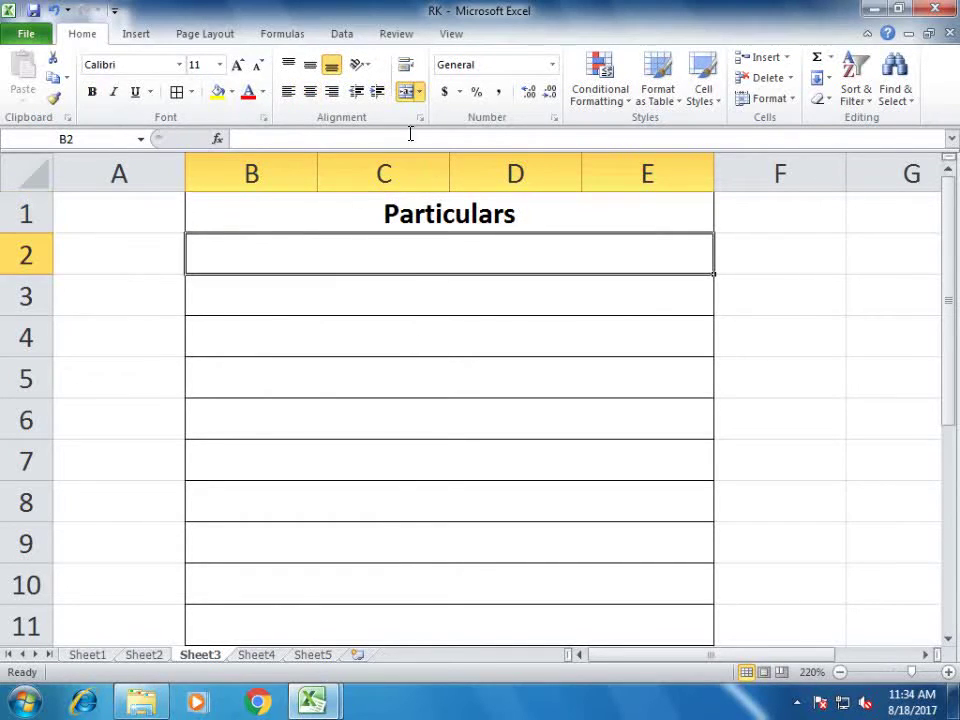
left_click(420, 95)
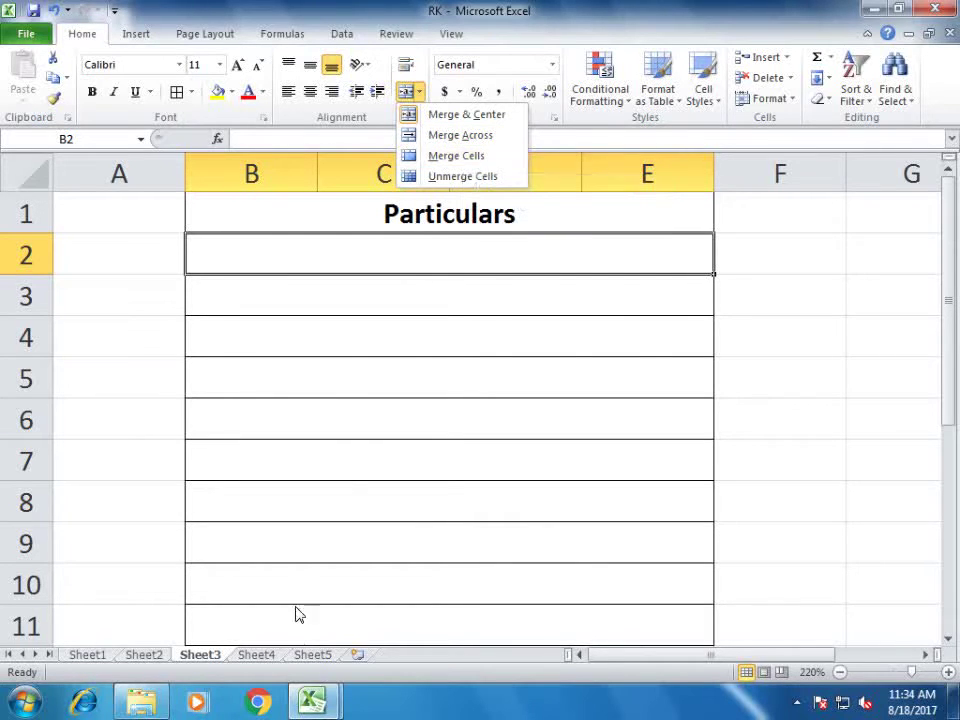
left_click(257, 660)
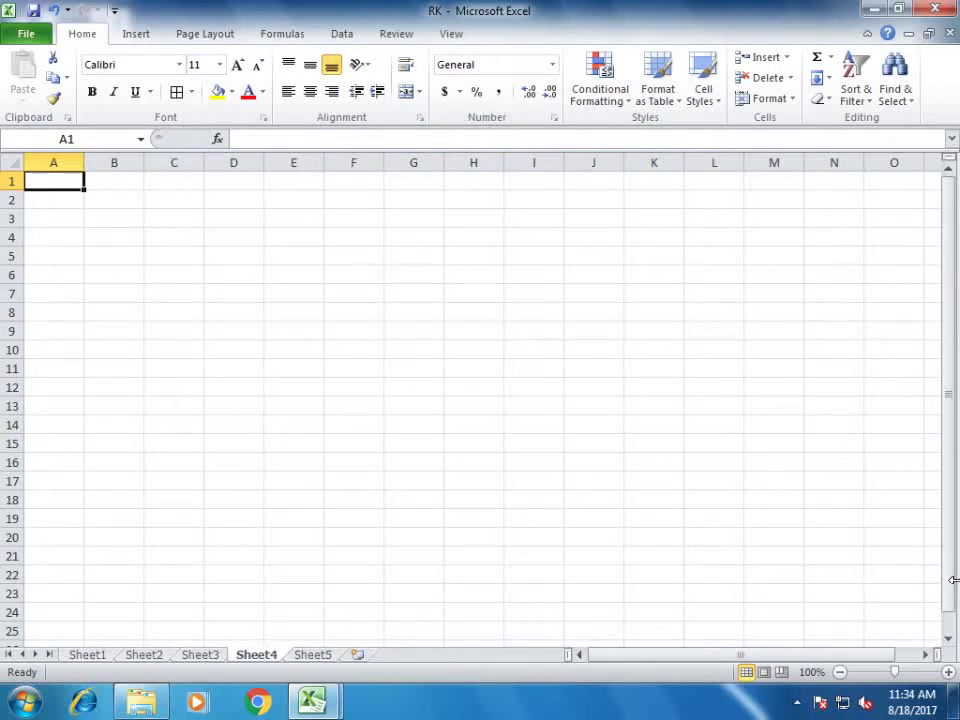
- Zoom in on Sheet4 and Merge & Center cells B3:D6
left_click(948, 672)
left_click(948, 672)
left_click(948, 672)
left_click(948, 672)
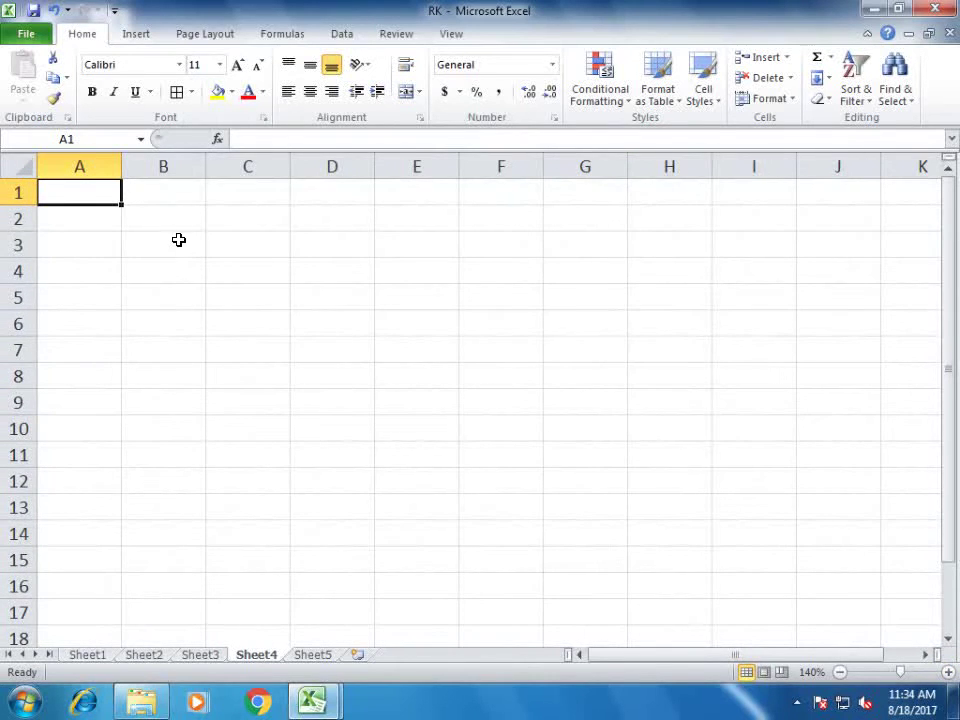
left_click_drag(178, 240, 313, 330)
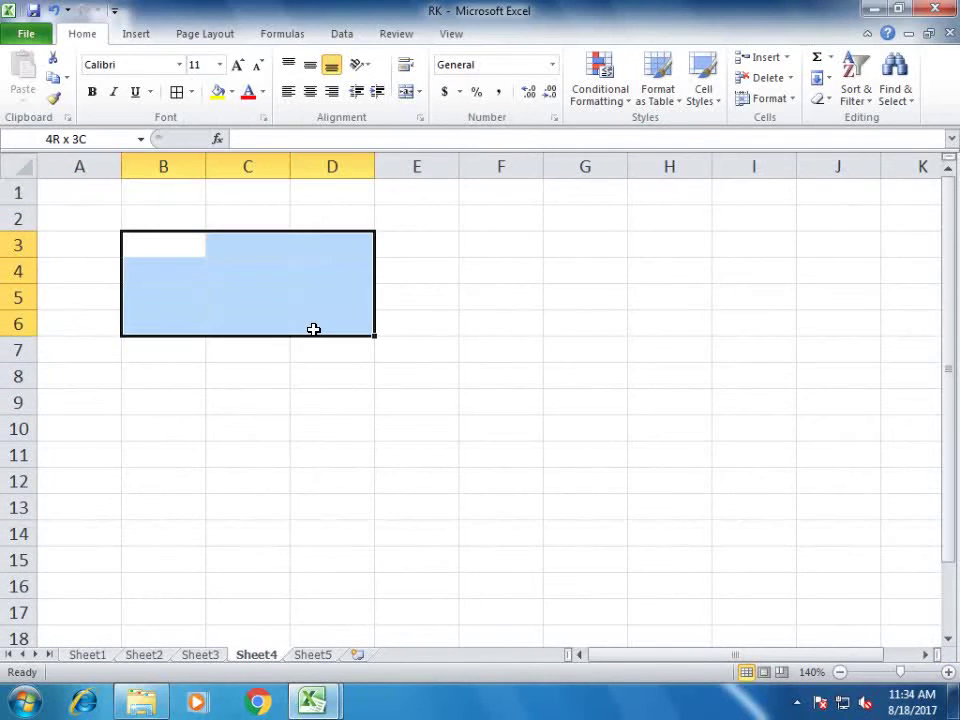
left_click(419, 91)
left_click(447, 115)
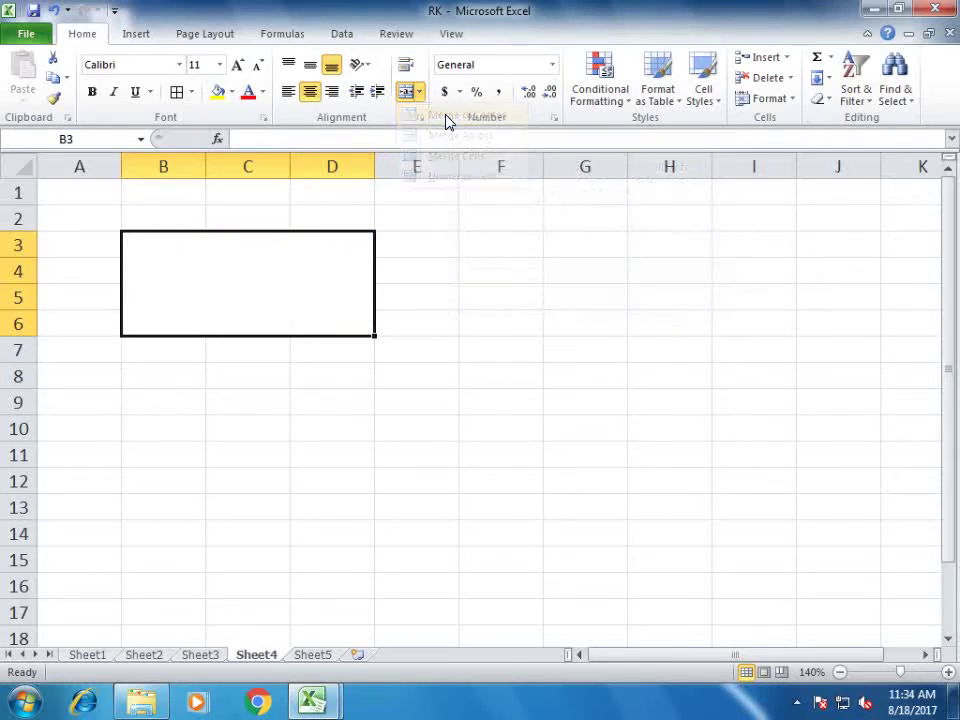
left_click(500, 507)
left_click(319, 306)
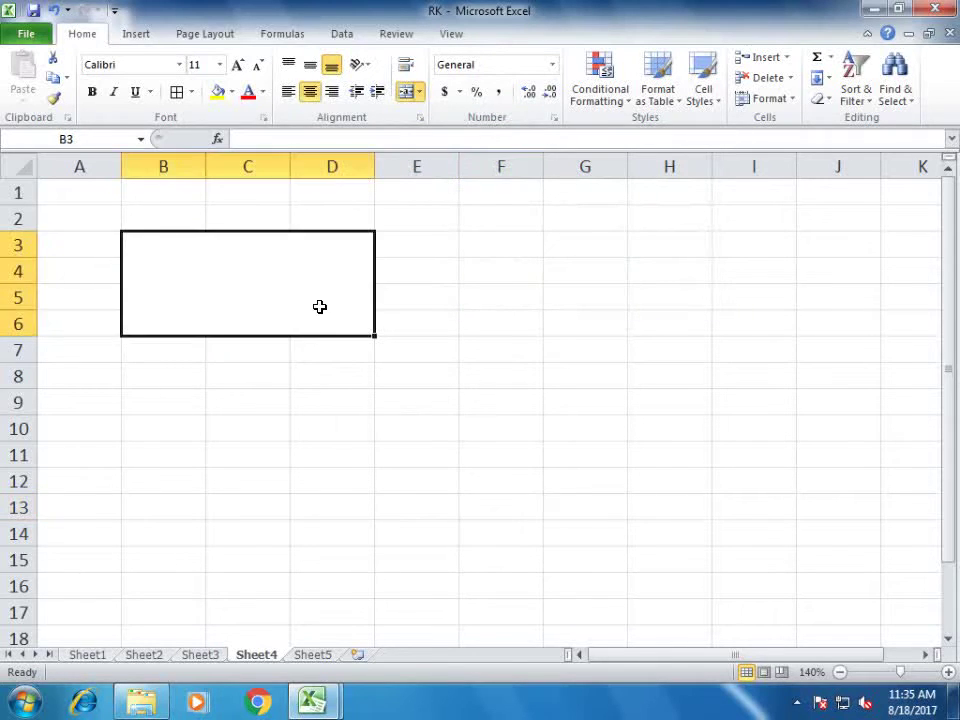
- Merge F8:H11 into one cell using Merge Cells, without centring
left_click_drag(501, 375, 654, 461)
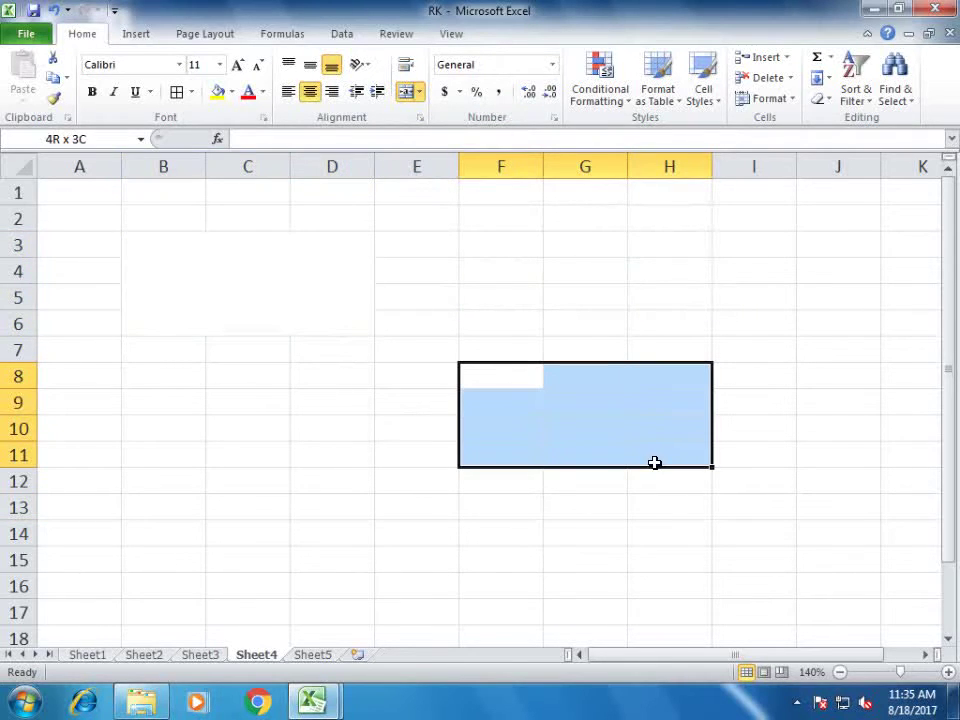
left_click(419, 92)
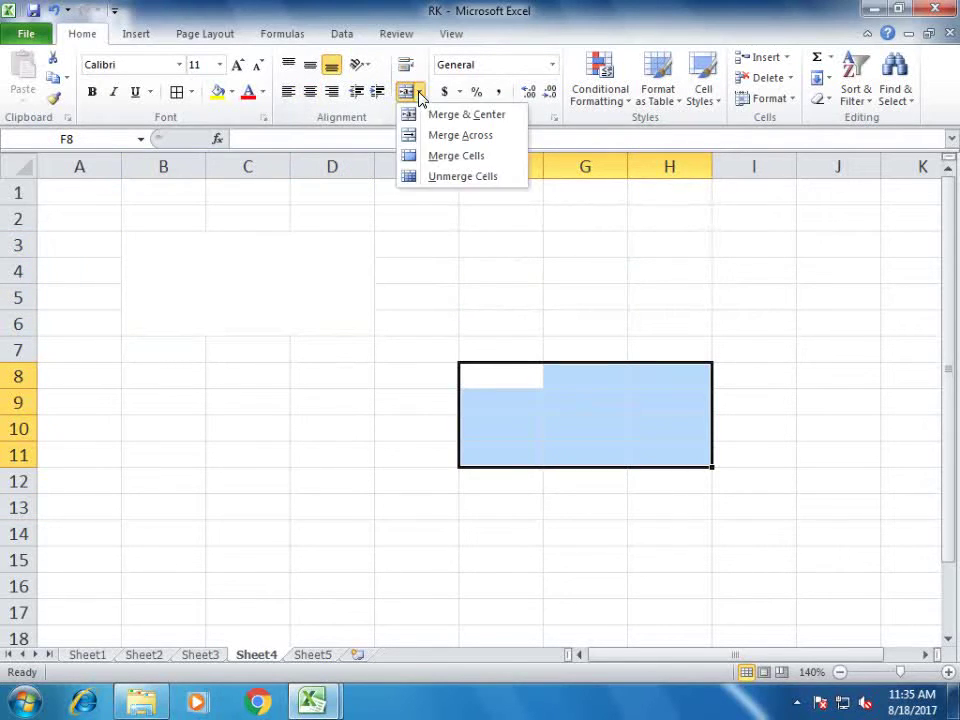
left_click(468, 165)
left_click(702, 348)
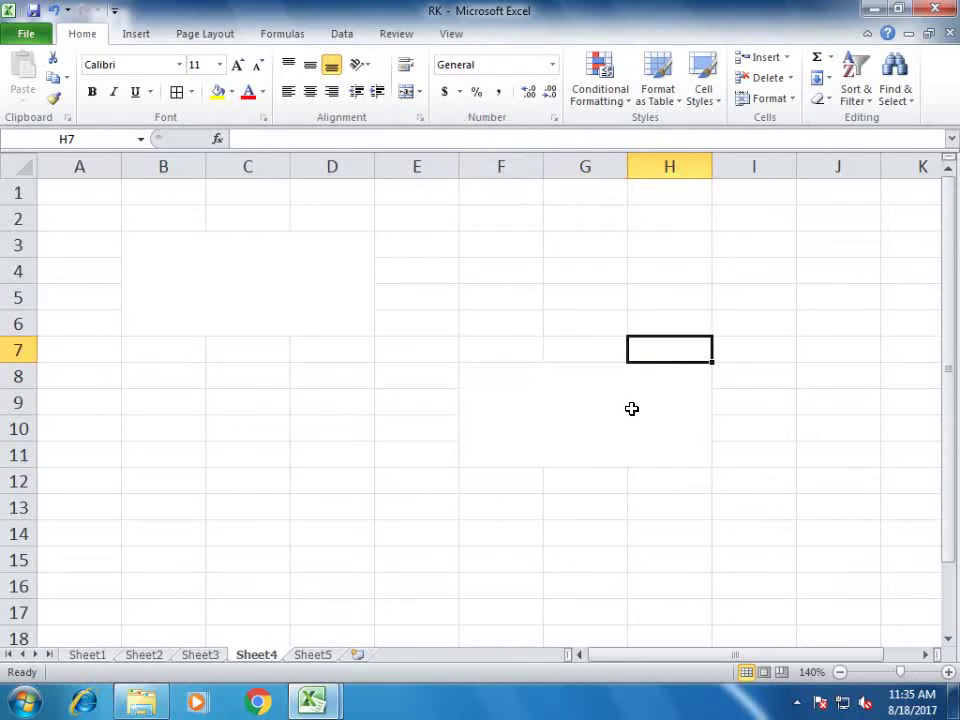
left_click(624, 410)
left_click(236, 283)
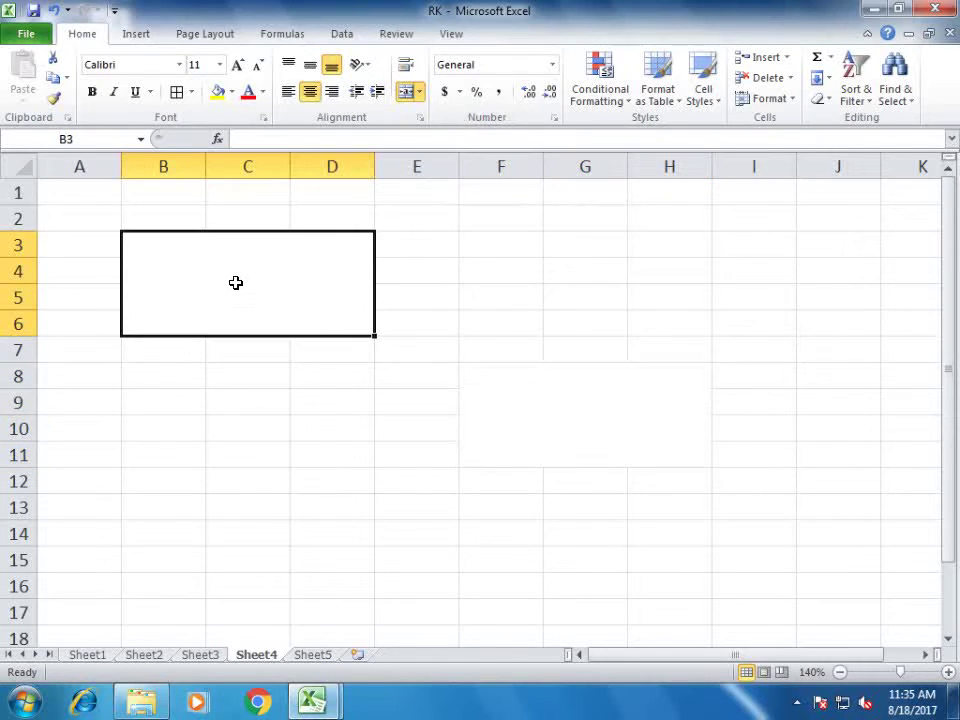
left_click(648, 406)
left_click(255, 263)
- Type 'Aptech' into the merged blocks B3:D6 and F8:H11
type("Aptec")
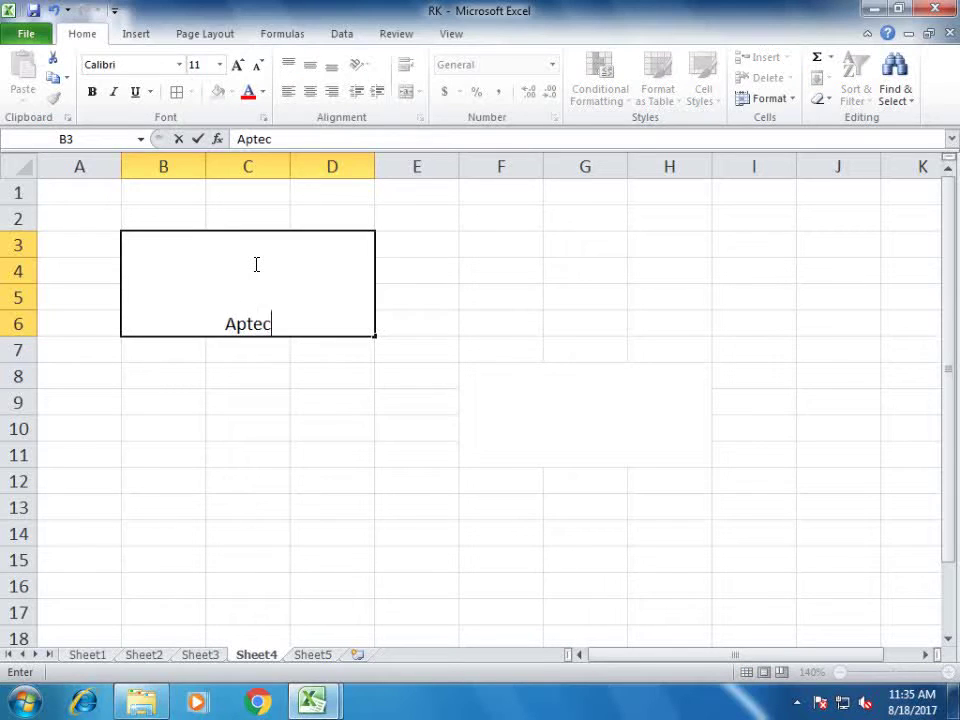
type("h")
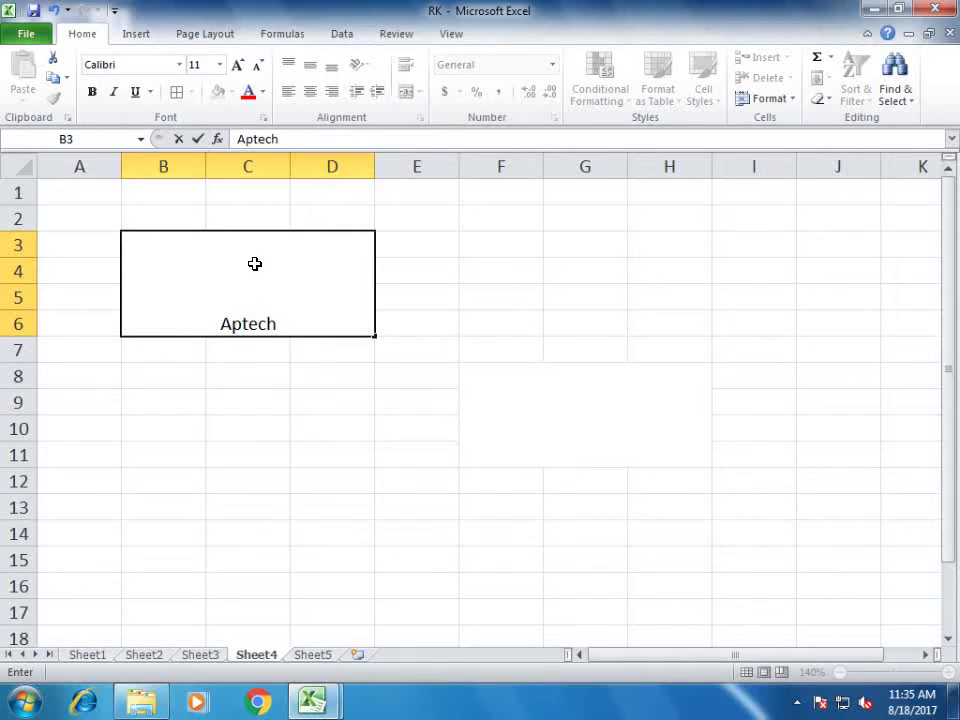
key("Return")
left_click(274, 272)
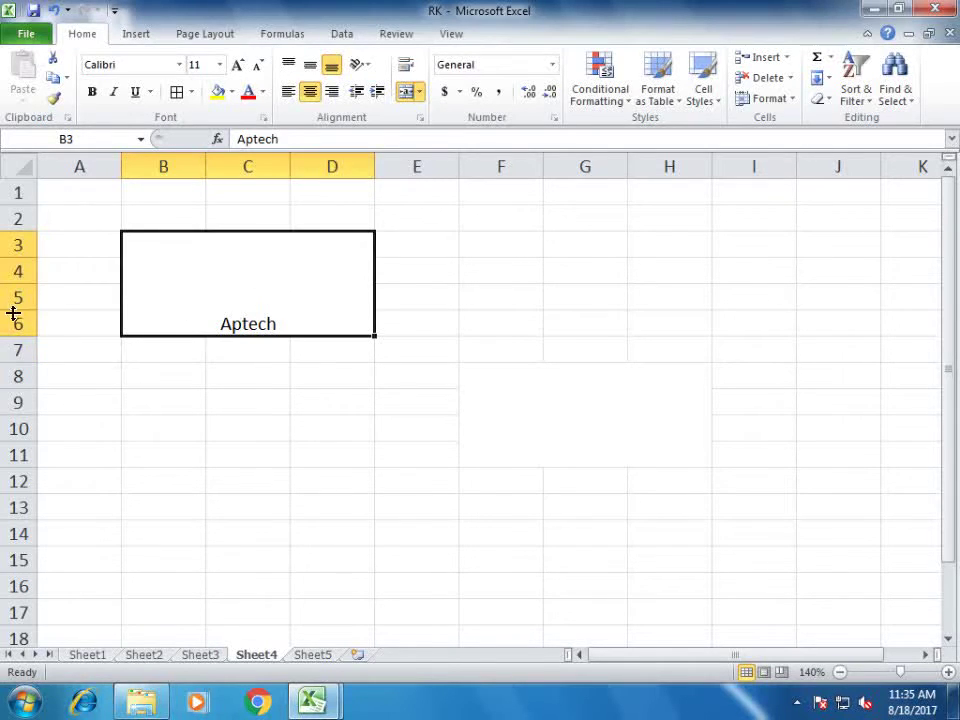
left_click(527, 409)
type("A")
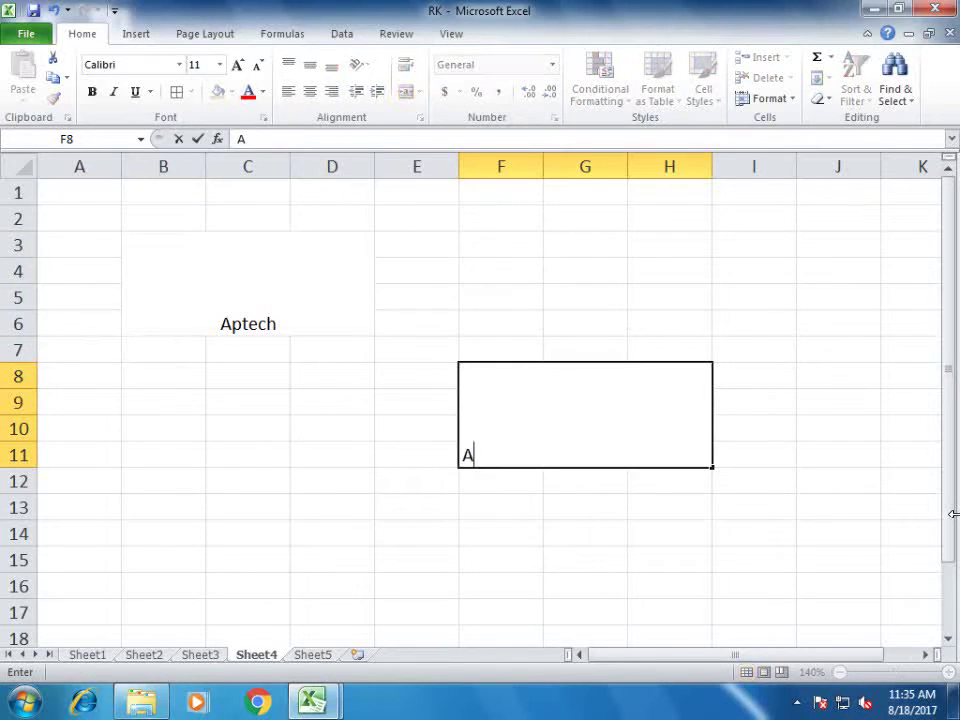
type("pt")
type("ech")
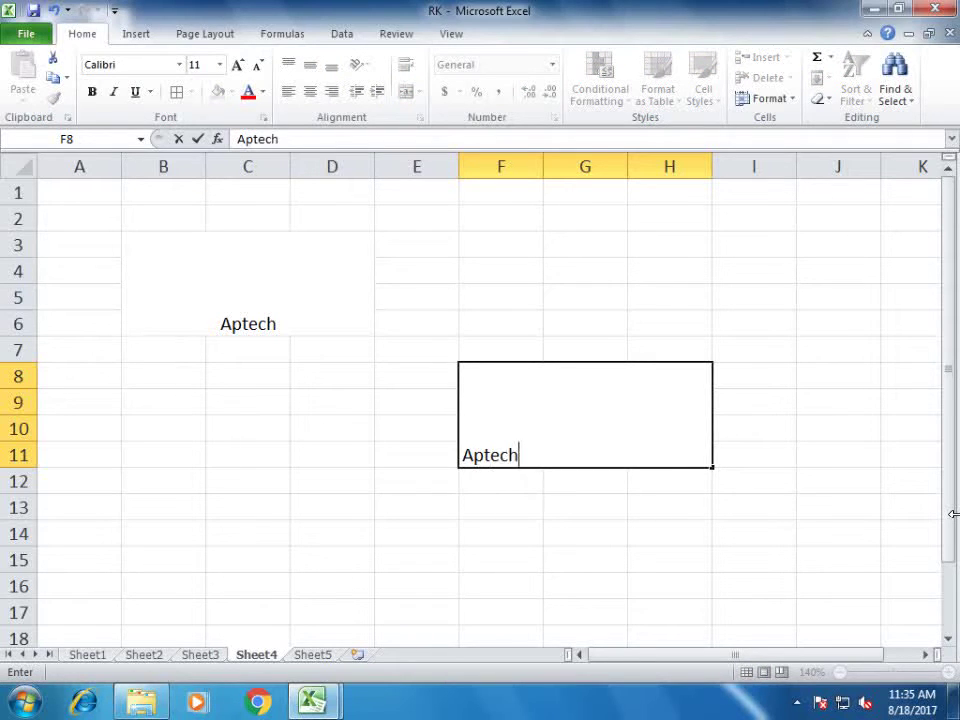
key("Return")
left_click(494, 242)
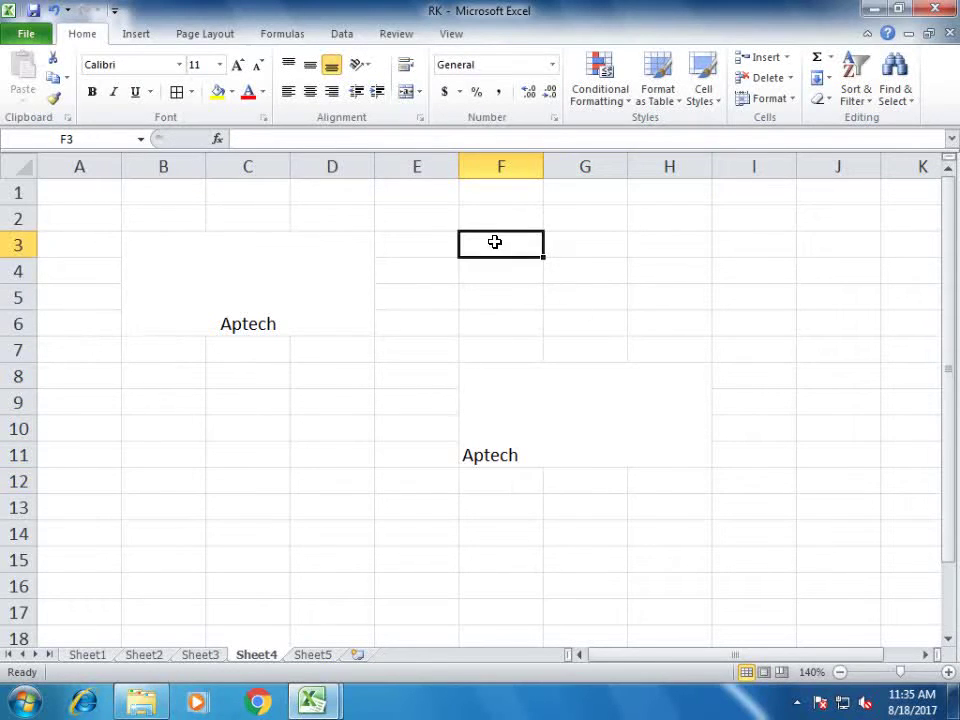
left_click(417, 92)
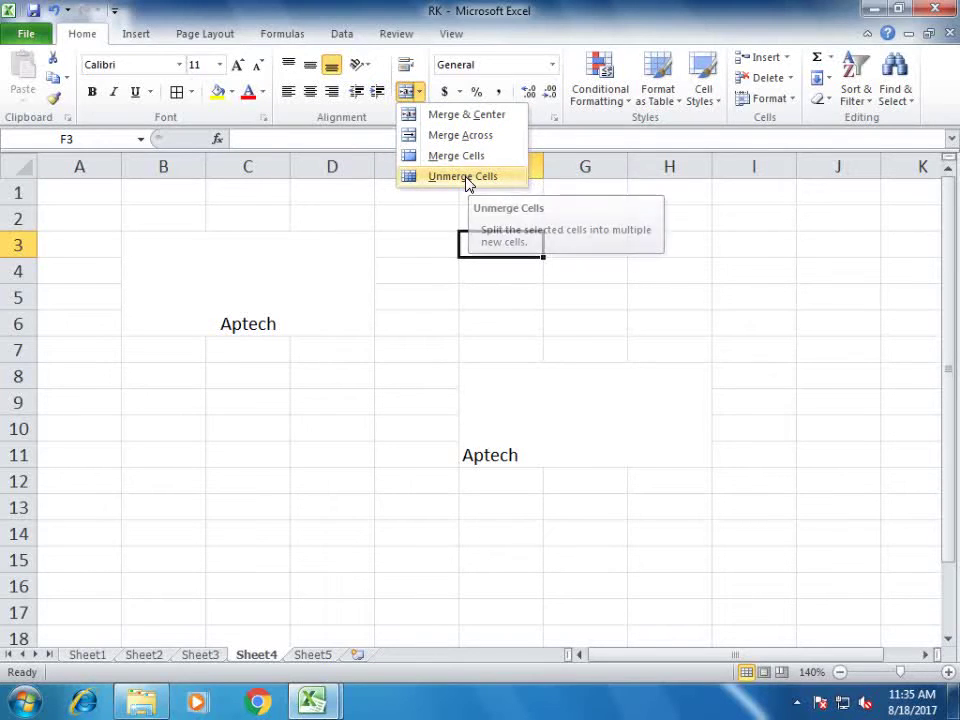
- Unmerge the B3:D6 block back into separate cells
left_click(270, 285)
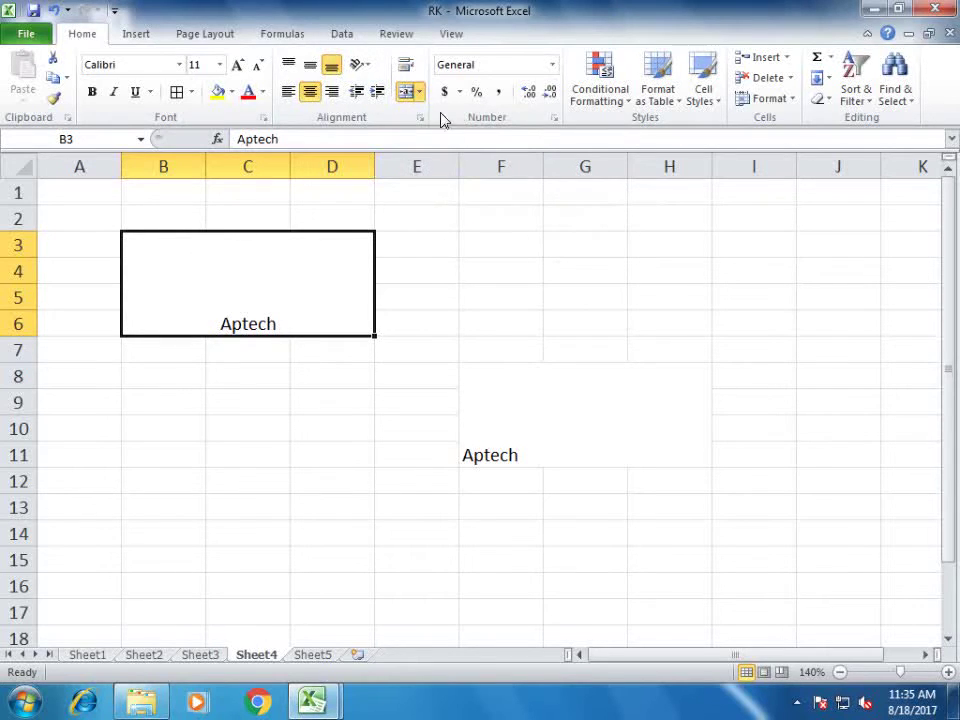
left_click(419, 91)
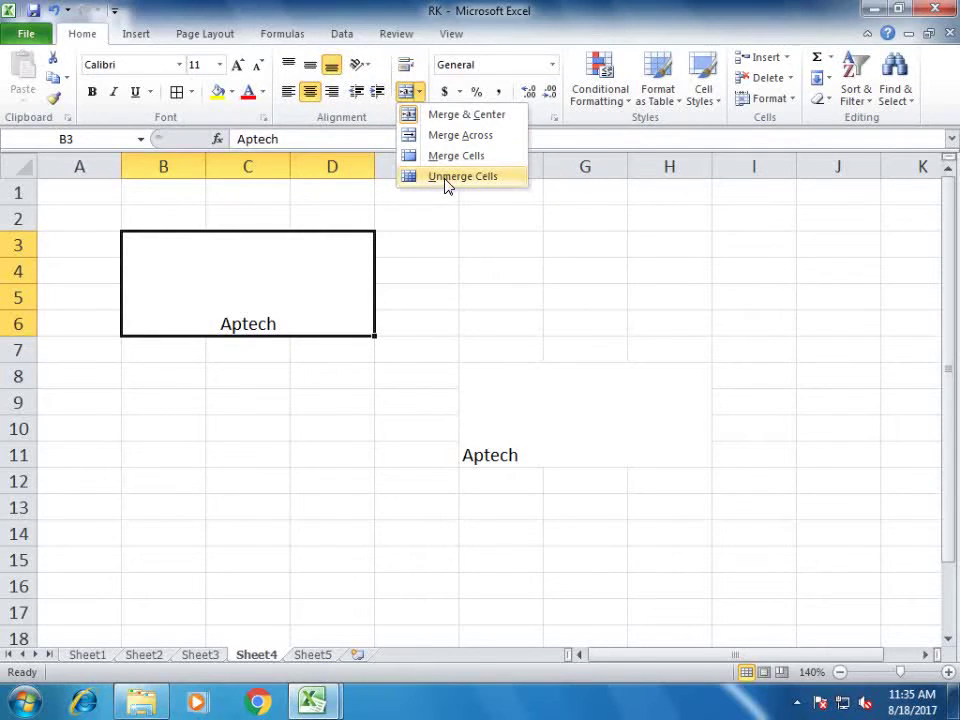
left_click(446, 178)
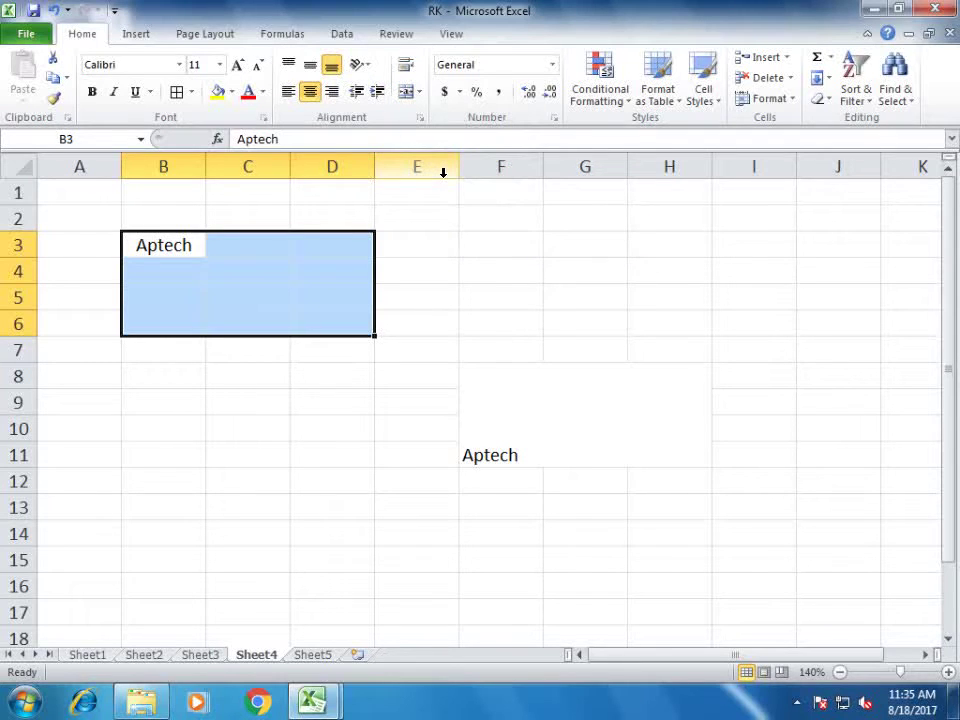
- Delete 'Aptech' from B3, leaving F8:H11 merged, and move up to B1
left_click(523, 262)
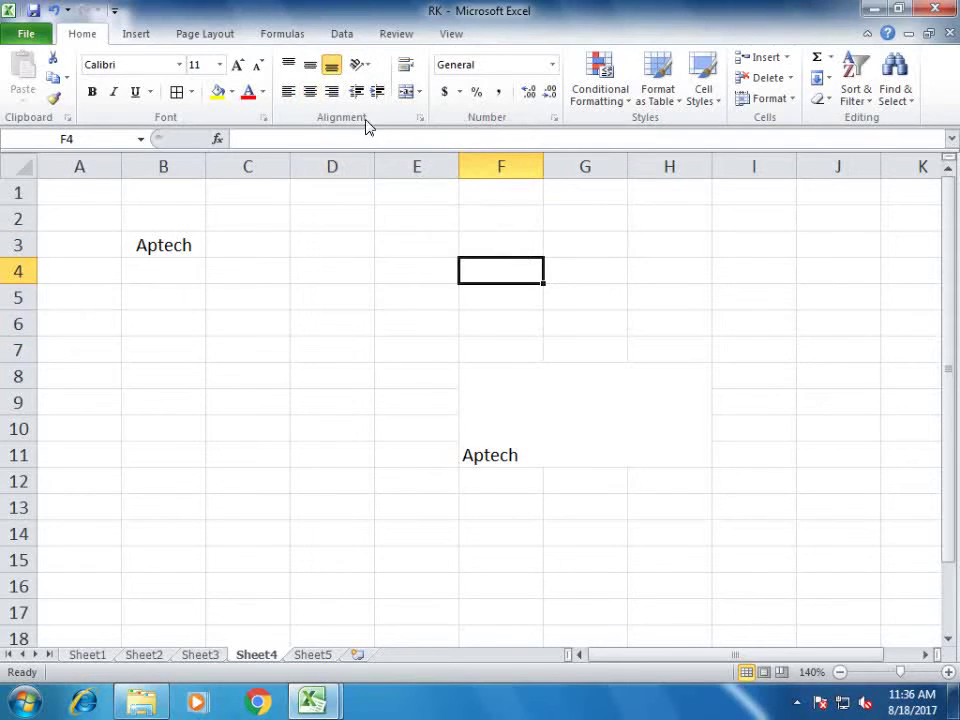
left_click(342, 219)
left_click(497, 432)
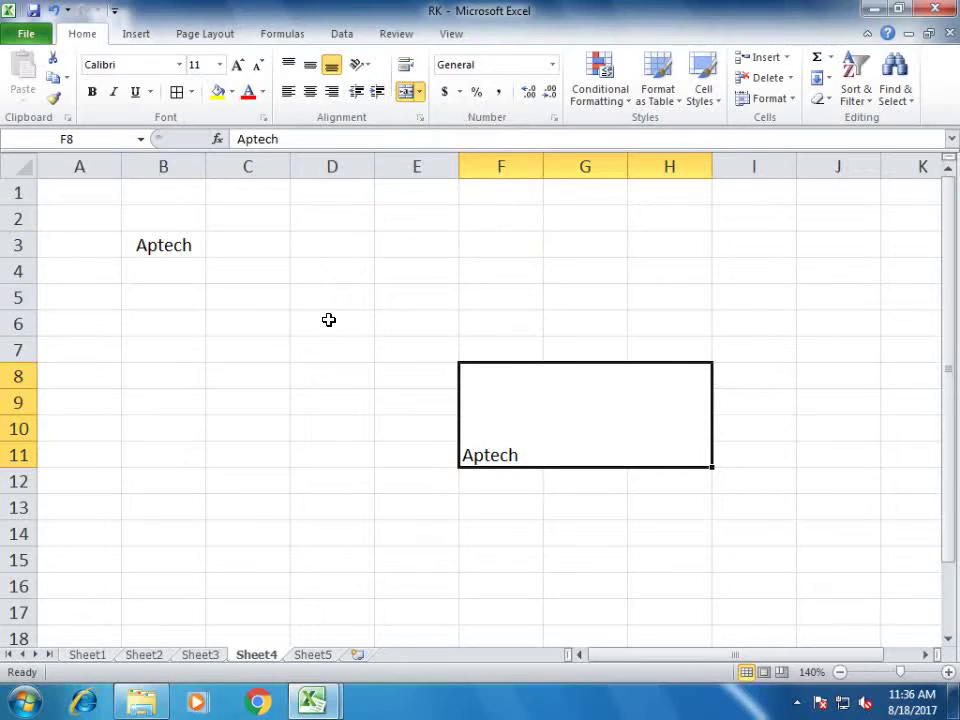
left_click(257, 352)
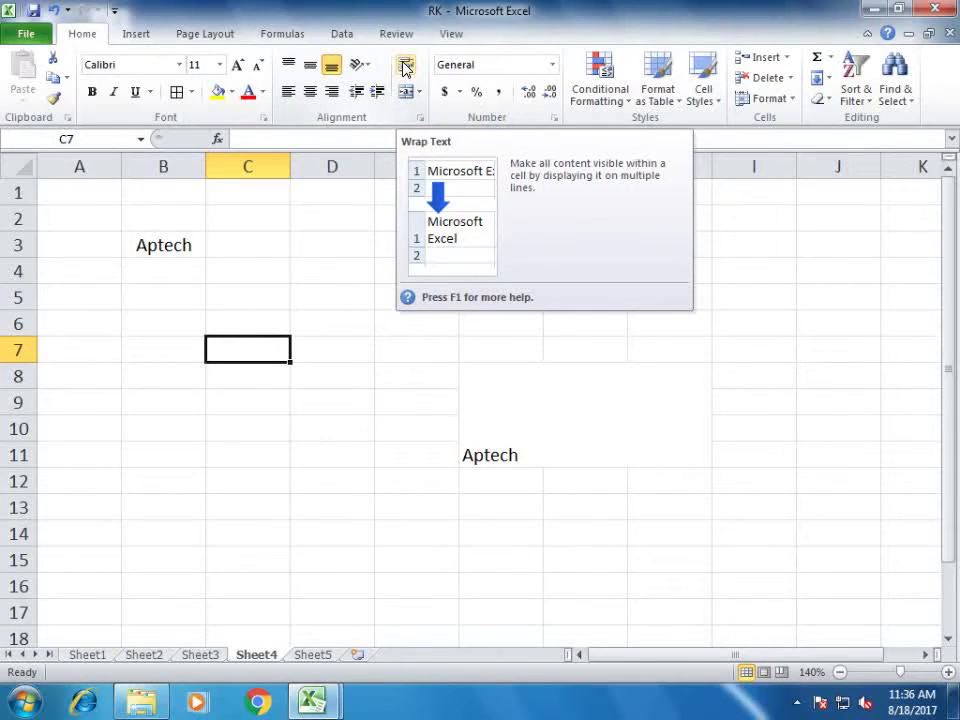
left_click(187, 252)
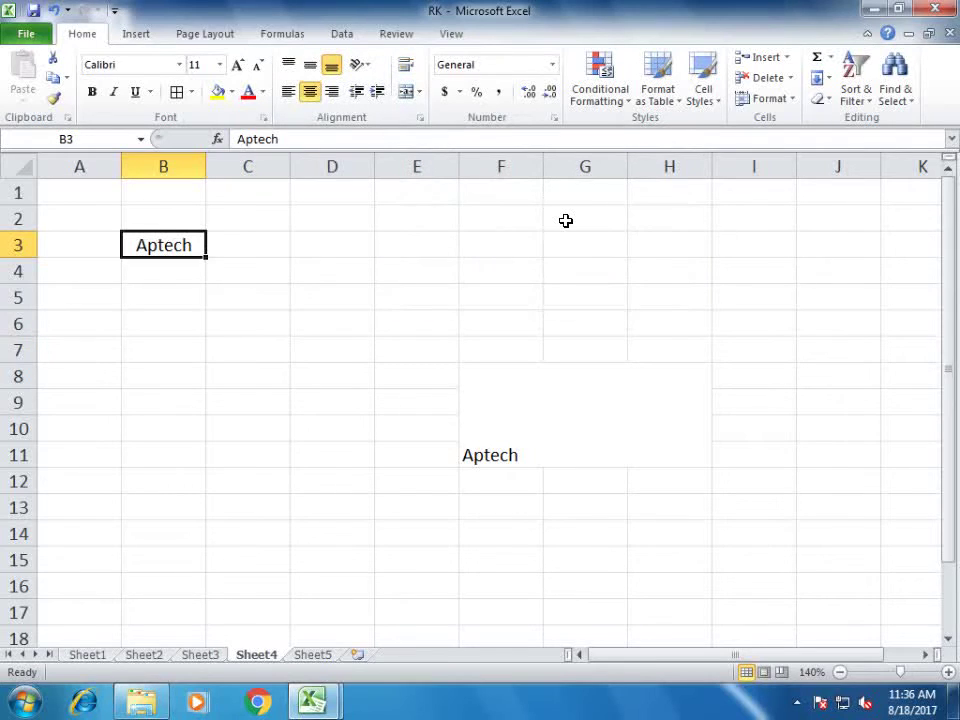
key("Delete")
key("Up")
key("Up")
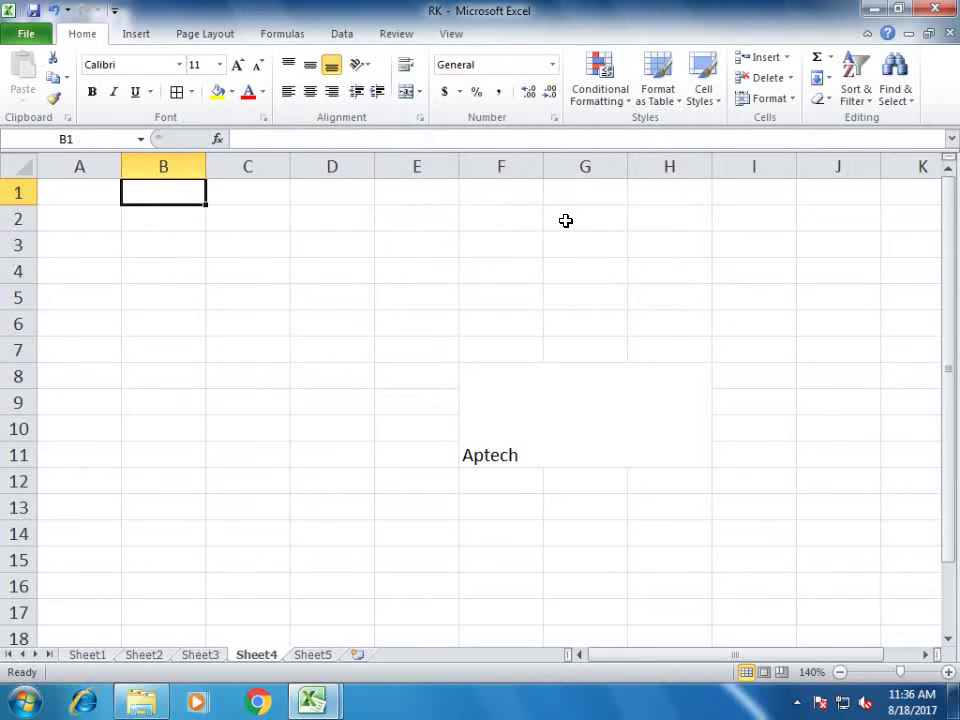
- Enter the heading 'Contact number' in cell B1
type("Mo")
key("BackSpace")
key("BackSpace")
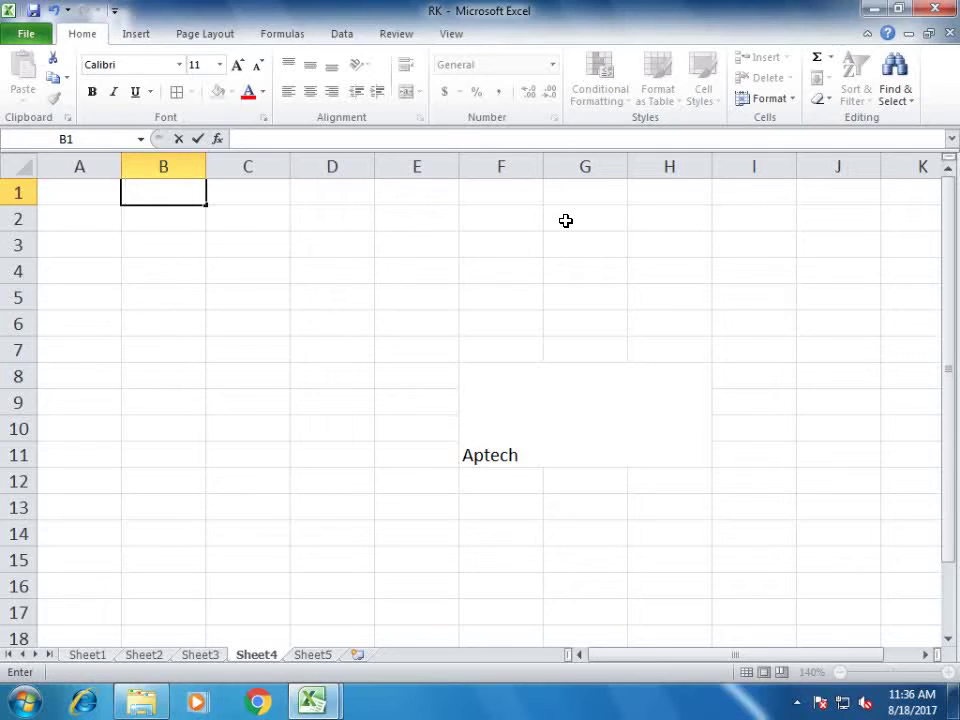
type("C")
type("ot")
key("BackSpace")
type("h")
key("BackSpace")
type("nt")
type("act number")
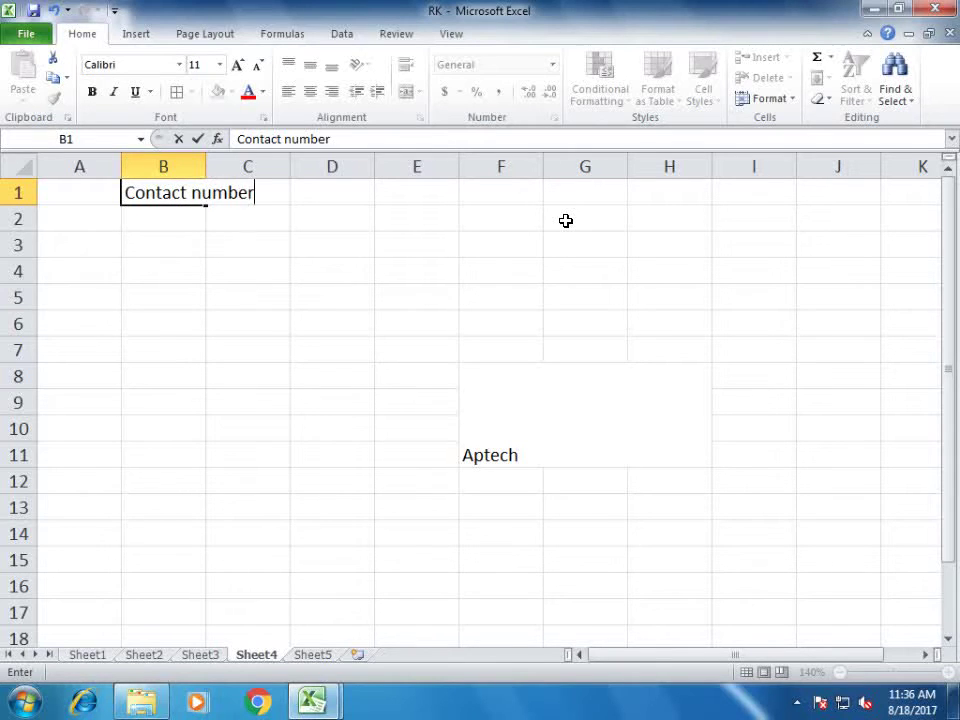
key("Return")
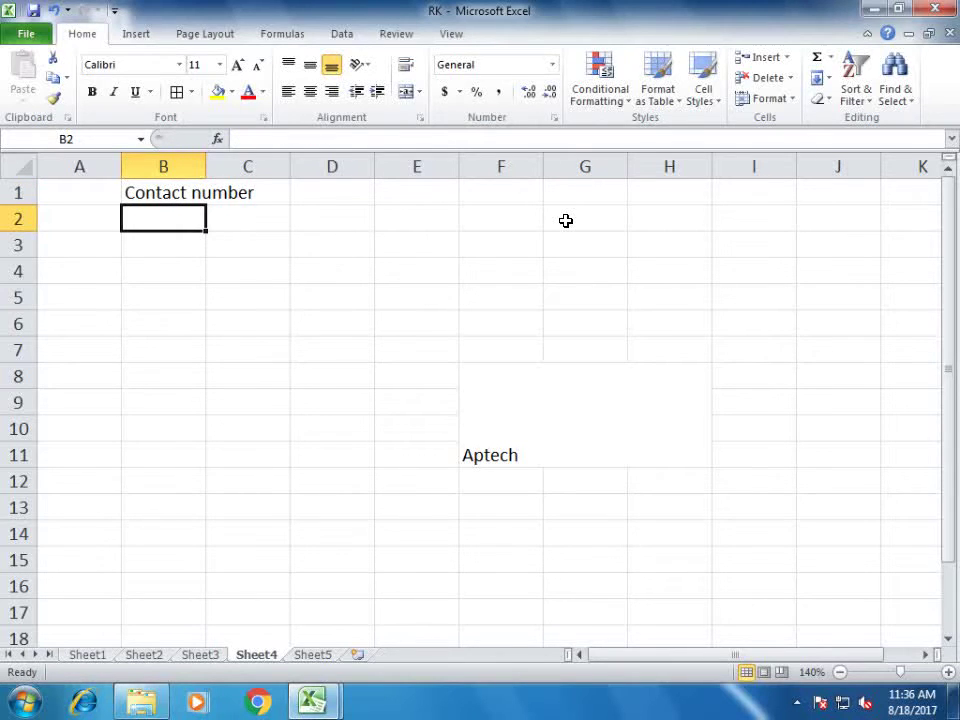
- Zoom to 180% and turn on Wrap Text for B1 so it spans two lines
left_click(948, 672)
left_click(948, 672)
left_click(948, 672)
left_click(948, 672)
left_click(287, 236)
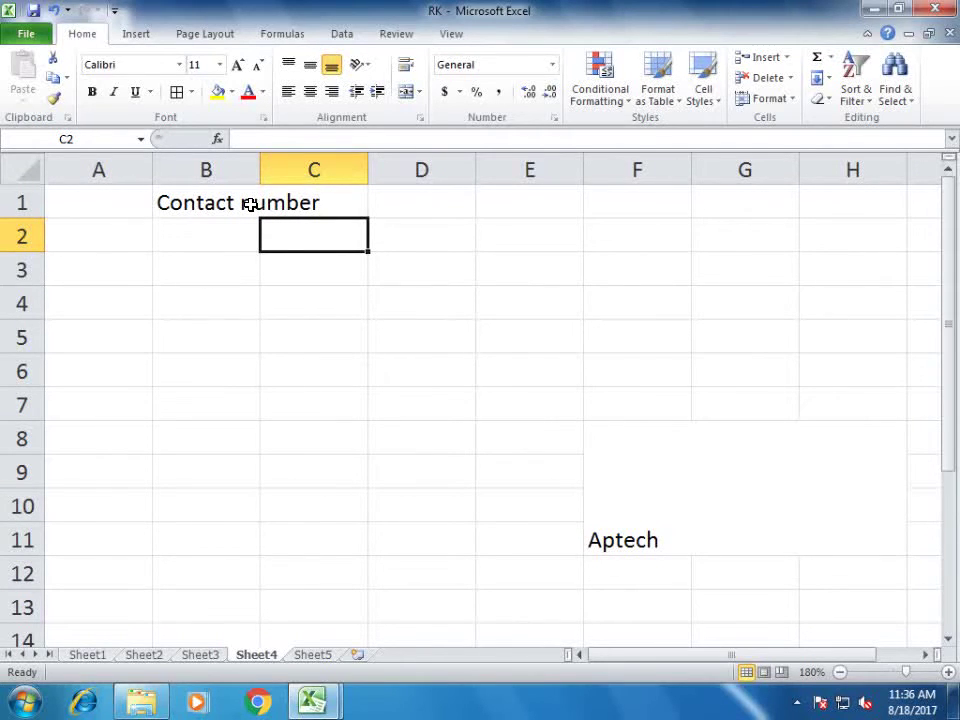
left_click(204, 199)
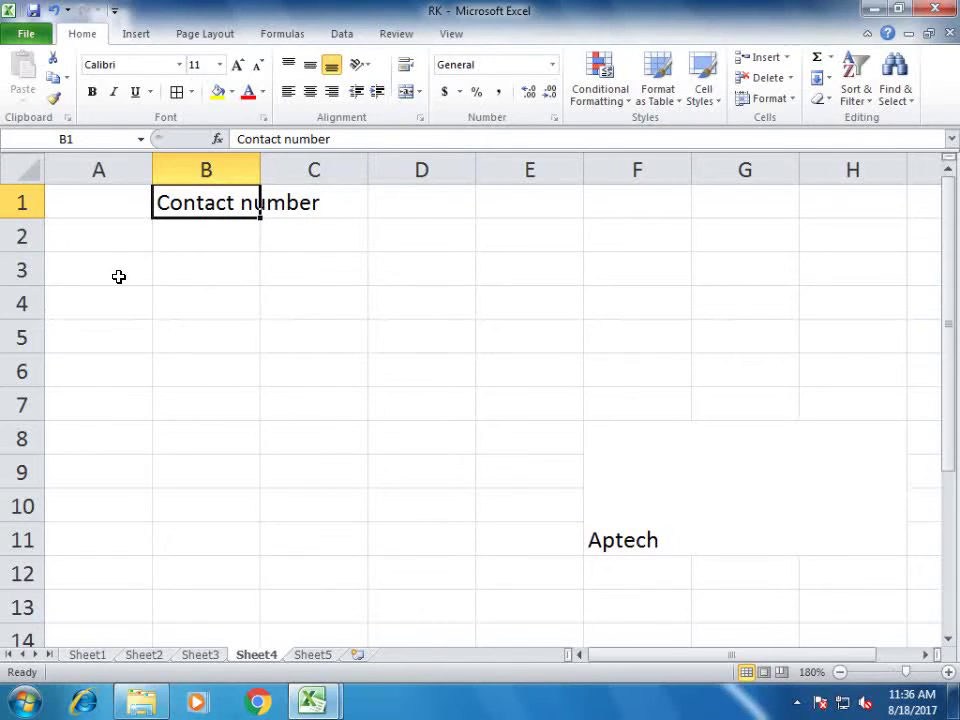
left_click_drag(12, 218, 18, 256)
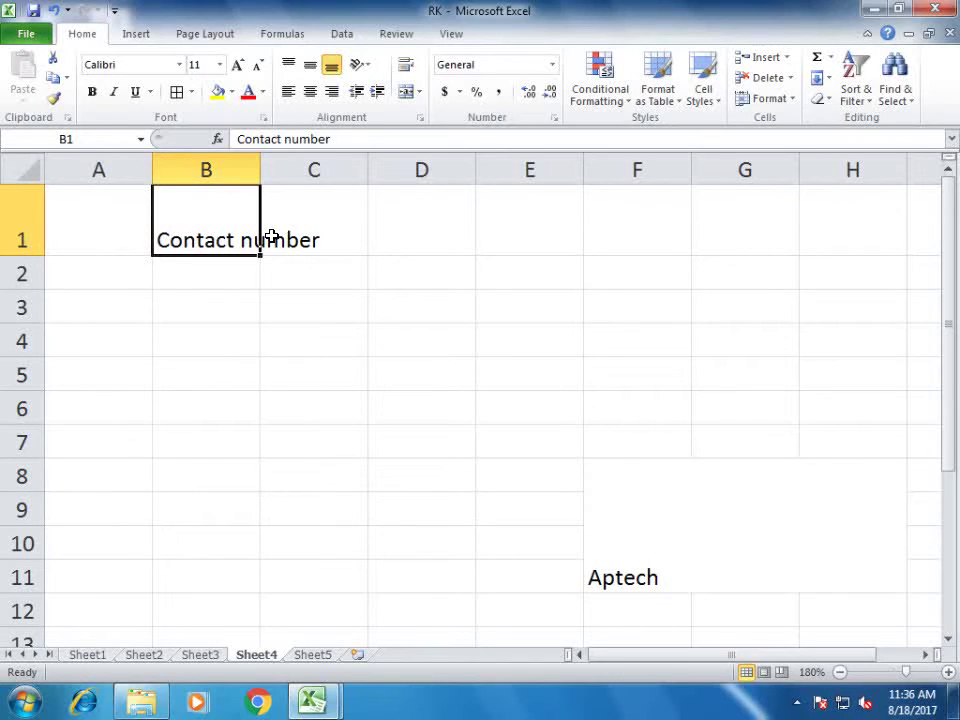
key("ctrl+z")
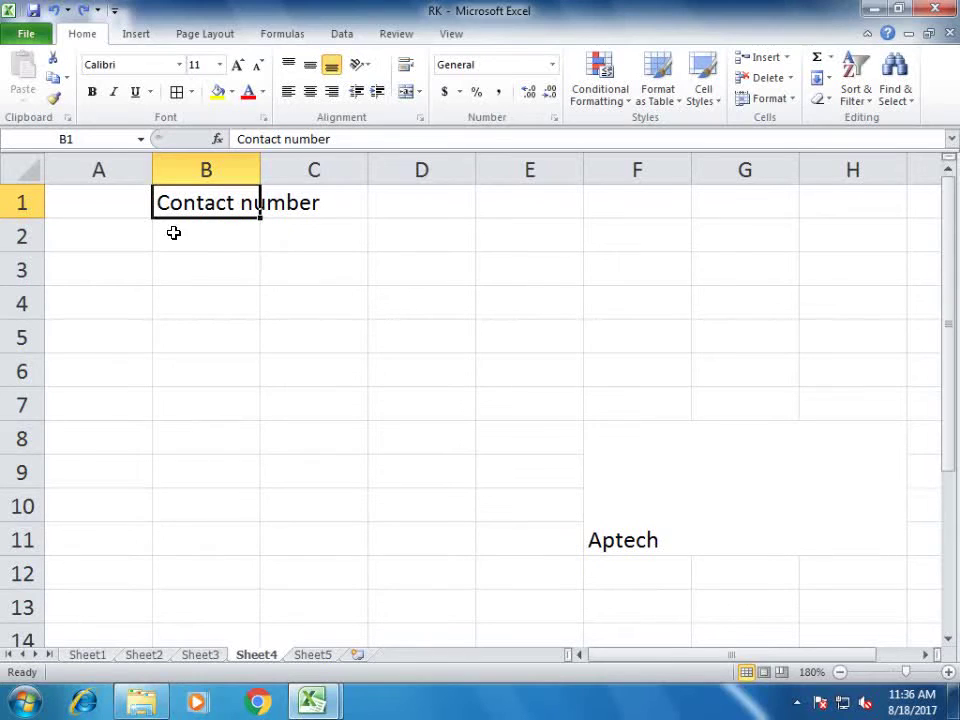
left_click(405, 66)
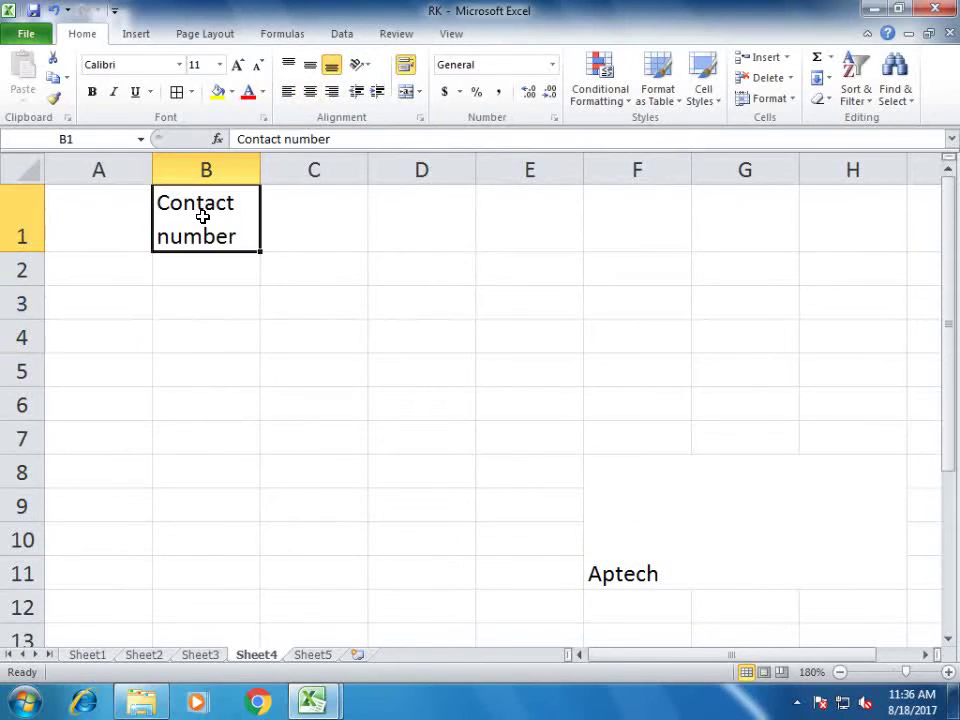
left_click(407, 67)
left_click(406, 66)
left_click(331, 356)
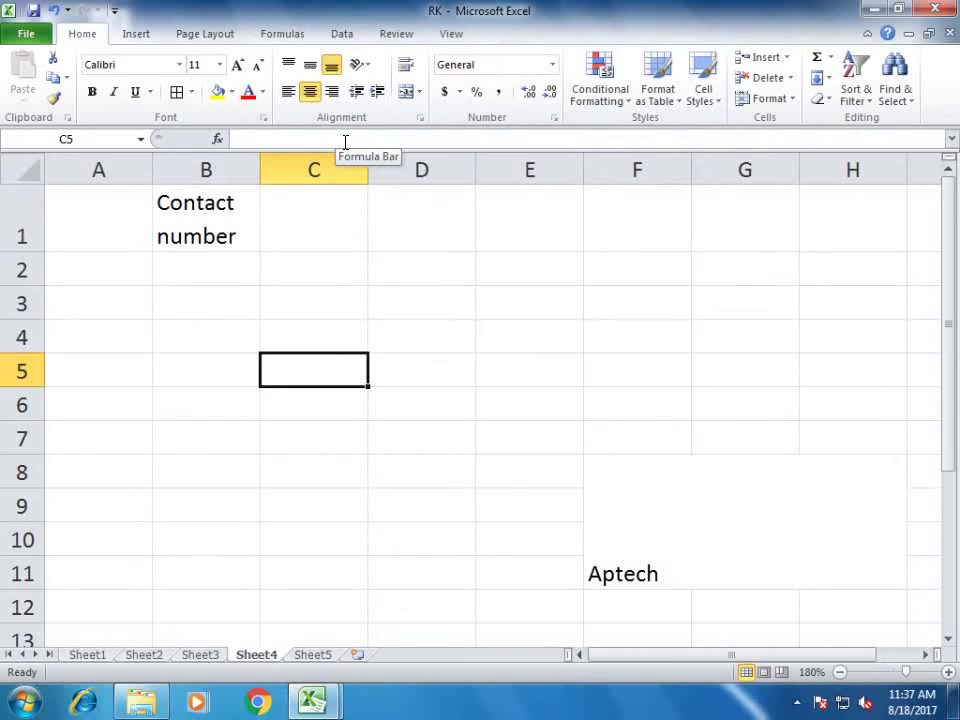
- Enter the label 'enotes4' in cell B4
left_click(638, 425)
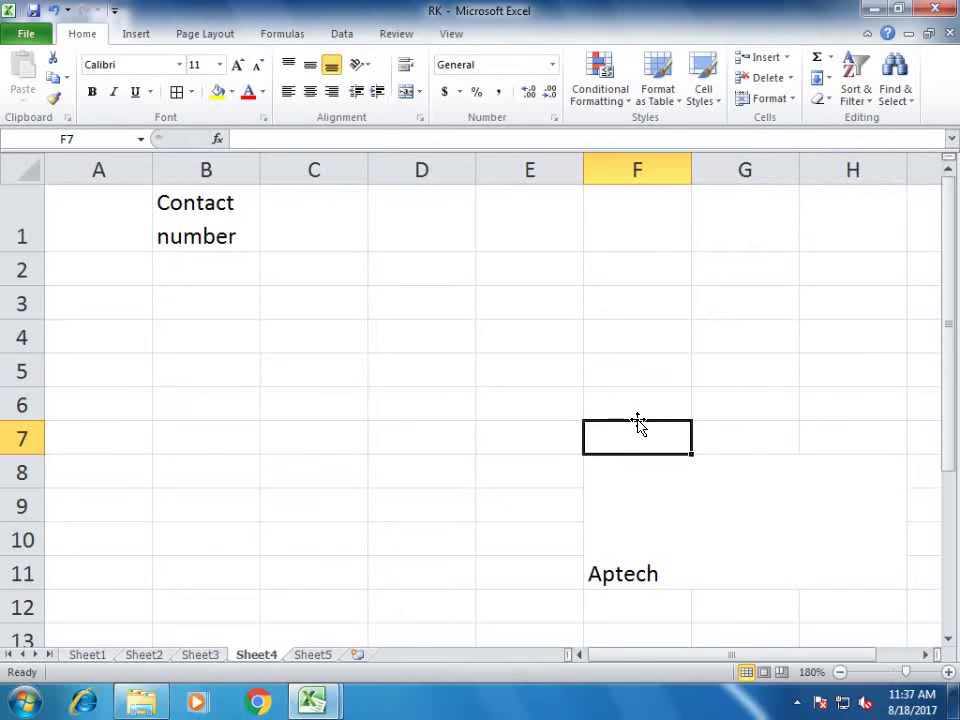
left_click(244, 347)
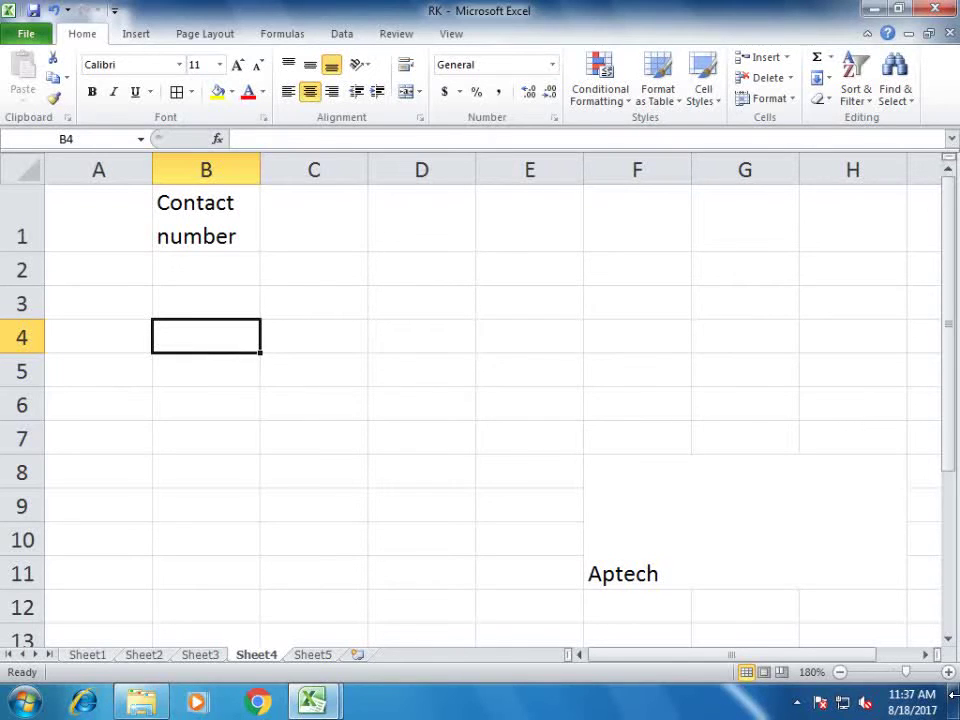
type("en")
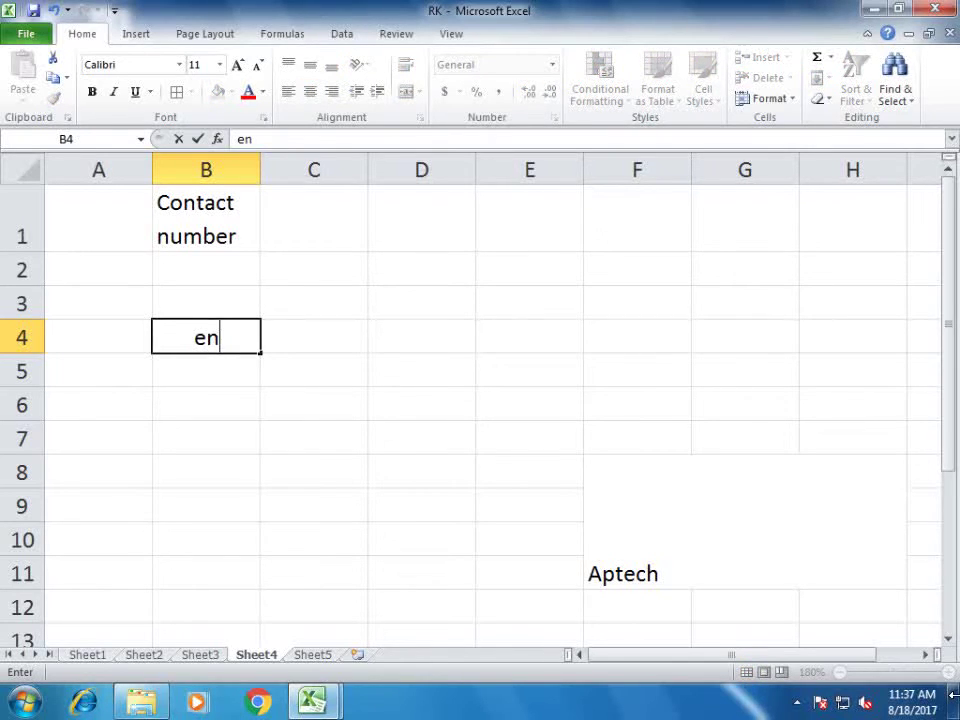
type("o")
type("tes4")
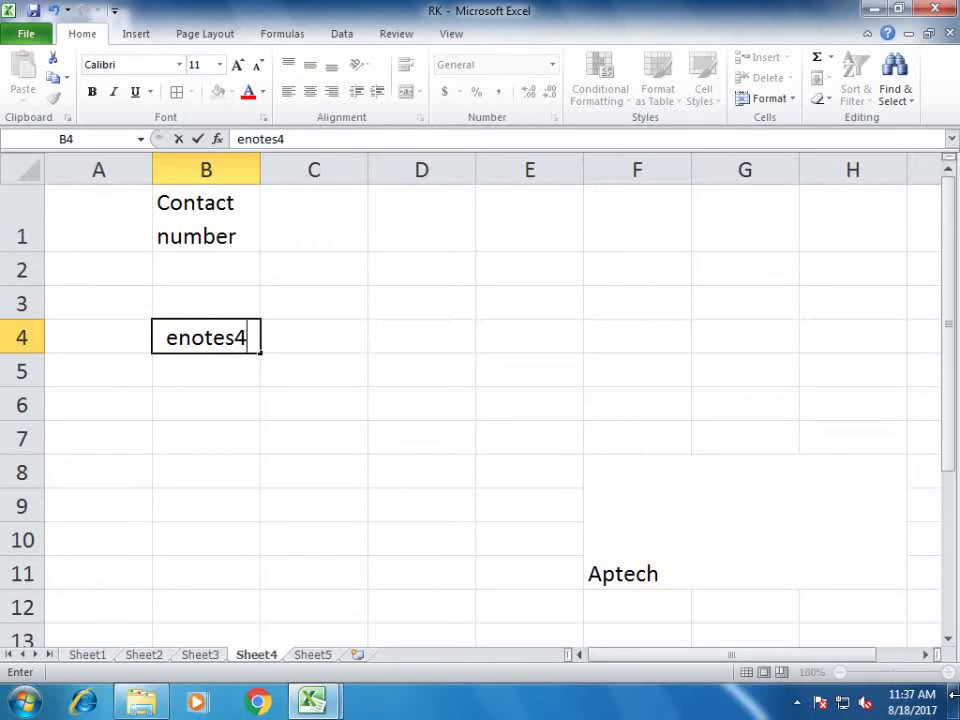
key("Return")
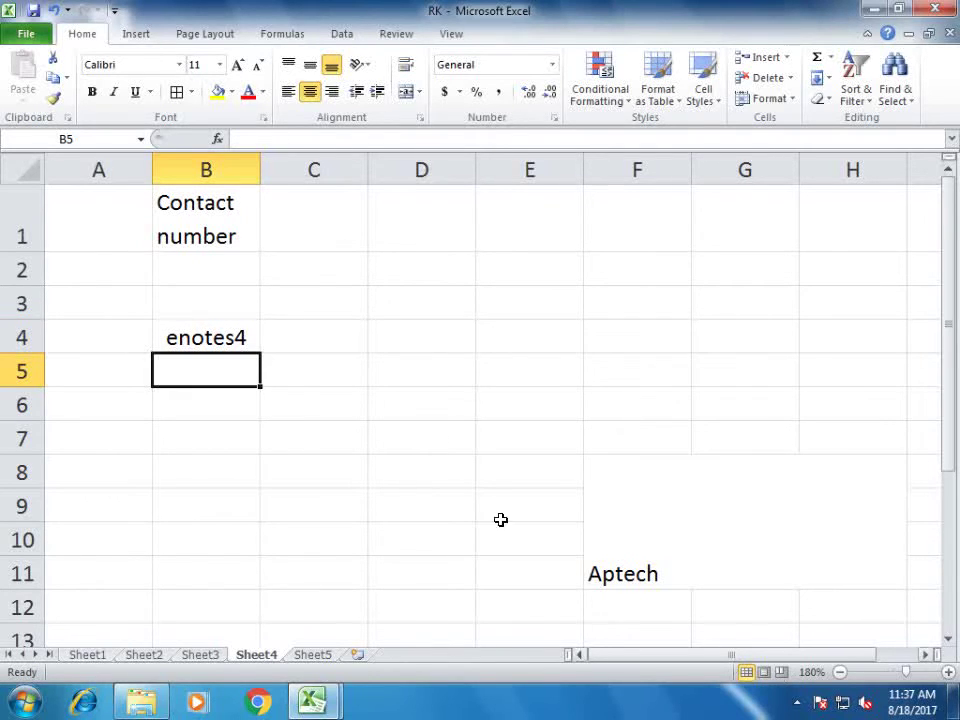
- Enter the value 700 in cell C6
left_click(289, 401)
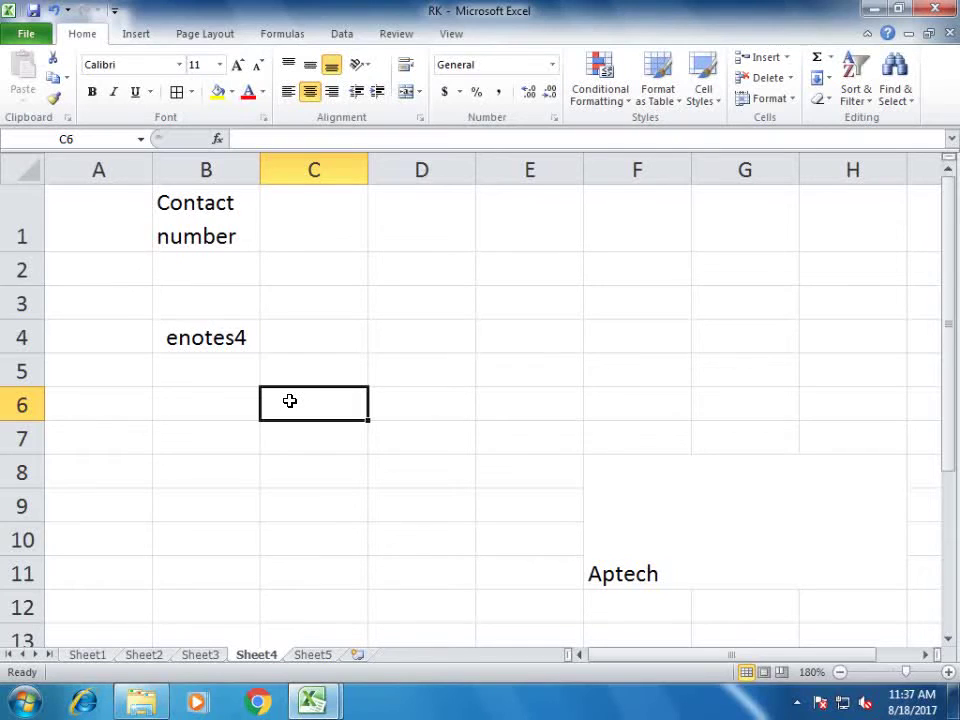
type("700")
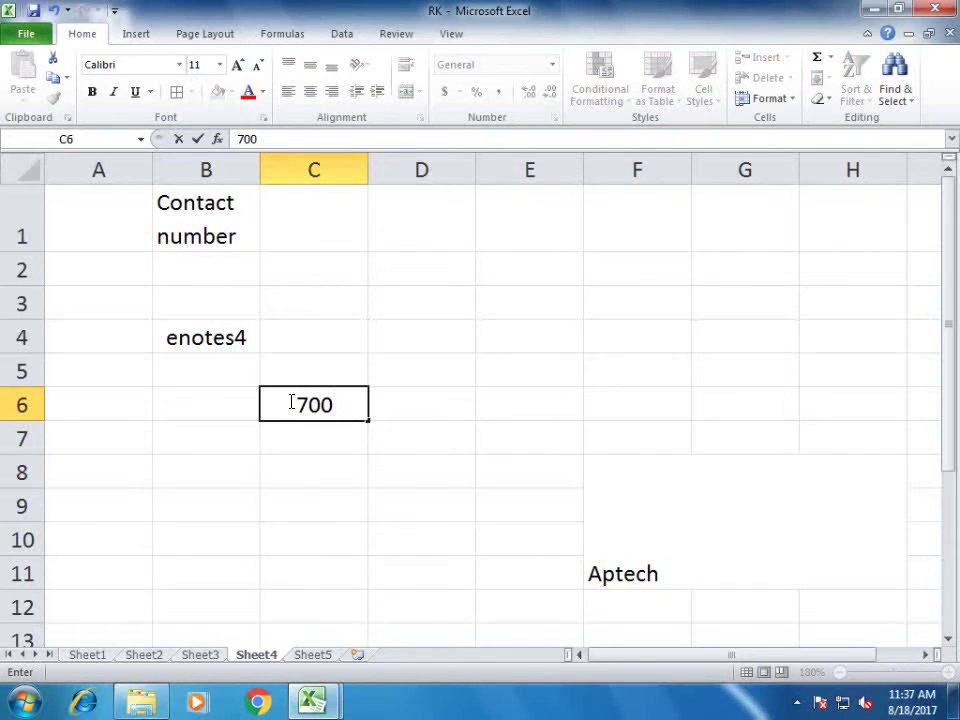
key("Return")
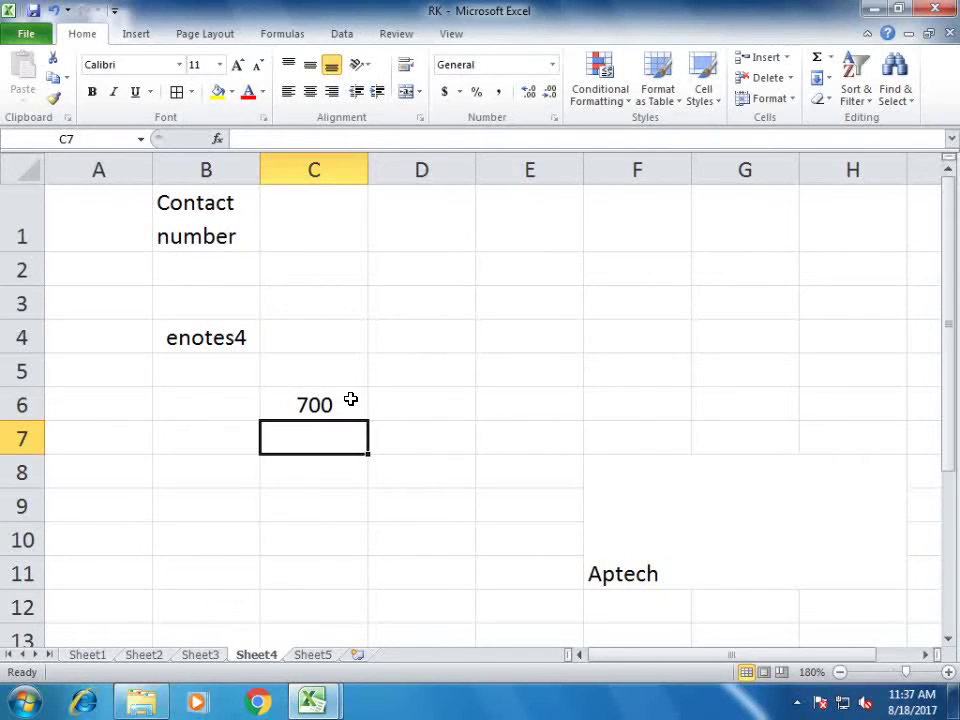
left_click(317, 403)
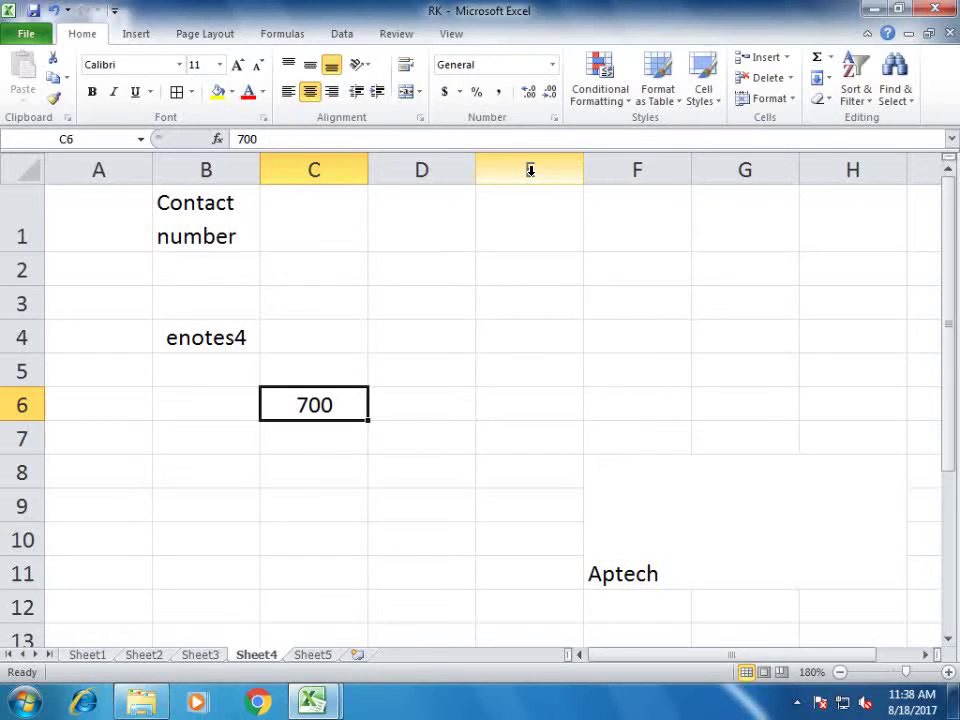
- Apply Currency format to C6 with Ctrl+Shift+4 so it reads $700.00
key("ctrl+shift+4")
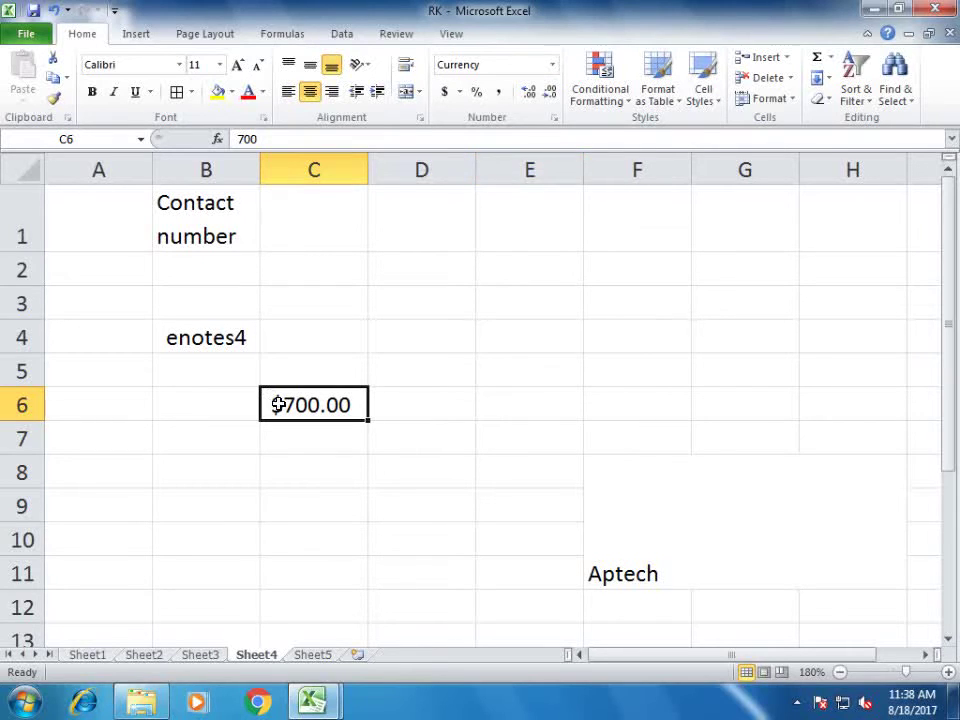
left_click(459, 92)
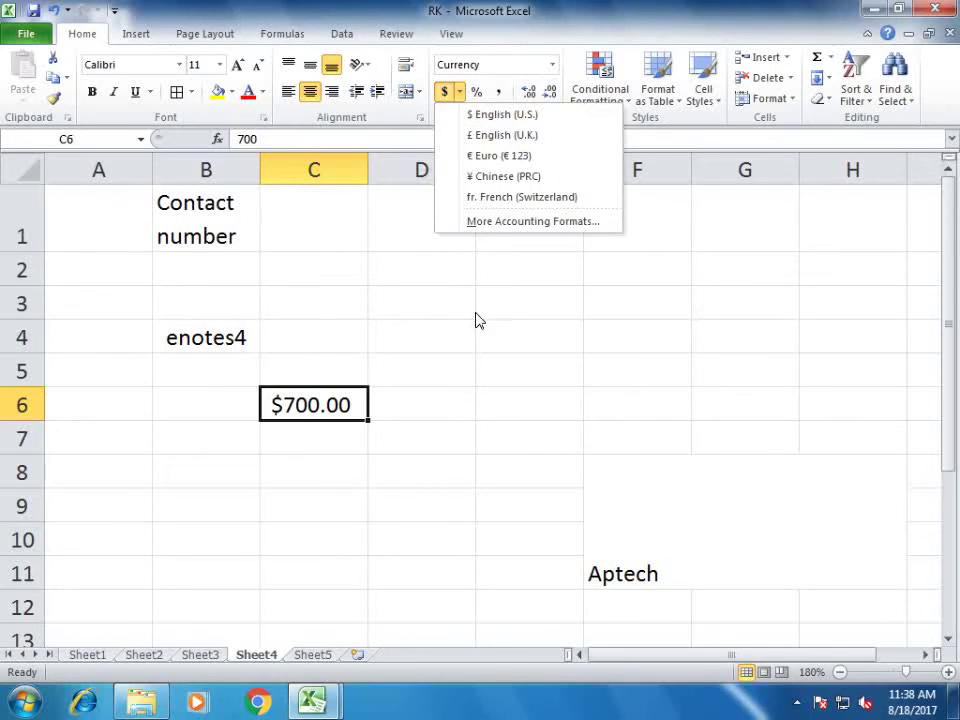
left_click(452, 299)
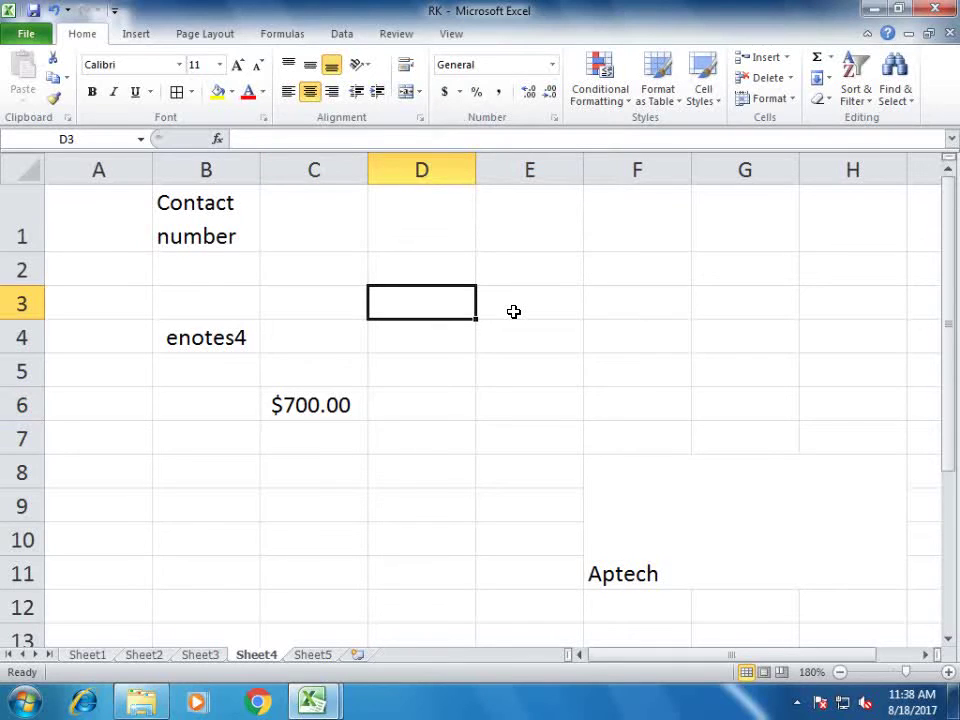
- Type the note 'Ctrl + Shift + 4' into cell D3
type("C")
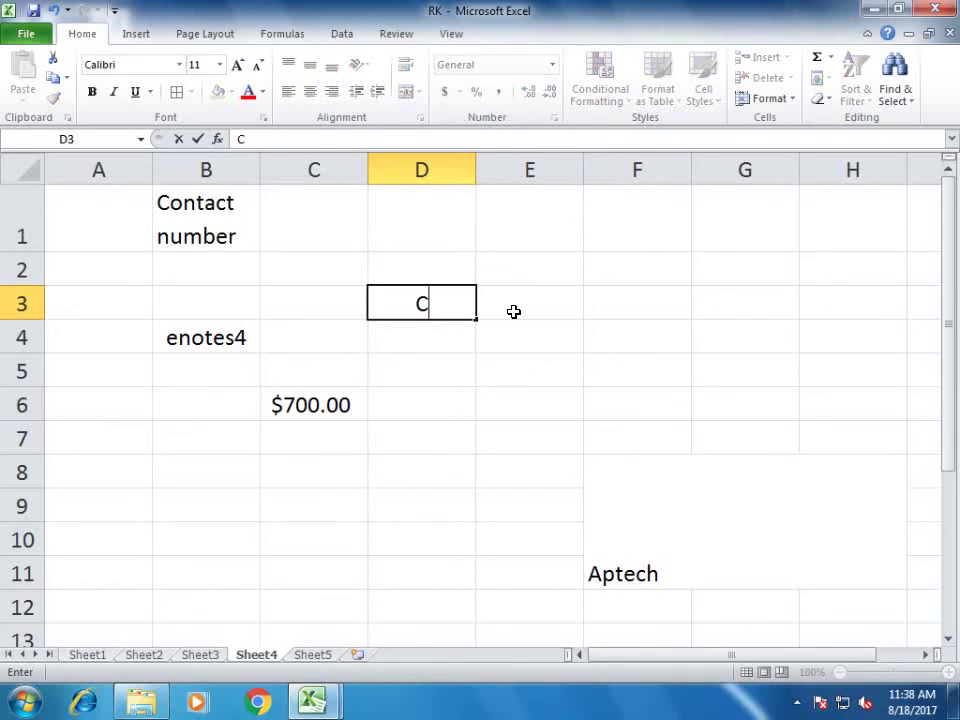
type("trl + ")
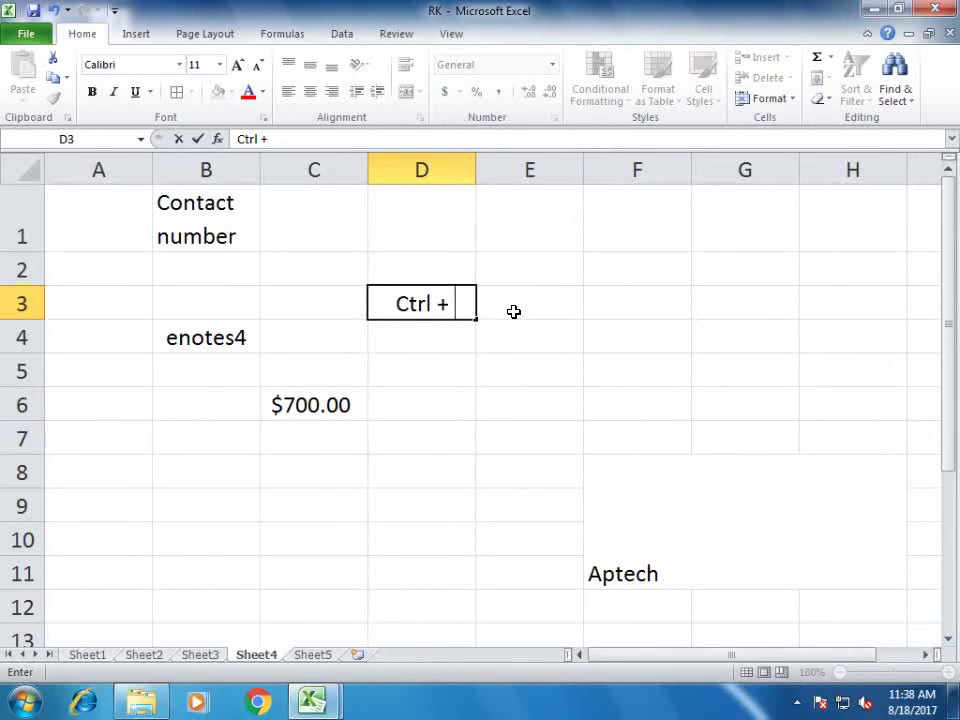
type("Shift ")
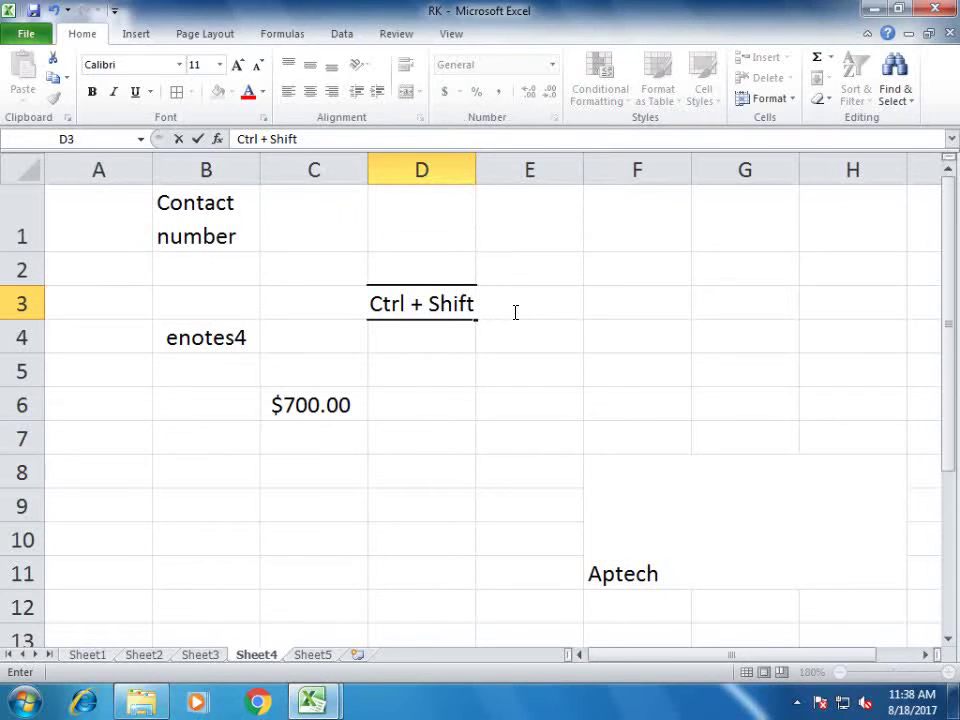
type("+ 4")
key("Return")
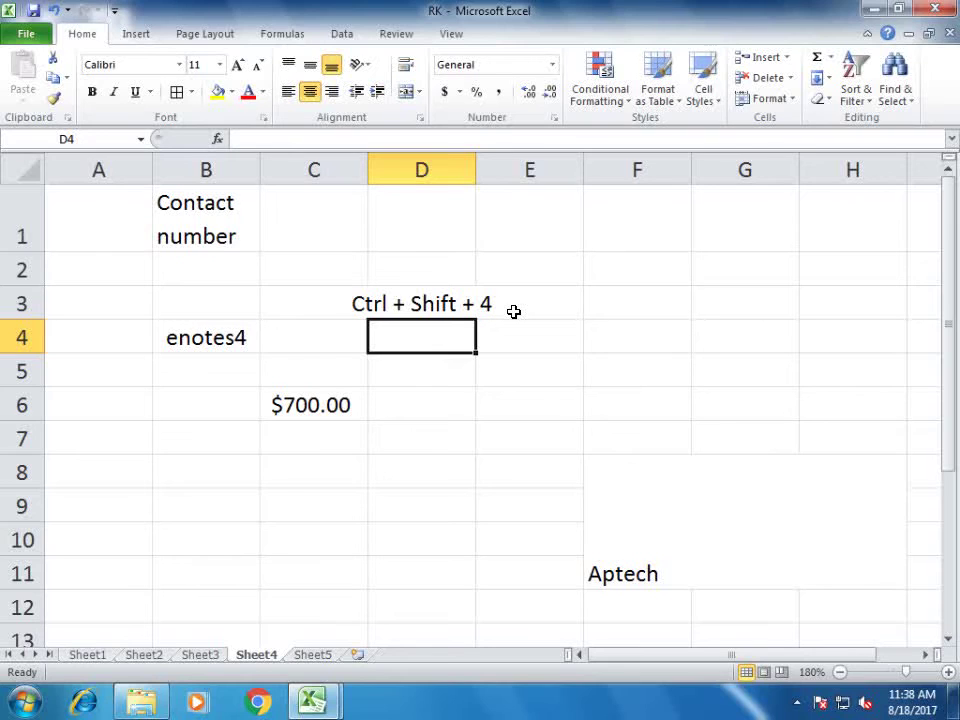
left_click(440, 404)
left_click(360, 306)
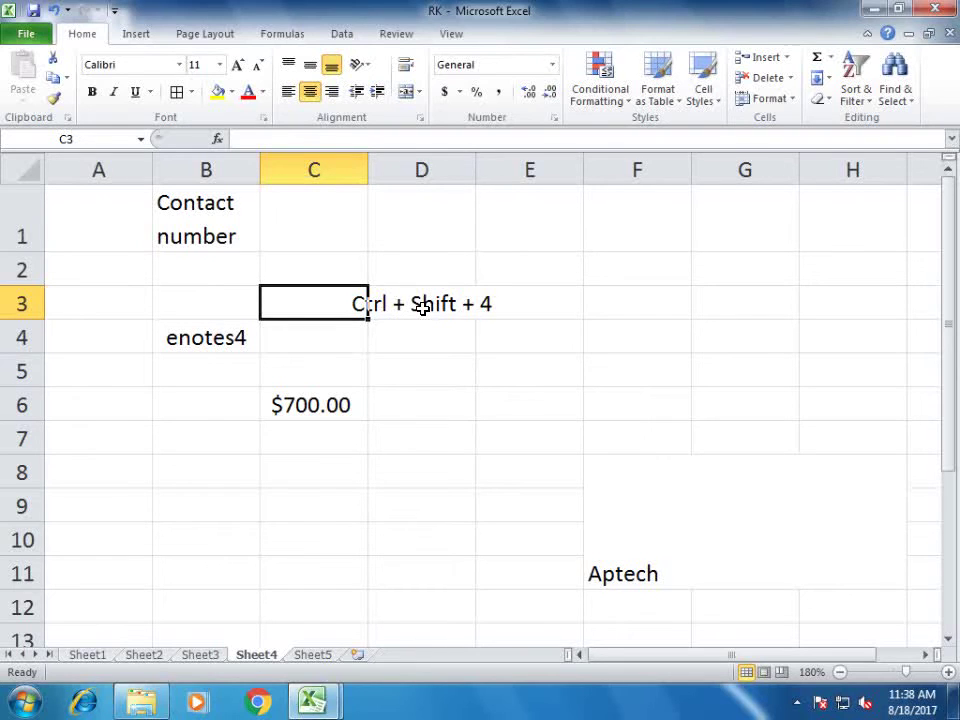
left_click(455, 335)
left_click(422, 303)
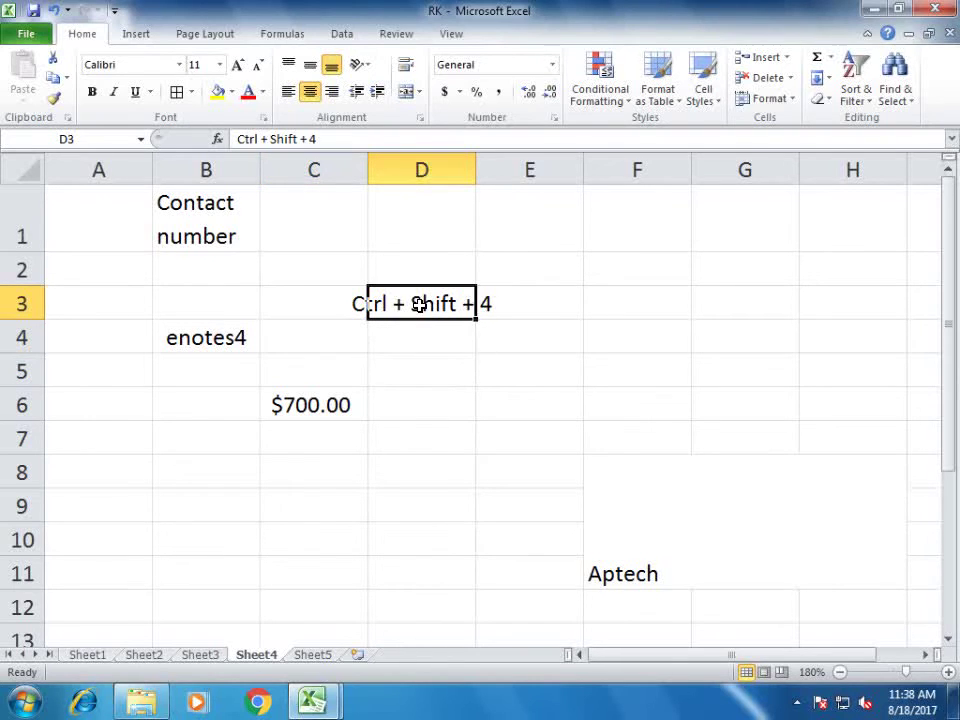
left_click(423, 357)
- Open and close the Accounting Number Format symbol list several times without choosing one
left_click(459, 92)
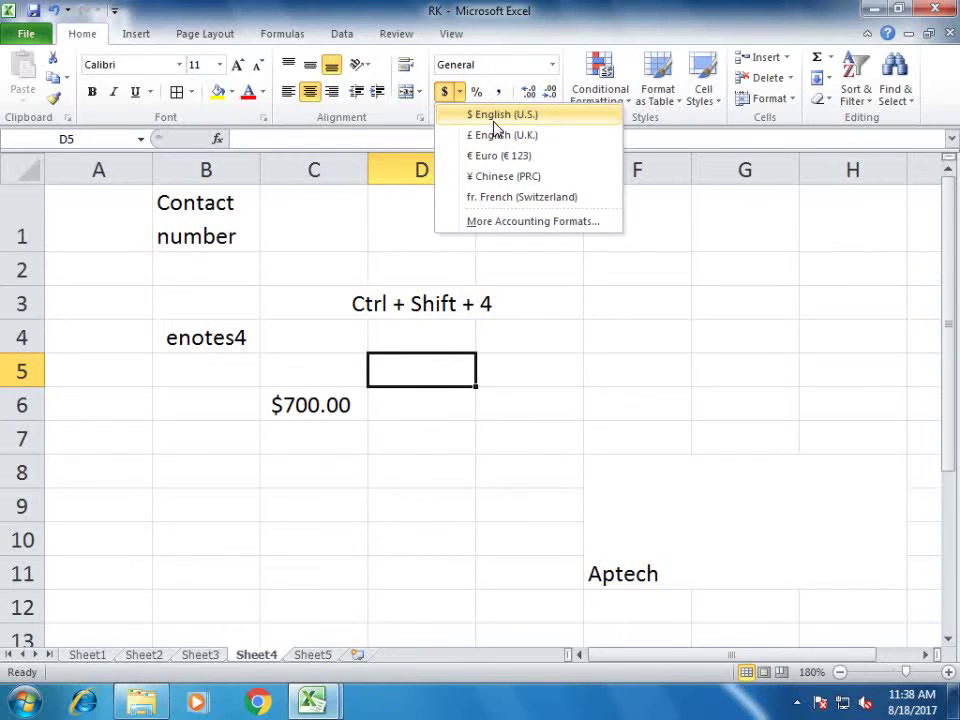
left_click(705, 317)
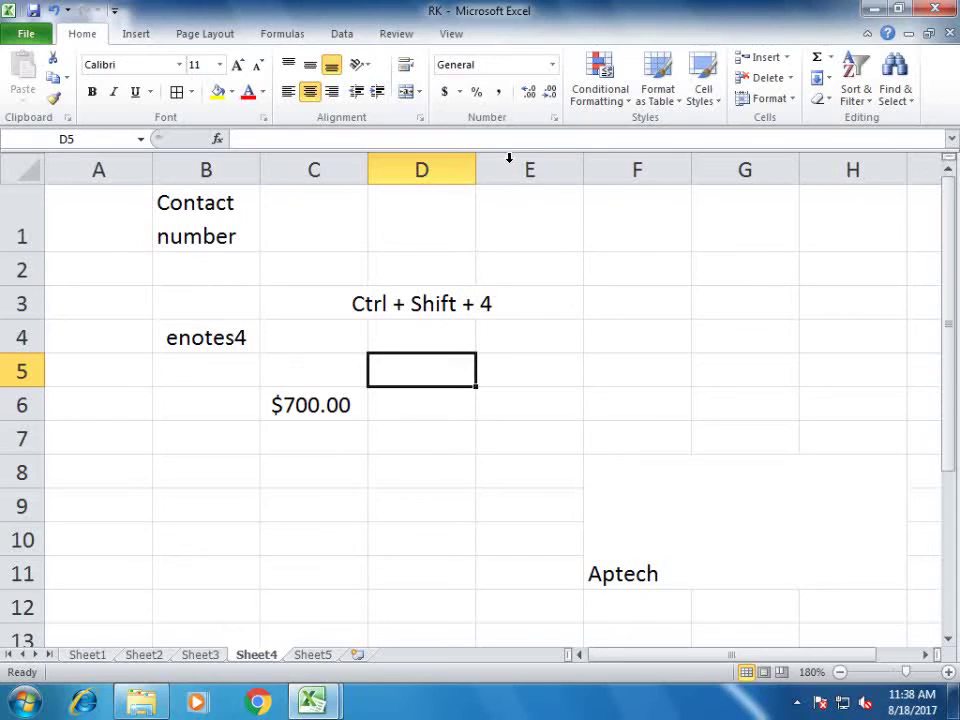
left_click(459, 92)
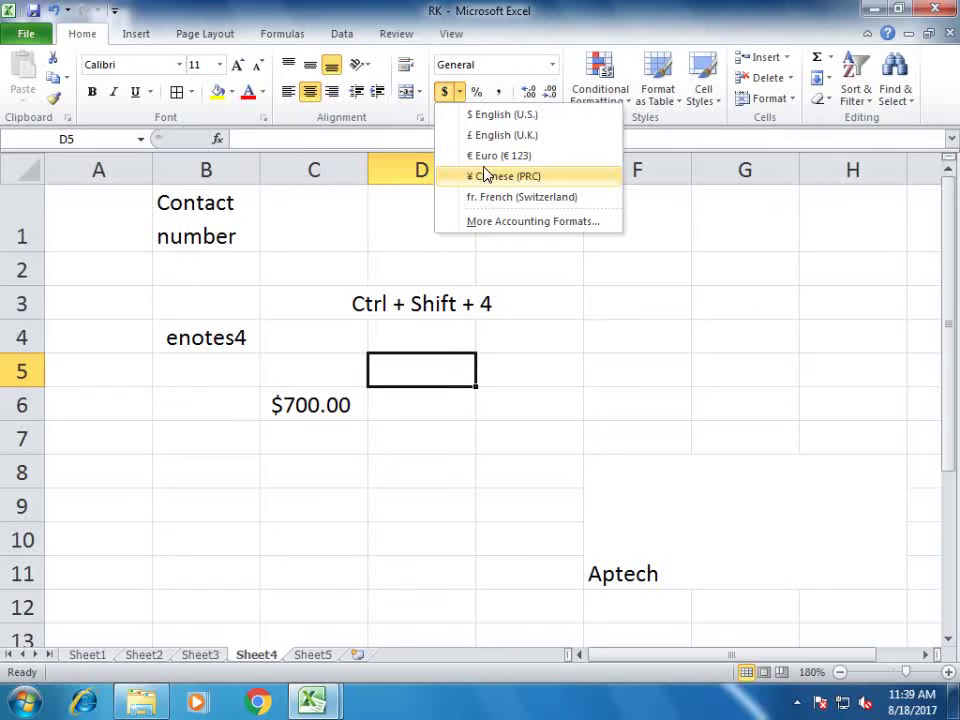
left_click(497, 94)
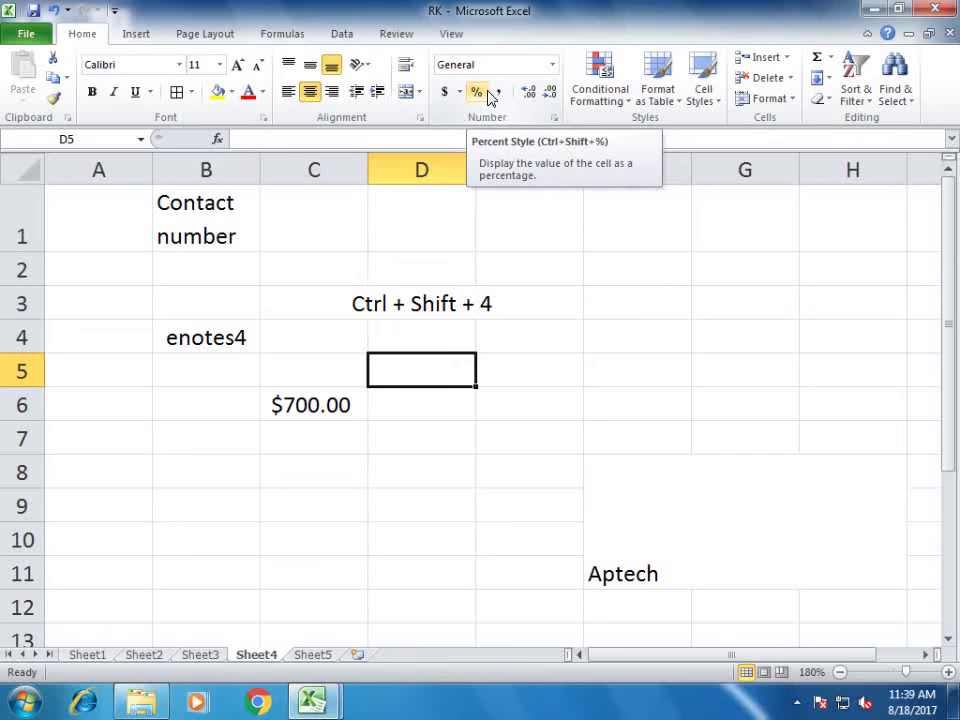
left_click(458, 92)
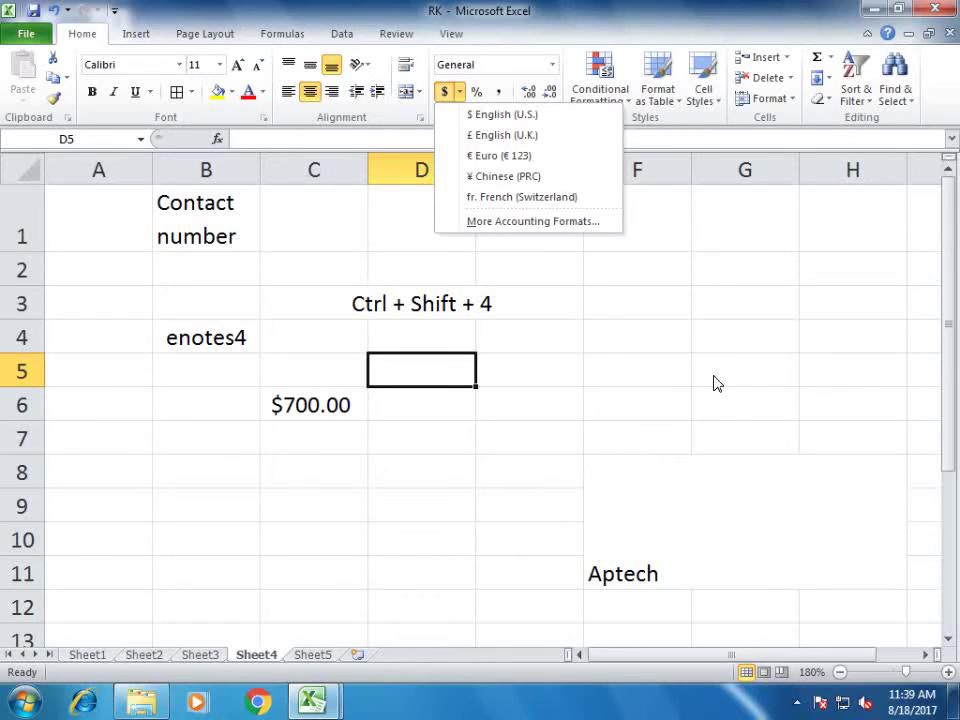
left_click(636, 440)
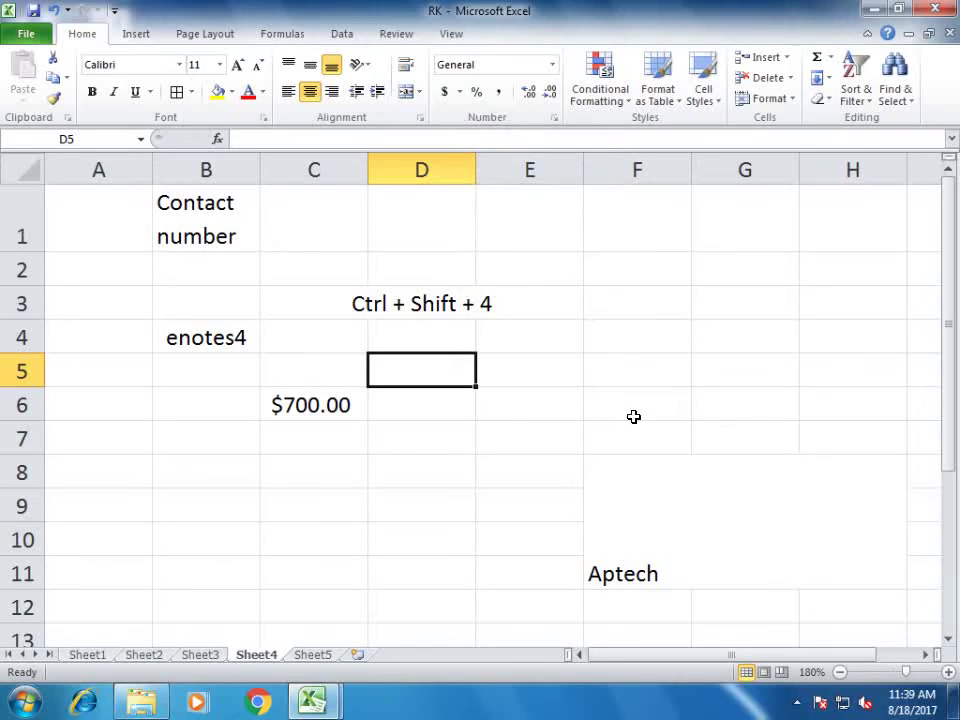
left_click(386, 438)
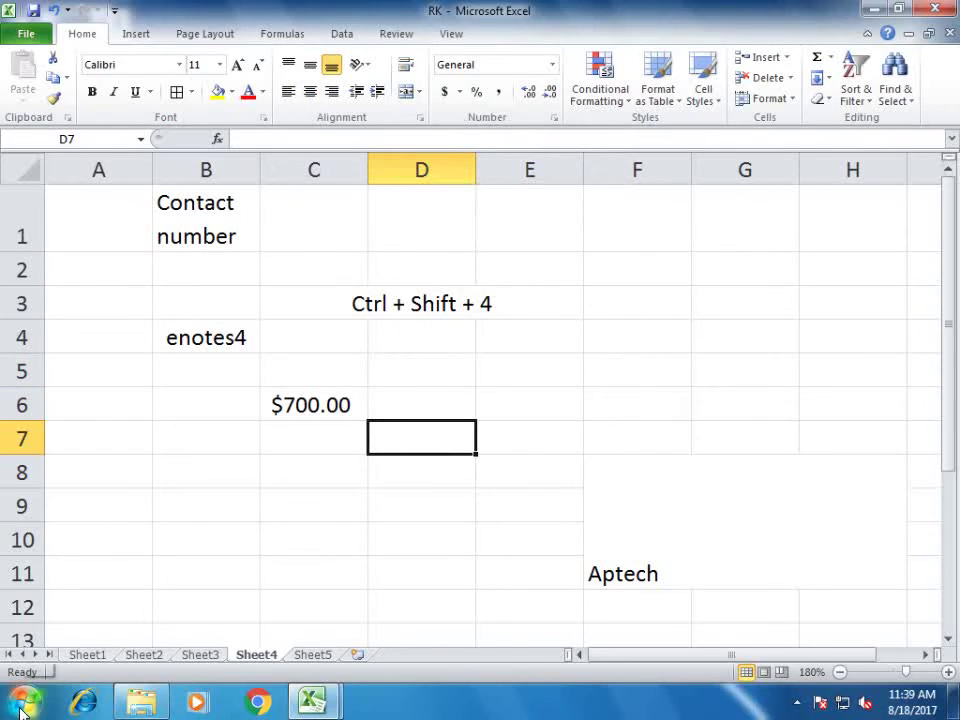
- Search the Start menu for 'control' and launch Control Panel
left_click(20, 711)
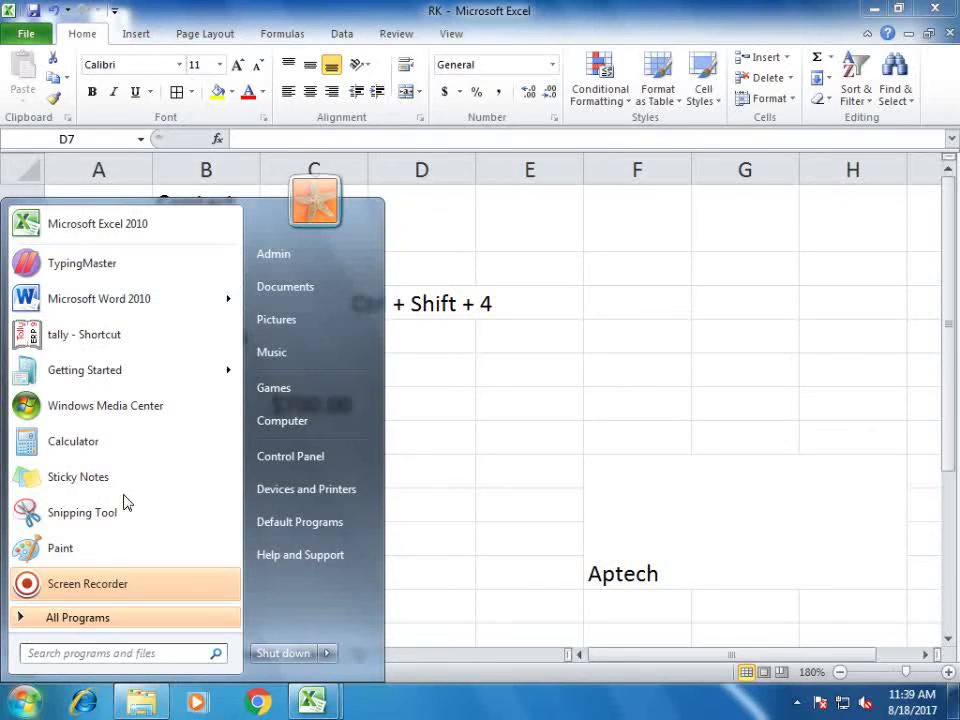
left_click(81, 655)
type("contr")
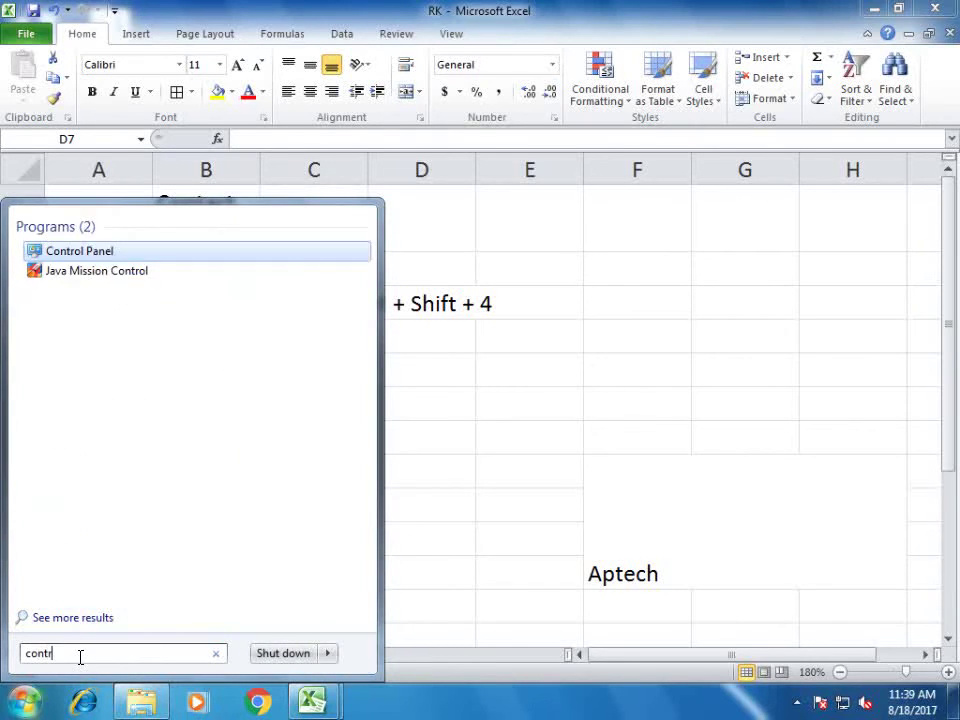
type("ol")
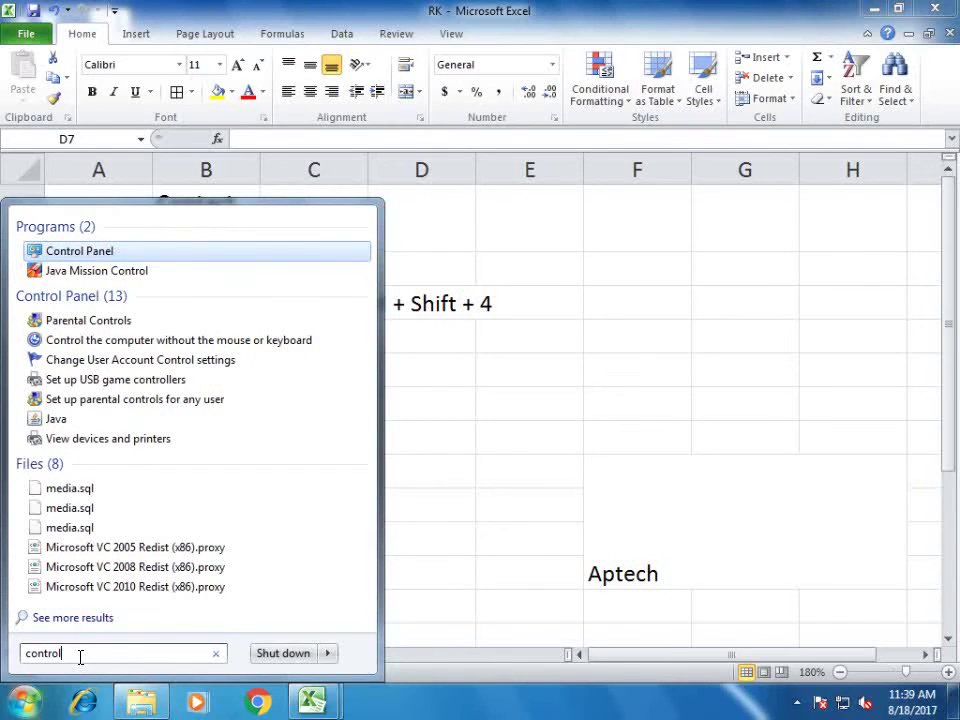
key("Return")
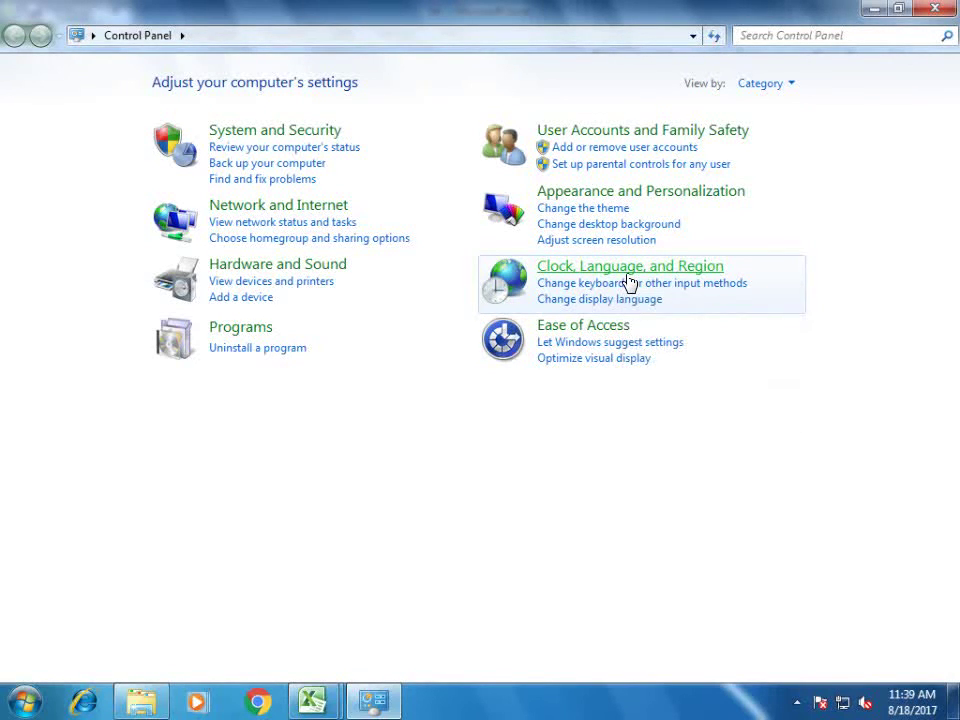
- Set the Region format to English (India), confirm with OK, and close Control Panel
left_click(628, 278)
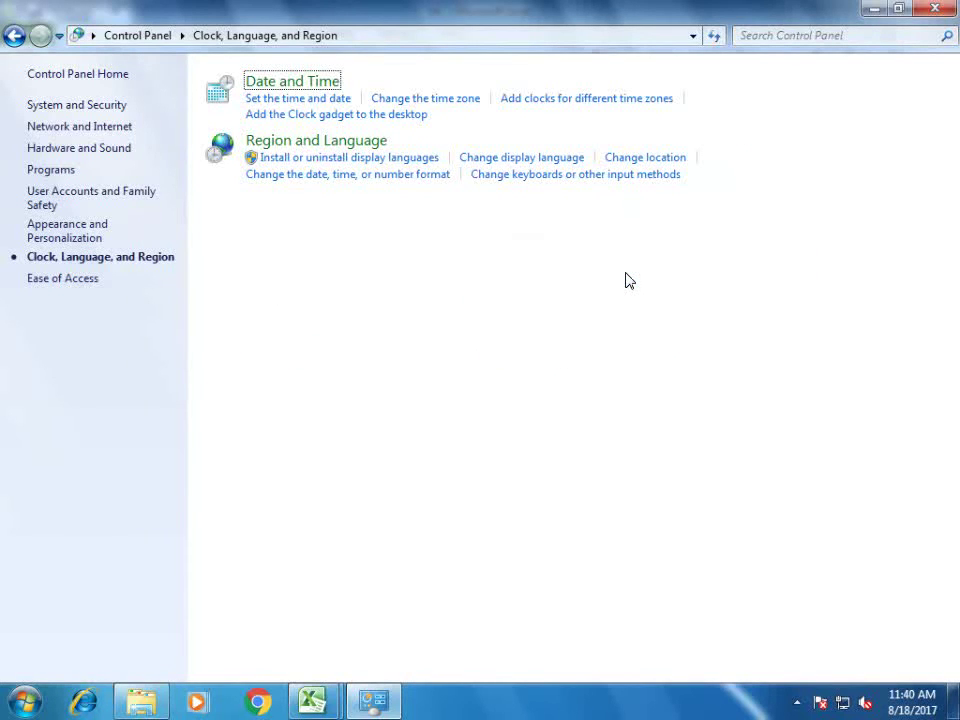
left_click(297, 150)
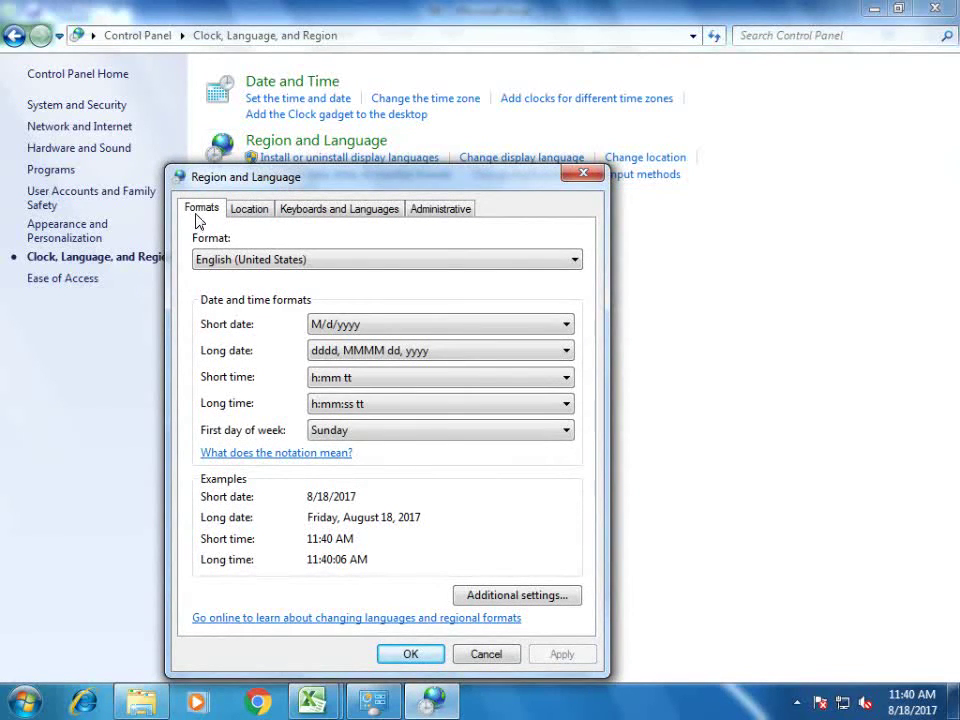
left_click(270, 272)
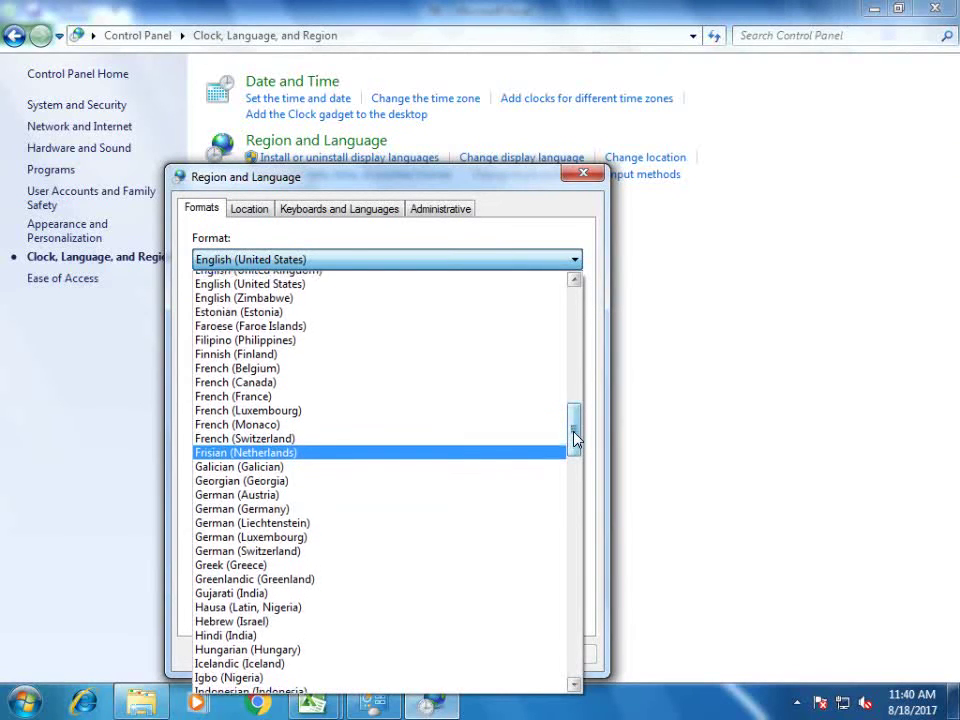
scroll(575, 440, "up", 3)
scroll(575, 436, "down", 2)
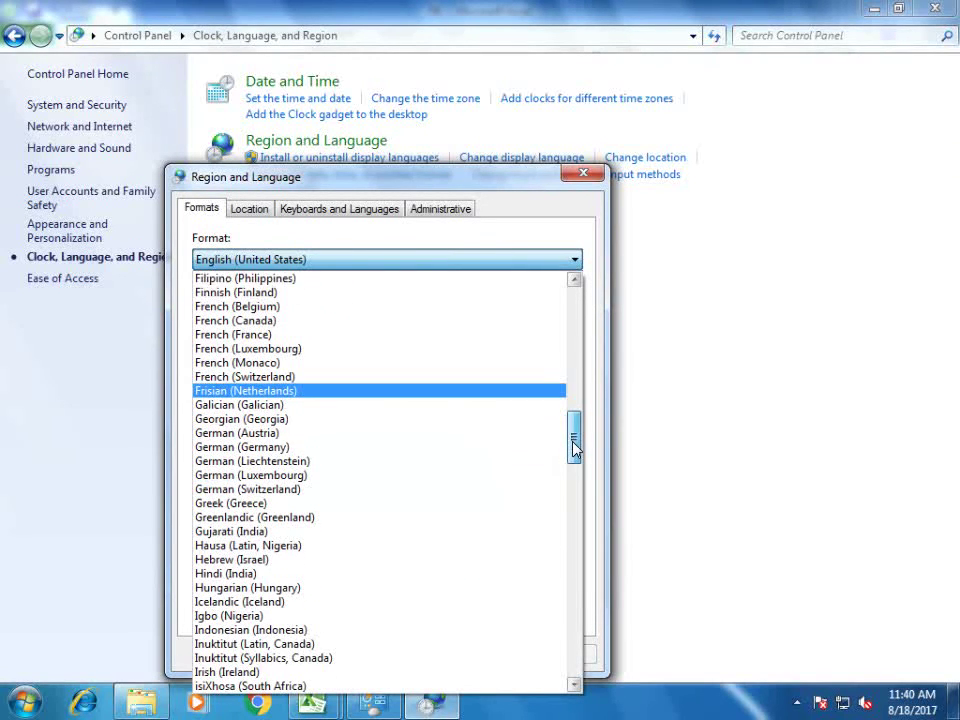
left_click_drag(575, 436, 574, 442)
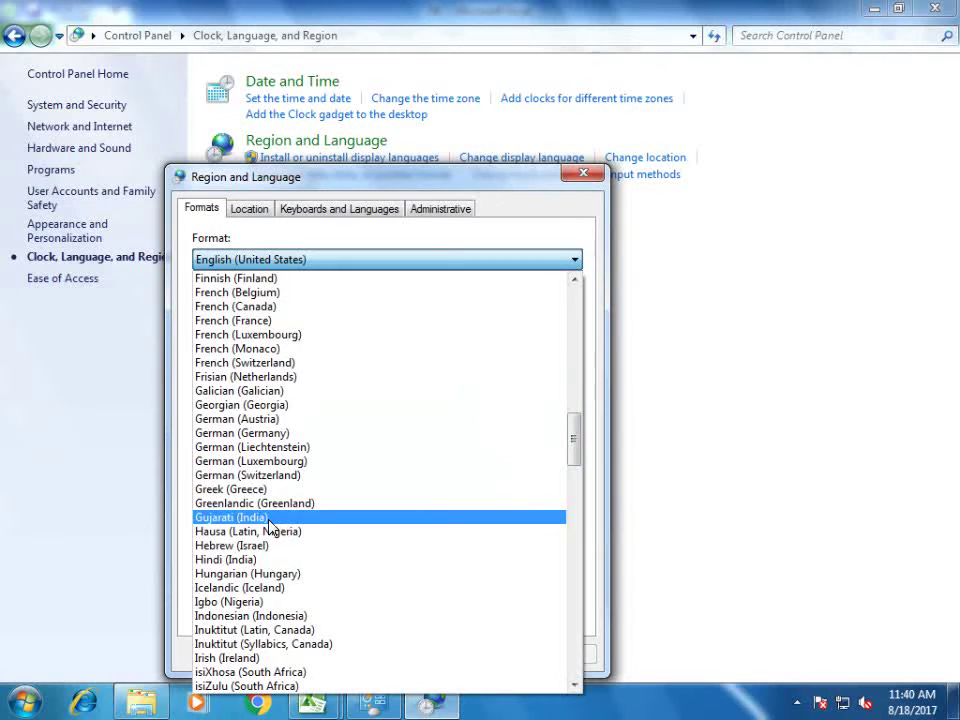
left_click_drag(575, 462, 574, 430)
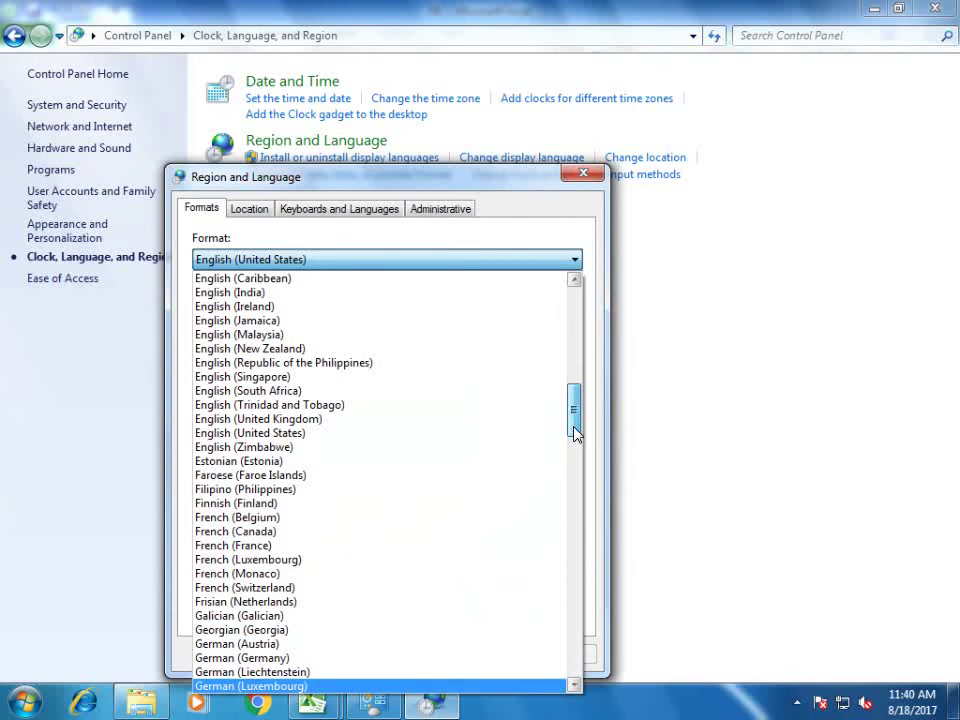
left_click(258, 293)
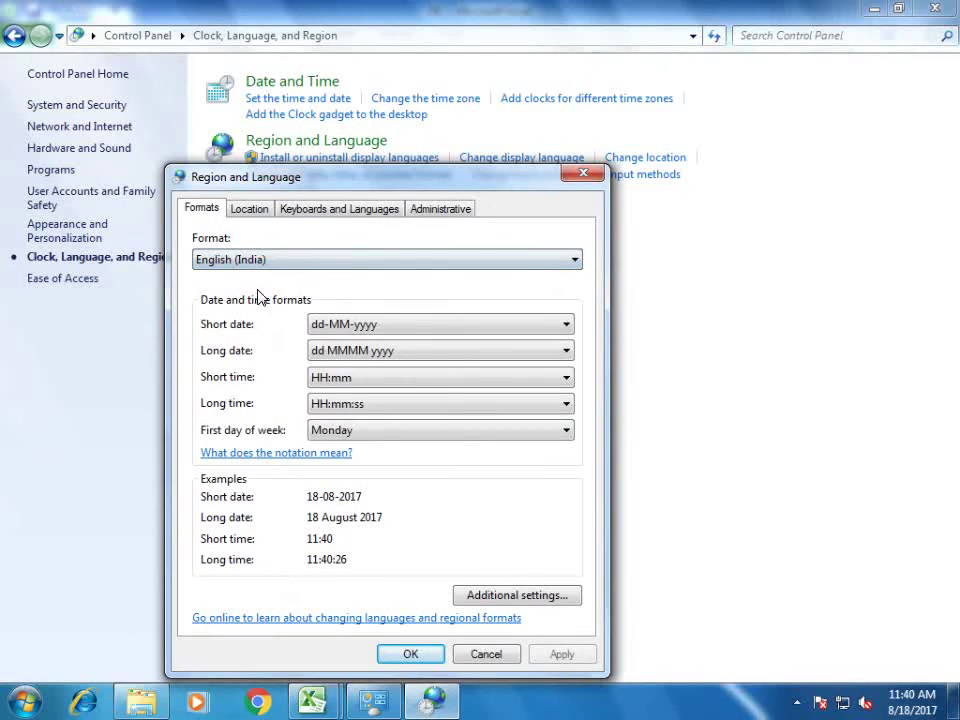
left_click(428, 654)
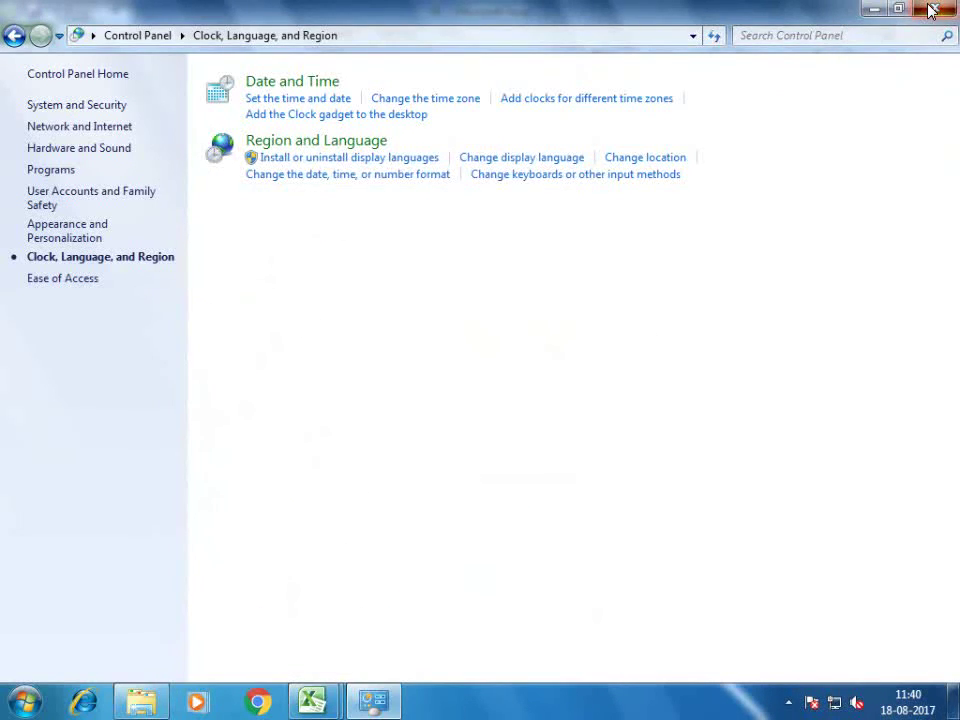
left_click(930, 10)
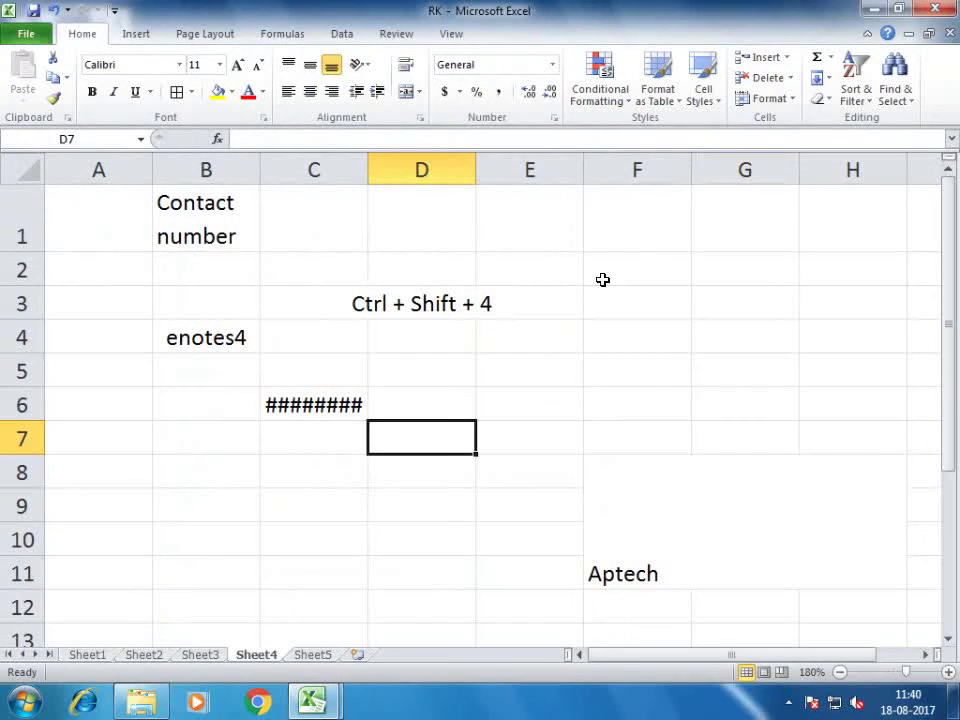
- Autofit column C so C6 shows Rs. 700.00, then view the currency symbol list
double_click(369, 169)
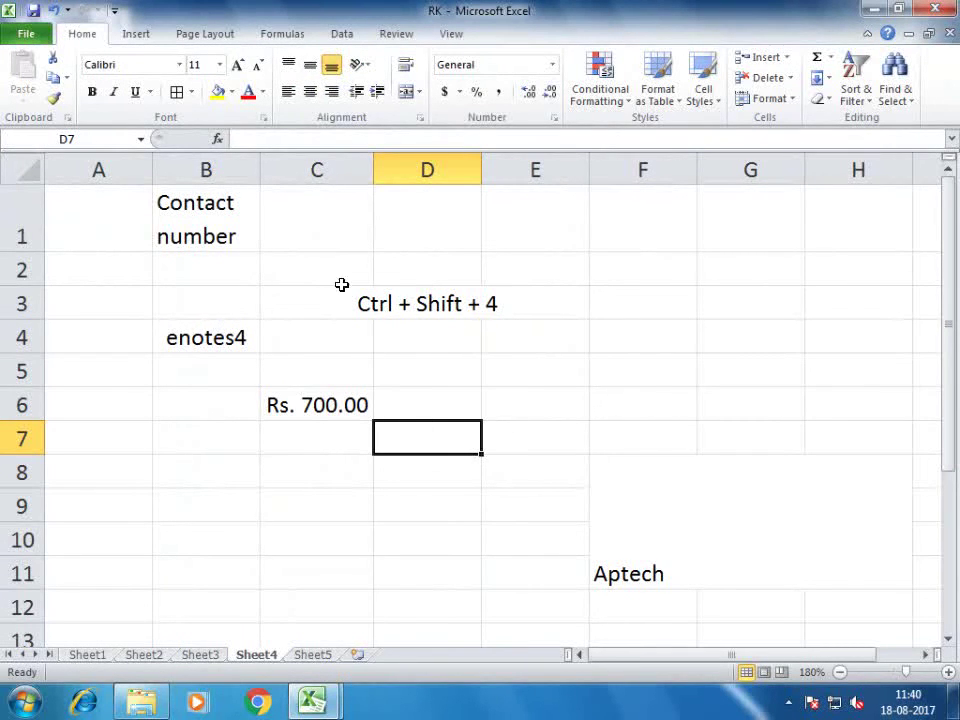
left_click(296, 407)
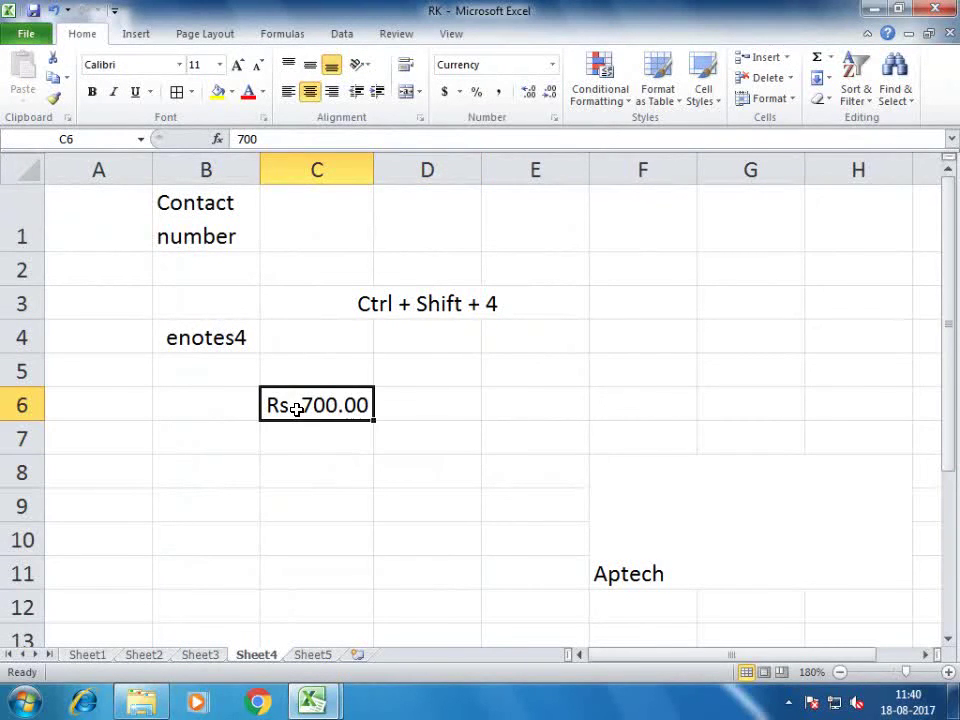
left_click(459, 93)
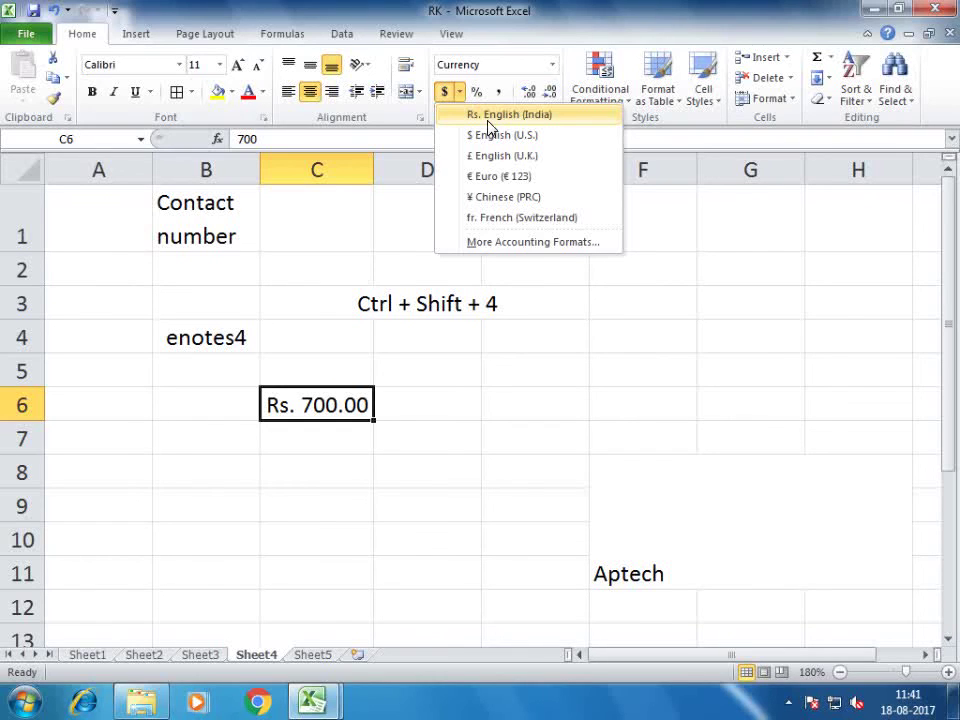
- Enter 890 in E7 and apply Currency format so it reads Rs. 890.00
left_click(506, 403)
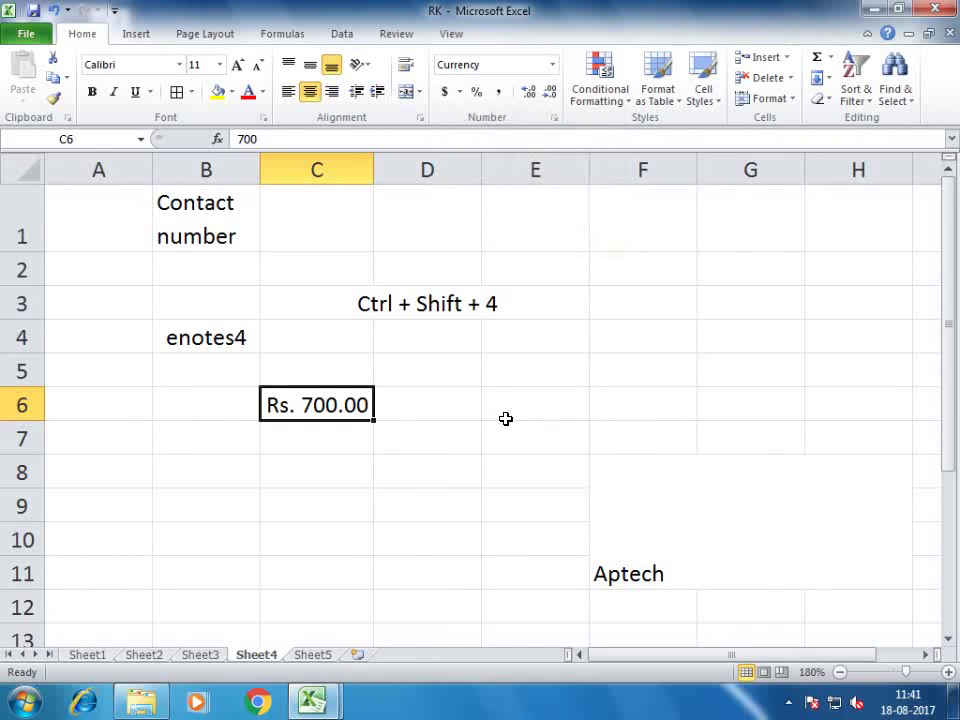
left_click(507, 416)
key("Return")
type("89")
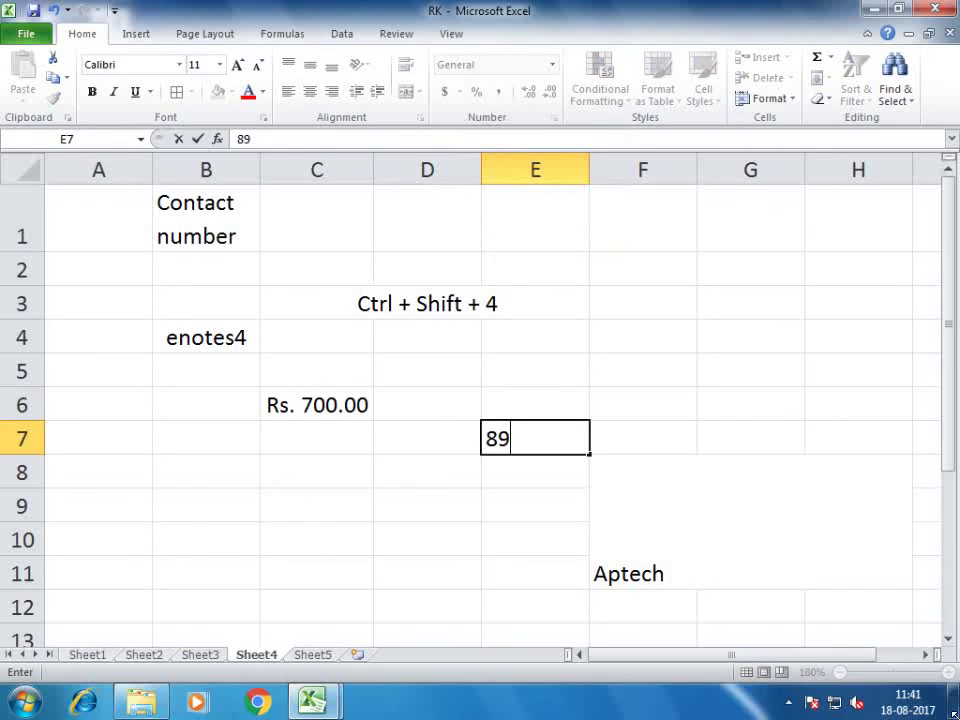
type("0")
key("Return")
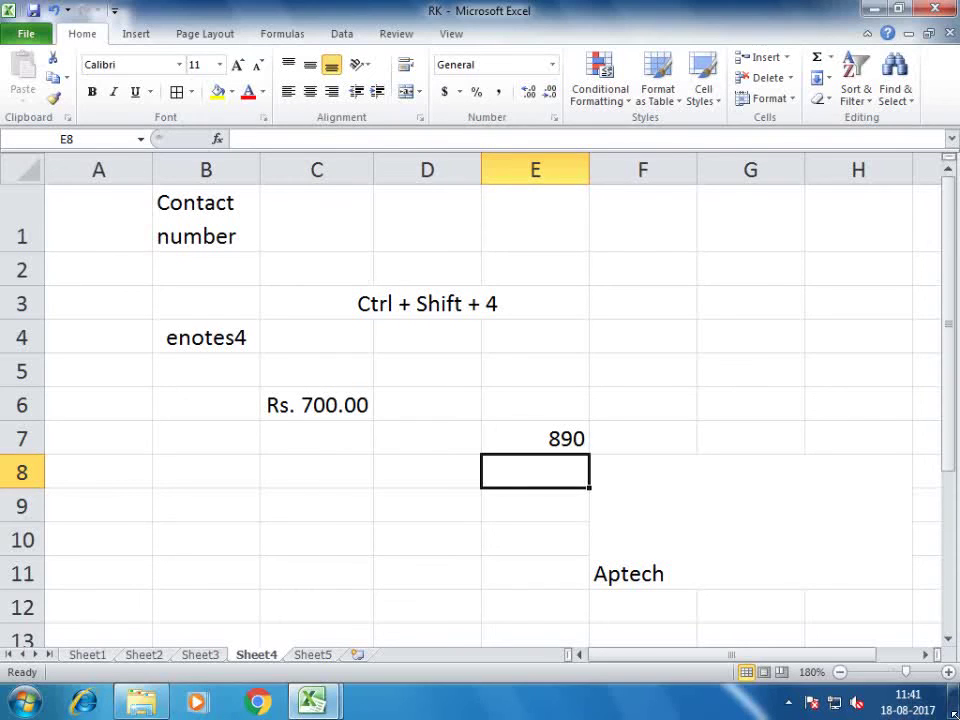
left_click(535, 438)
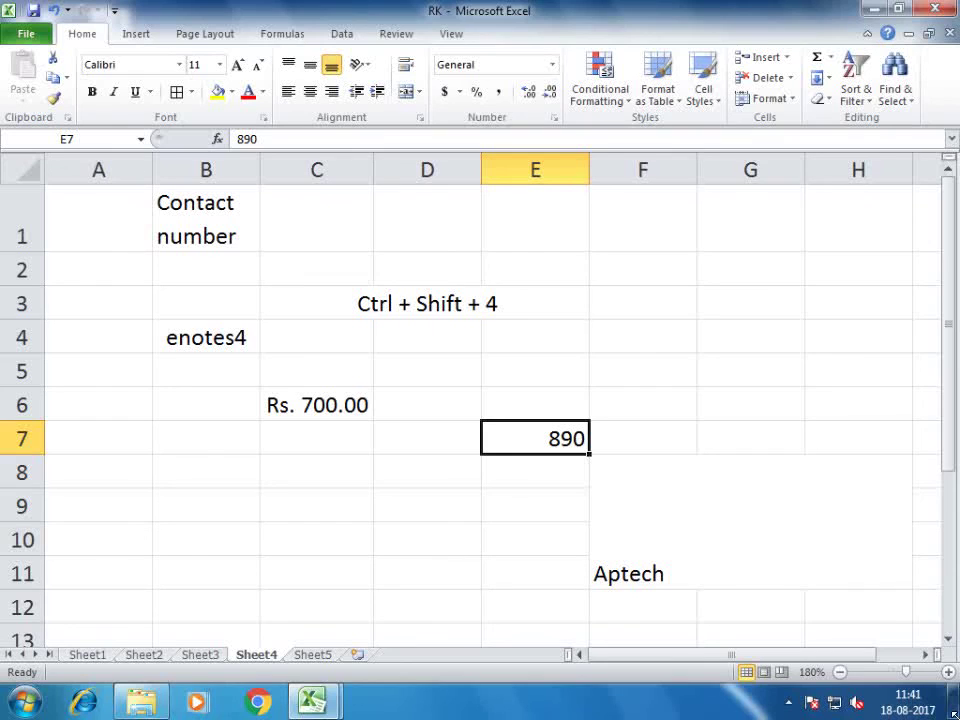
key("ctrl+shift+4")
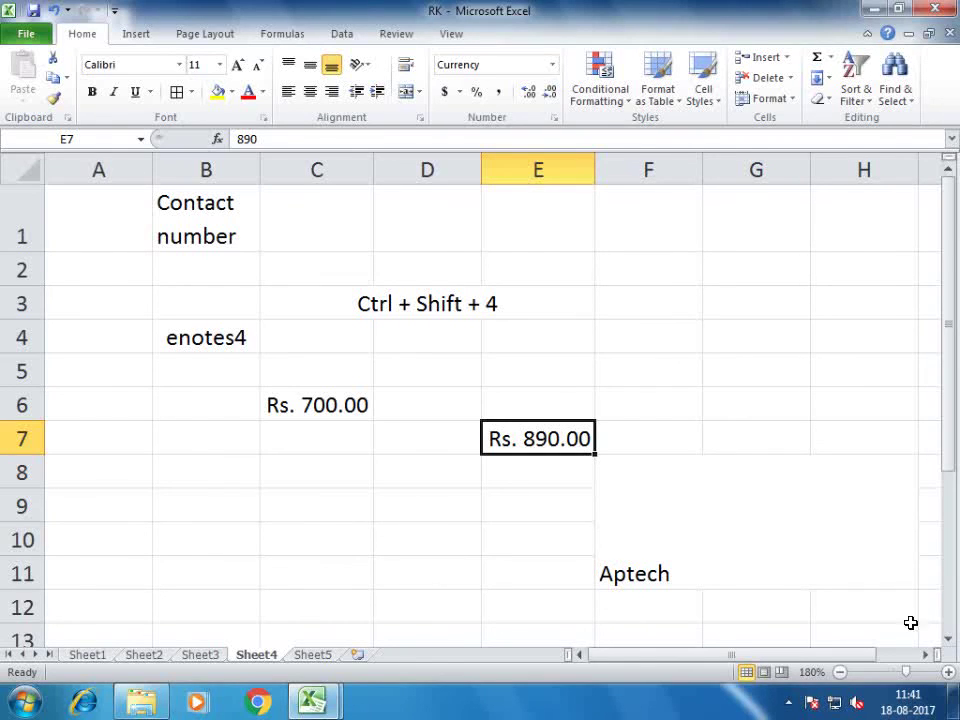
left_click(662, 270)
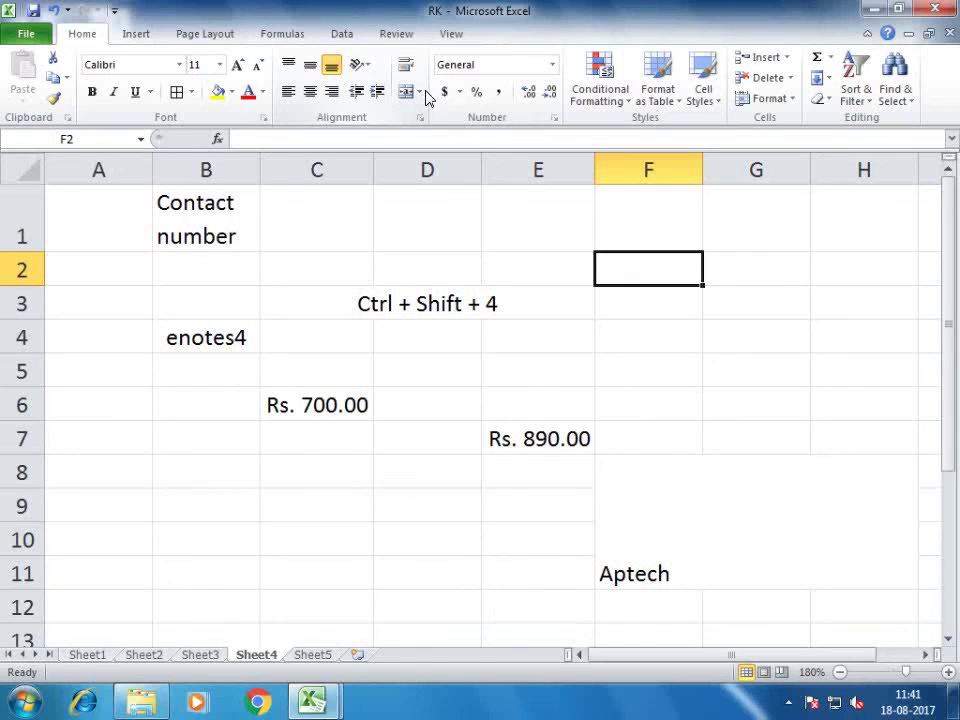
left_click(460, 92)
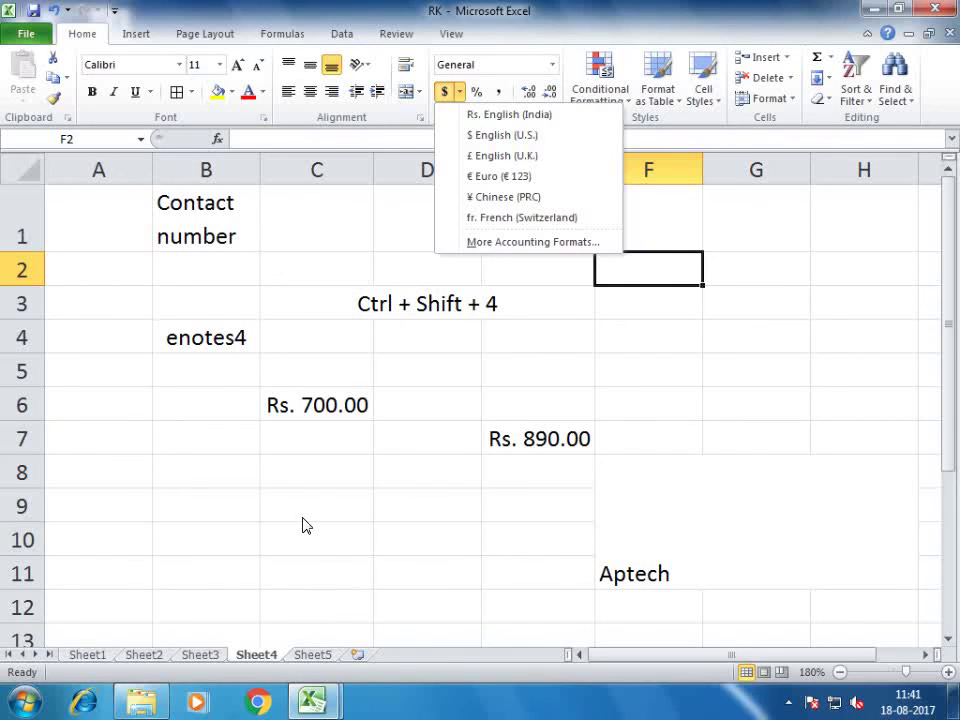
left_click(215, 468)
scroll(216, 463, "down", 2)
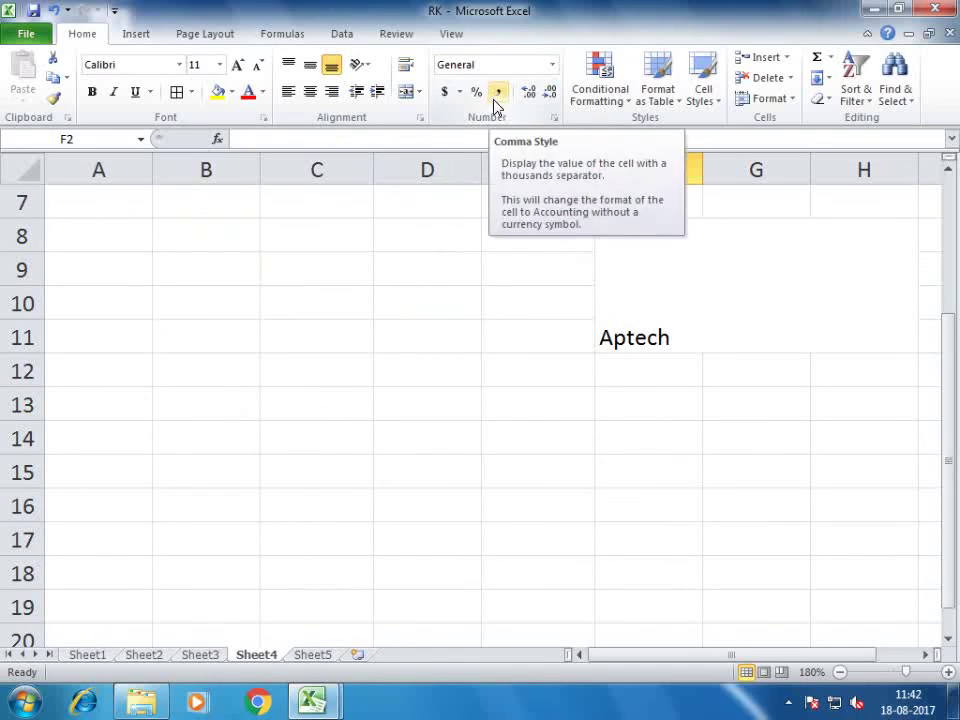
left_click(317, 480)
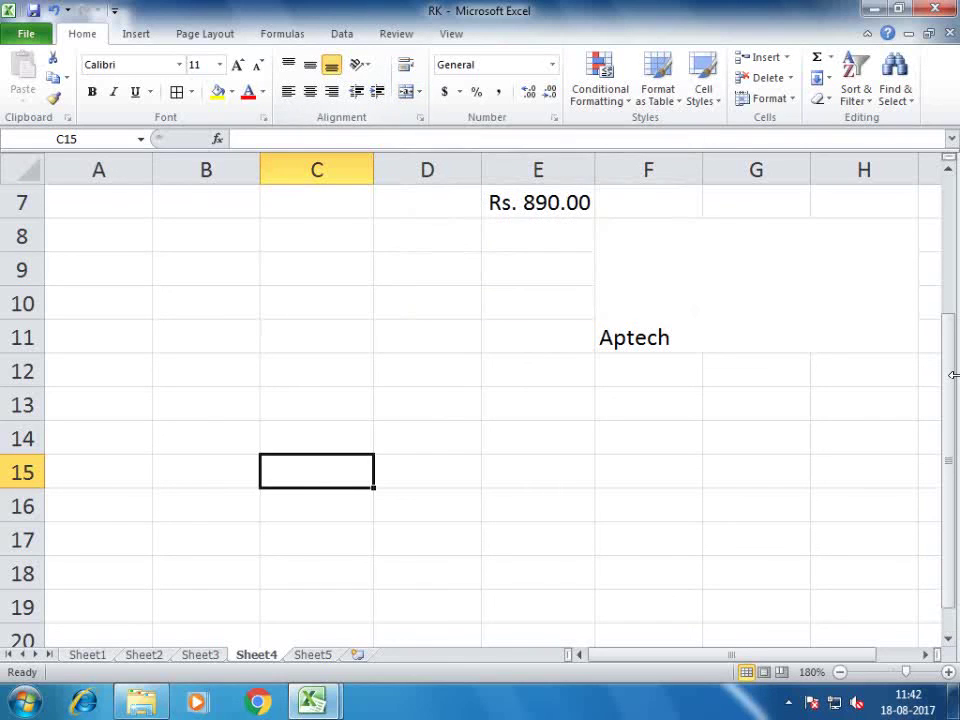
- Enter 789654 in C15 and apply Comma Style to show 7,89,654.00
type("7896")
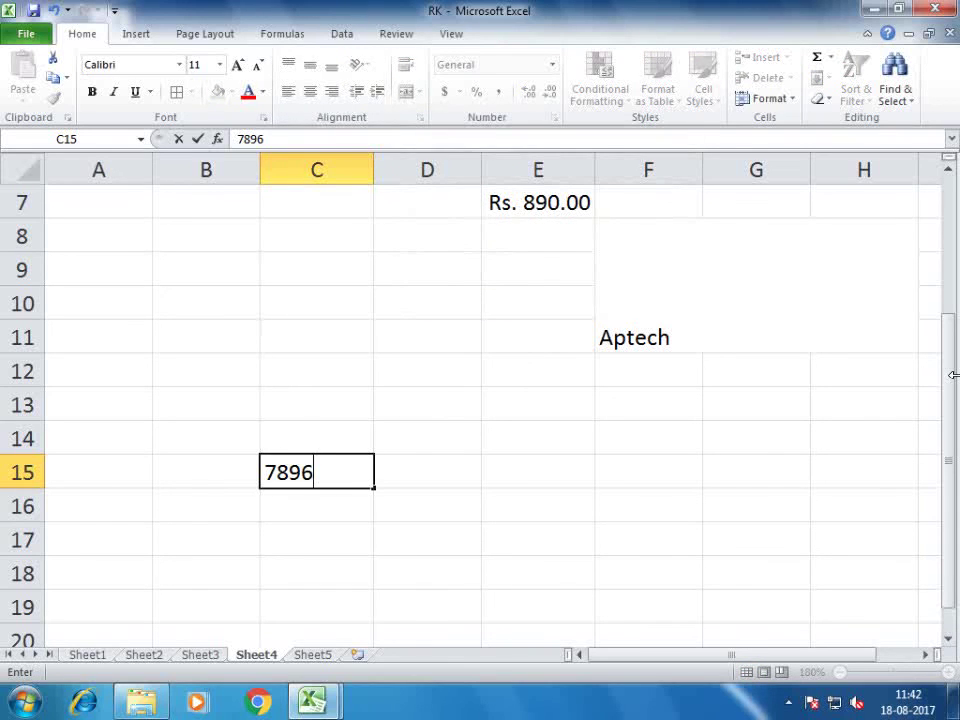
type("54")
key("Return")
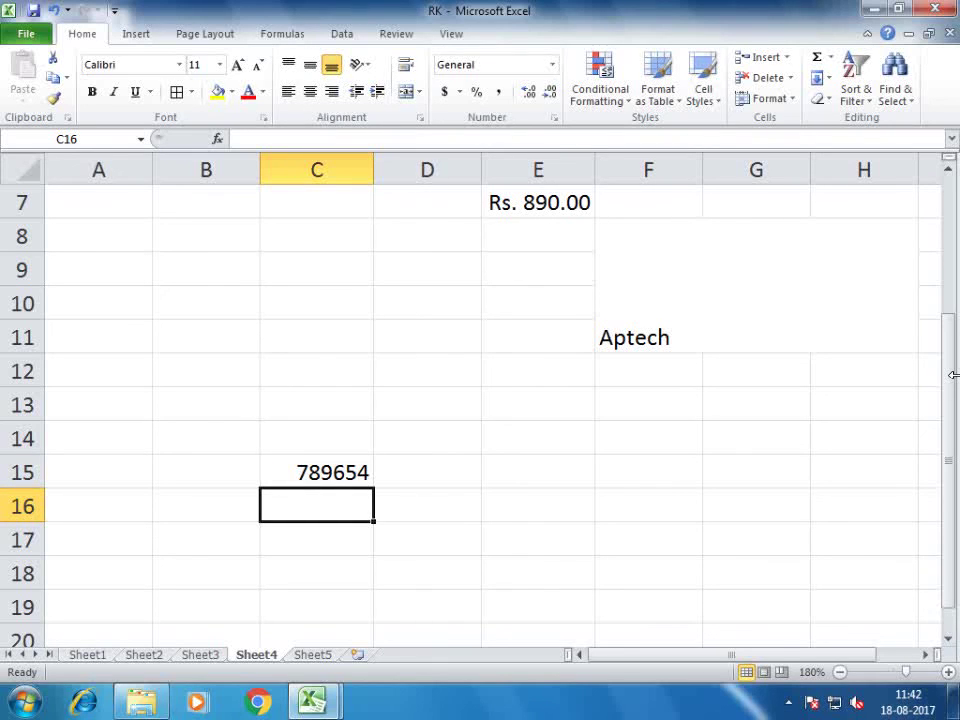
left_click(313, 468)
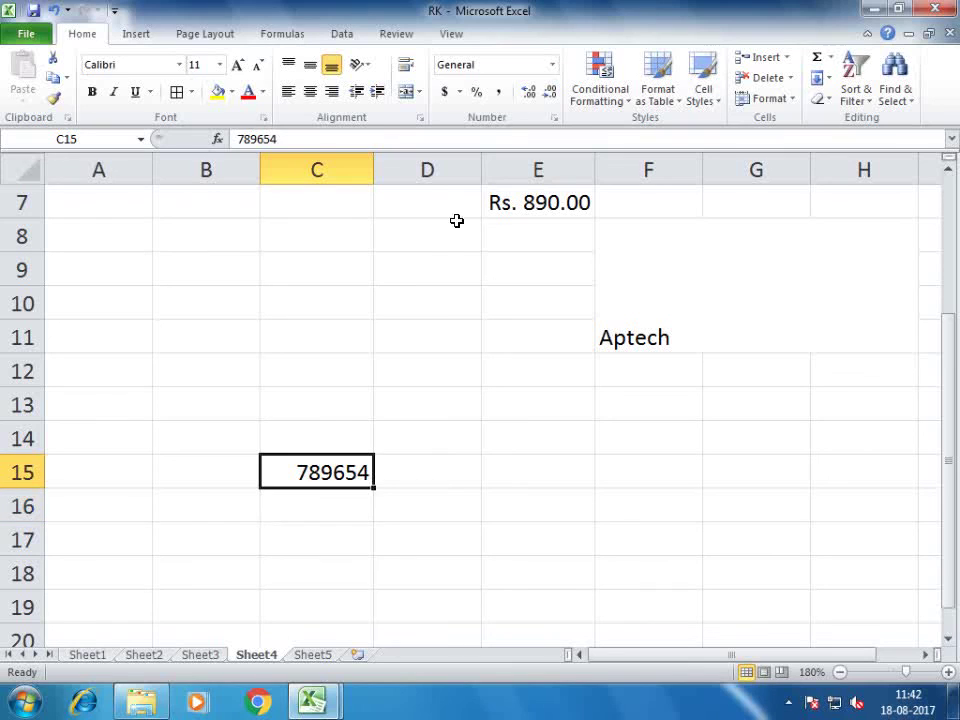
left_click(497, 93)
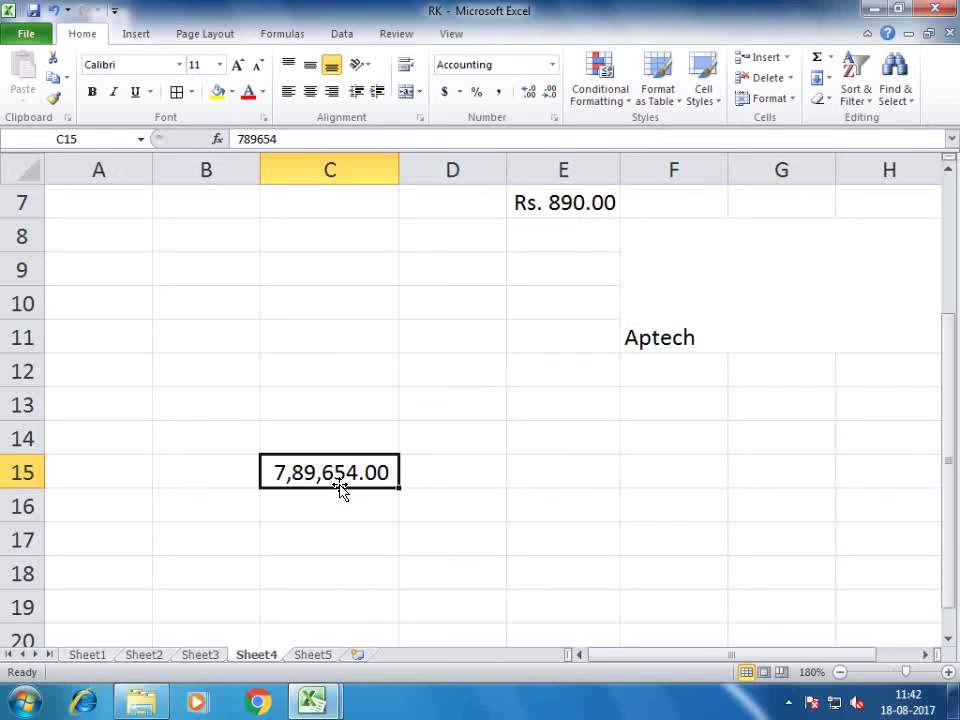
- Select empty cells B11, C8, C10 and C12, rechecking C15's format in between
left_click(244, 322)
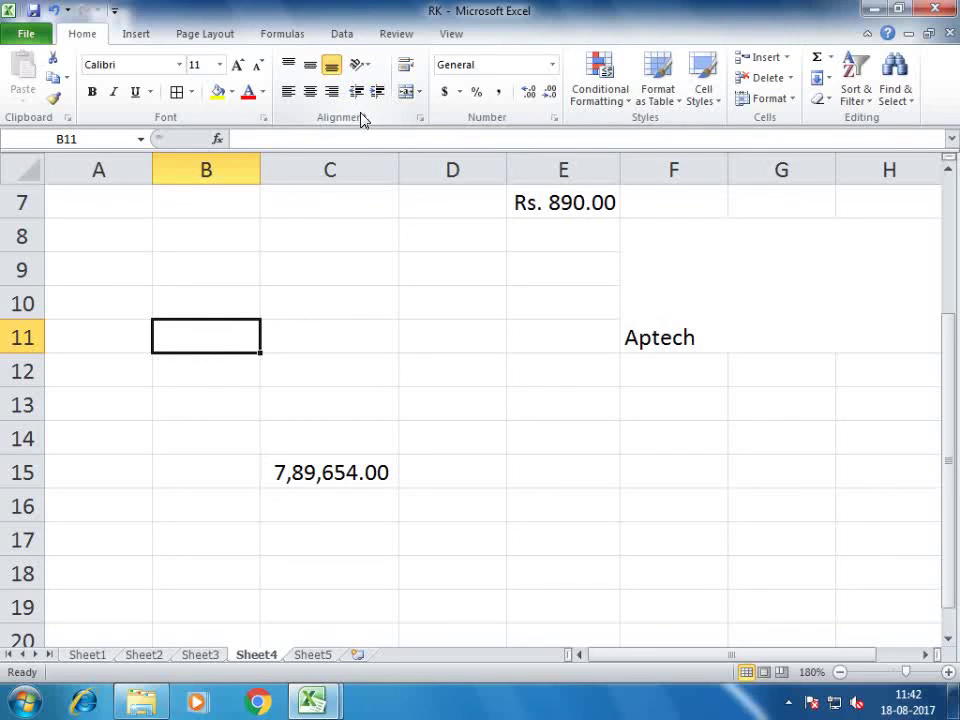
left_click(348, 238)
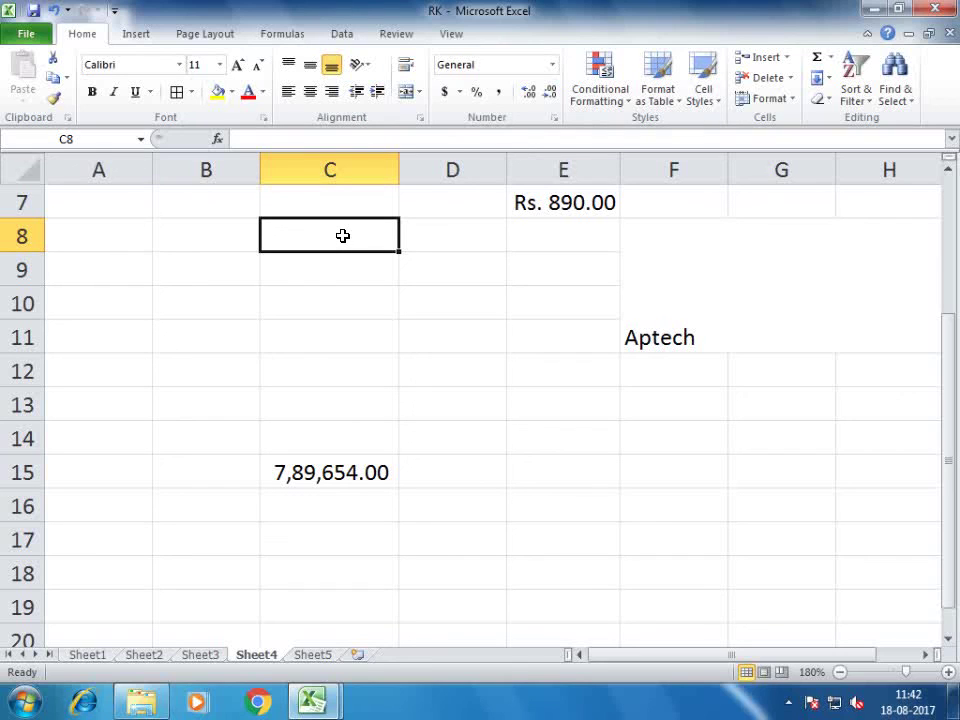
left_click(353, 311)
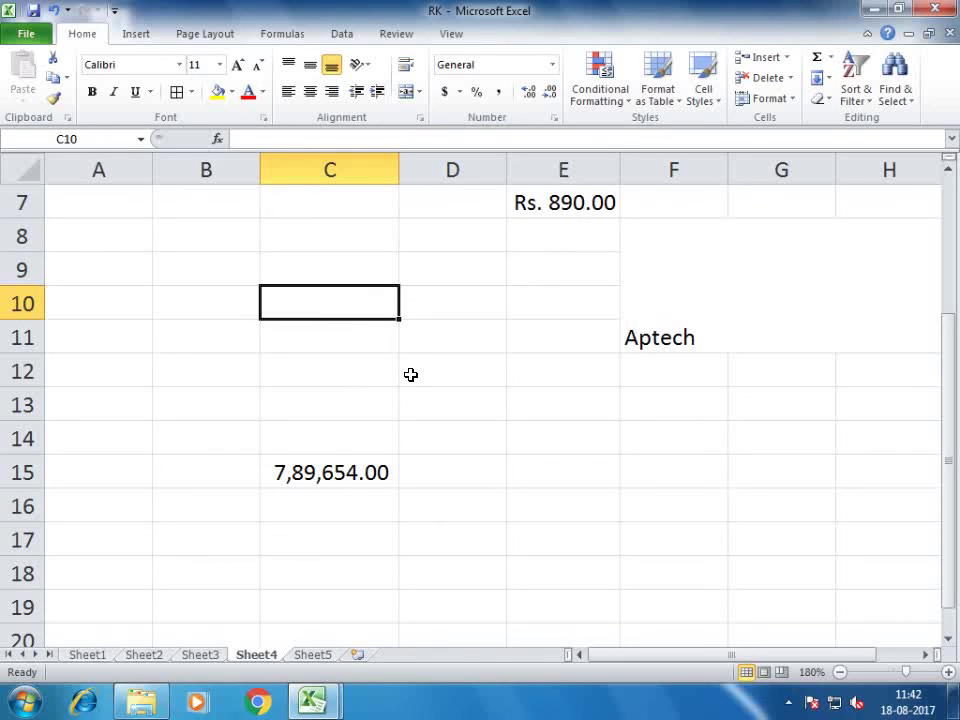
left_click(317, 478)
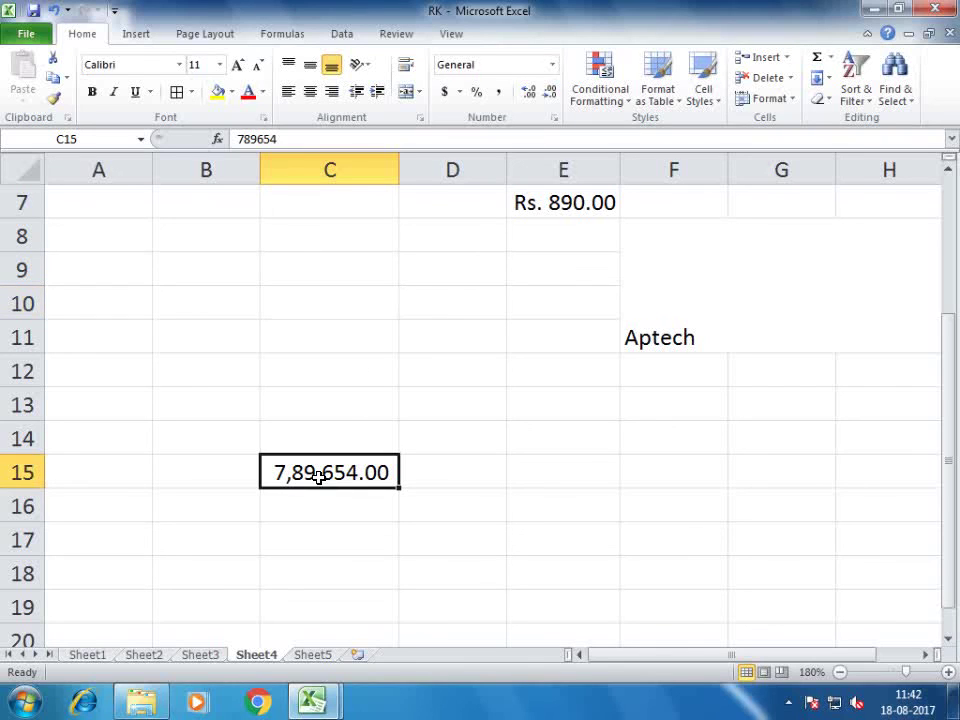
left_click(360, 287)
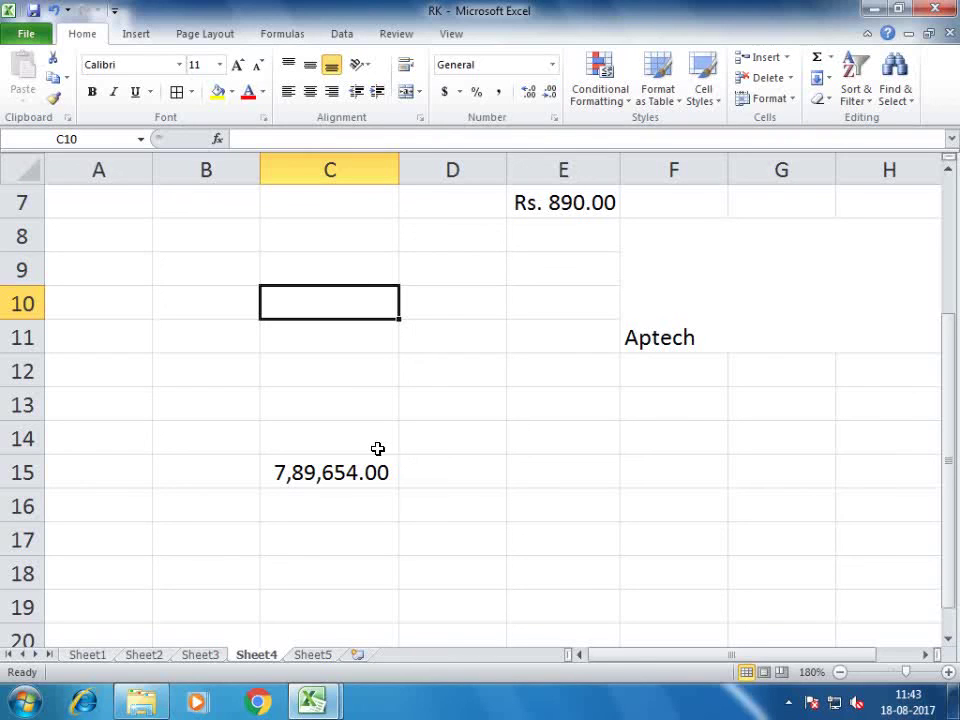
left_click(347, 373)
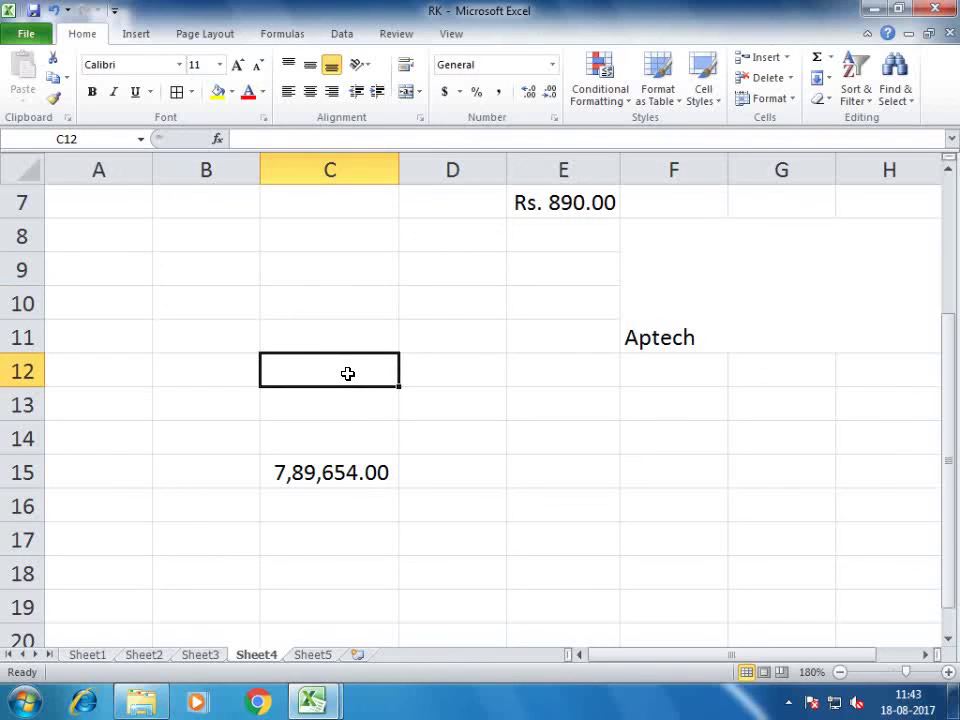
- Minimize Excel, briefly run and close the Skill India show, then play the like slideshow
left_click(868, 8)
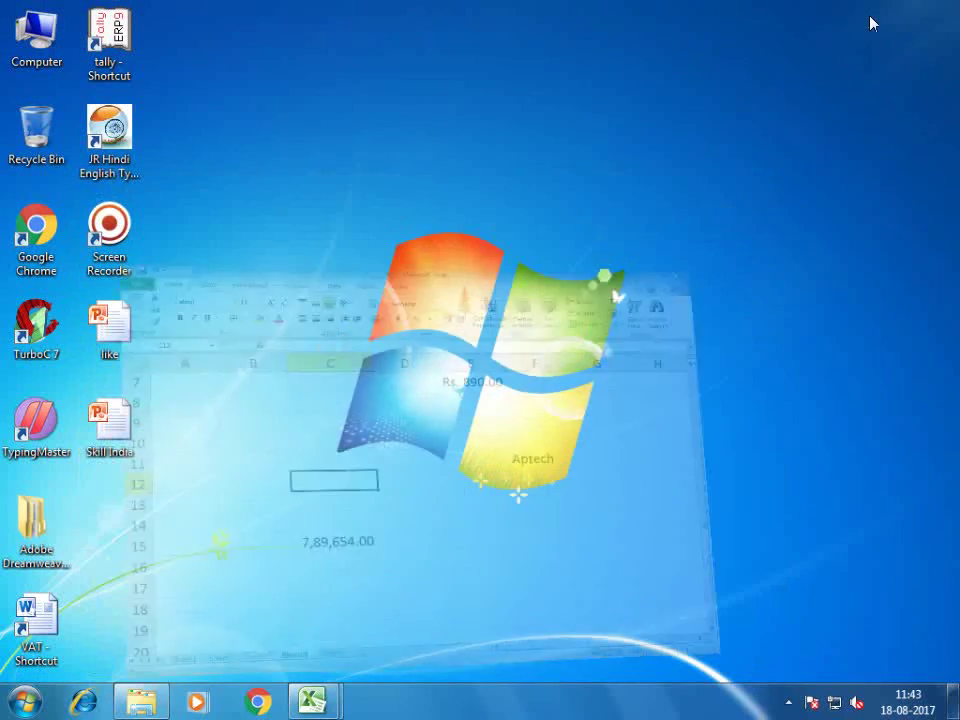
double_click(104, 434)
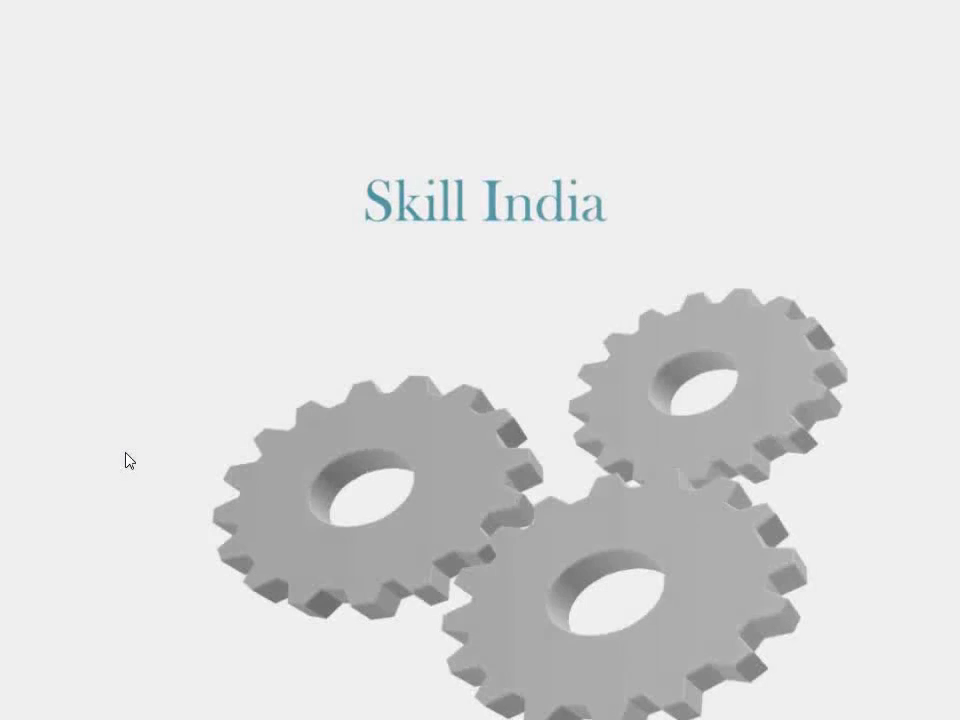
key("Escape")
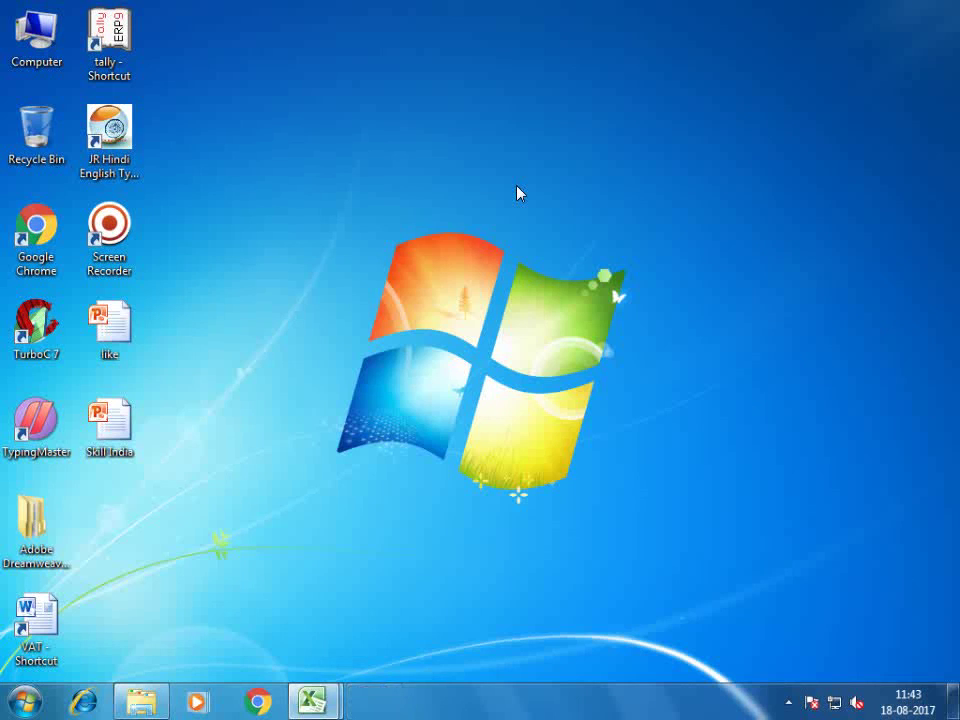
double_click(112, 330)
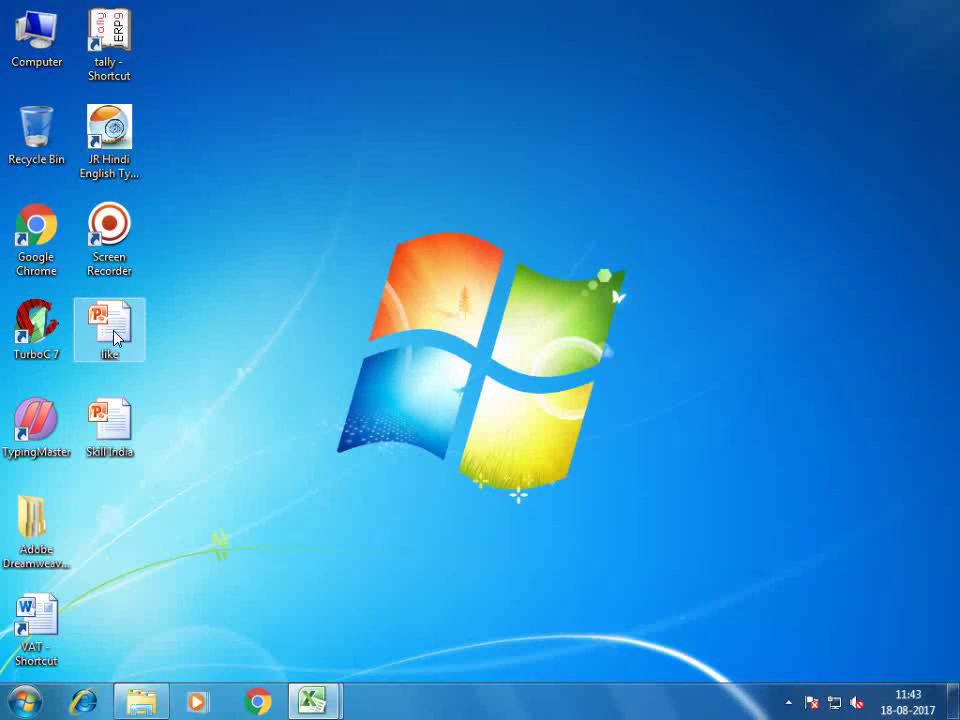